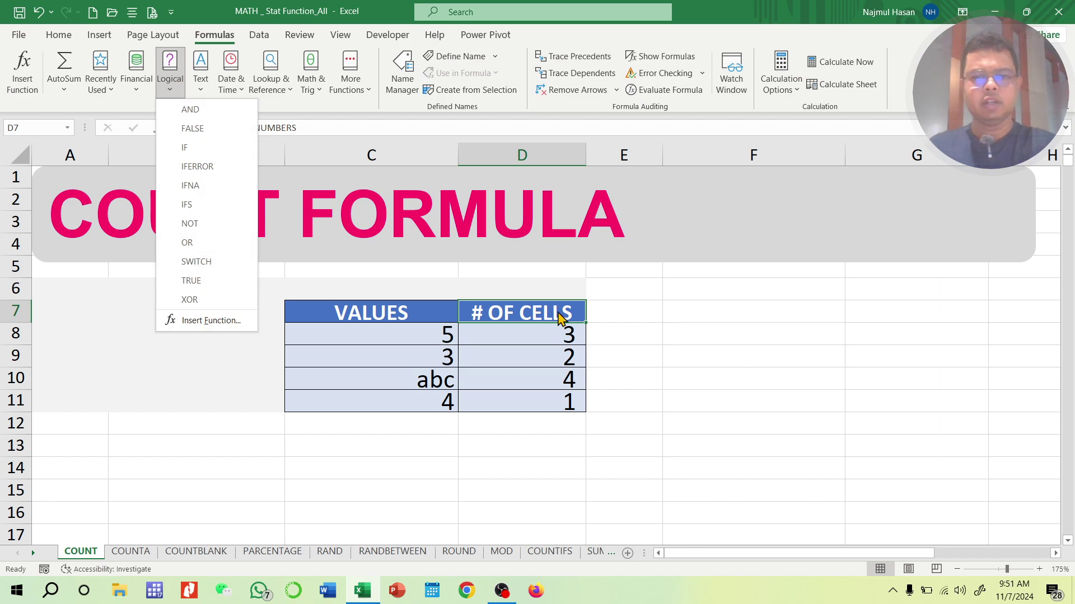
- Look through the Math & Trig and Statistical function lists for the COUNT family of functions
{"action": "left_click", "coordinate": [736, 363]}
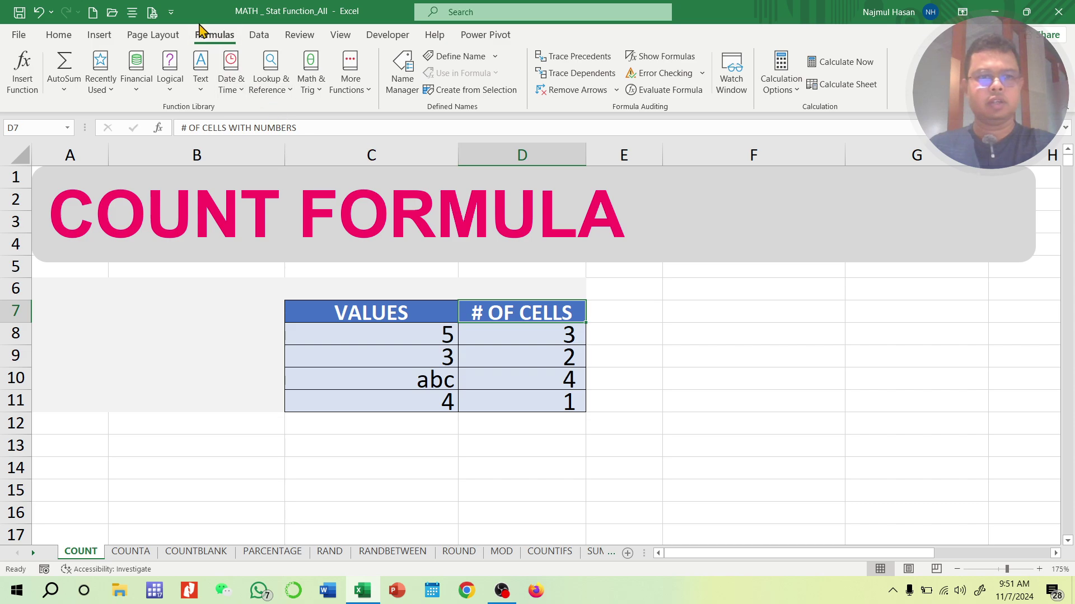
{"action": "left_click", "coordinate": [320, 90]}
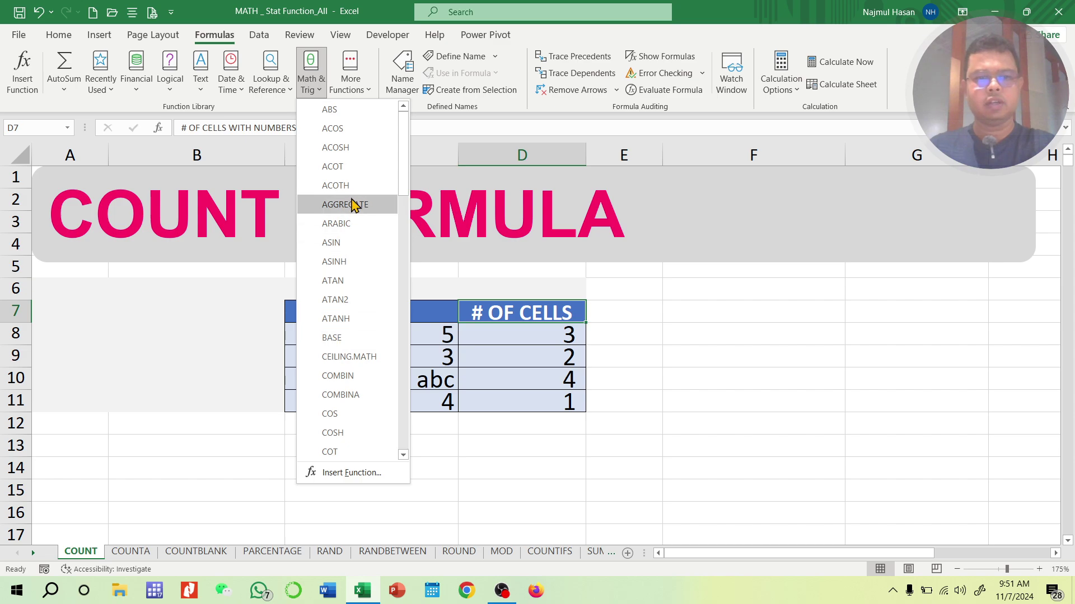
{"action": "scroll", "coordinate": [354, 218], "scroll_direction": "down", "scroll_amount": 20}
{"action": "scroll", "coordinate": [353, 239], "scroll_direction": "up", "scroll_amount": 20}
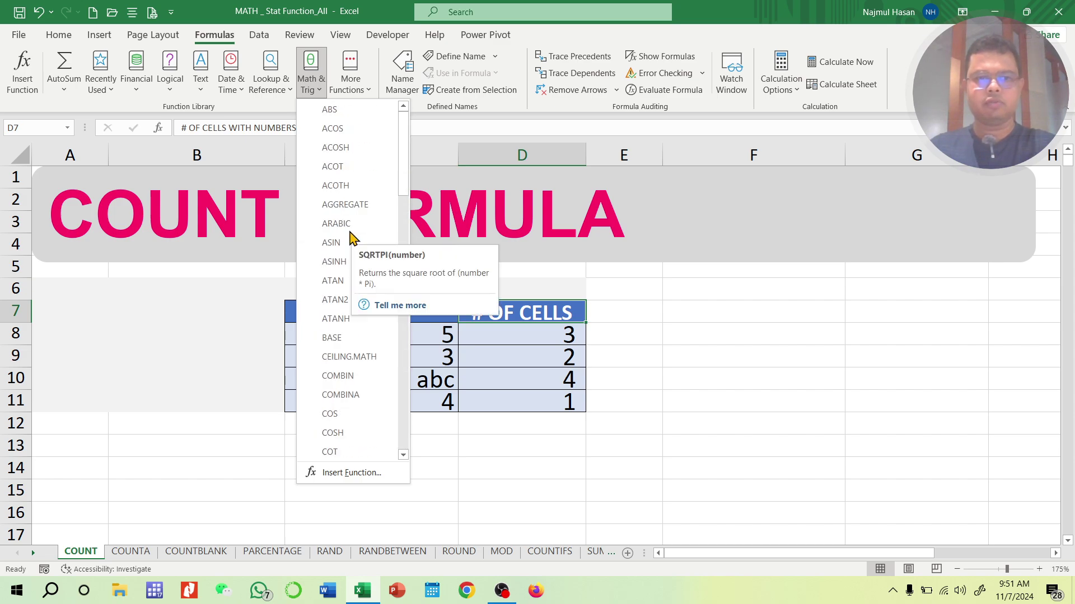
{"action": "left_click", "coordinate": [365, 94]}
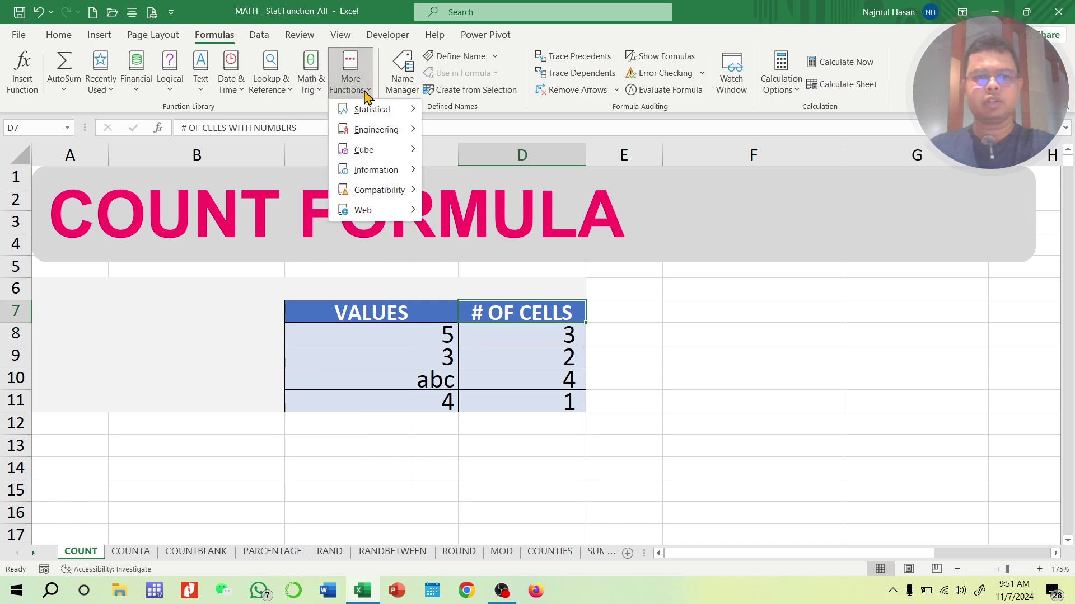
{"action": "mouse_move", "coordinate": [364, 109]}
{"action": "scroll", "coordinate": [493, 285], "scroll_direction": "down", "scroll_amount": 5}
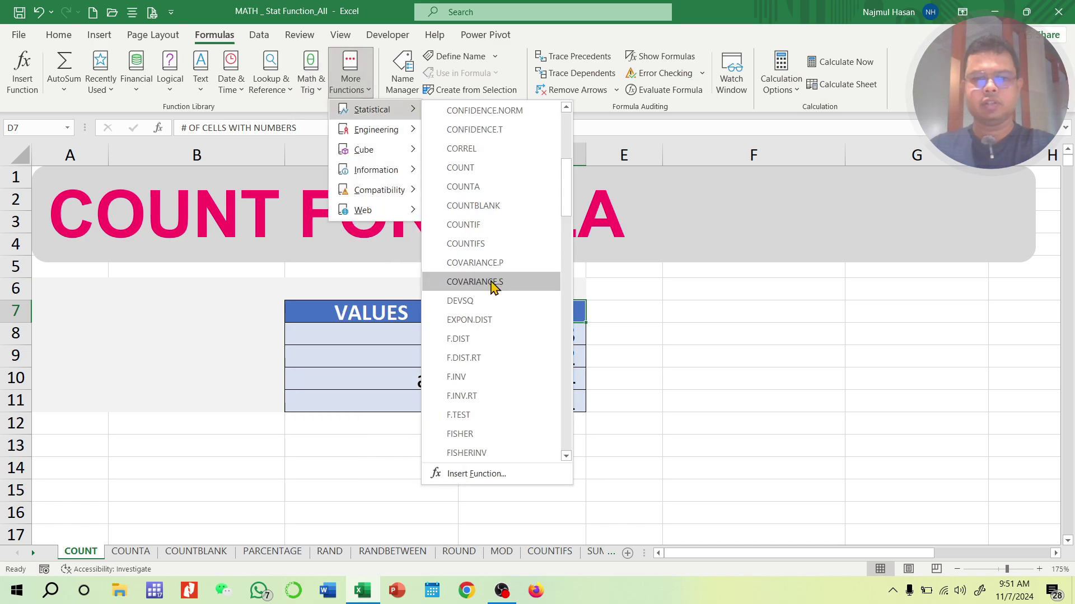
{"action": "scroll", "coordinate": [492, 287], "scroll_direction": "down", "scroll_amount": 20}
{"action": "scroll", "coordinate": [493, 297], "scroll_direction": "up", "scroll_amount": 20}
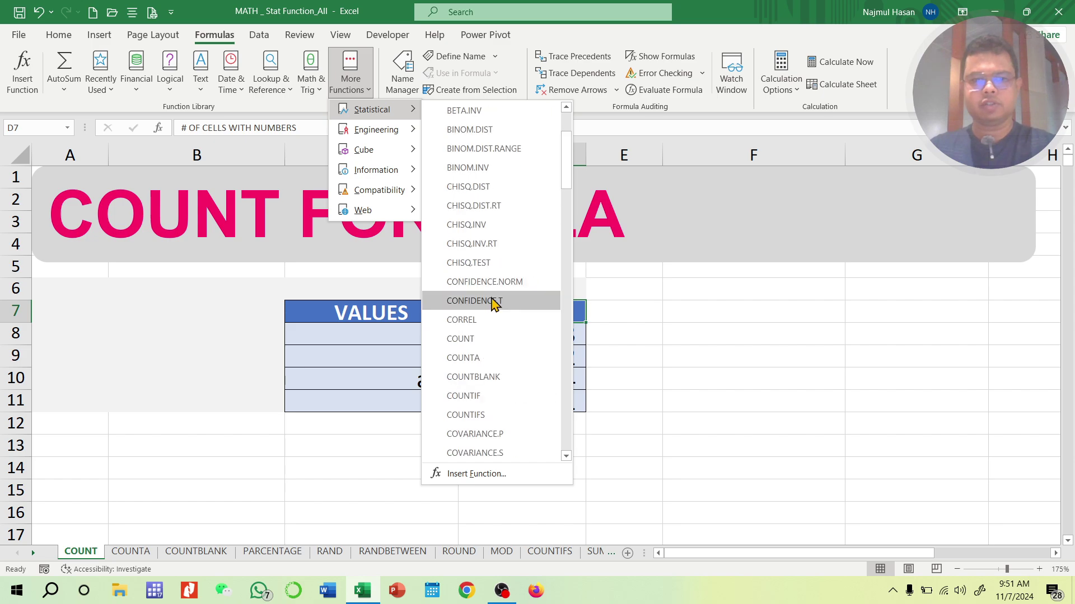
{"action": "scroll", "coordinate": [493, 302], "scroll_direction": "up", "scroll_amount": 2}
{"action": "left_click", "coordinate": [787, 351]}
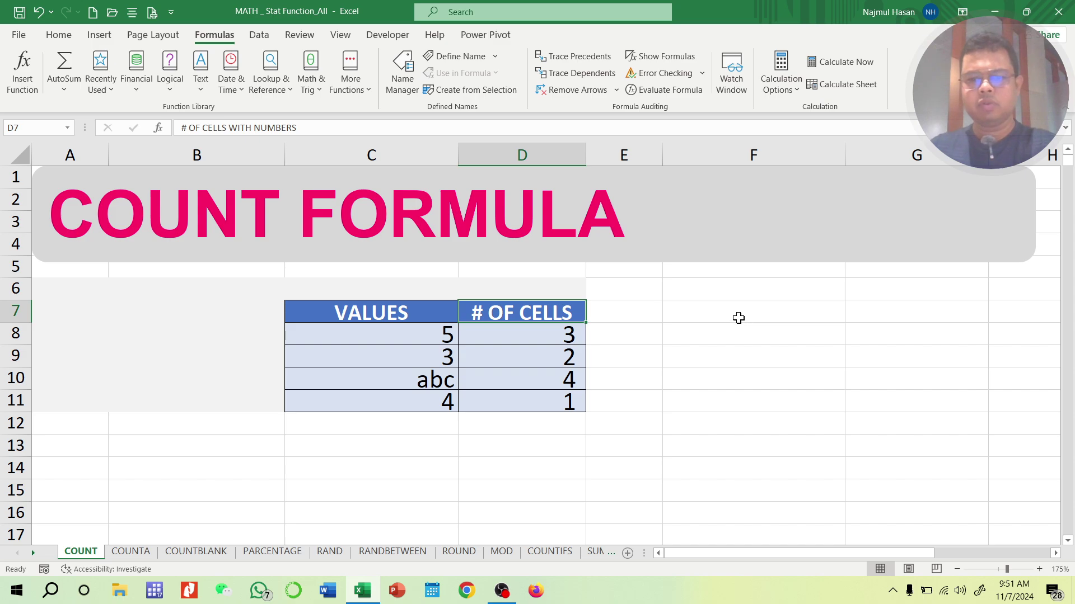
- Enter the formula =COUNT(C8:D11) in cell G7 to count the numeric cells of the table
{"action": "left_click", "coordinate": [865, 317]}
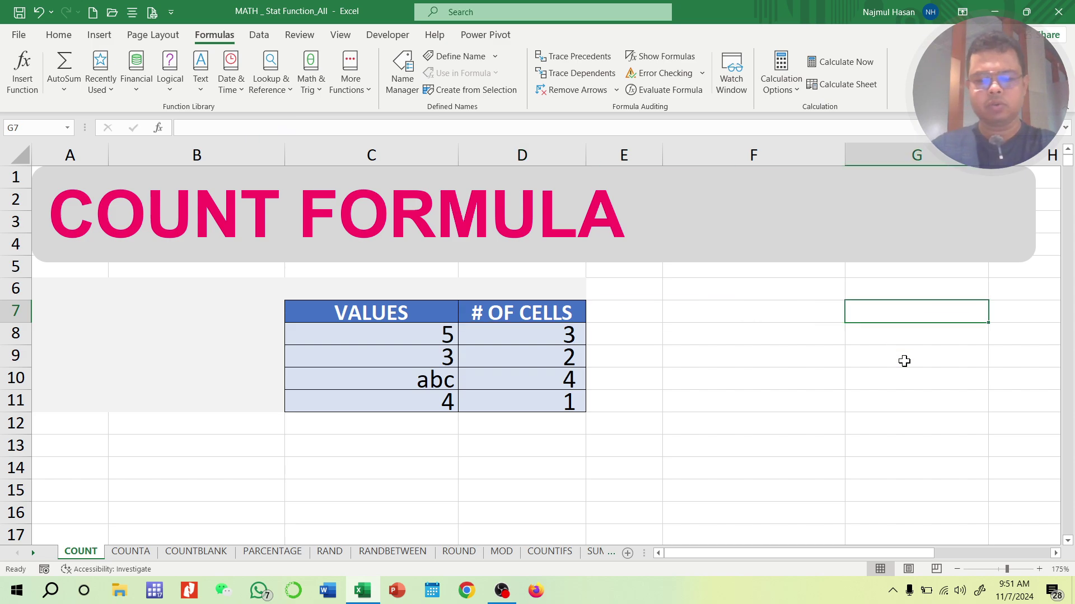
{"action": "type", "text": "=coun"}
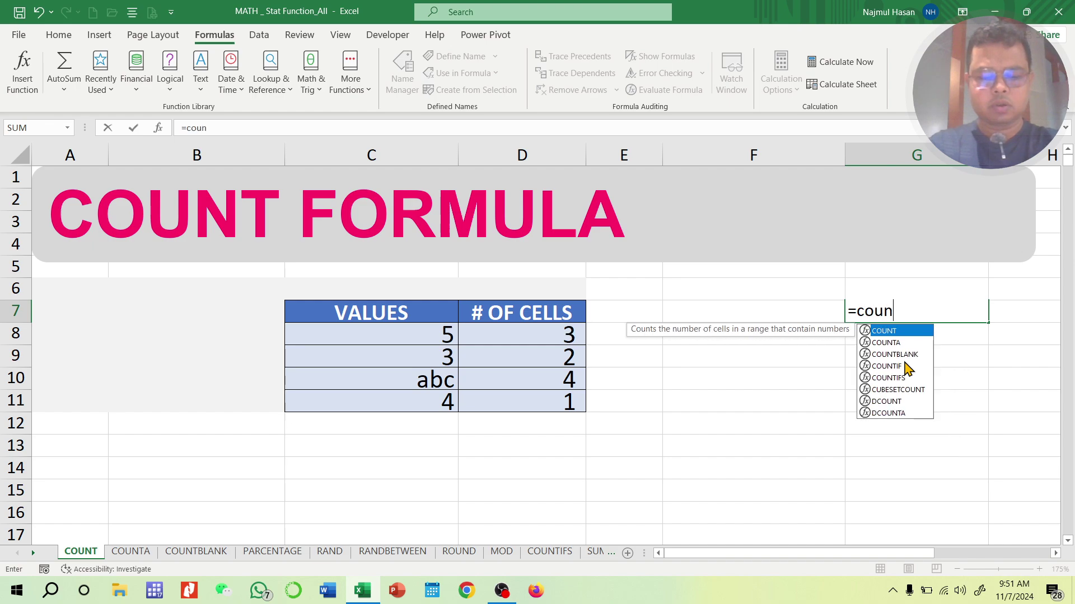
{"action": "type", "text": "t("}
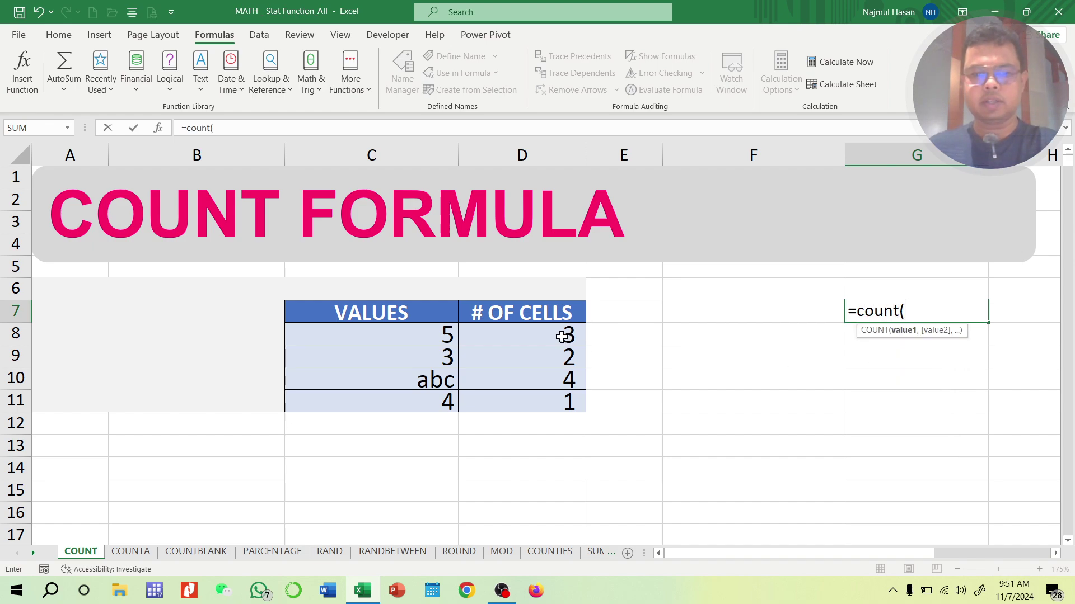
{"action": "left_click_drag", "start_coordinate": [447, 335], "coordinate": [567, 407]}
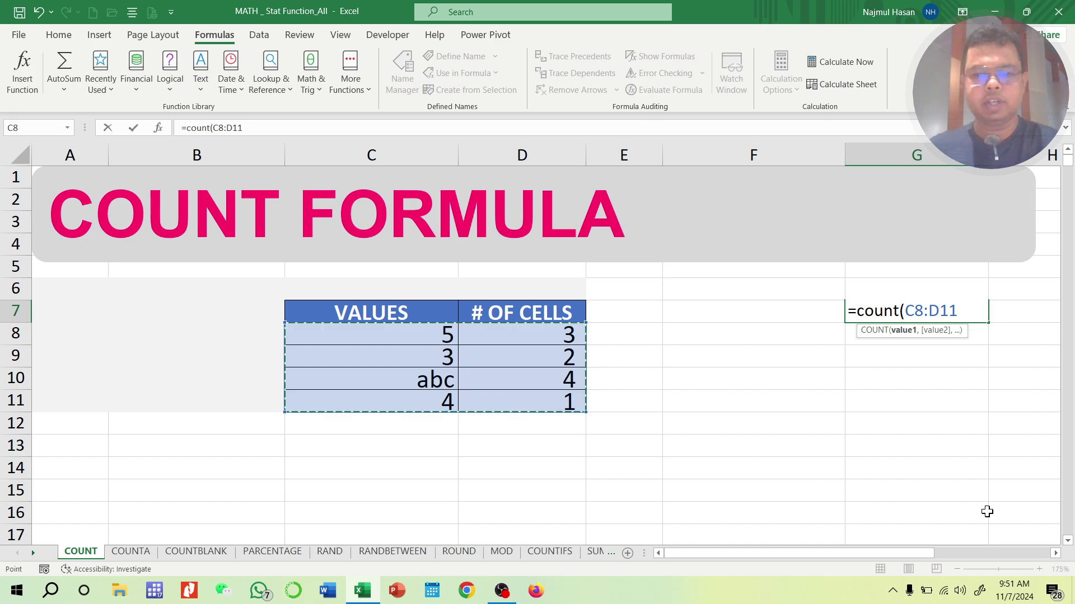
{"action": "type", "text": ")"}
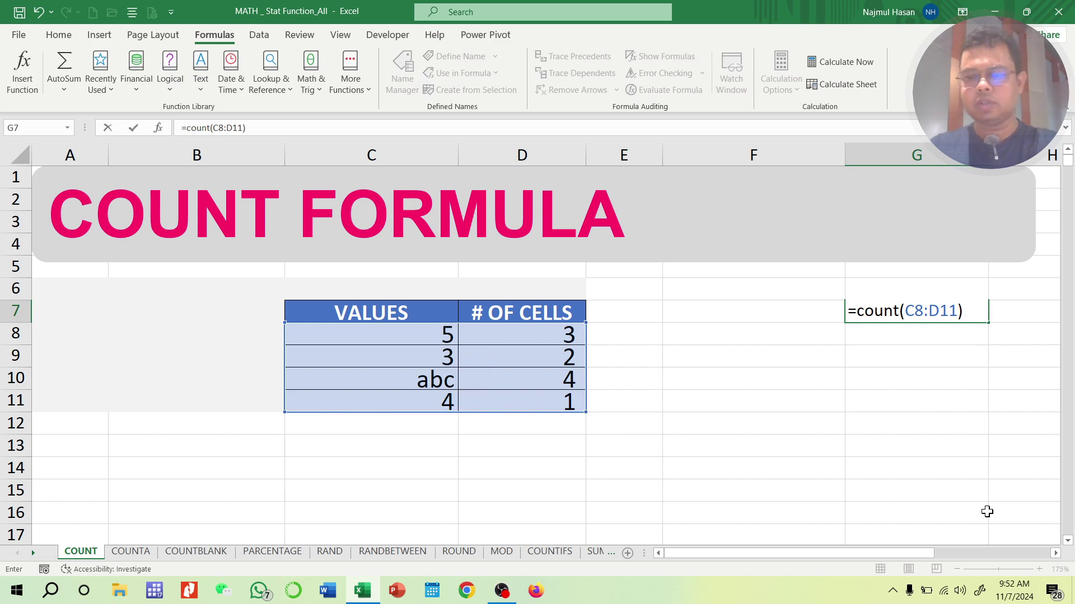
{"action": "key", "text": "Return"}
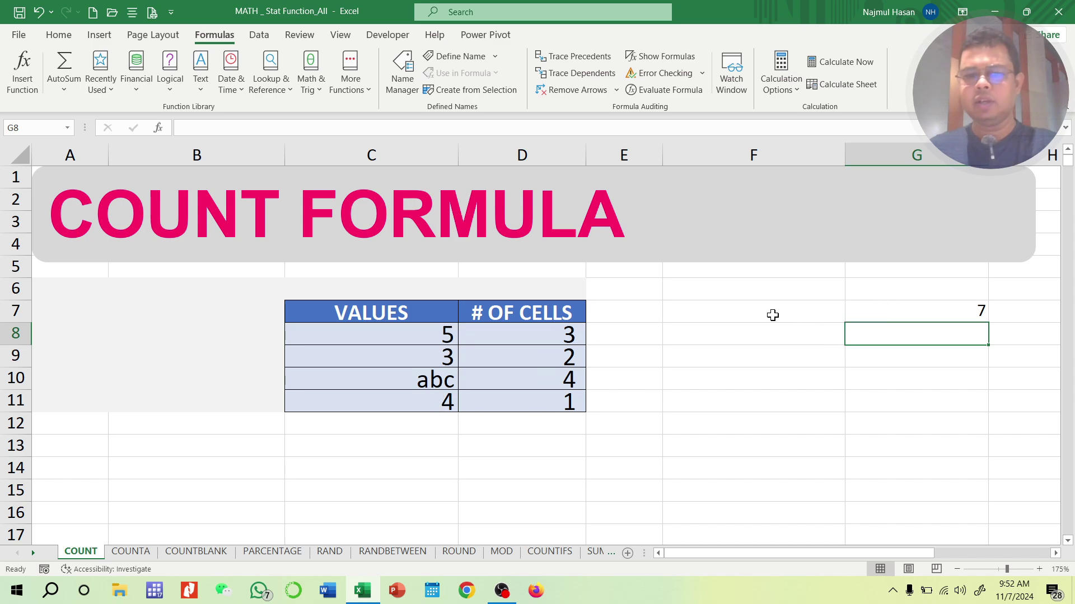
- Copy the COUNT formula from G7 into F7 and put an apostrophe before it to make it text
{"action": "left_click", "coordinate": [882, 317]}
{"action": "key", "text": "ctrl+c"}
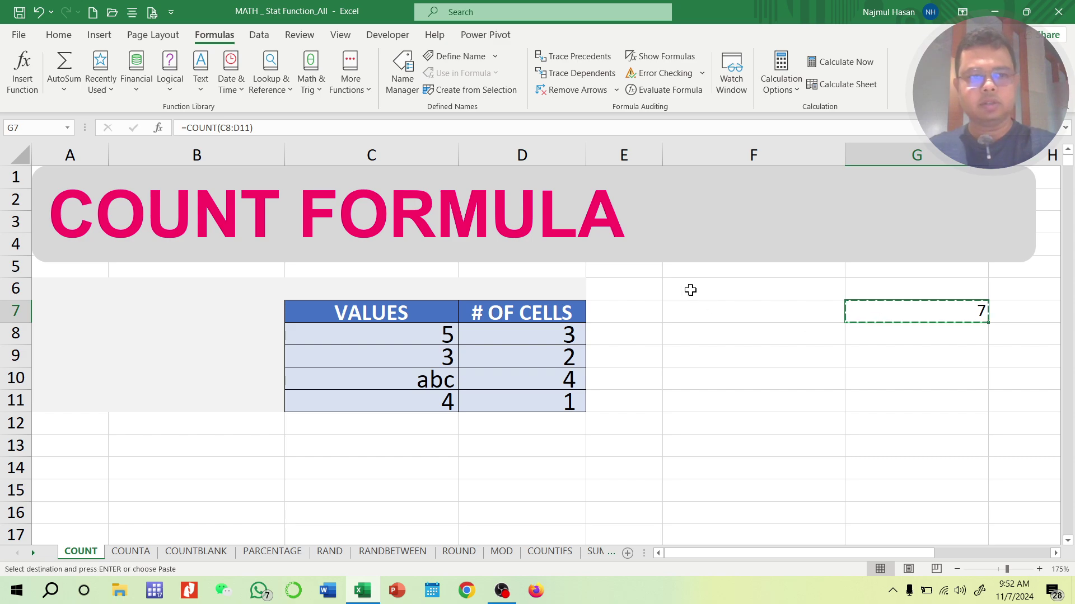
{"action": "left_click", "coordinate": [751, 311]}
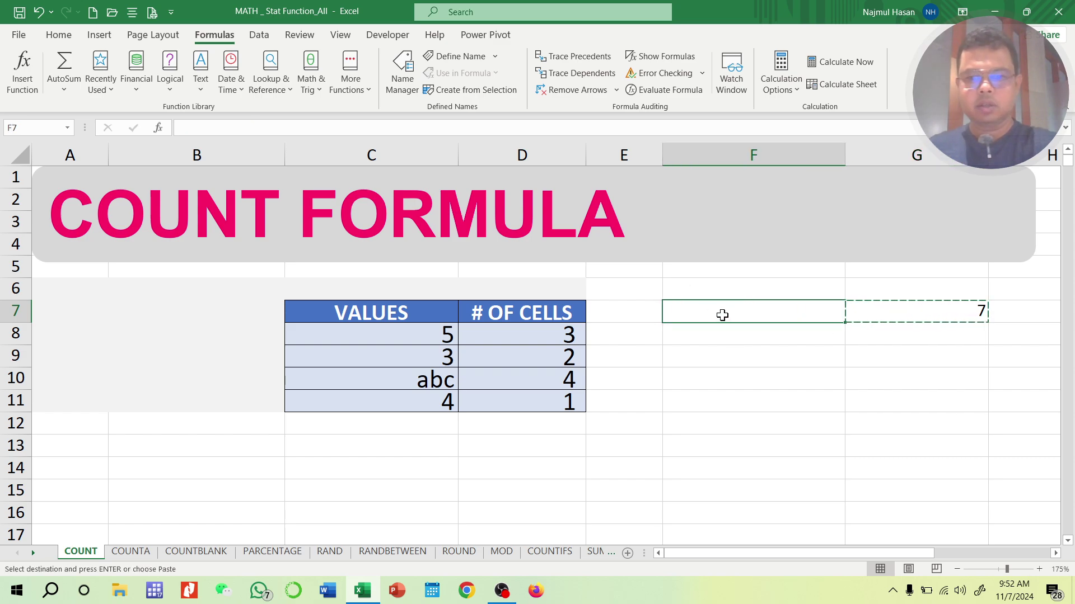
{"action": "key", "text": "ctrl+v"}
{"action": "left_click", "coordinate": [180, 128]}
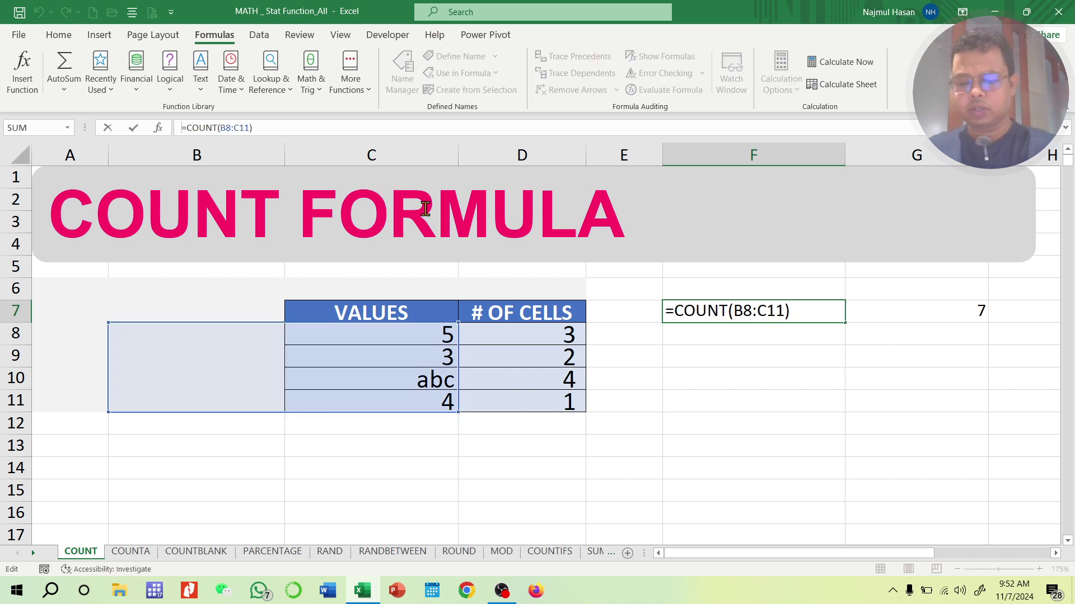
{"action": "type", "text": "'"}
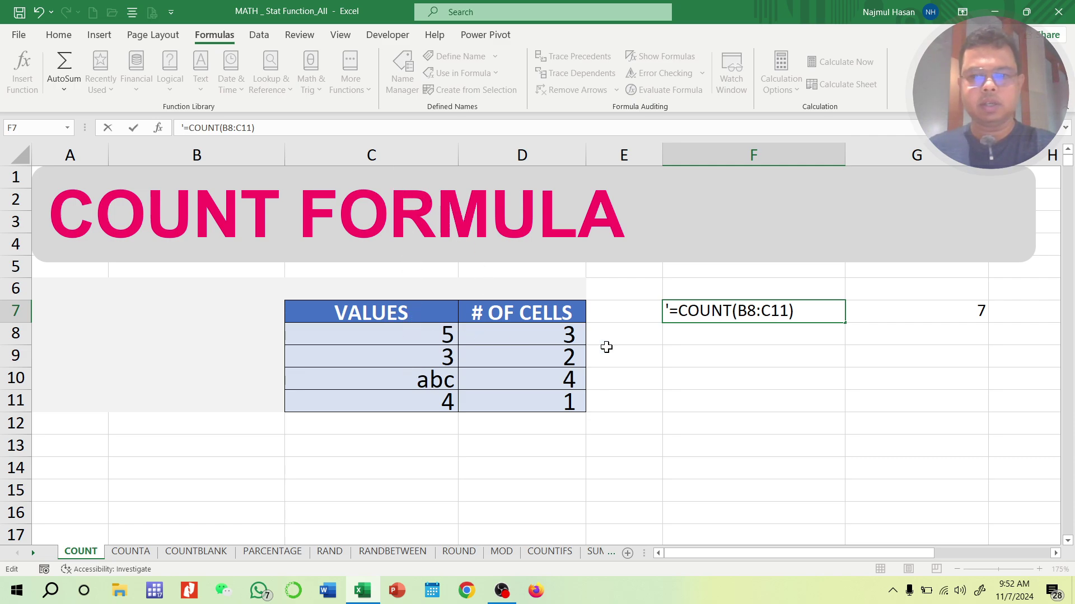
- Correct the range in F7's formula text so it reads =COUNT(C8:D11)
{"action": "left_click", "coordinate": [746, 312]}
{"action": "key", "text": "shift+Left"}
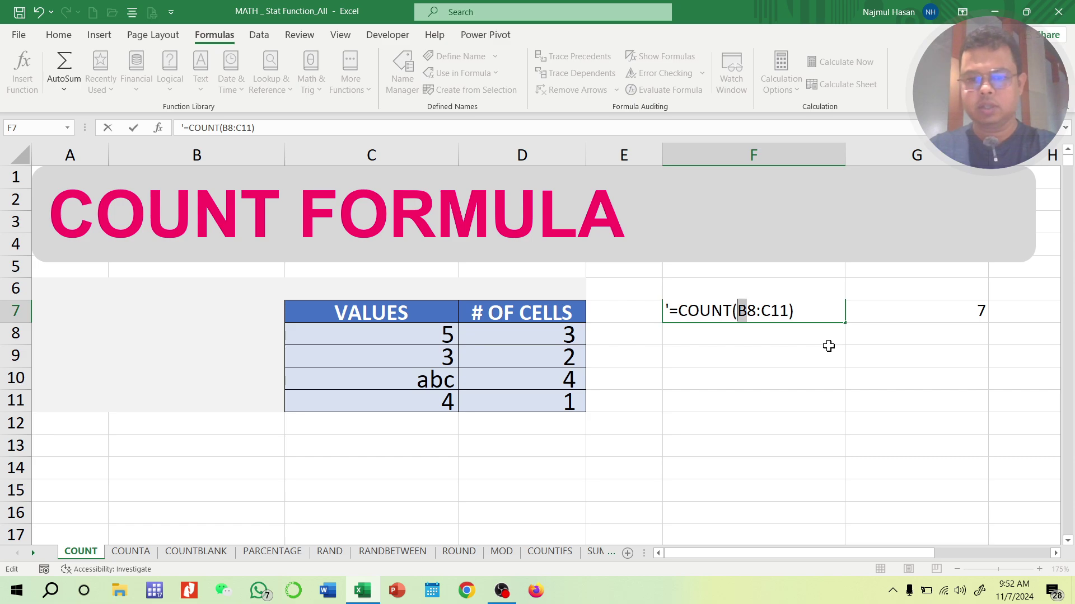
{"action": "type", "text": "C"}
{"action": "left_click", "coordinate": [770, 311]}
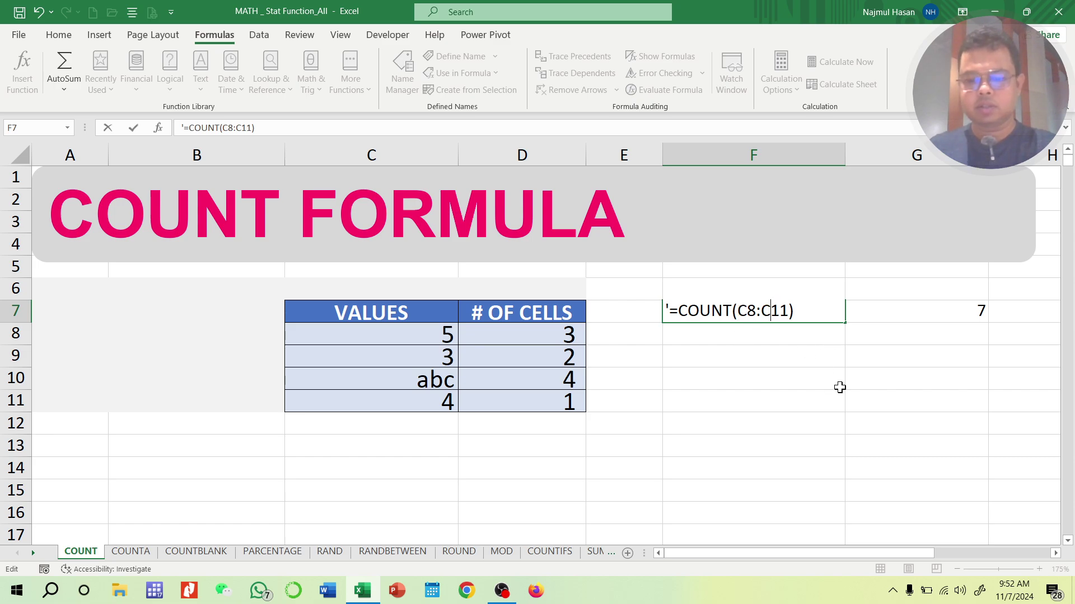
{"action": "key", "text": "BackSpace"}
{"action": "type", "text": "D"}
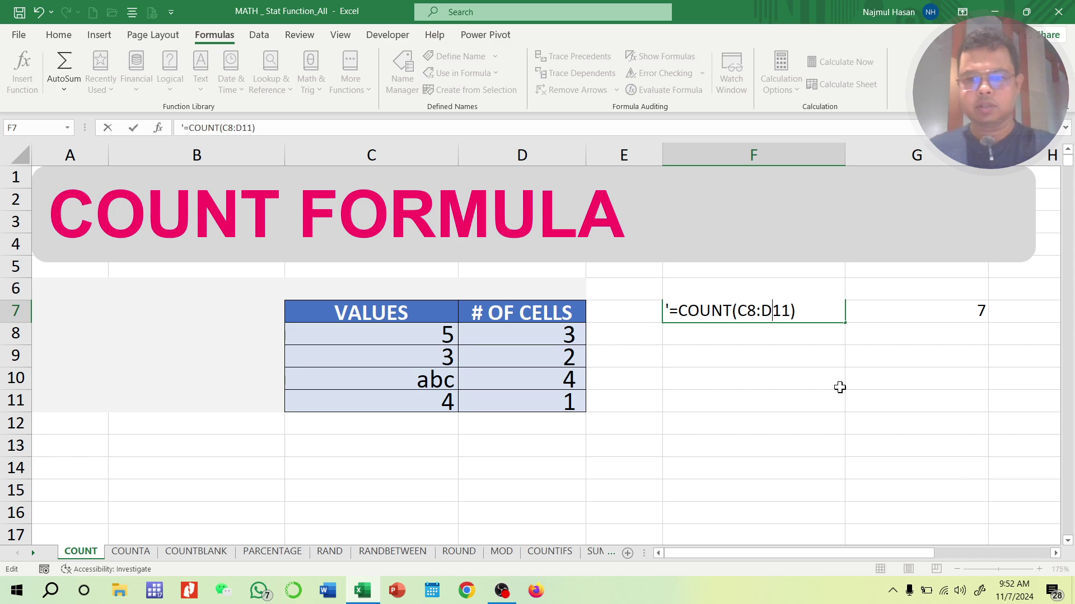
{"action": "left_click", "coordinate": [812, 448]}
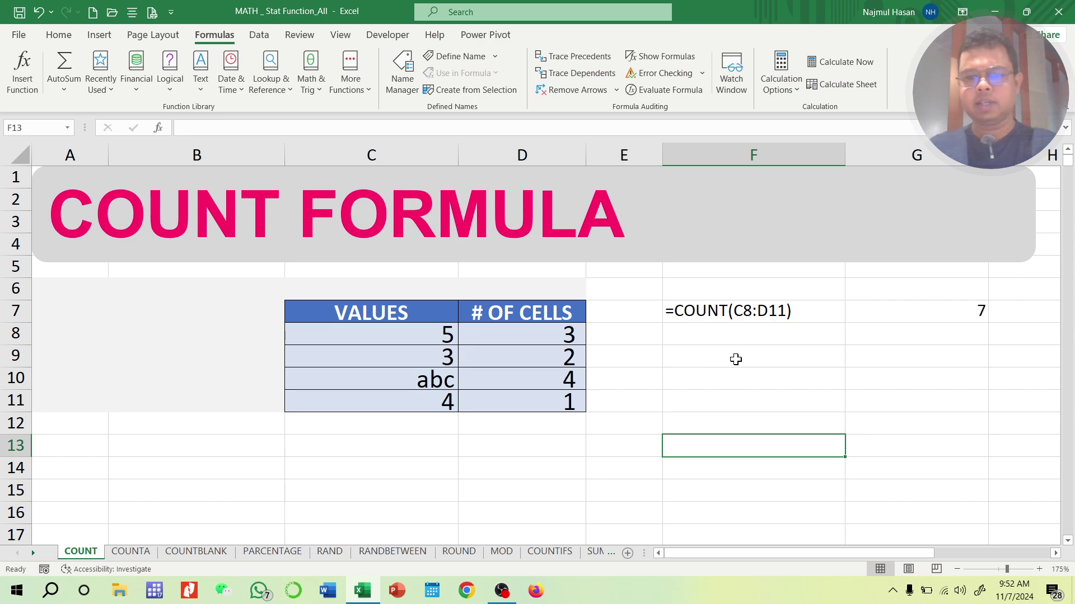
- Enter the formula =COUNTA(C8:D11) in cell F9 to count the non-empty cells of the table
{"action": "key", "text": "Up"}
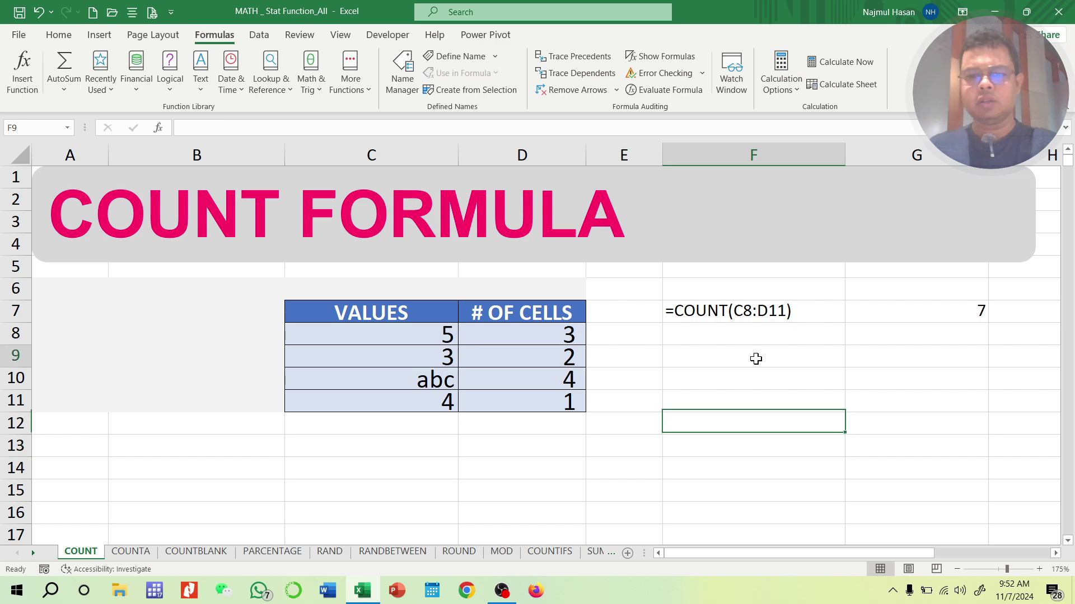
{"action": "left_click", "coordinate": [757, 360]}
{"action": "type", "text": "="}
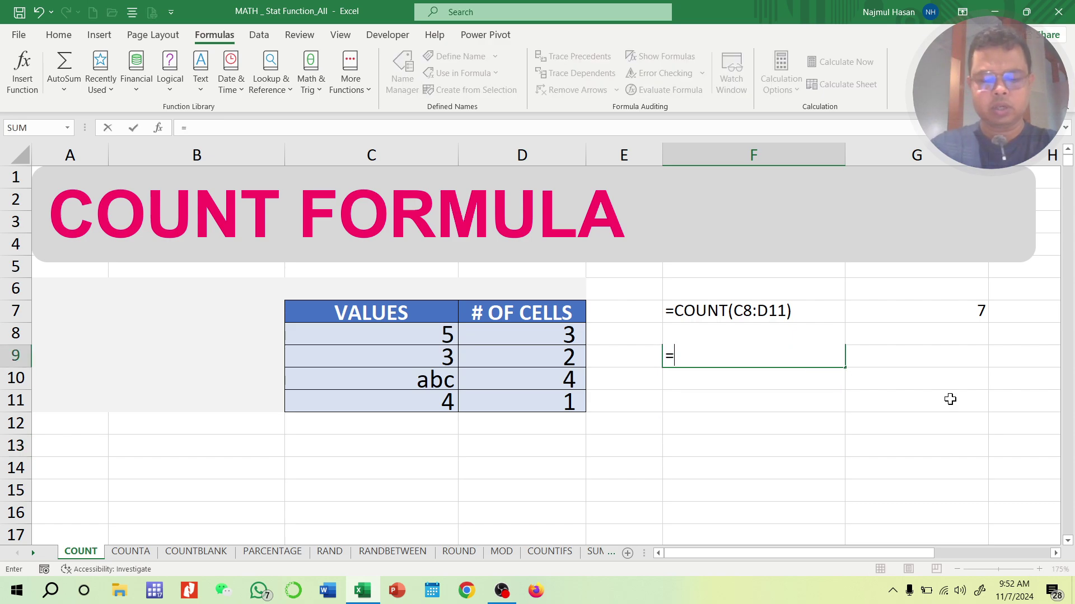
{"action": "type", "text": "counta"}
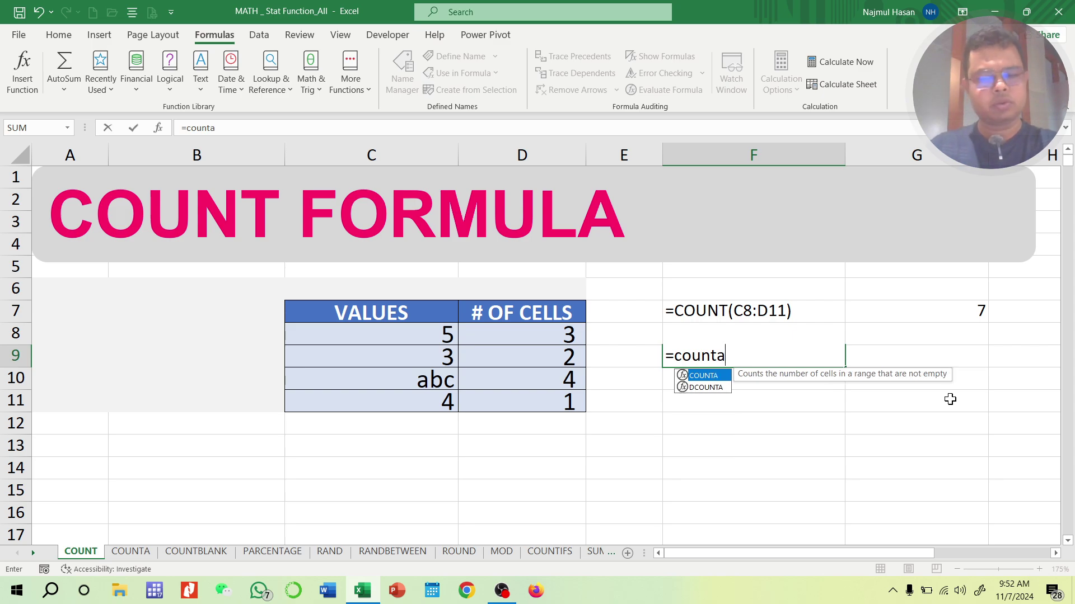
{"action": "type", "text": "("}
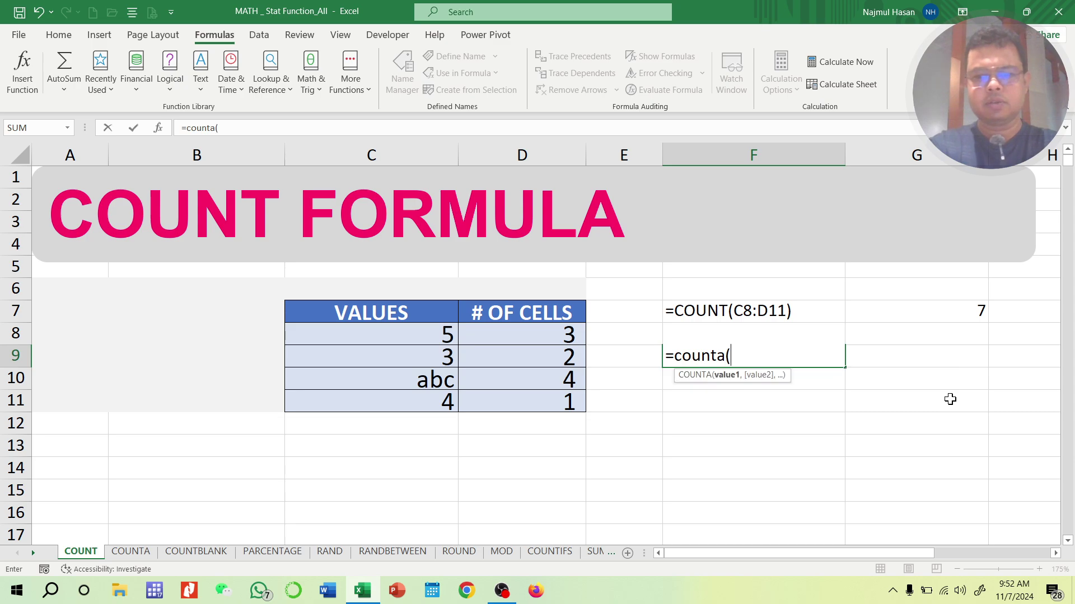
{"action": "left_click_drag", "start_coordinate": [454, 336], "coordinate": [557, 400]}
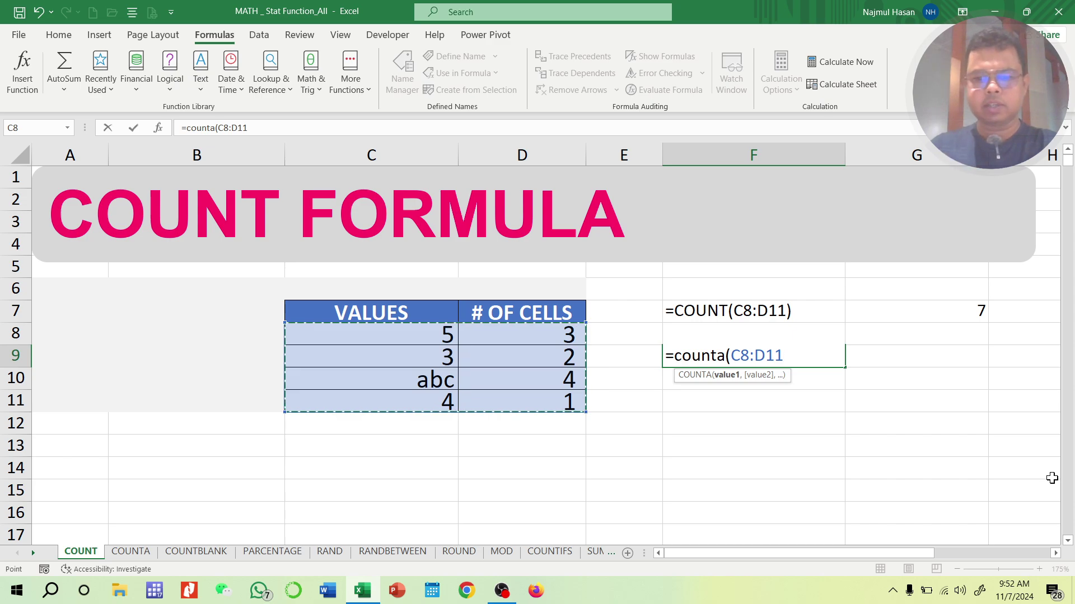
{"action": "type", "text": ")"}
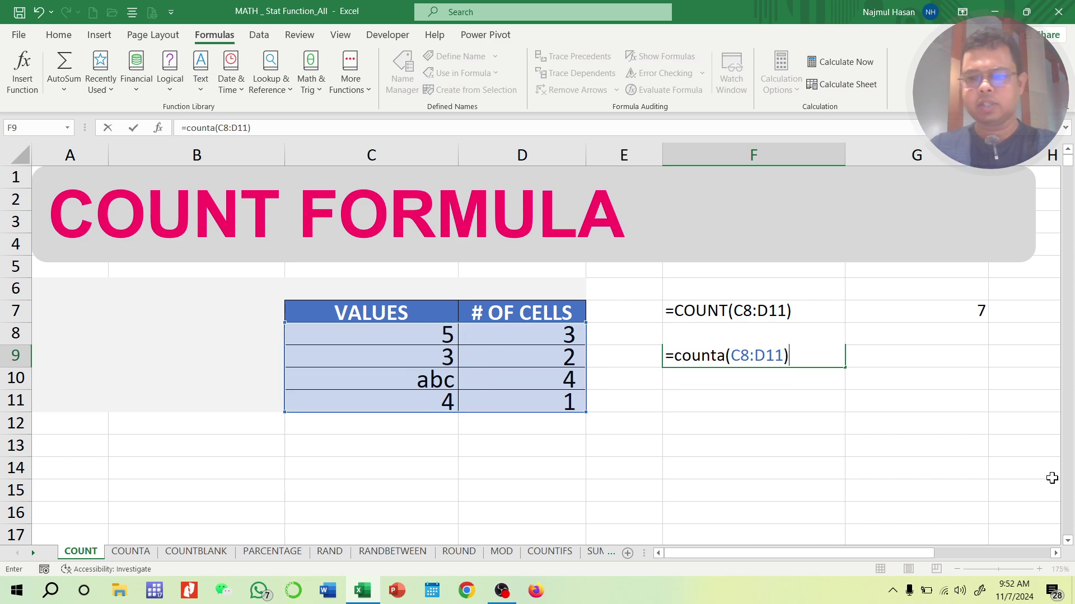
{"action": "key", "text": "Return"}
- Copy the formula text =COUNTA(C8:D11) from F9 and paste it into cell G9
{"action": "left_click", "coordinate": [799, 349]}
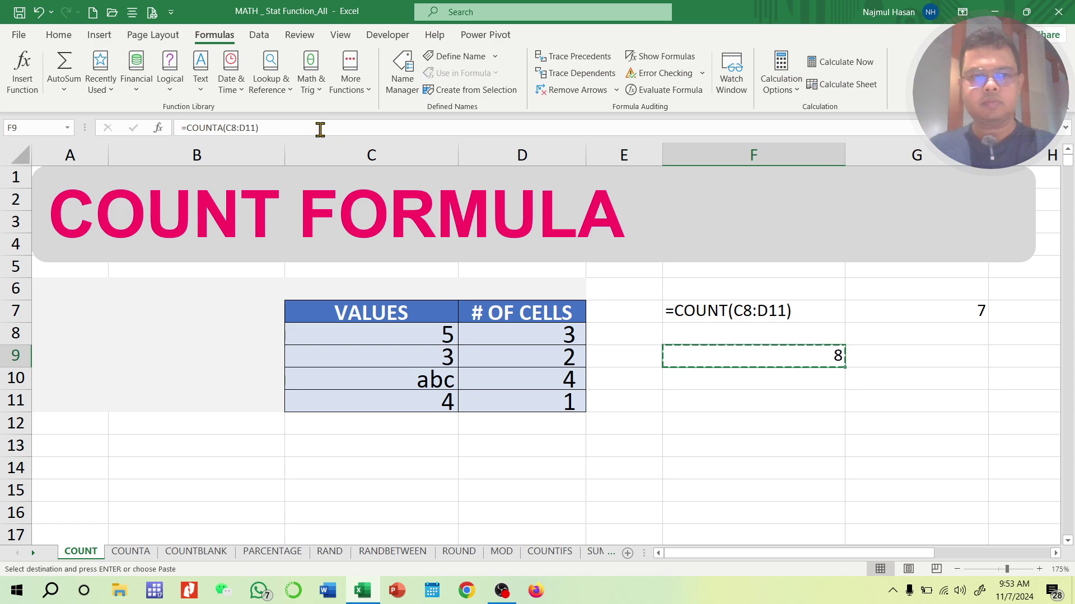
{"action": "left_click_drag", "start_coordinate": [319, 128], "coordinate": [102, 133]}
{"action": "key", "text": "ctrl+c"}
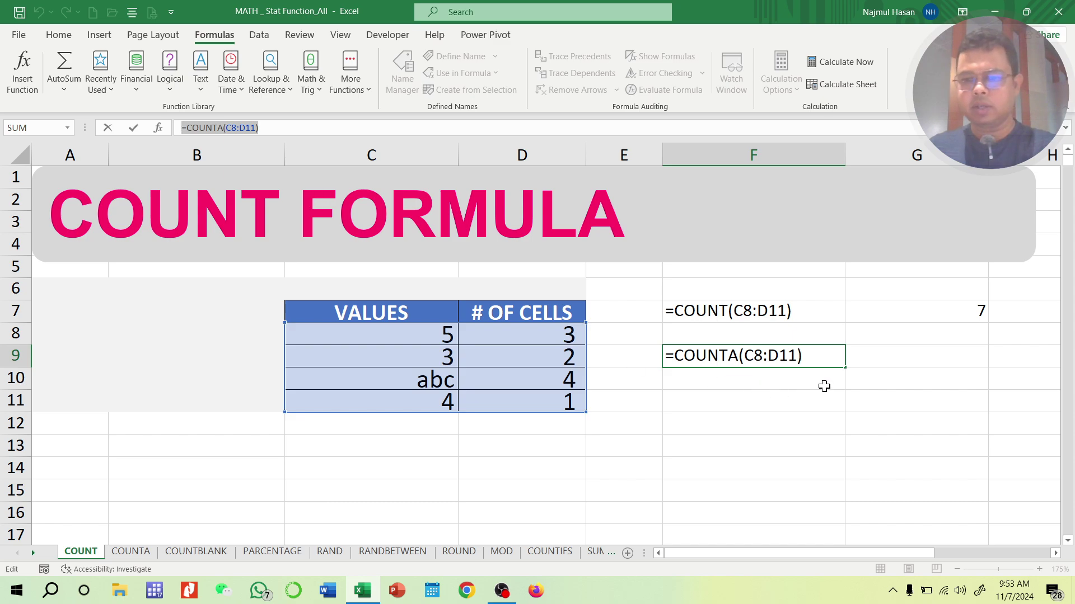
{"action": "left_click", "coordinate": [894, 356]}
{"action": "key", "text": "ctrl+v"}
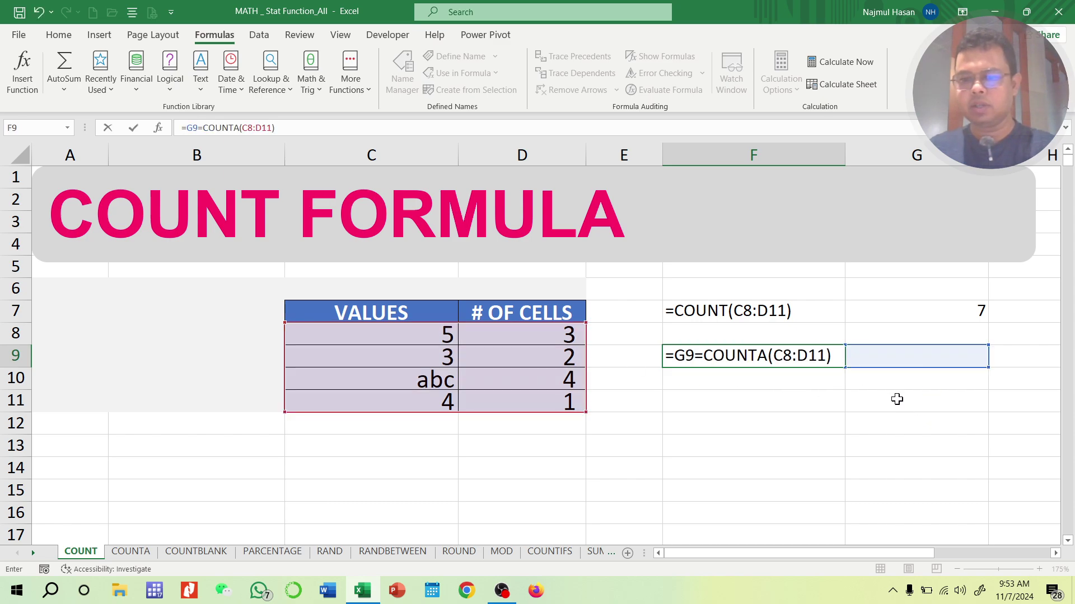
{"action": "key", "text": "ctrl+z"}
{"action": "left_click", "coordinate": [814, 445]}
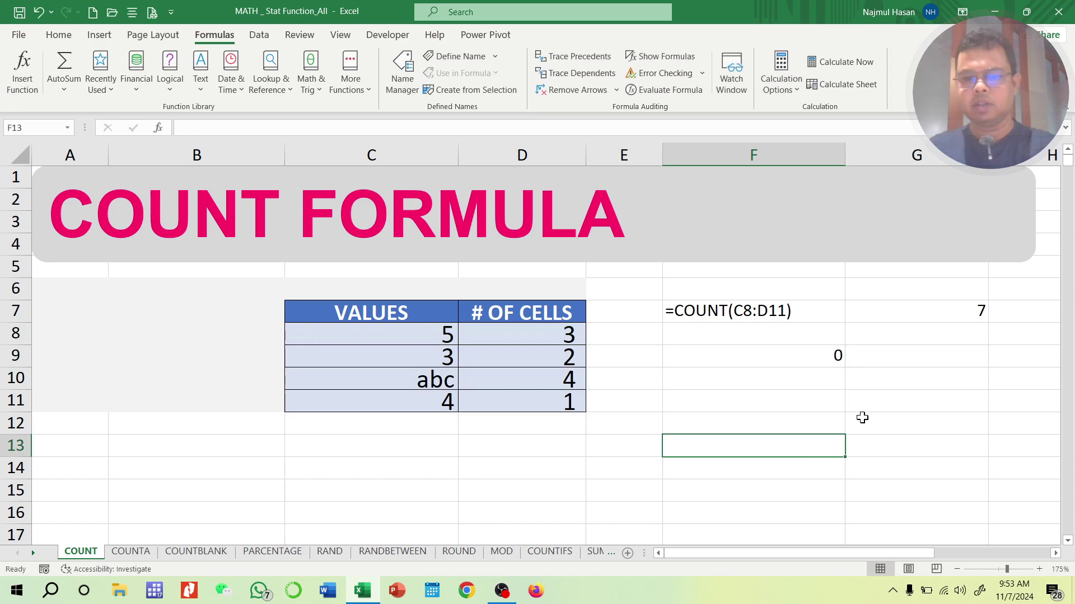
{"action": "double_click", "coordinate": [908, 356]}
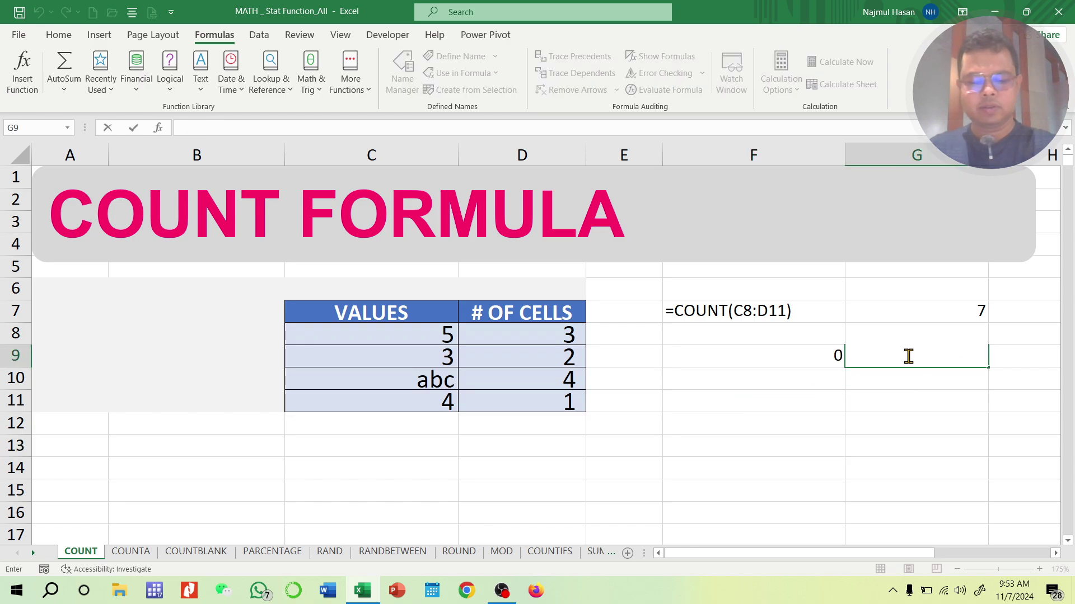
{"action": "key", "text": "ctrl+v"}
{"action": "left_click", "coordinate": [877, 447]}
- Delete the leftover =G9 reference from cell F9, leaving the cell empty
{"action": "left_click", "coordinate": [816, 356]}
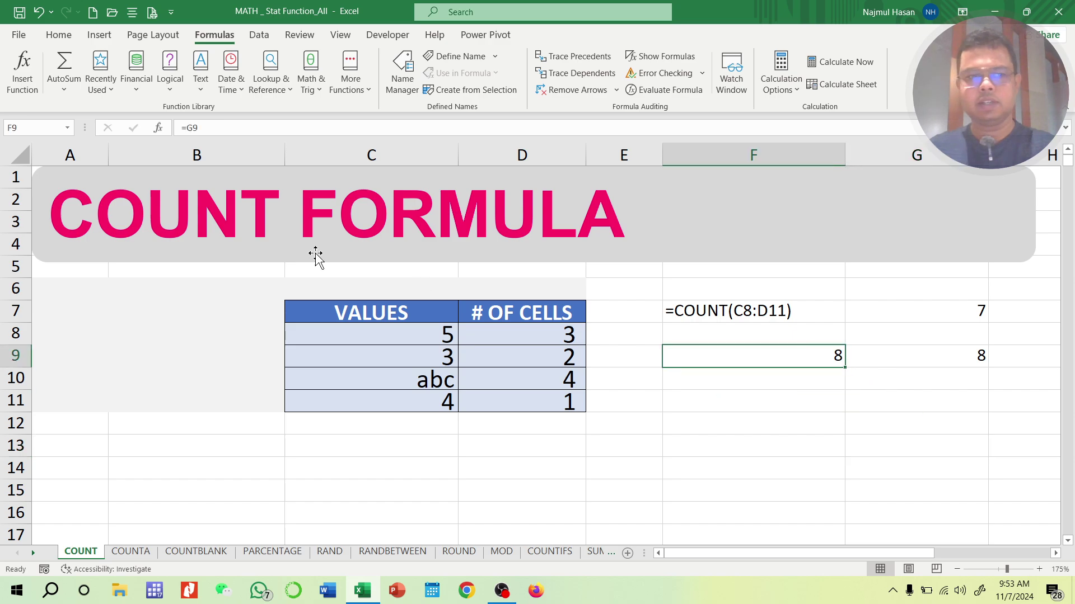
{"action": "double_click", "coordinate": [772, 364]}
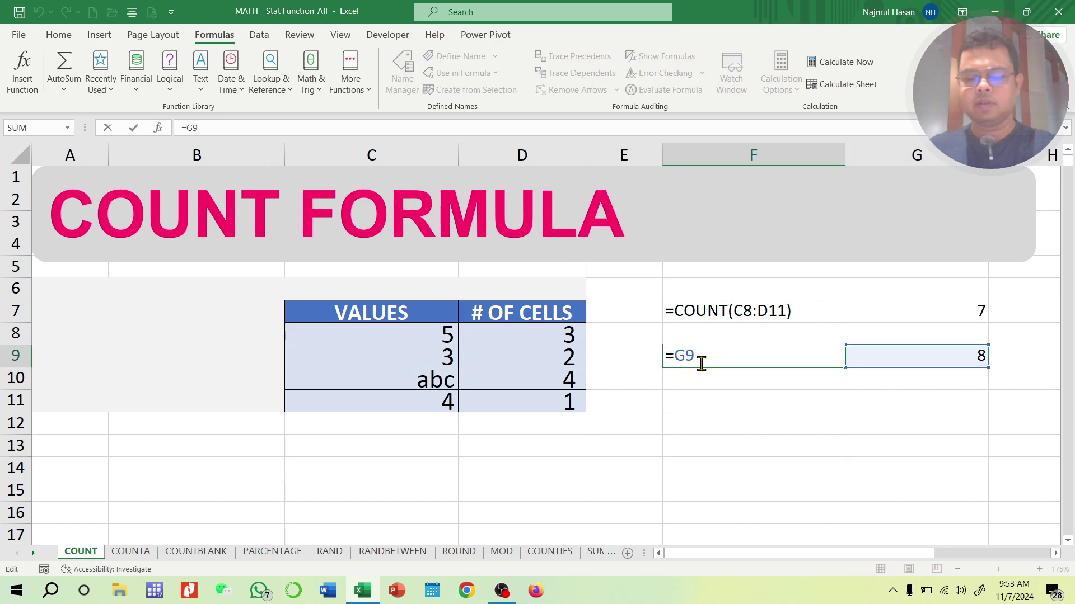
{"action": "left_click_drag", "start_coordinate": [698, 364], "coordinate": [583, 347]}
{"action": "key", "text": "BackSpace"}
{"action": "left_click", "coordinate": [710, 444]}
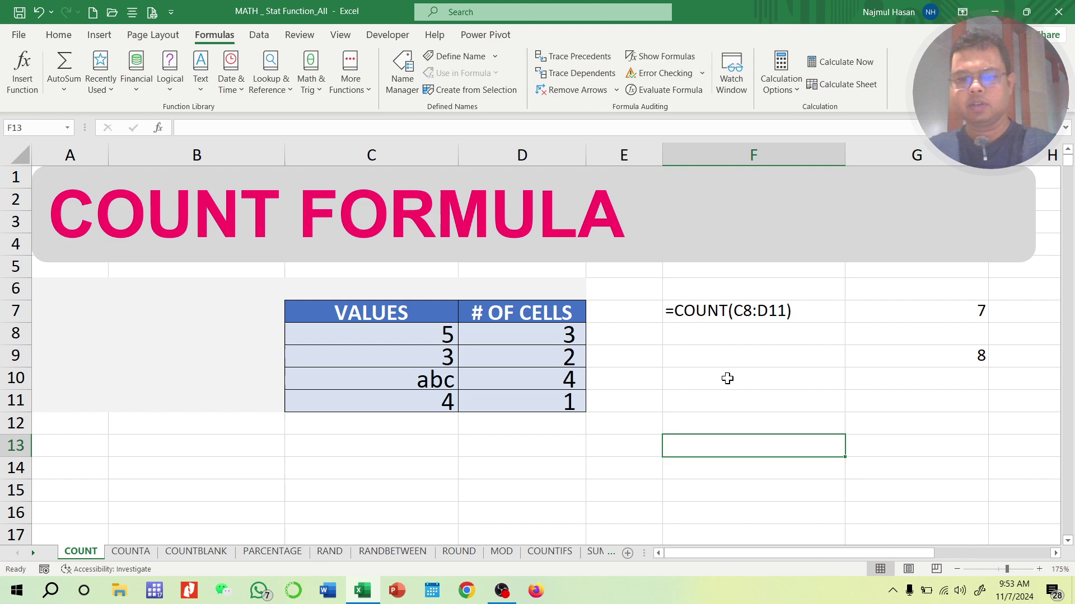
- Copy the formula text =COUNTA(C8:D11) from cell G9, leaving the formula in G9 intact
{"action": "left_click", "coordinate": [963, 361]}
{"action": "left_click_drag", "start_coordinate": [271, 128], "coordinate": [118, 128]}
{"action": "key", "text": "ctrl+c"}
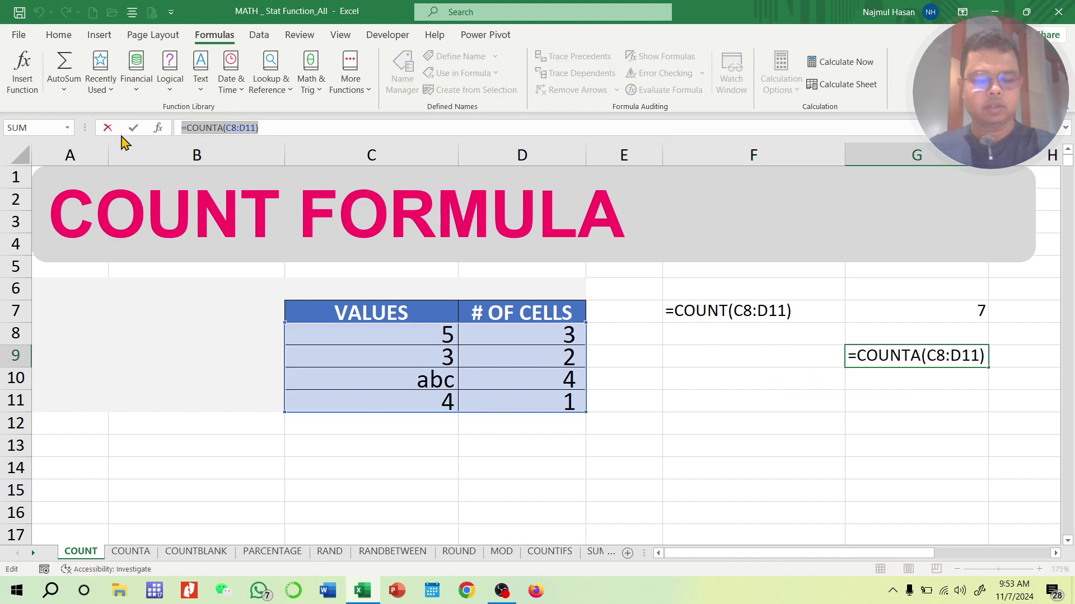
{"action": "type", "text": "="}
{"action": "left_click", "coordinate": [729, 352]}
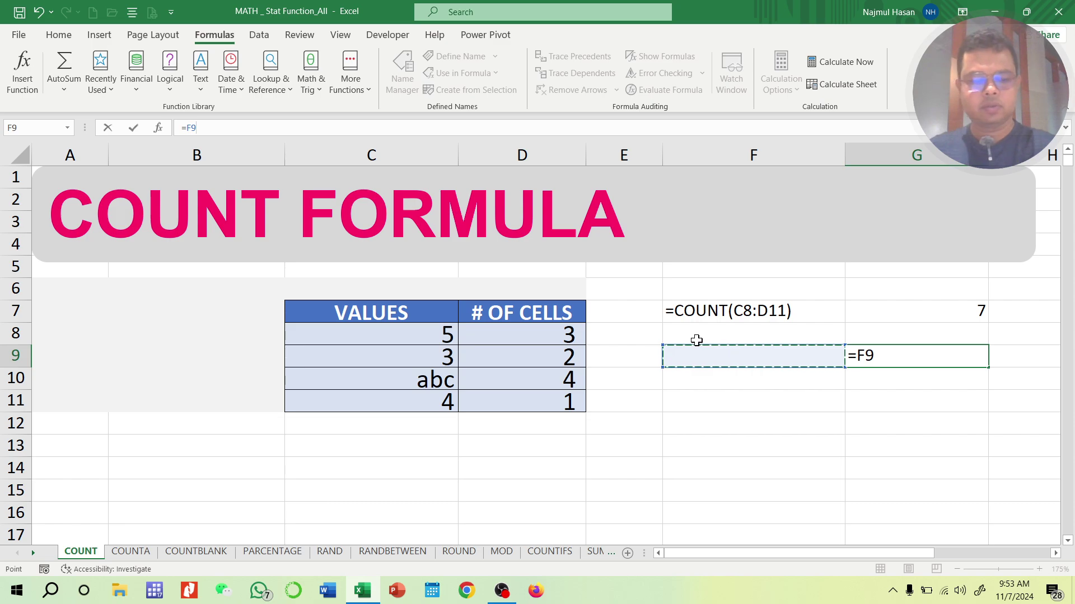
{"action": "key", "text": "Escape"}
- Paste =COUNTA(C8:D11) into cell F9 as plain text by putting an apostrophe in front of it
{"action": "left_click", "coordinate": [683, 350]}
{"action": "left_click", "coordinate": [336, 130]}
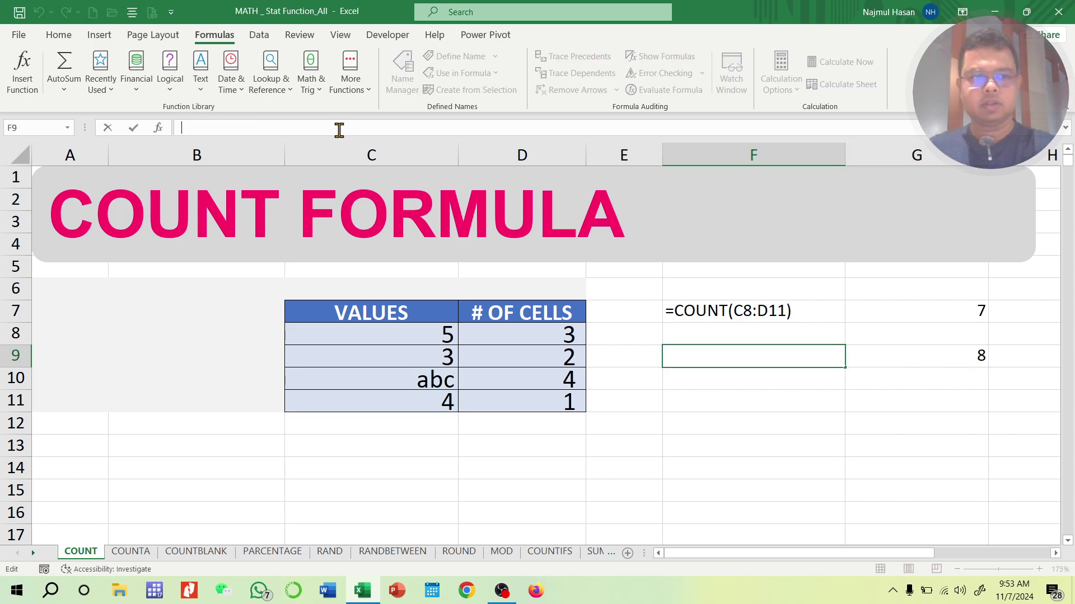
{"action": "key", "text": "ctrl+v"}
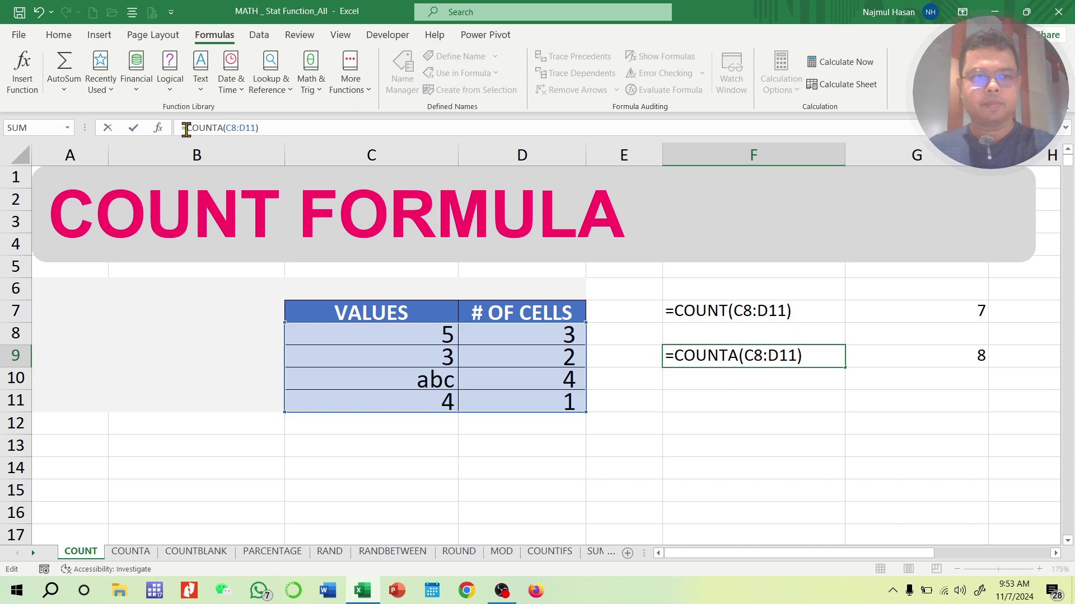
{"action": "type", "text": "'"}
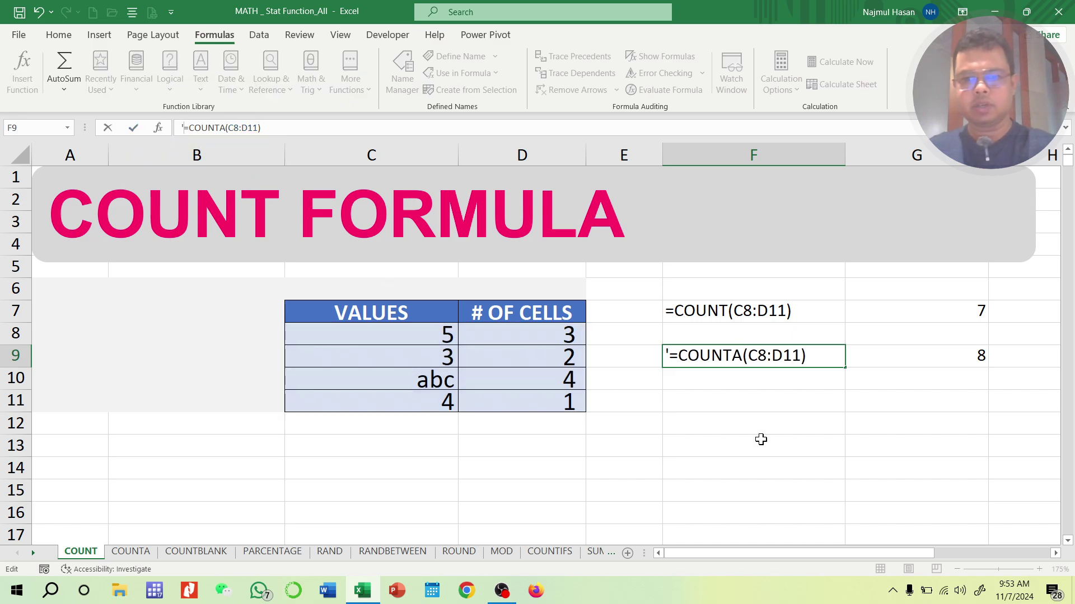
{"action": "left_click", "coordinate": [771, 460]}
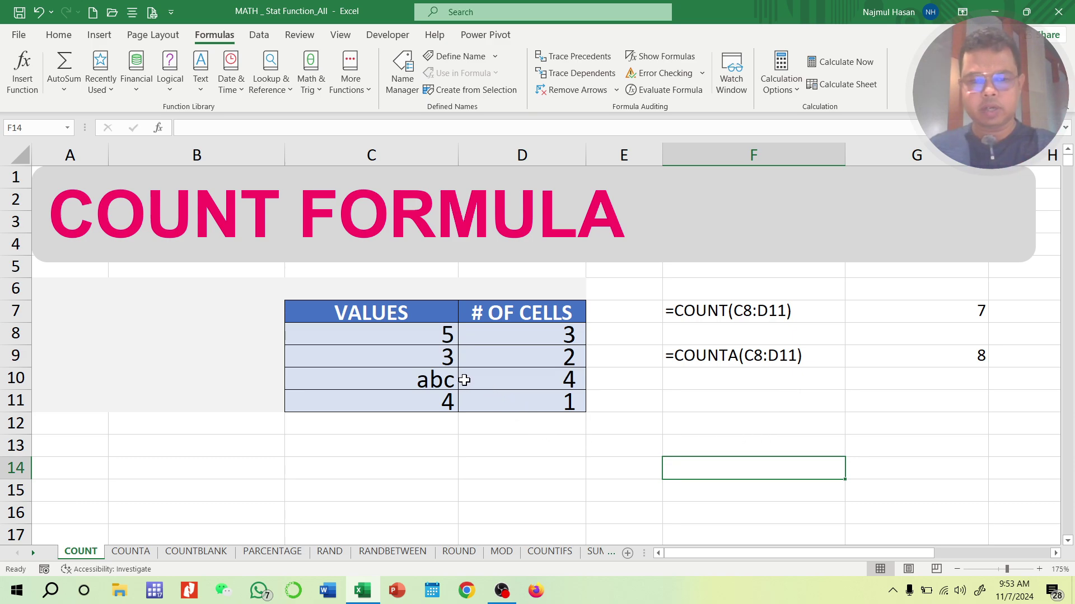
- Clear the contents of cells C9 and D11 in the sample table
{"action": "left_click", "coordinate": [448, 358]}
{"action": "key", "text": "Delete"}
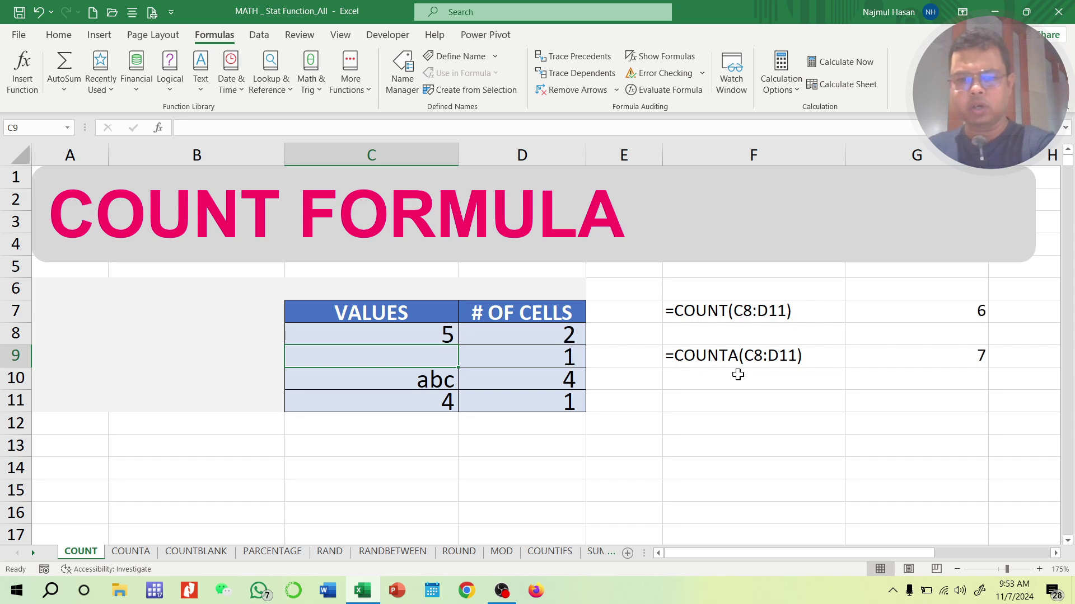
{"action": "left_click", "coordinate": [565, 400]}
{"action": "key", "text": "Delete"}
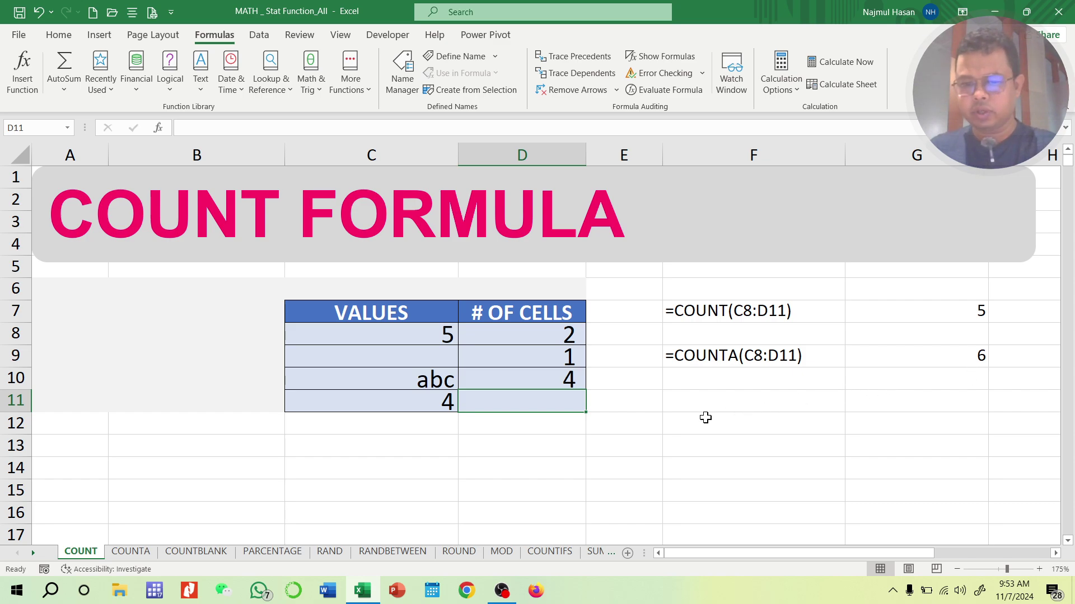
- Enter the formula =COUNTBLANK(C8:D11) in cell G11 and check it against the empty cells D11 and C9
{"action": "left_click", "coordinate": [705, 400]}
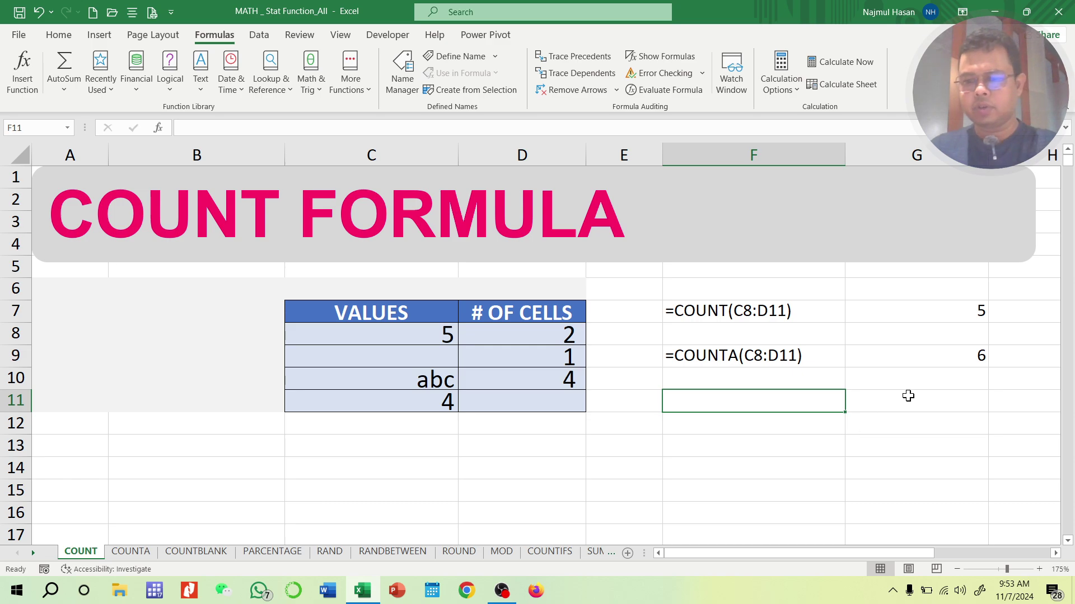
{"action": "left_click", "coordinate": [951, 395]}
{"action": "type", "text": "="}
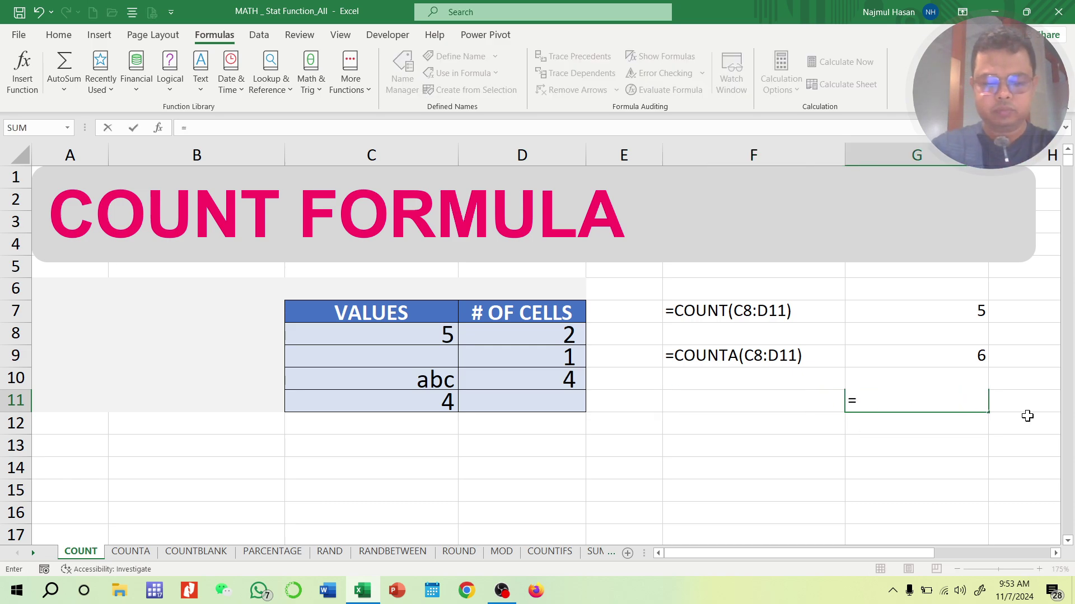
{"action": "type", "text": "countbn"}
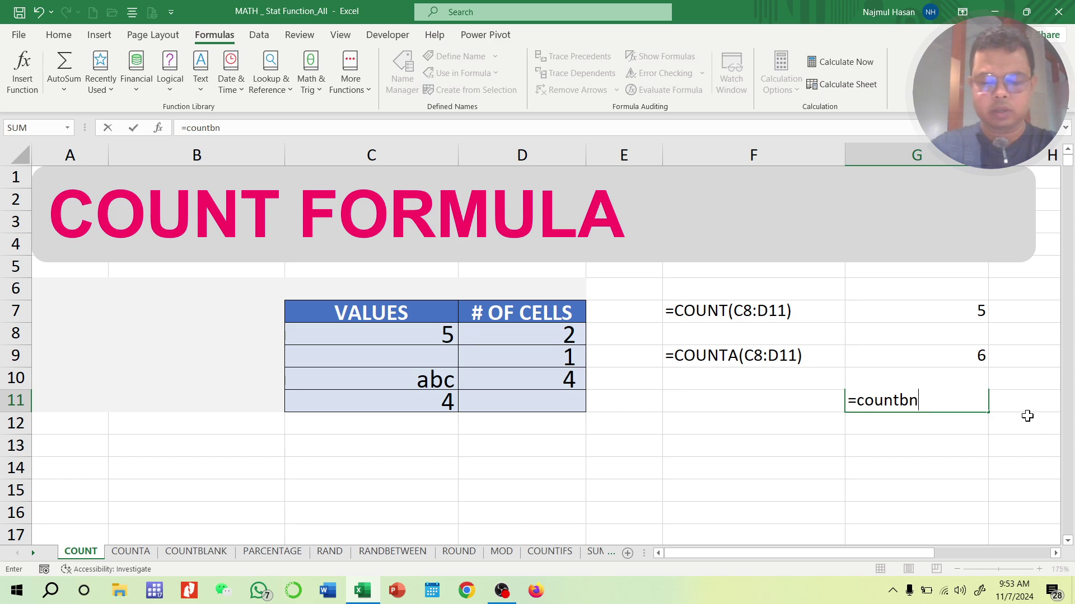
{"action": "key", "text": "BackSpace"}
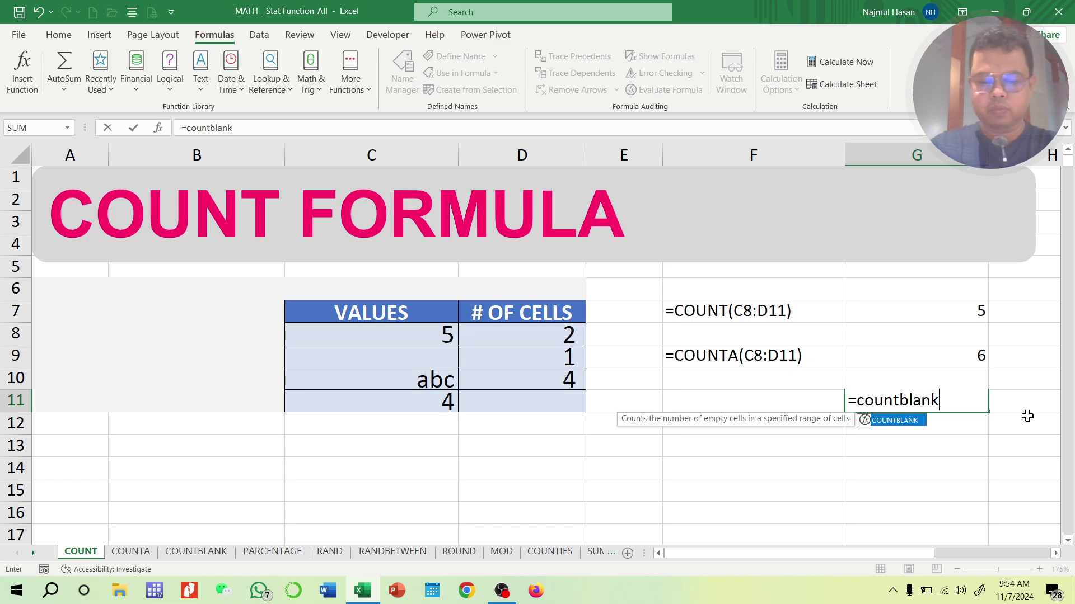
{"action": "type", "text": "lank("}
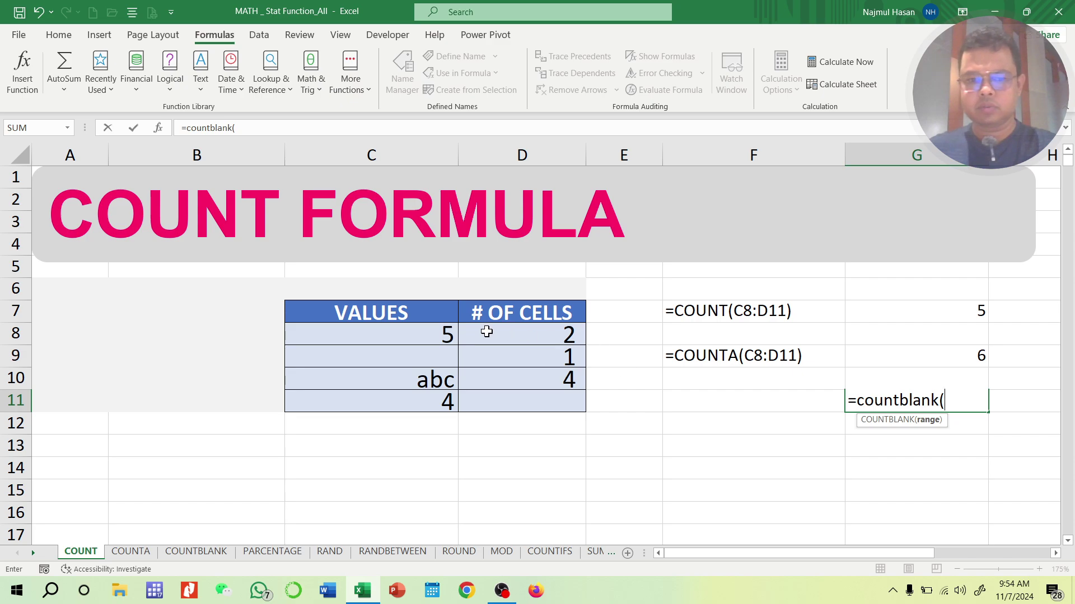
{"action": "left_click", "coordinate": [455, 342]}
{"action": "left_click_drag", "start_coordinate": [456, 345], "coordinate": [549, 393]}
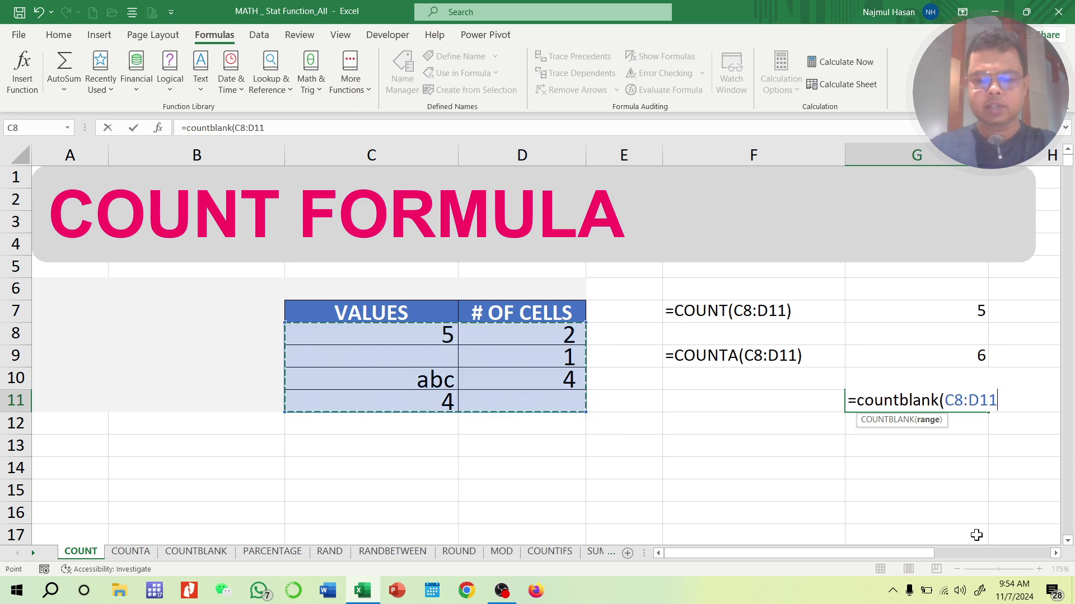
{"action": "type", "text": ")"}
{"action": "key", "text": "Return"}
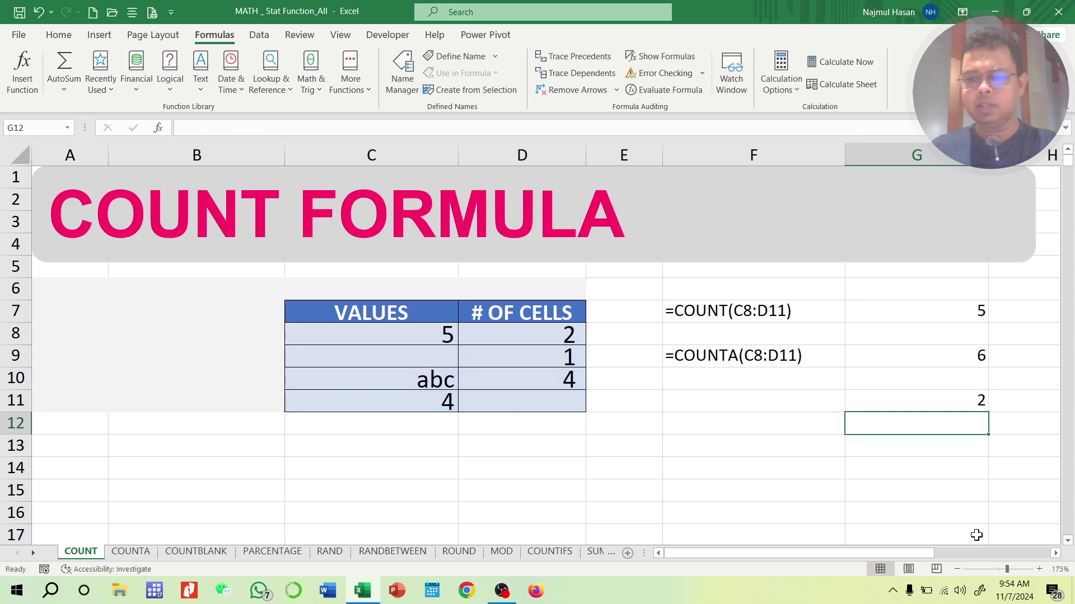
{"action": "left_click", "coordinate": [557, 406]}
{"action": "left_click", "coordinate": [446, 365]}
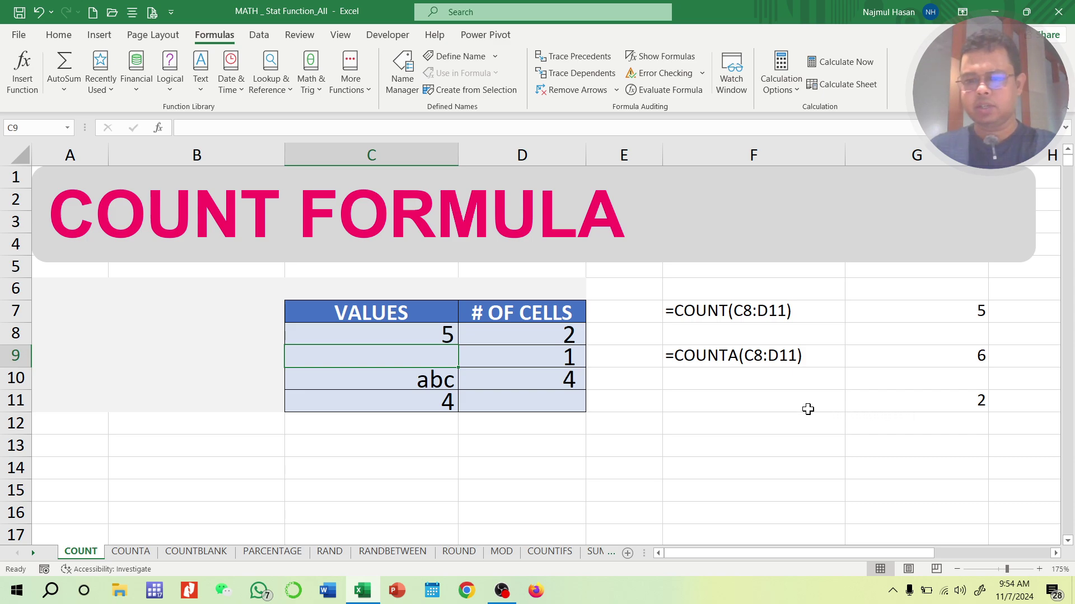
- Copy the formula text =COUNTBLANK(C8:D11) from G11 into cell F11 as plain text with a leading apostrophe
{"action": "left_click", "coordinate": [918, 401]}
{"action": "left_click_drag", "start_coordinate": [312, 128], "coordinate": [125, 137]}
{"action": "key", "text": "ctrl+c"}
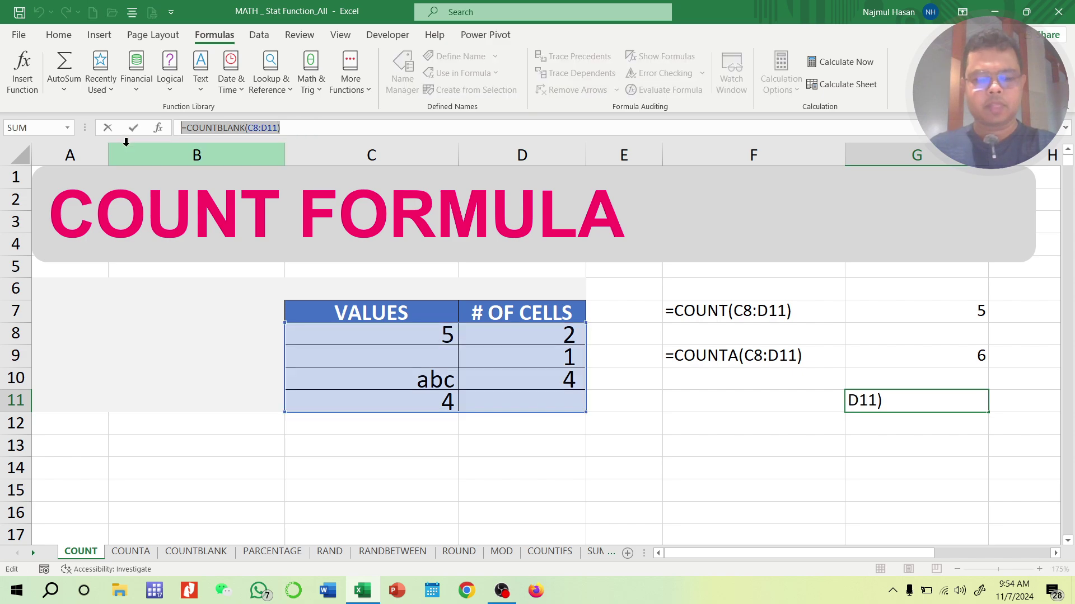
{"action": "key", "text": "Escape"}
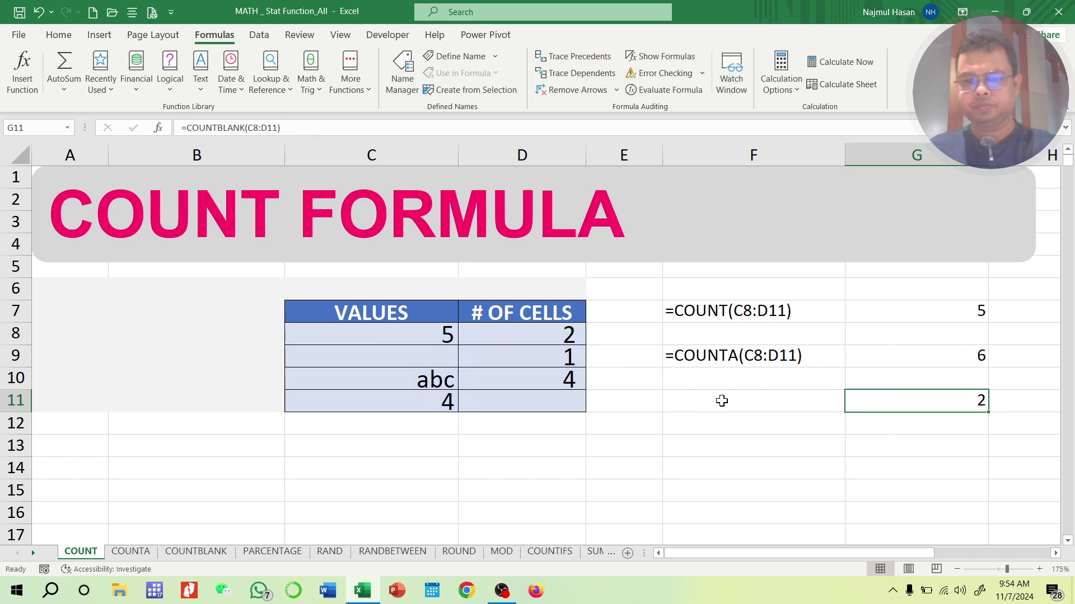
{"action": "left_click", "coordinate": [719, 401]}
{"action": "left_click", "coordinate": [281, 128]}
{"action": "type", "text": "'"}
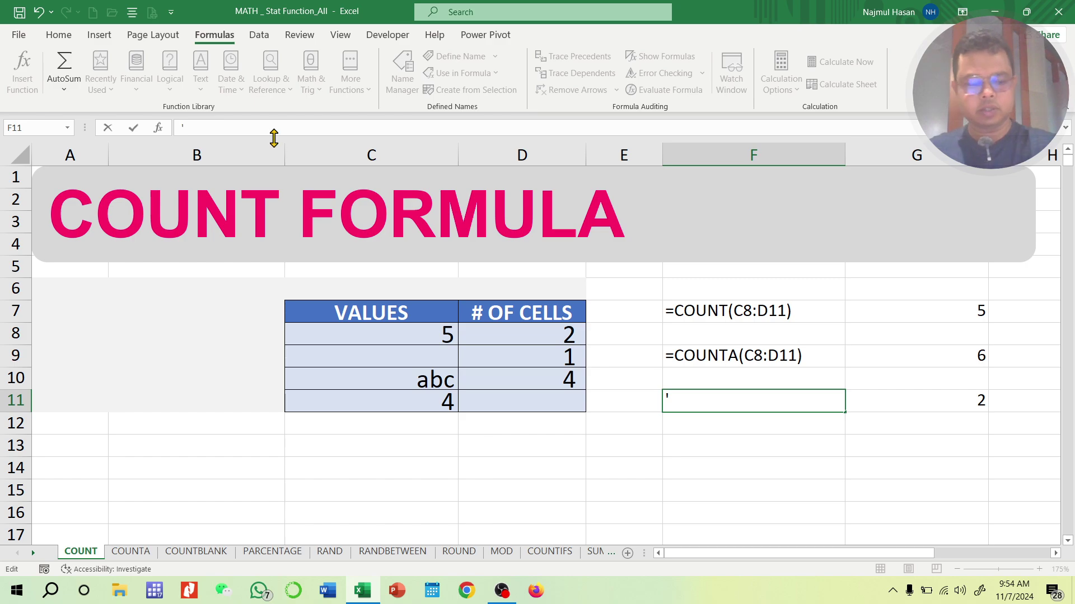
{"action": "key", "text": "ctrl+v"}
{"action": "left_click", "coordinate": [700, 455]}
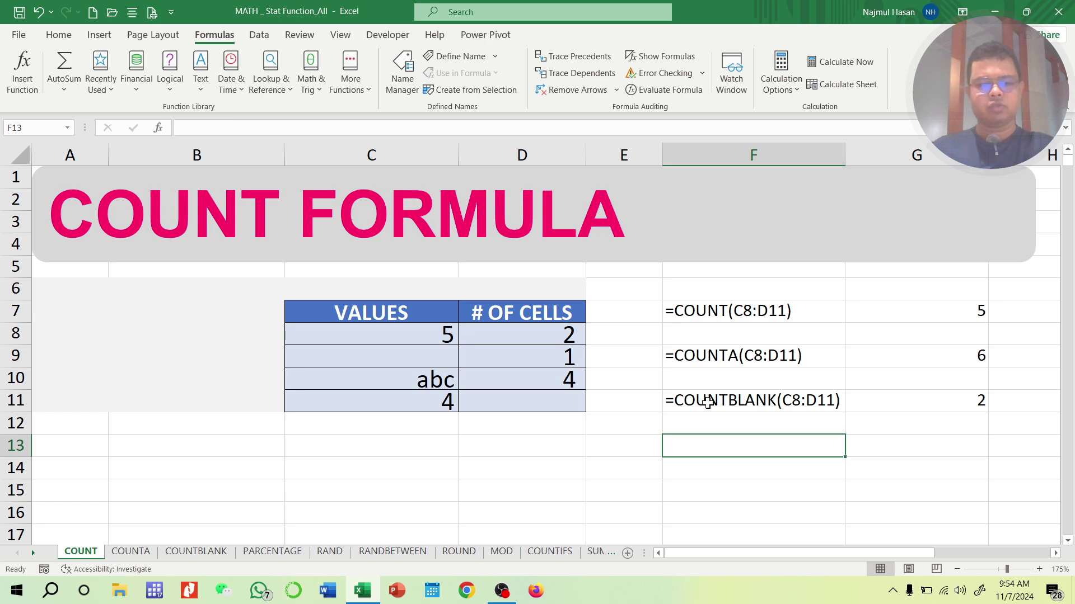
- On the PARCENTAGE sheet, delete the old sample data below the table, from cell B12 onward
{"action": "left_click", "coordinate": [131, 554]}
{"action": "left_click", "coordinate": [198, 551]}
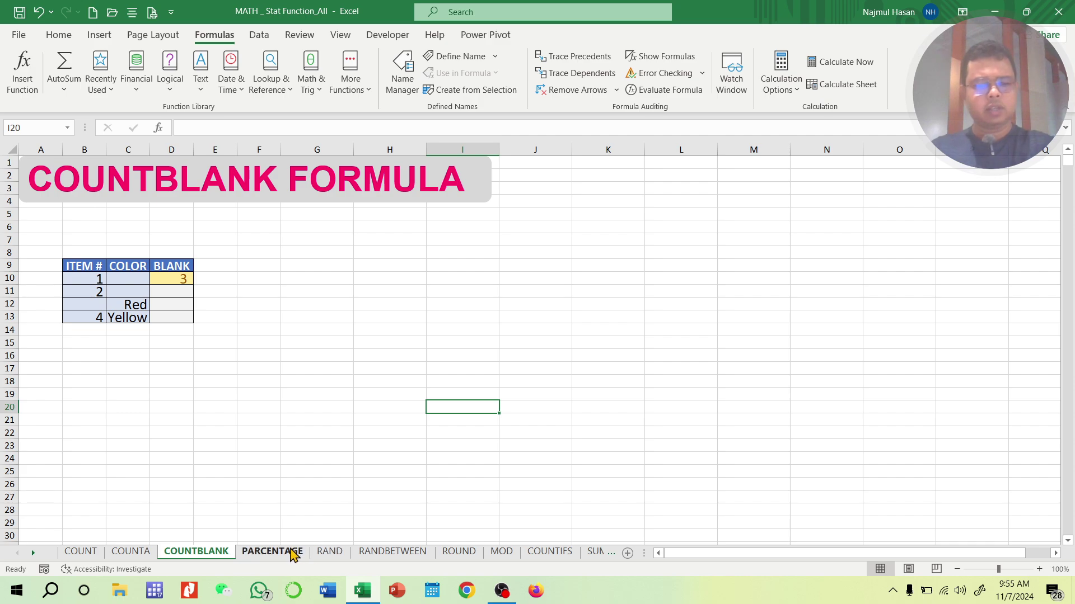
{"action": "left_click", "coordinate": [273, 553]}
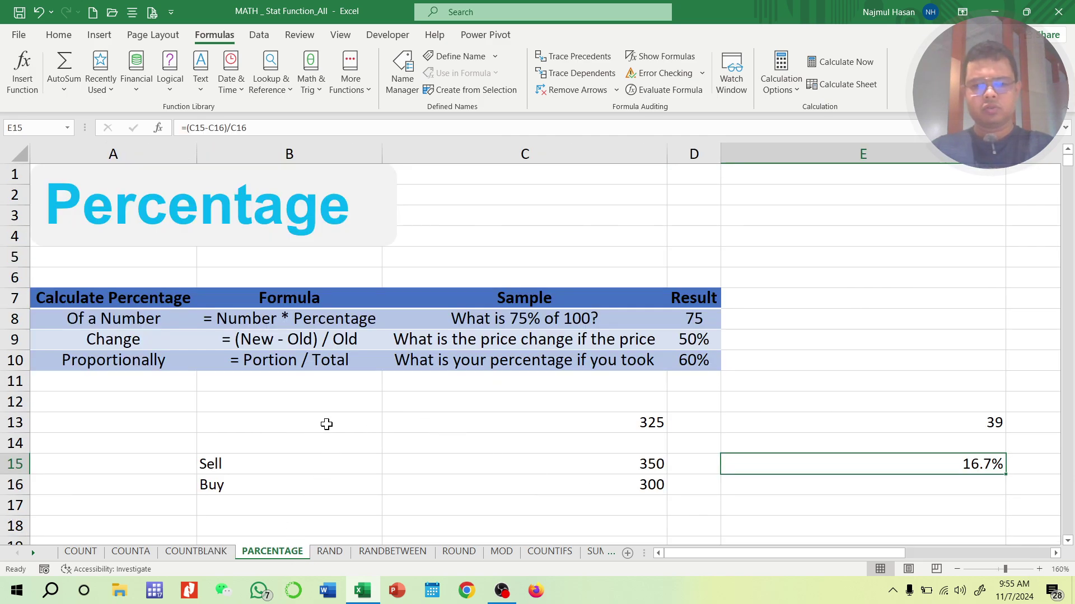
{"action": "left_click_drag", "start_coordinate": [206, 404], "coordinate": [487, 538]}
{"action": "key", "text": "Delete"}
{"action": "left_click_drag", "start_coordinate": [727, 554], "coordinate": [723, 554]}
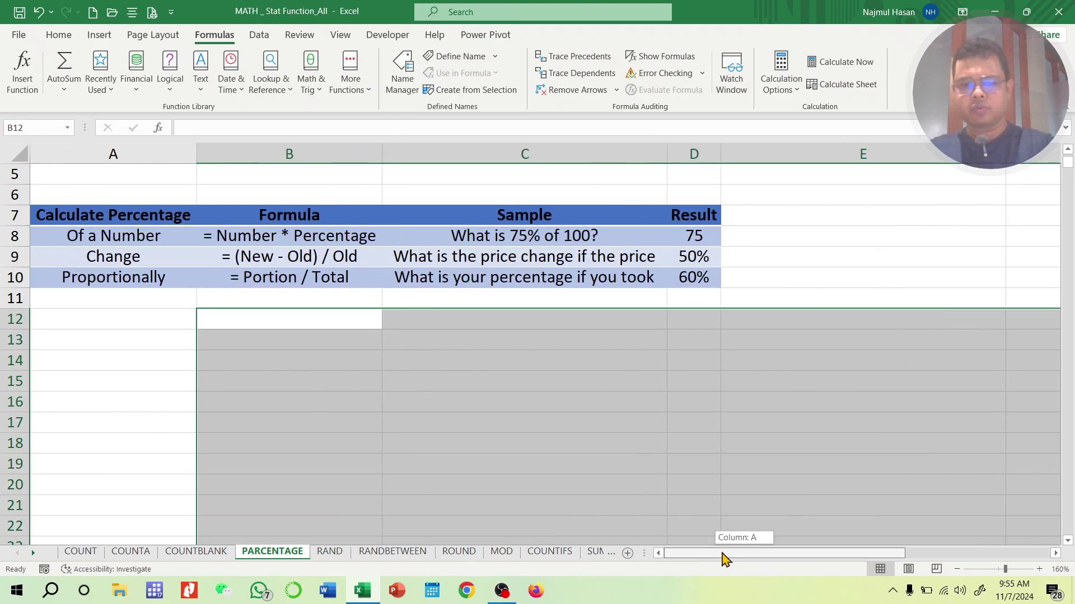
{"action": "left_click", "coordinate": [517, 452]}
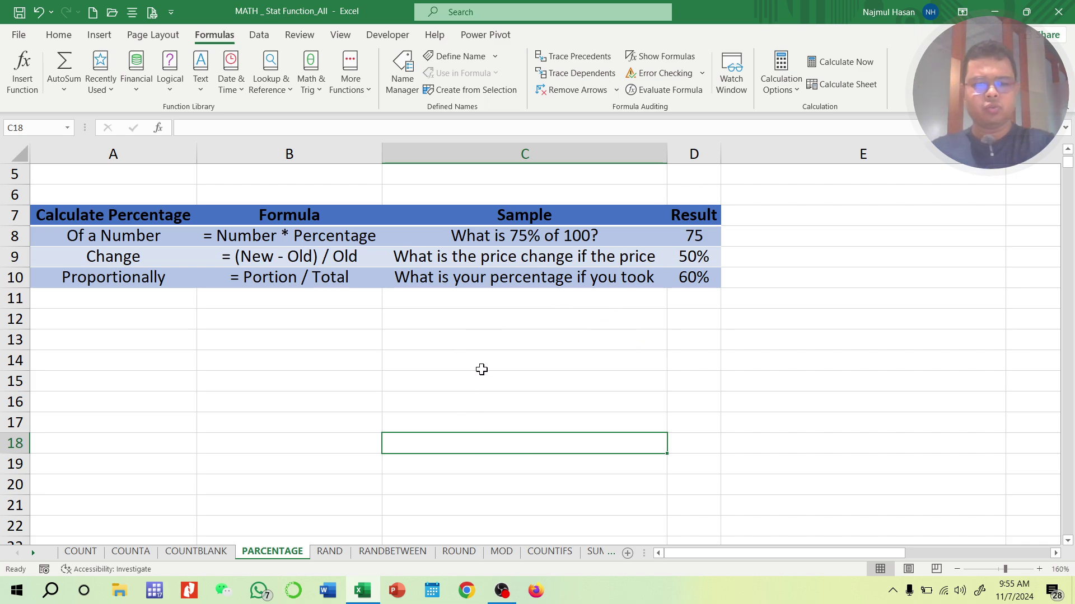
- Enter the number 370 in cell C13 and label it Value in cell B13
{"action": "left_click", "coordinate": [474, 342]}
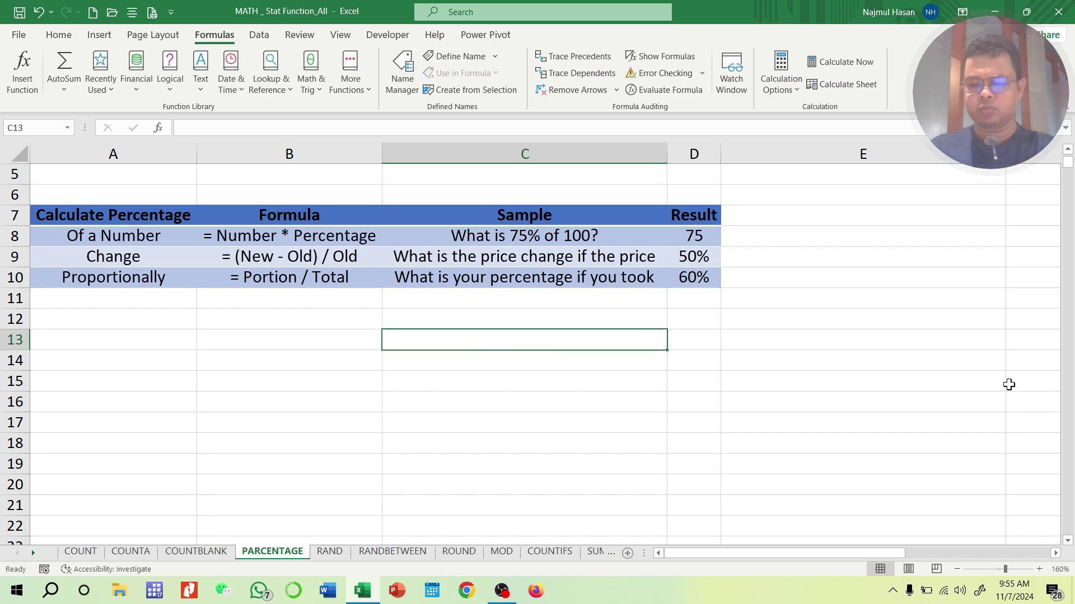
{"action": "type", "text": "370"}
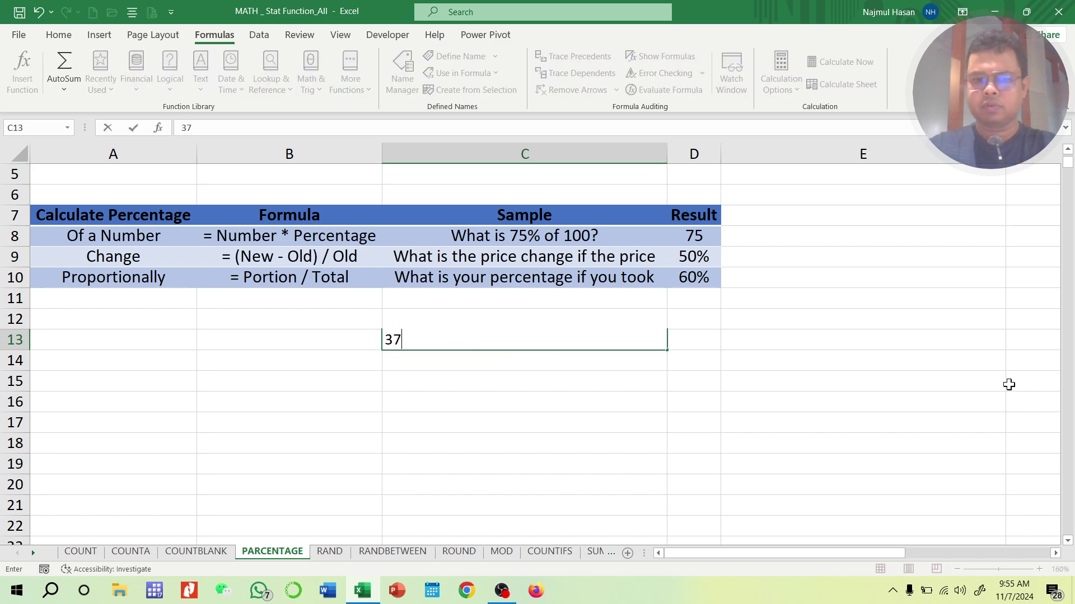
{"action": "key", "text": "Return"}
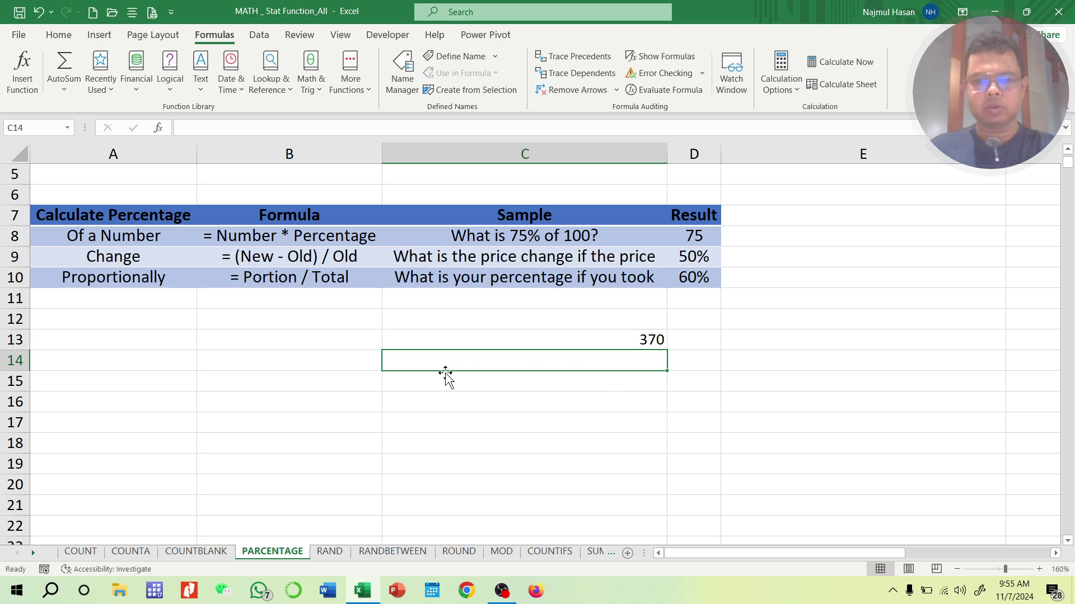
{"action": "left_click", "coordinate": [361, 335]}
{"action": "type", "text": "Value"}
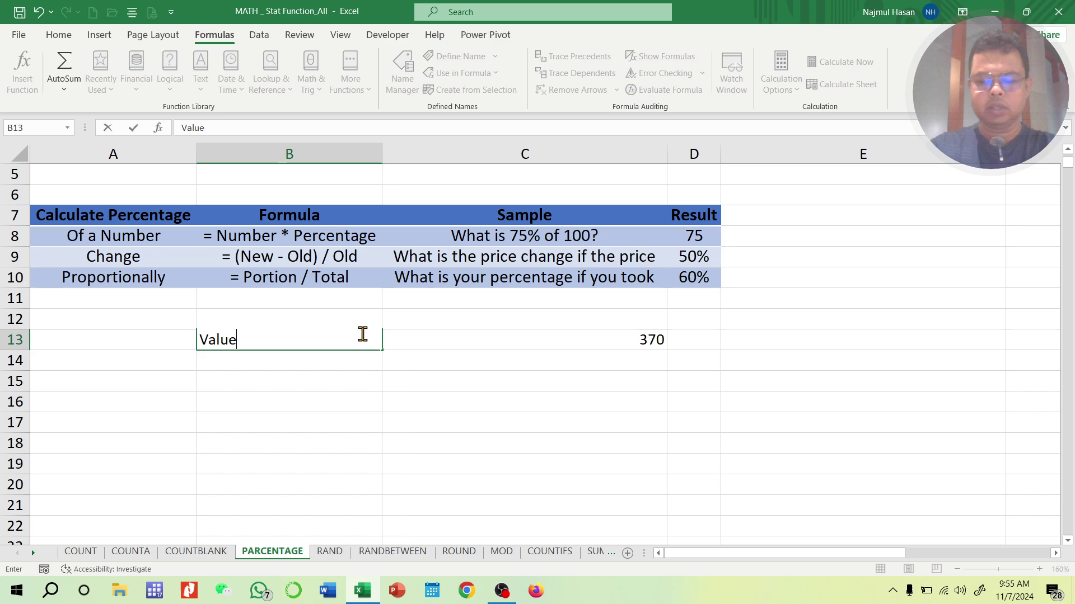
{"action": "key", "text": "Return"}
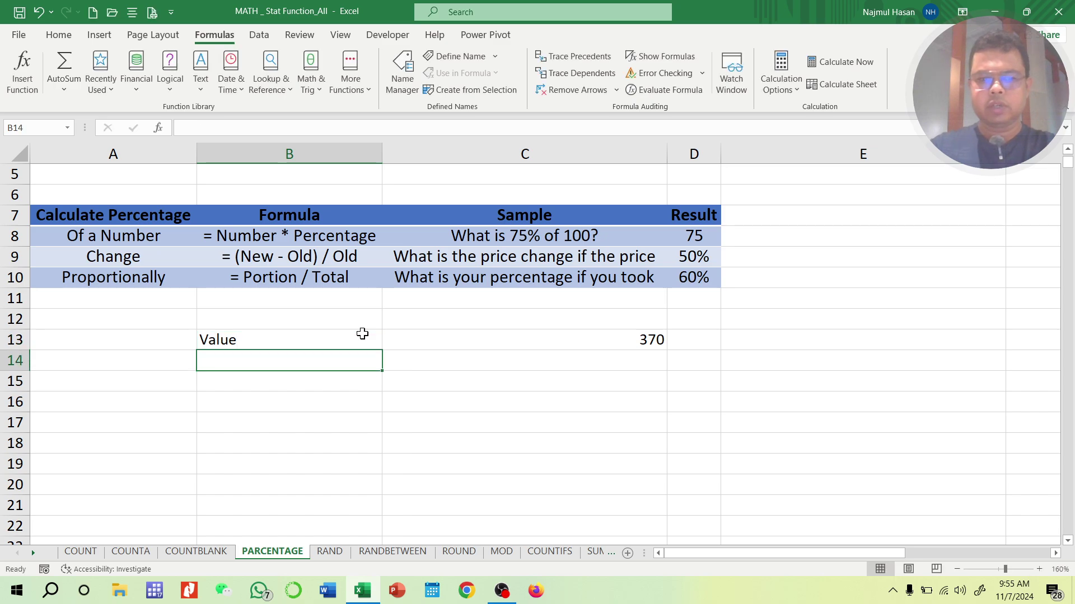
- Enter the percentage 12% in cell D13, beside the value 370
{"action": "left_click", "coordinate": [691, 335]}
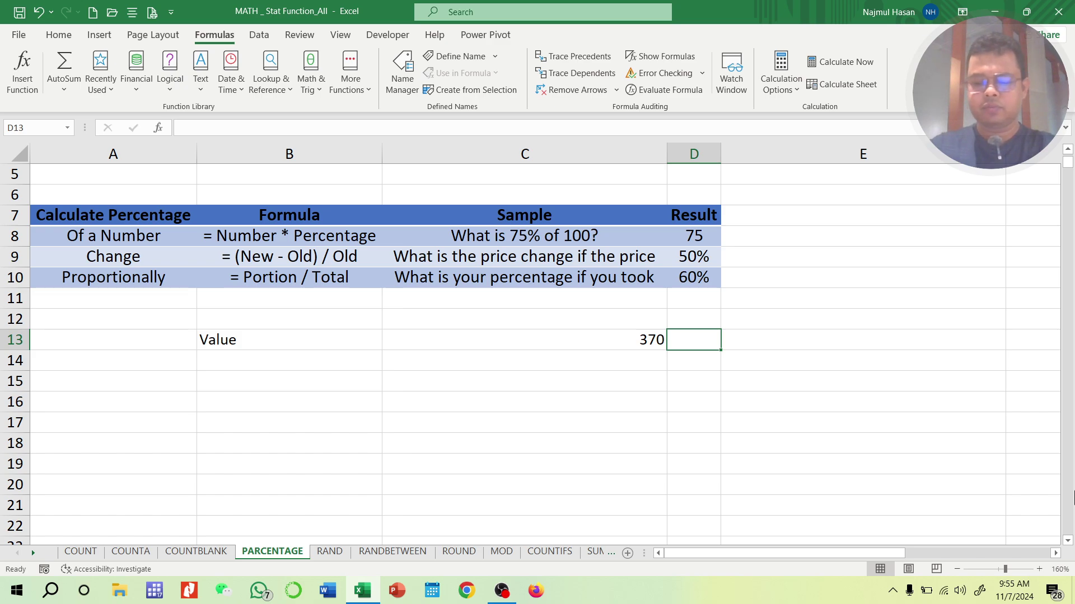
{"action": "type", "text": "1"}
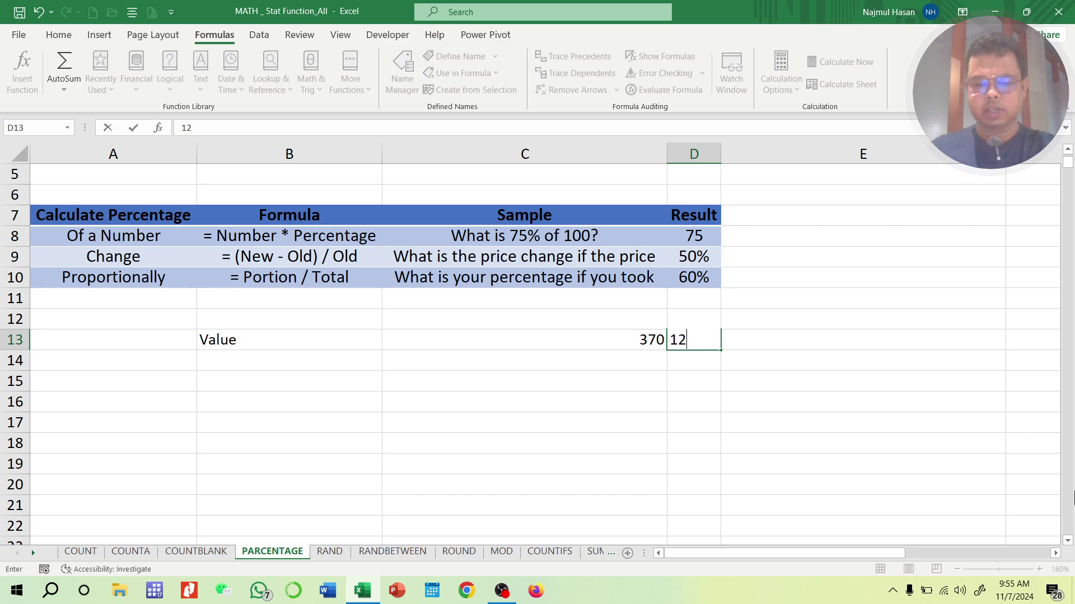
{"action": "type", "text": "2"}
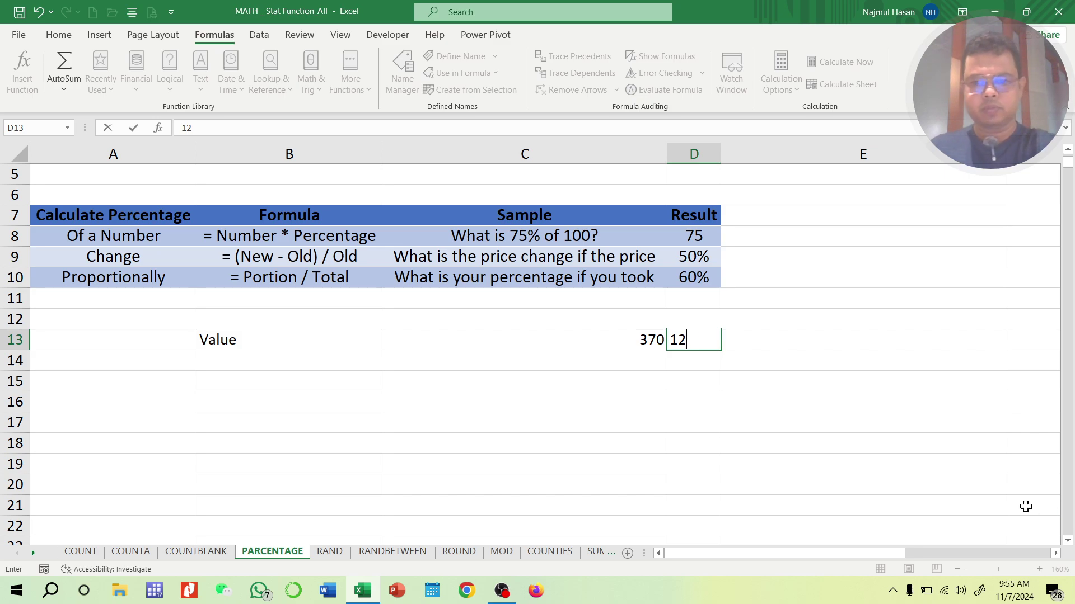
{"action": "type", "text": "%"}
{"action": "left_click", "coordinate": [746, 462]}
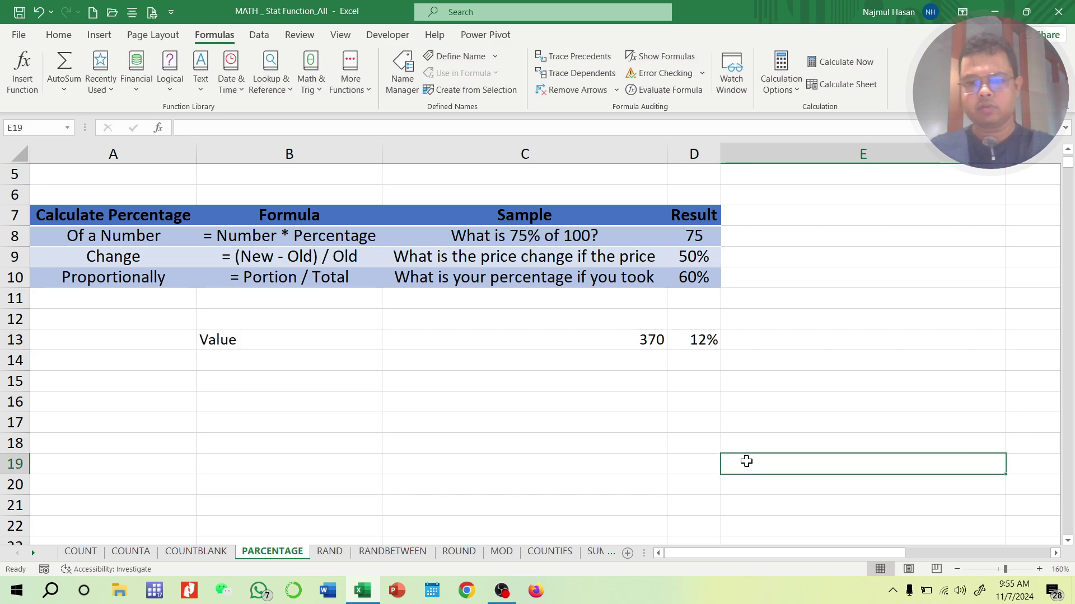
- Multiply the value by its percentage in cell E13 with the formula =C13*D13, and narrow column E
{"action": "left_click", "coordinate": [816, 337]}
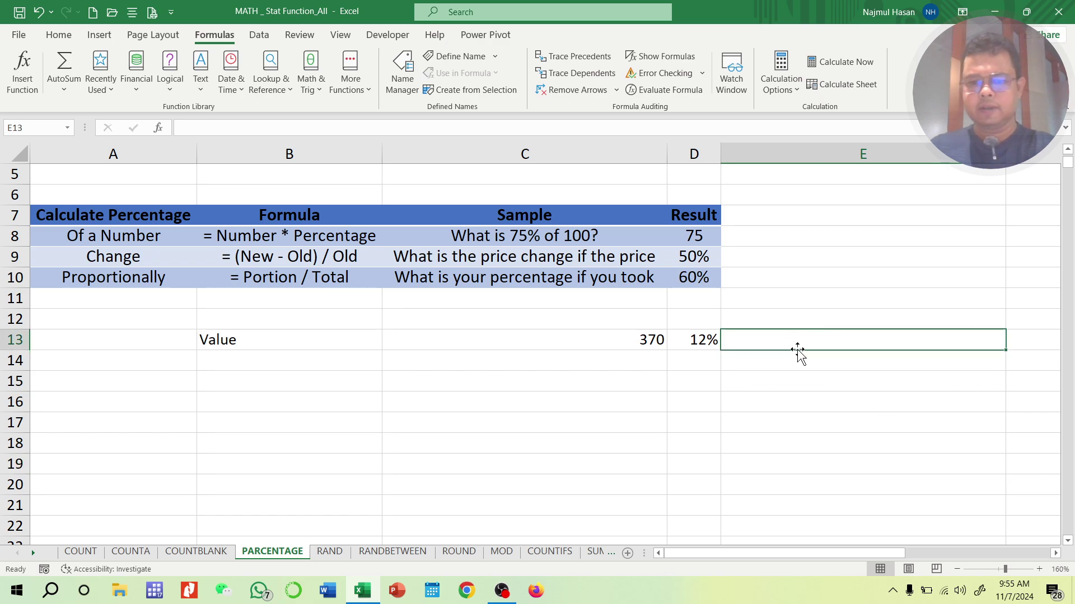
{"action": "type", "text": "="}
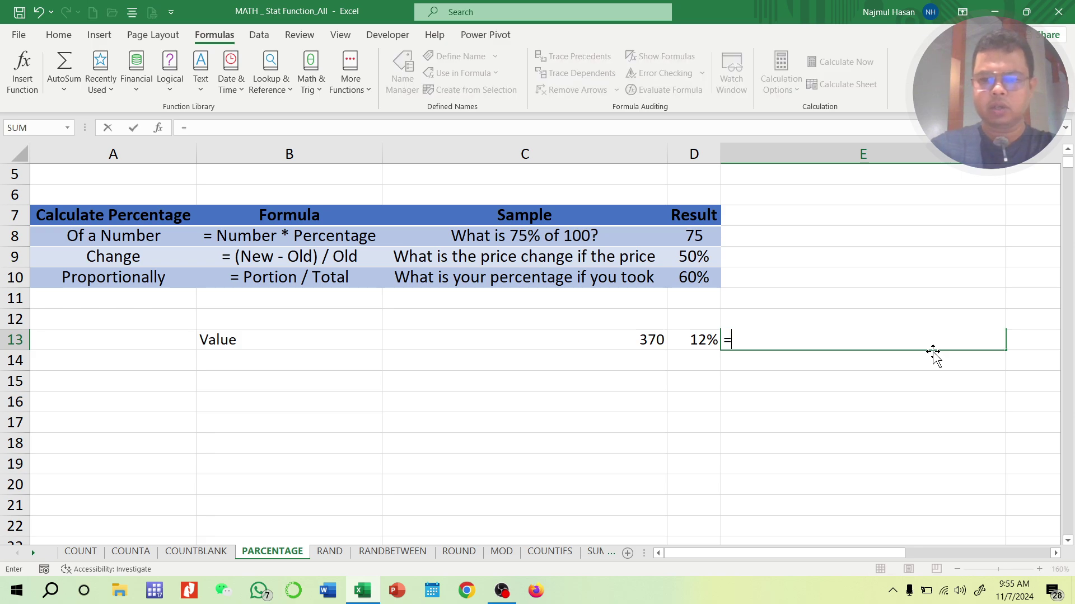
{"action": "left_click", "coordinate": [649, 338]}
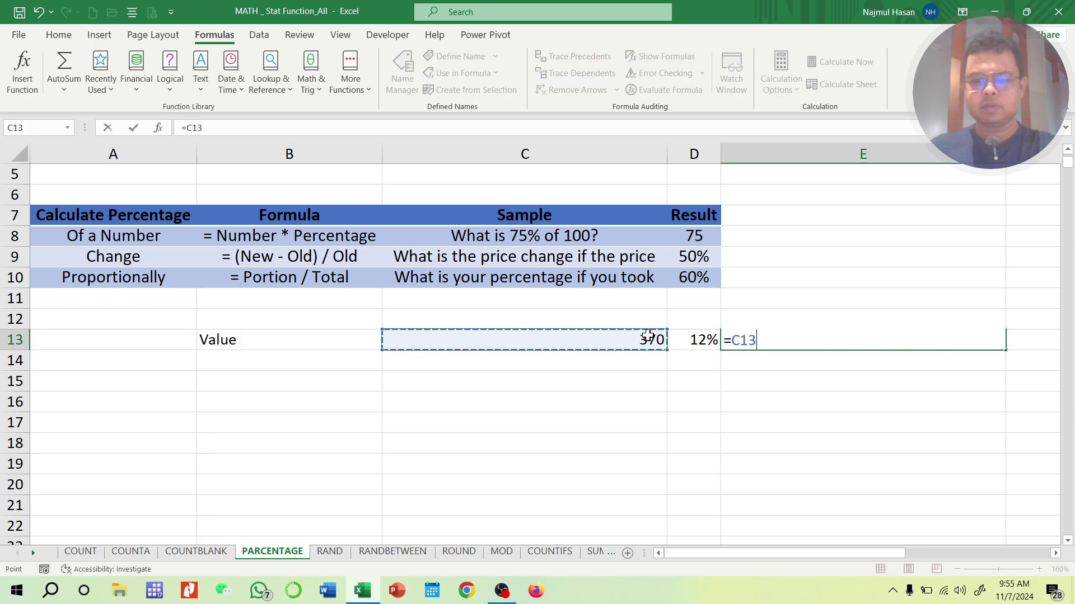
{"action": "type", "text": "*"}
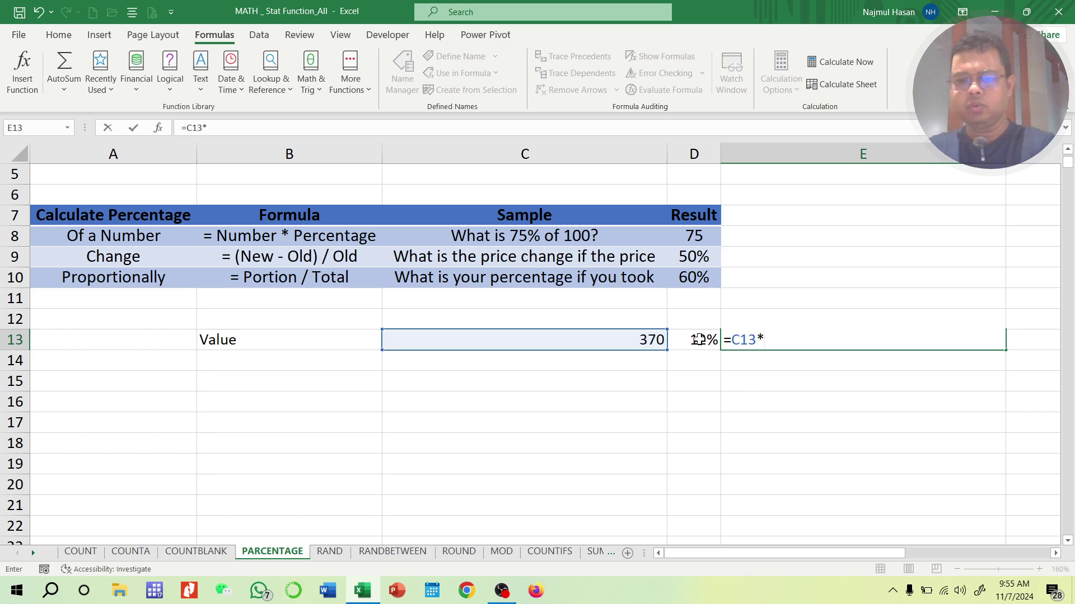
{"action": "left_click", "coordinate": [697, 338]}
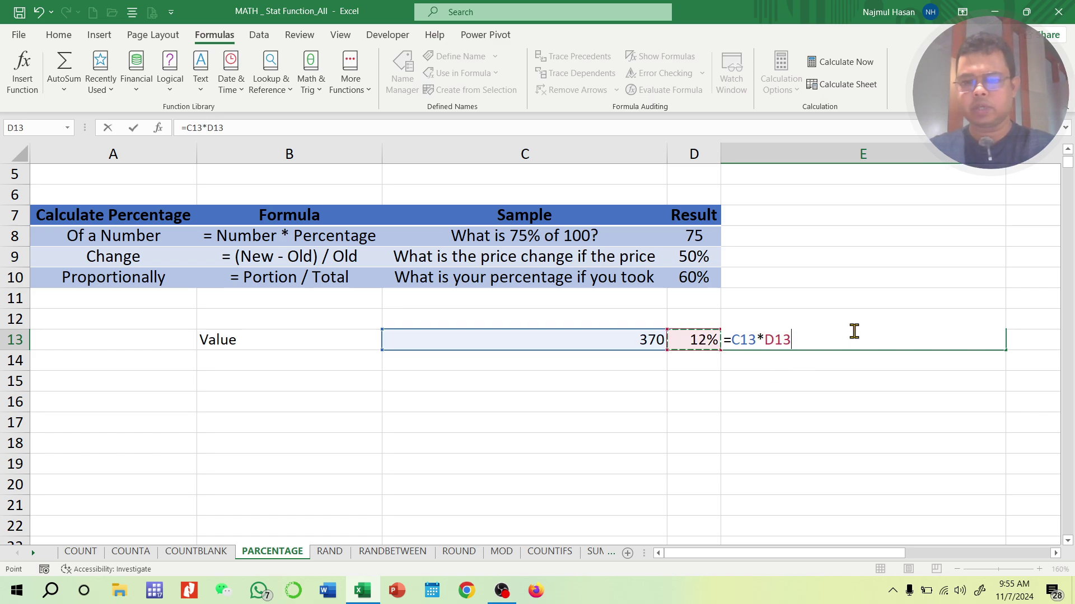
{"action": "key", "text": "Return"}
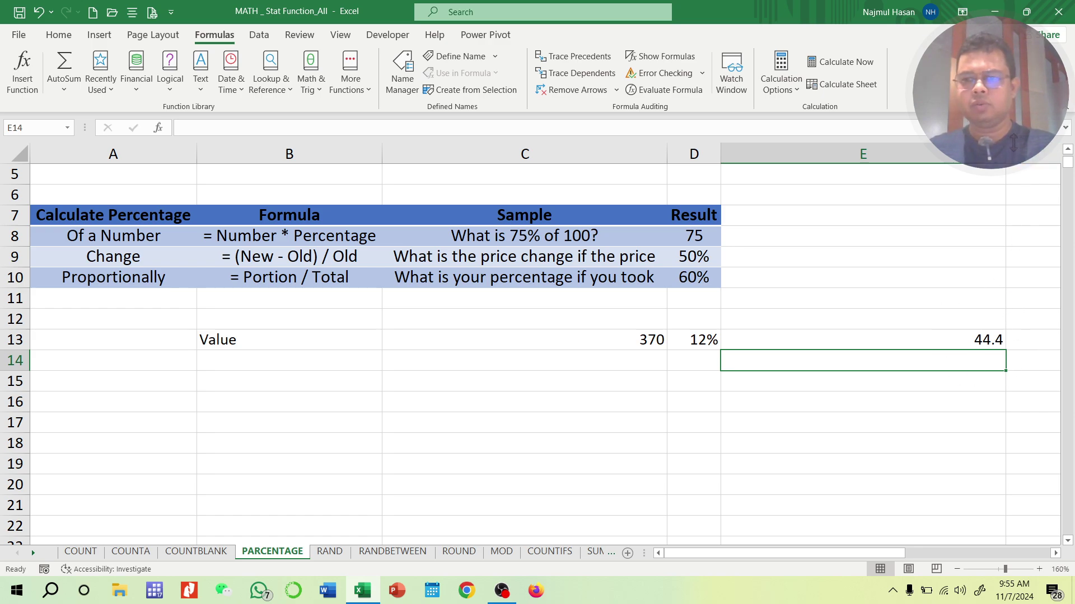
{"action": "left_click_drag", "start_coordinate": [1006, 154], "coordinate": [807, 158]}
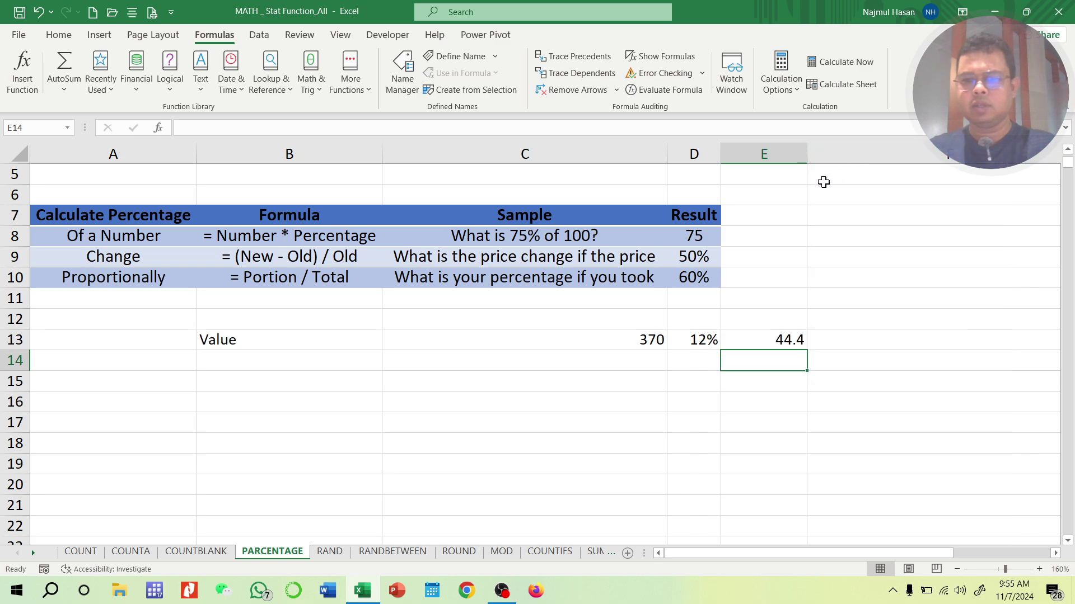
{"action": "left_click", "coordinate": [779, 342]}
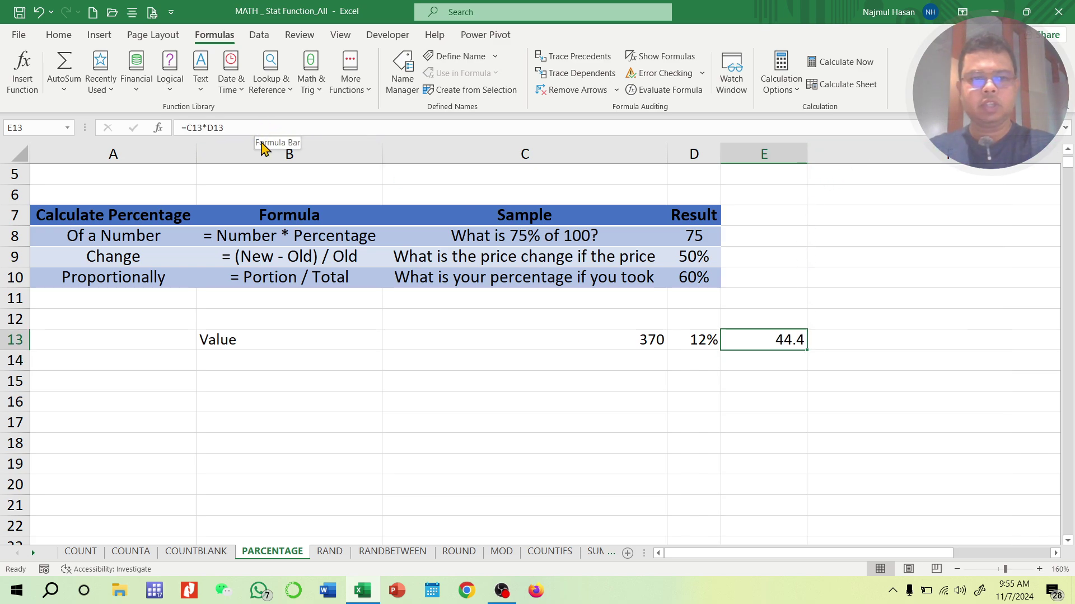
{"action": "left_click_drag", "start_coordinate": [233, 128], "coordinate": [187, 180]}
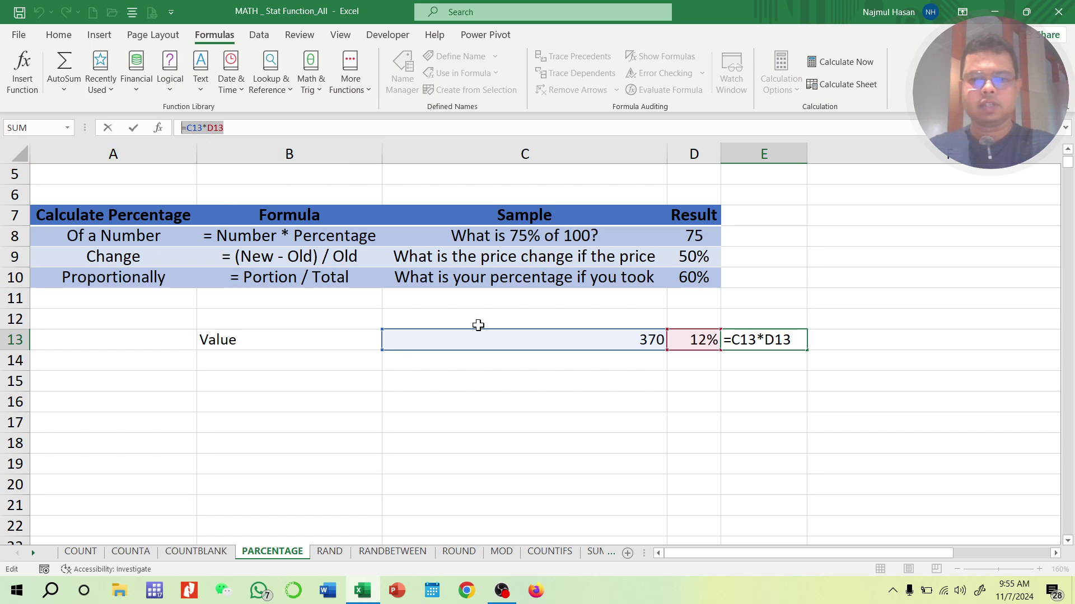
{"action": "left_click", "coordinate": [277, 381]}
{"action": "key", "text": "Escape"}
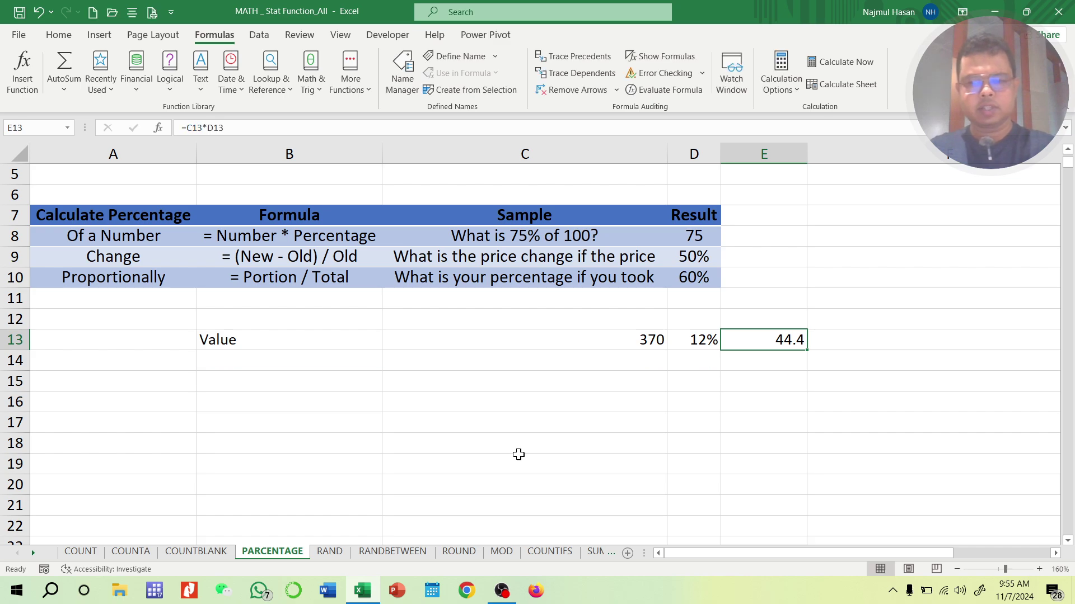
- Enter the label Buy in cell B15 and the price 125 beside it in C15
{"action": "left_click", "coordinate": [356, 385]}
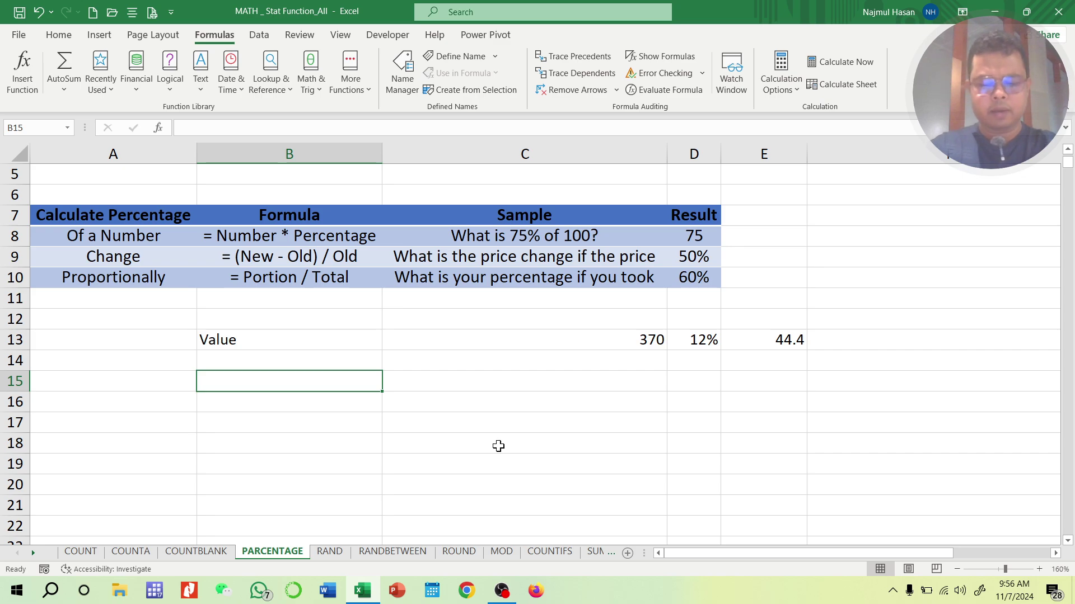
{"action": "type", "text": "Buy"}
{"action": "key", "text": "Tab"}
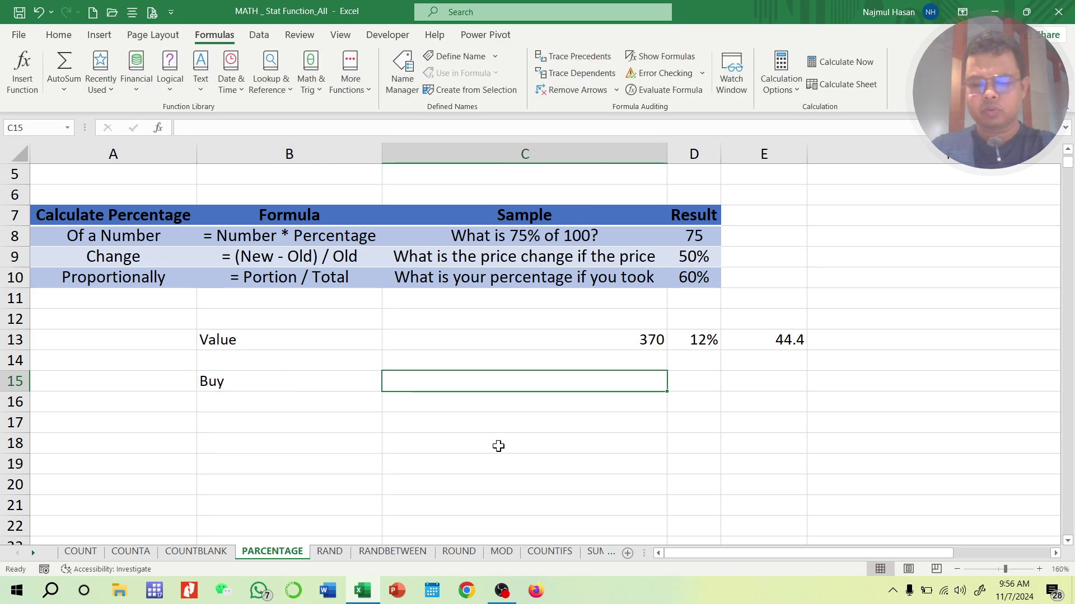
{"action": "type", "text": "125"}
{"action": "key", "text": "Return"}
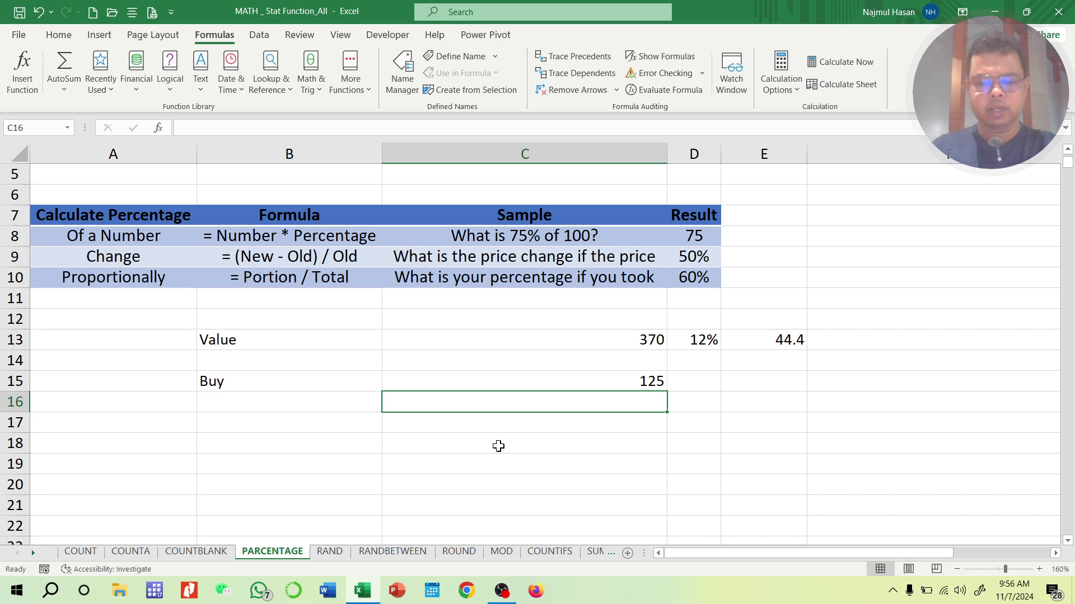
- Enter the label Sell in cell B16 and the price 175 beside it in C16
{"action": "key", "text": "Left"}
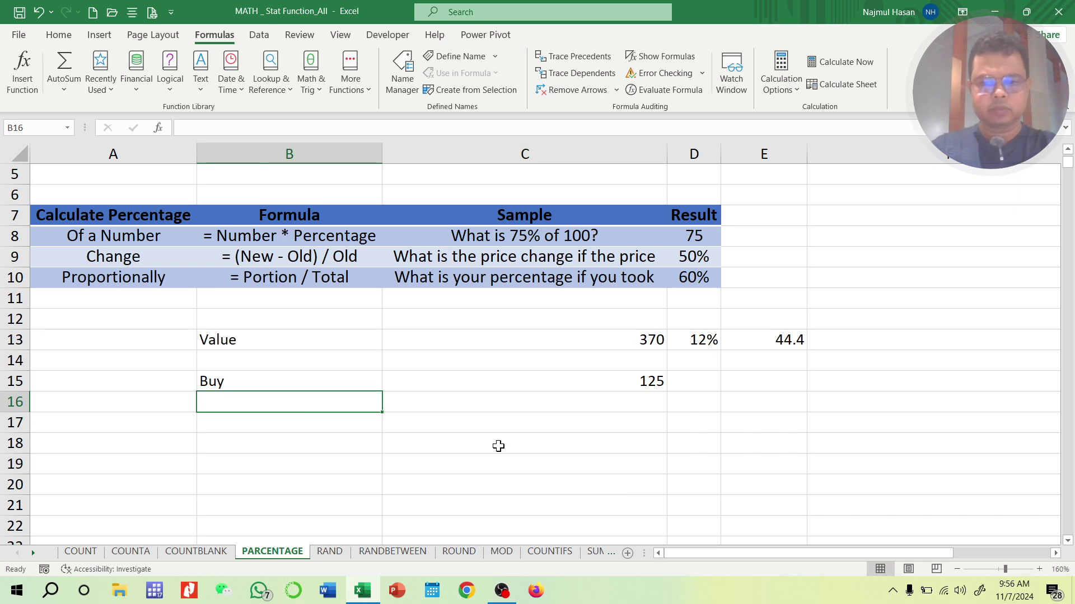
{"action": "type", "text": "Sell"}
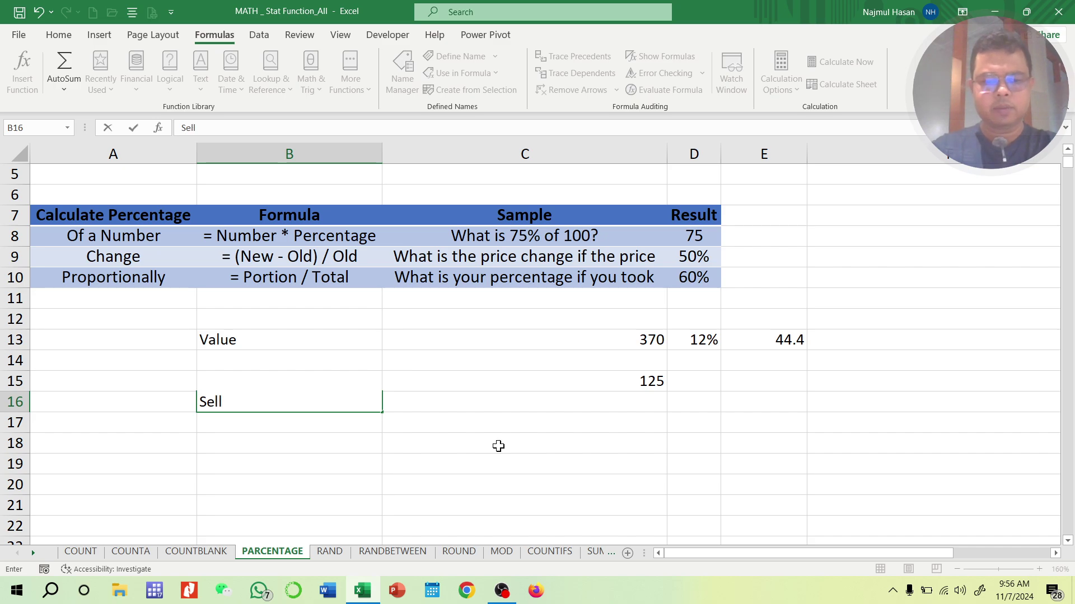
{"action": "key", "text": "Tab"}
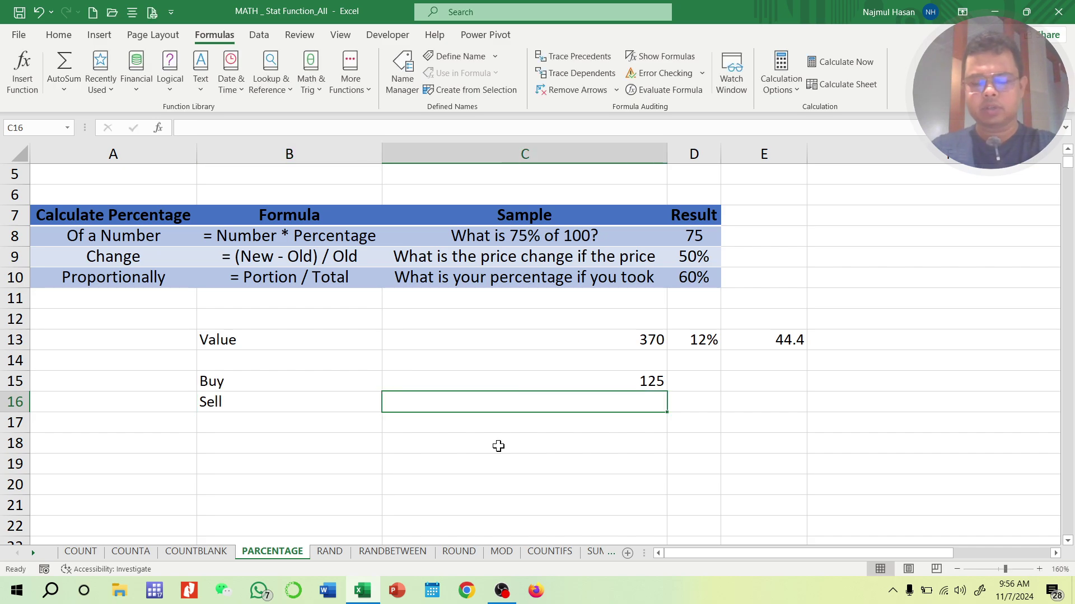
{"action": "type", "text": "175"}
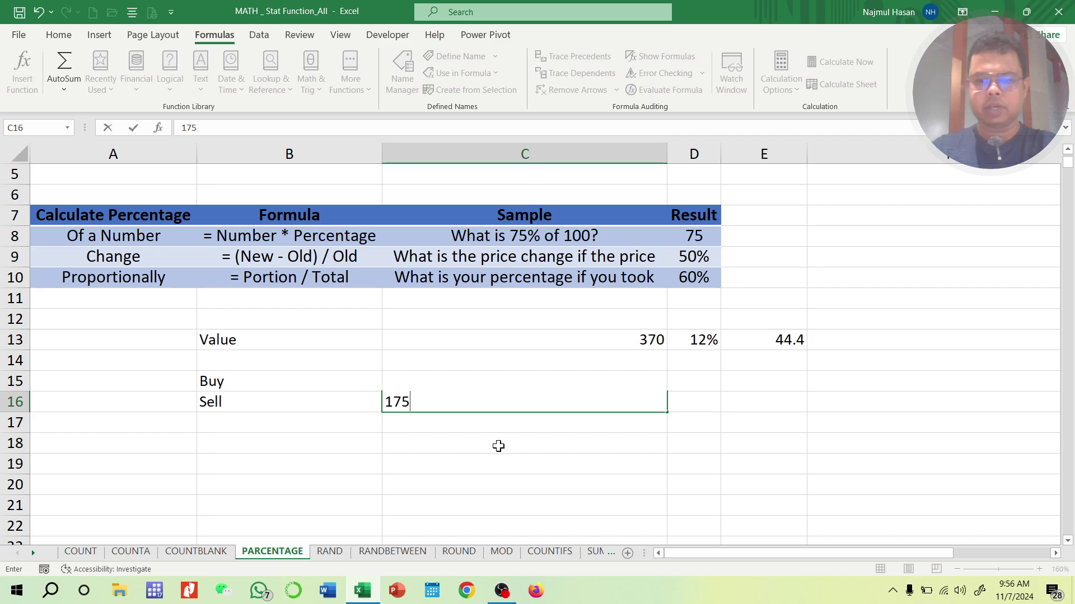
{"action": "key", "text": "Return"}
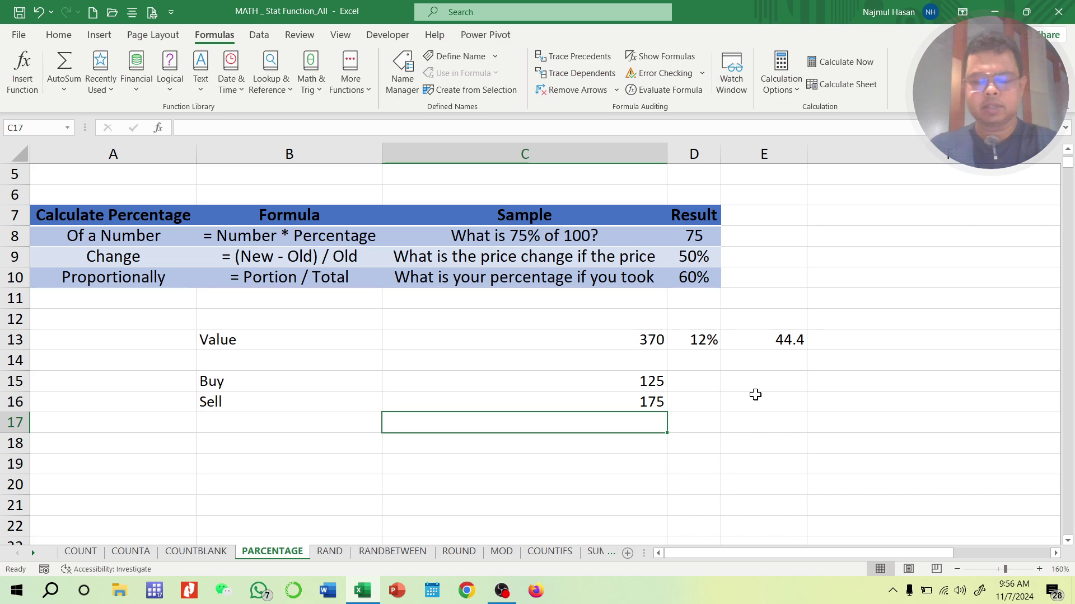
- Enter the label Profit % in cell B17, below the Sell row
{"action": "left_click", "coordinate": [281, 428]}
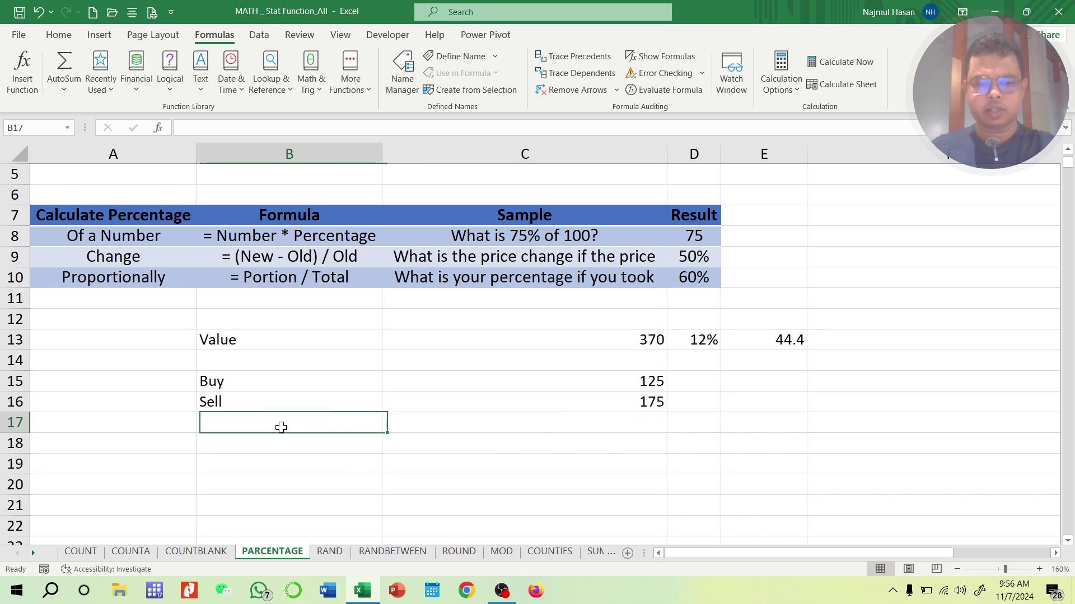
{"action": "type", "text": "Prof"}
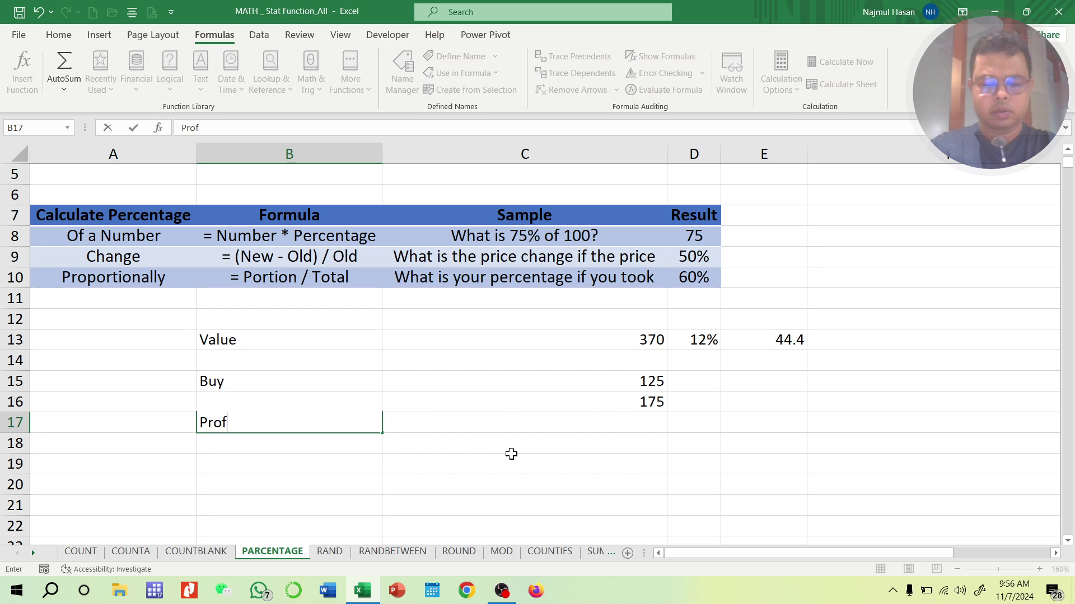
{"action": "type", "text": "it %"}
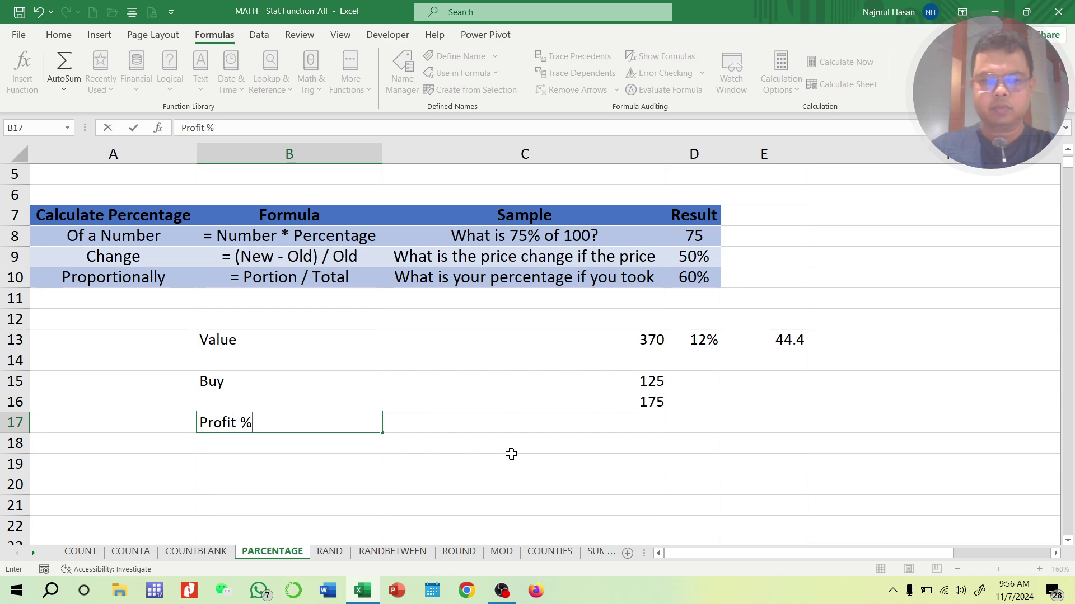
{"action": "key", "text": "Return"}
{"action": "left_click", "coordinate": [593, 417]}
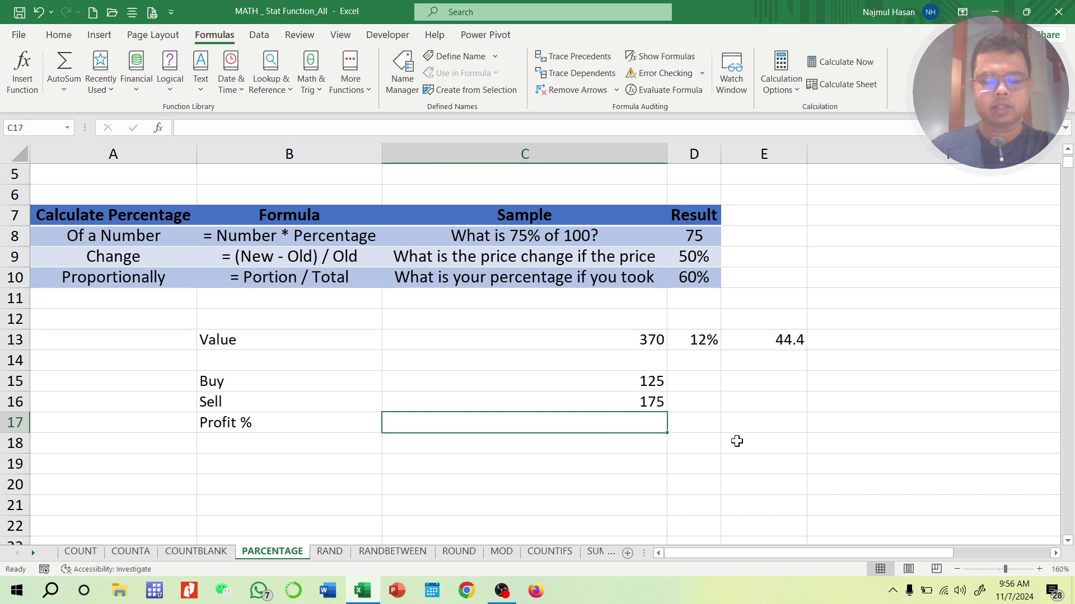
{"action": "type", "text": "="}
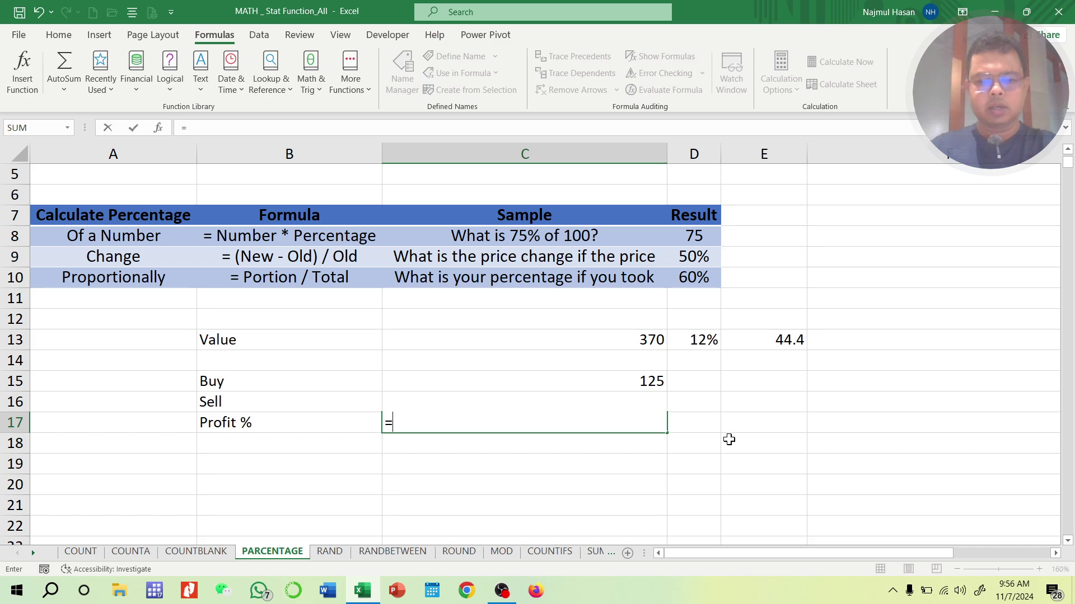
{"action": "type", "text": "("}
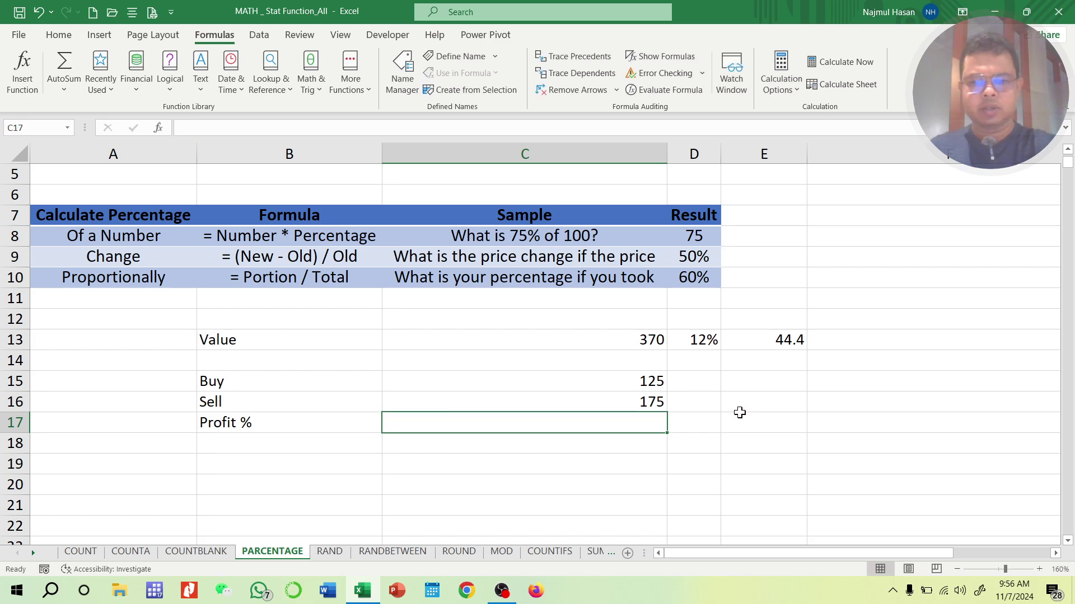
- Move the Profit % label down one row to cell B18, leaving row 17 empty
{"action": "left_click_drag", "start_coordinate": [271, 422], "coordinate": [458, 452]}
{"action": "left_click", "coordinate": [576, 443]}
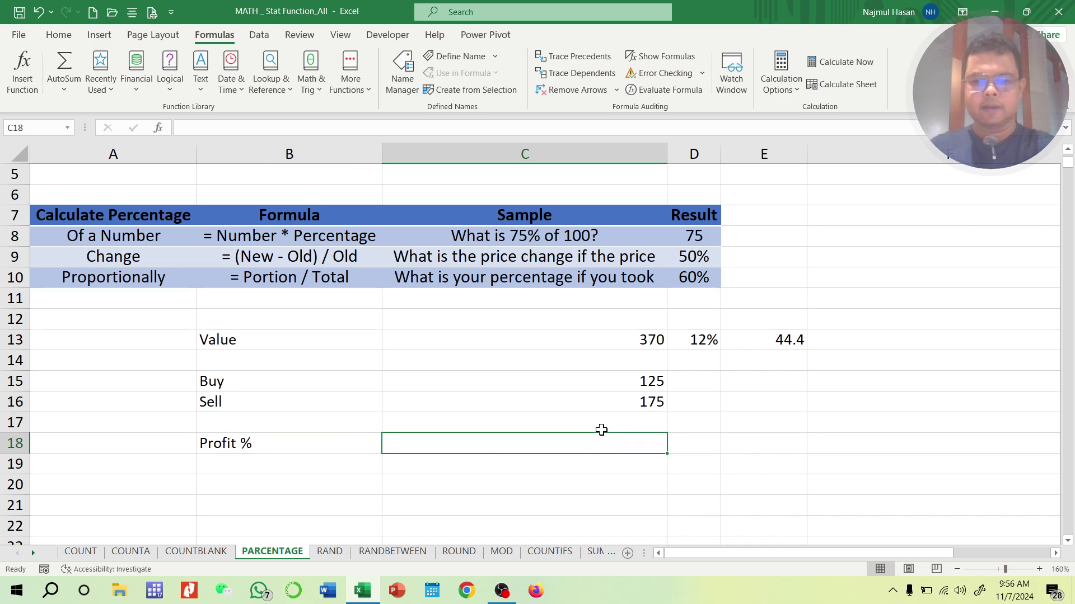
{"action": "left_click", "coordinate": [603, 424]}
- Calculate the profit rate in cell C18 with the formula =(C16-C15)/C15
{"action": "left_click", "coordinate": [604, 445]}
{"action": "type", "text": "="}
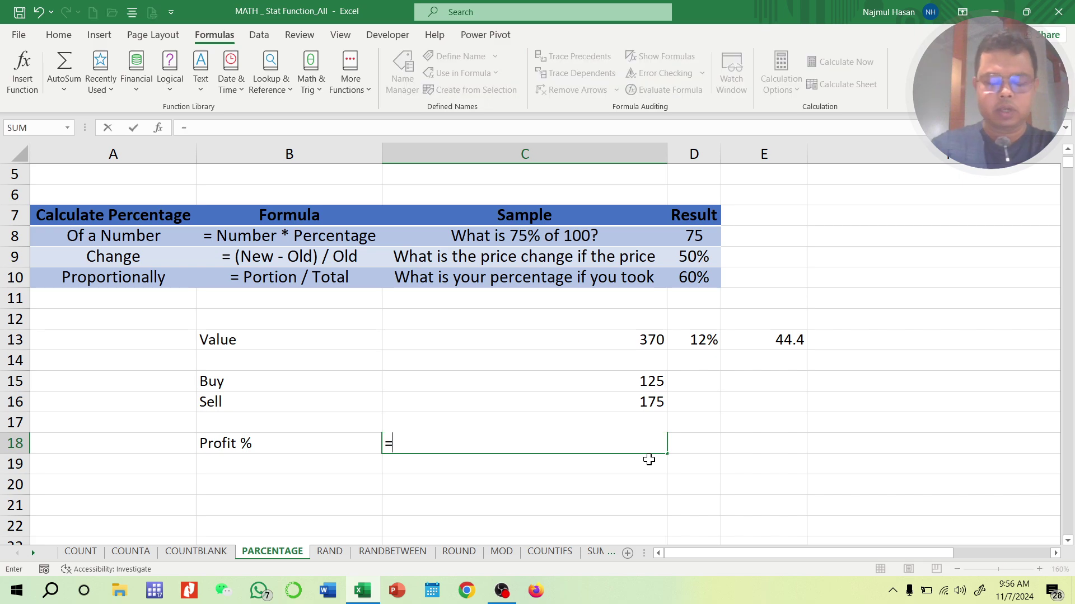
{"action": "type", "text": "("}
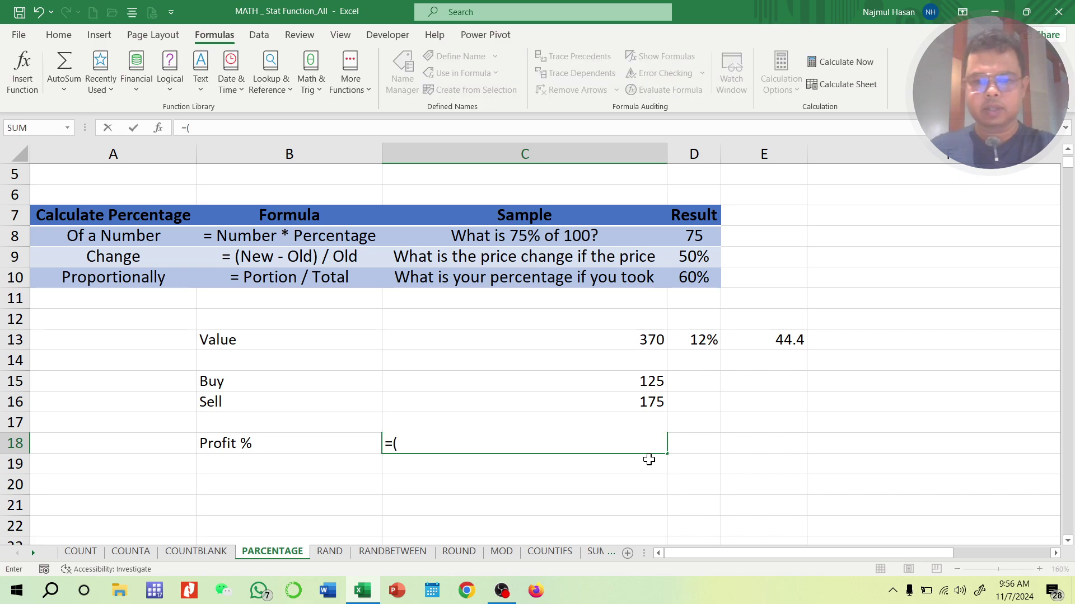
{"action": "left_click", "coordinate": [648, 402]}
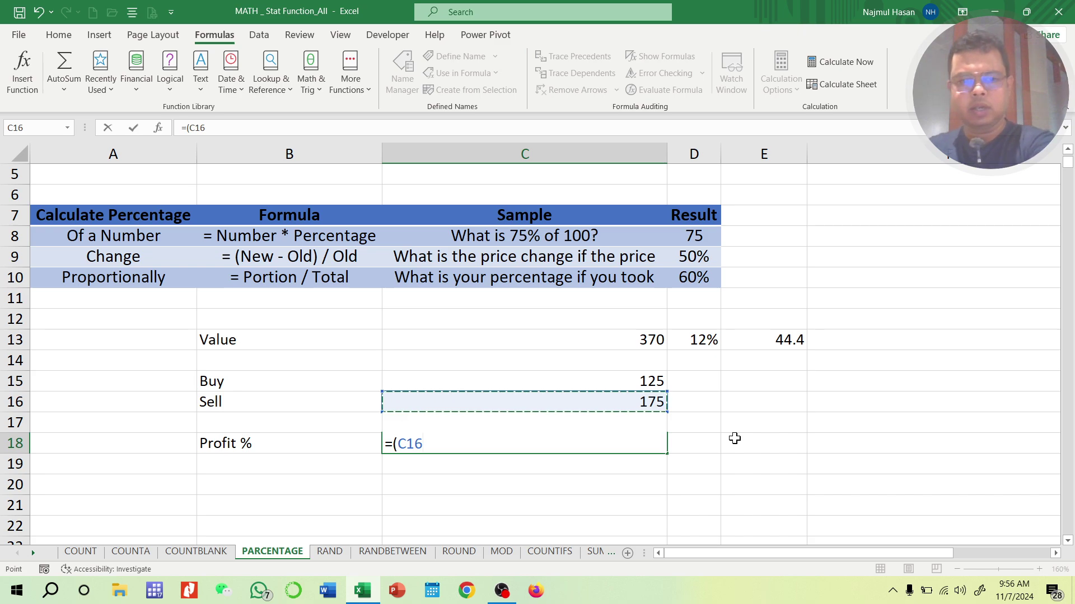
{"action": "type", "text": "-"}
{"action": "left_click", "coordinate": [654, 382]}
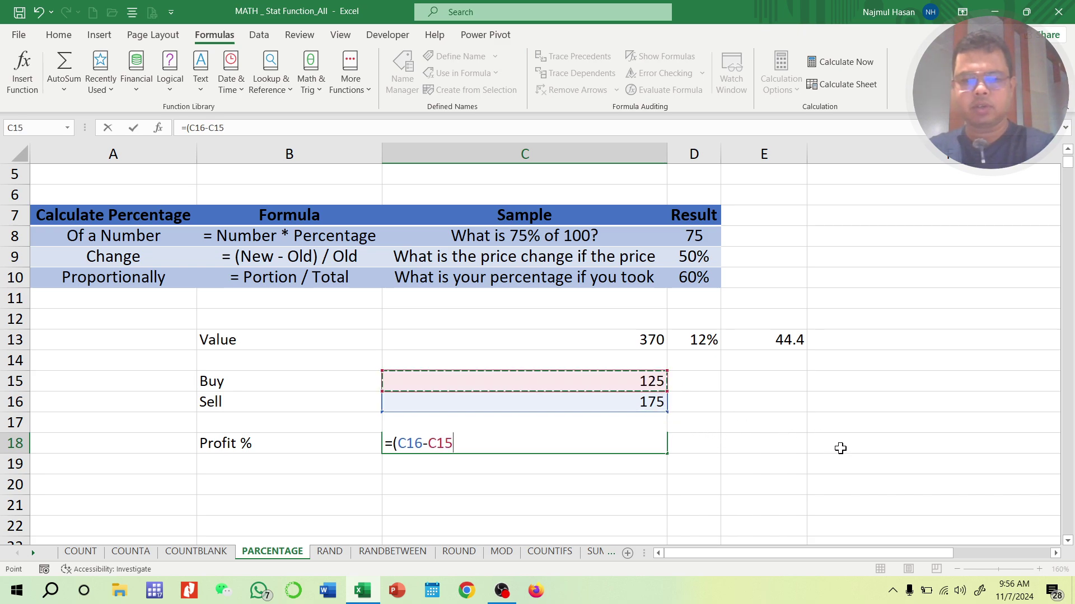
{"action": "type", "text": ")/"}
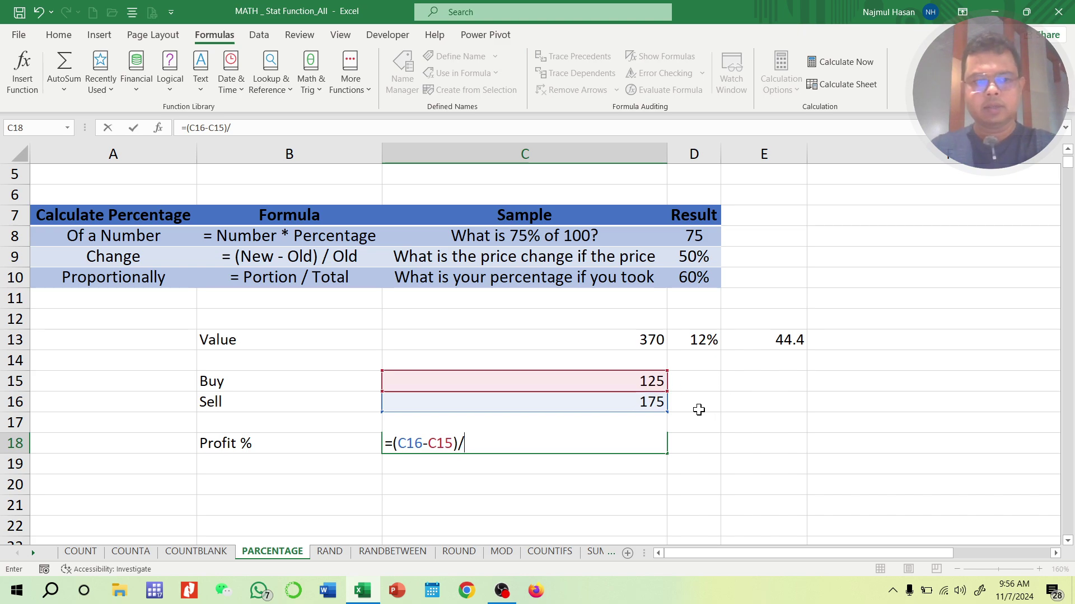
{"action": "left_click", "coordinate": [650, 379]}
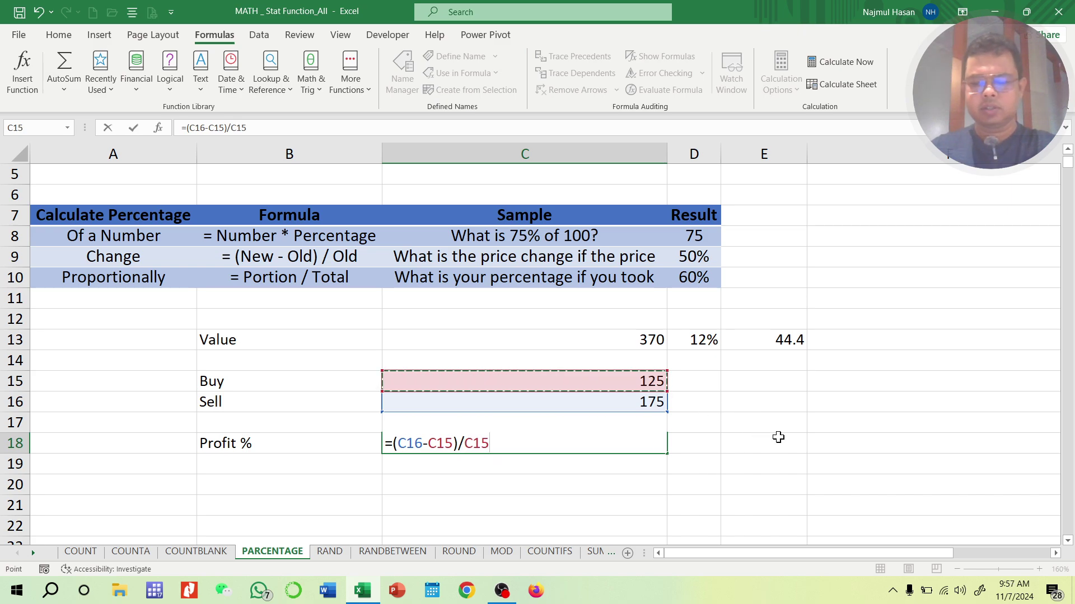
{"action": "key", "text": "Return"}
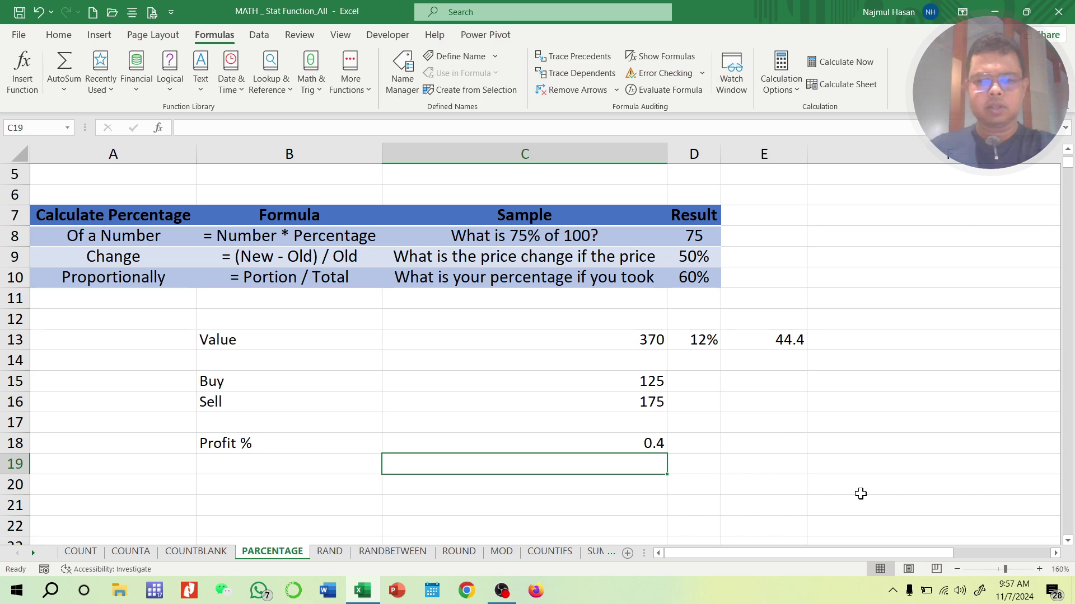
- Format the profit result in cell C18 as a percentage
{"action": "left_click", "coordinate": [640, 443]}
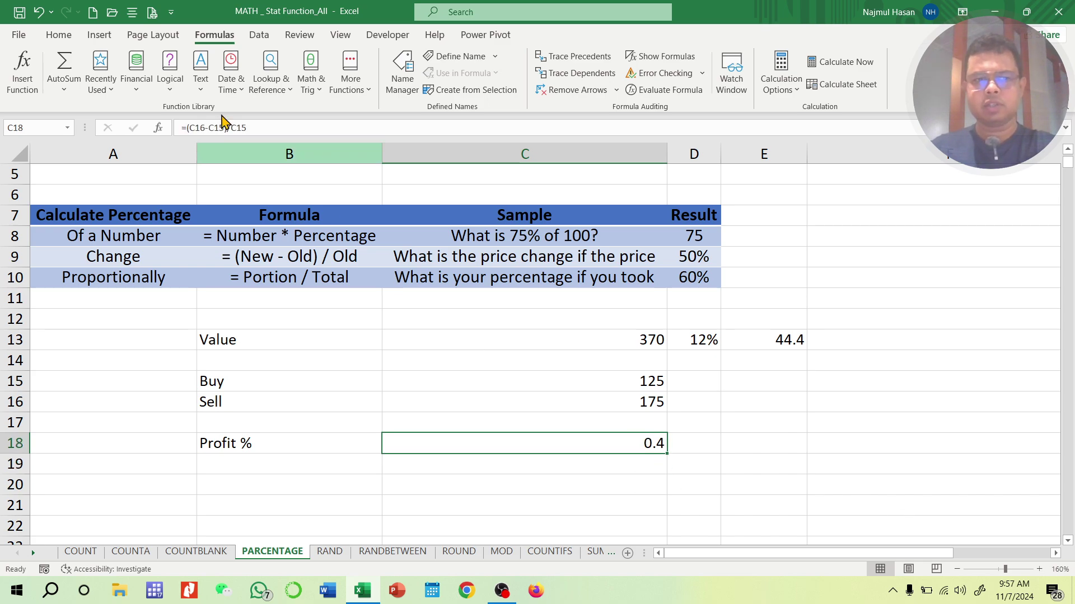
{"action": "left_click", "coordinate": [58, 34]}
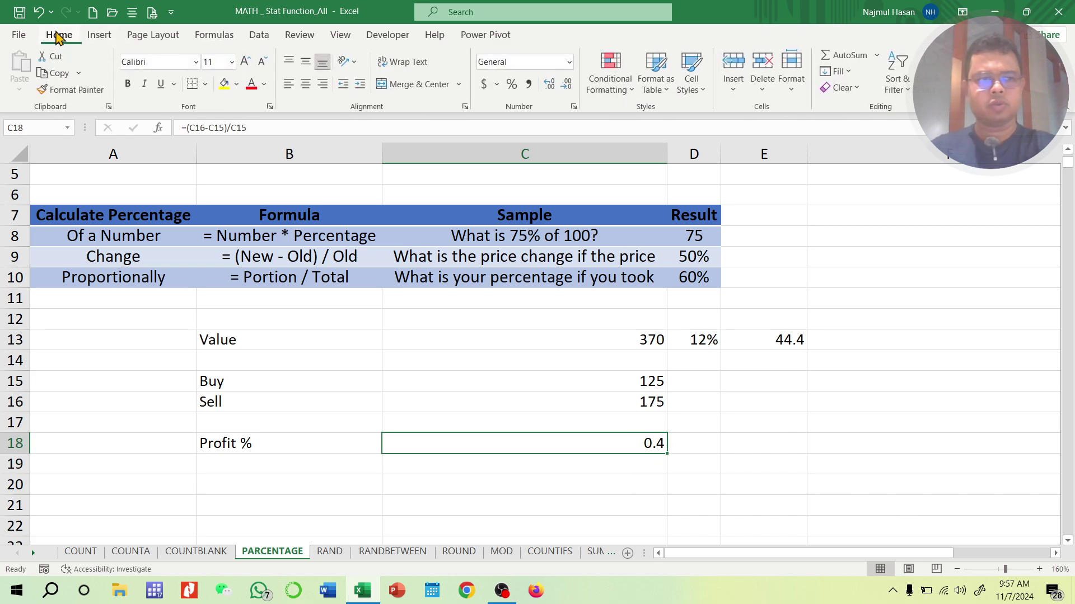
{"action": "left_click", "coordinate": [513, 85]}
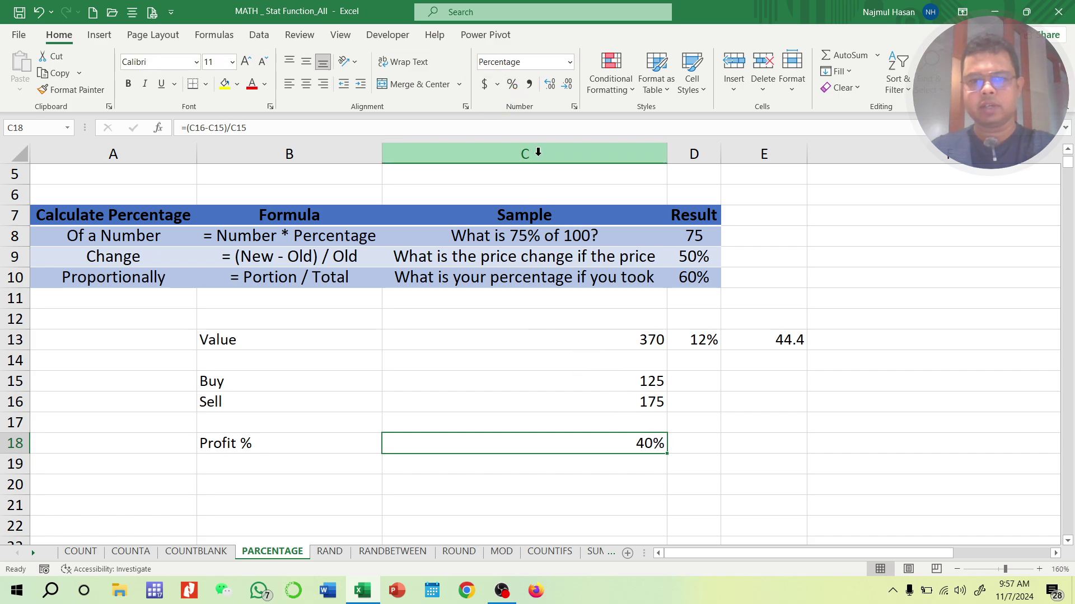
- Show the profit percentage in C18 with one decimal place and write its formula =(C16-C15)/C15 as text in cell C19
{"action": "left_click", "coordinate": [549, 89]}
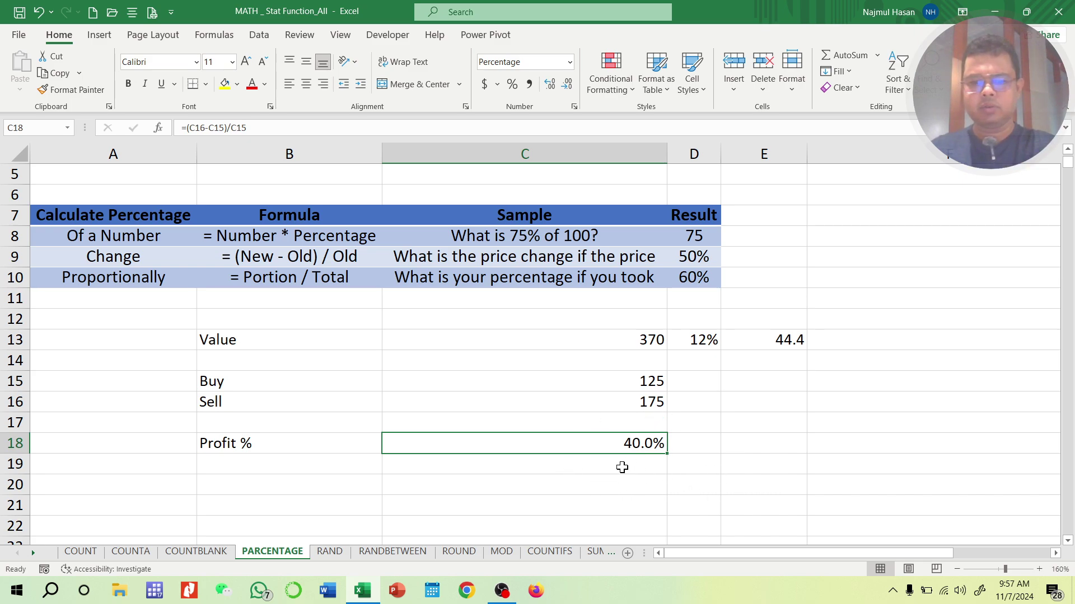
{"action": "left_click_drag", "start_coordinate": [268, 128], "coordinate": [180, 128]}
{"action": "key", "text": "ctrl+c"}
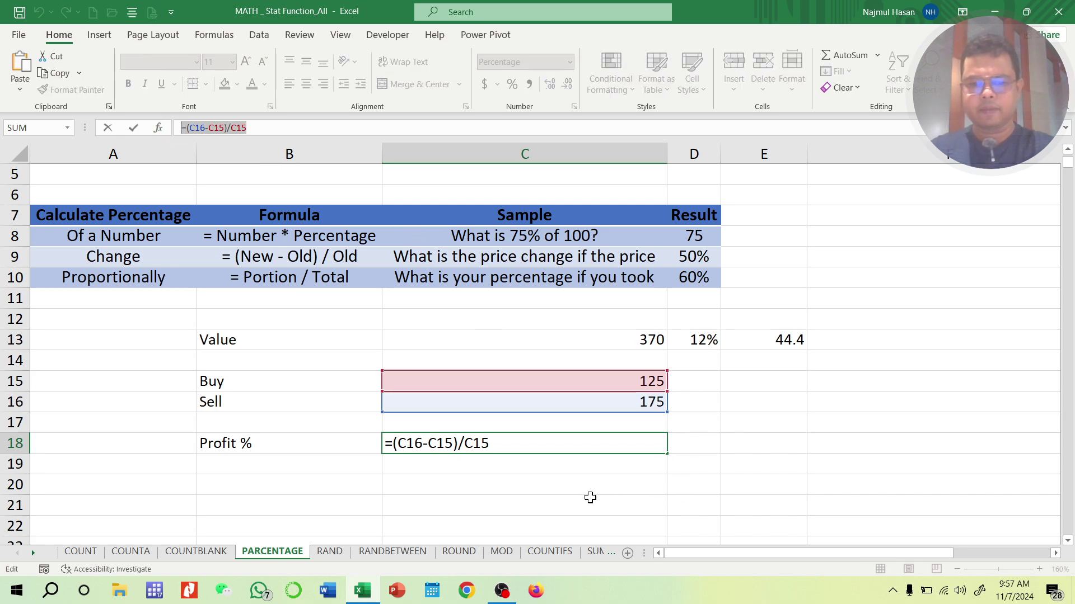
{"action": "key", "text": "Escape"}
{"action": "left_click", "coordinate": [611, 462]}
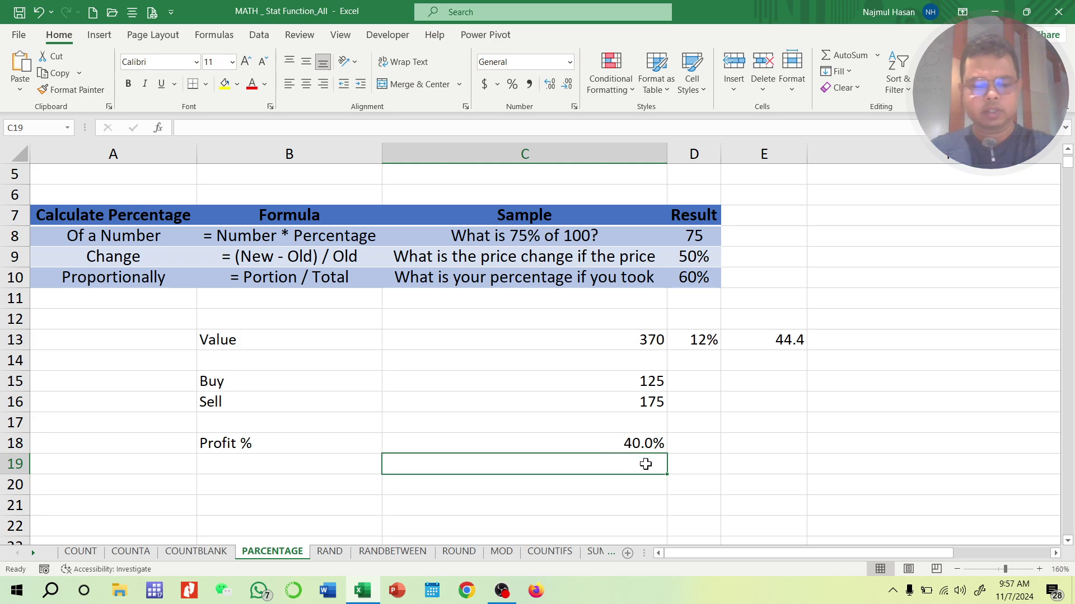
{"action": "type", "text": "'"}
{"action": "key", "text": "ctrl+v"}
{"action": "key", "text": "Return"}
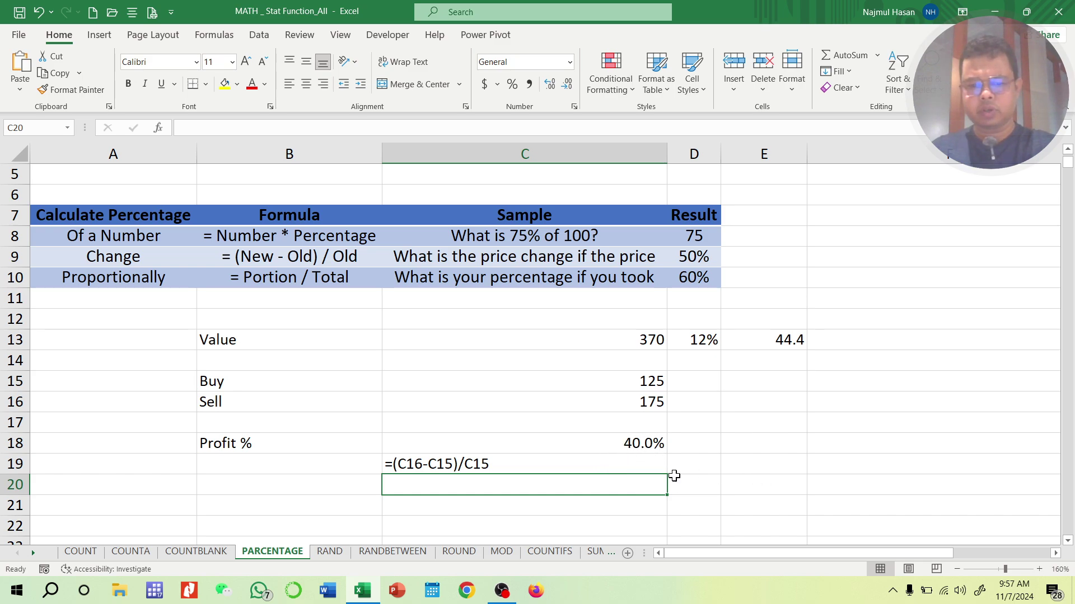
{"action": "left_click", "coordinate": [700, 442]}
{"action": "type", "text": "="}
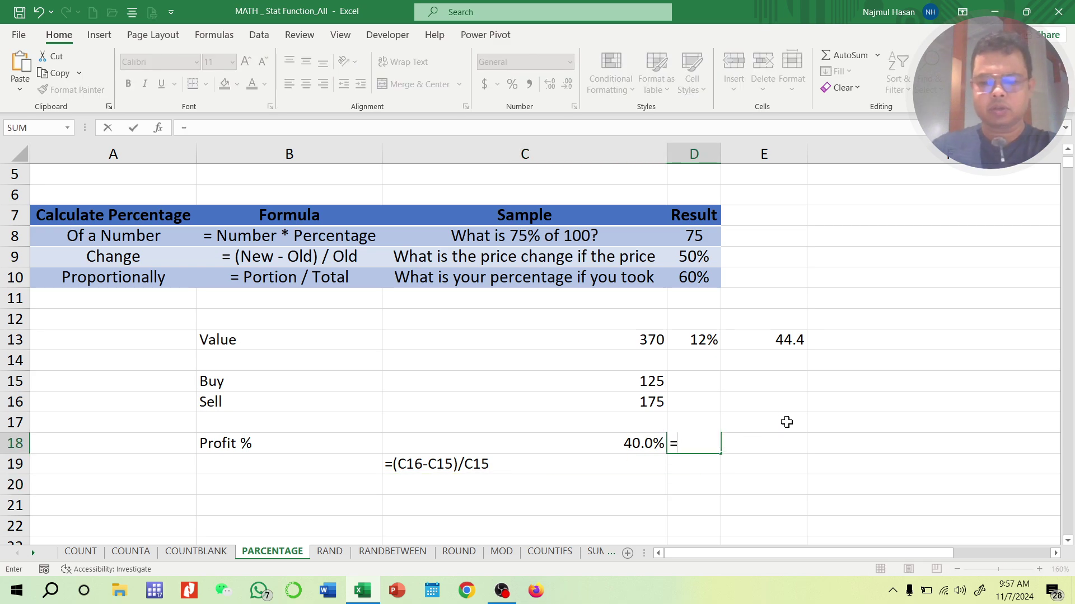
{"action": "key", "text": "BackSpace"}
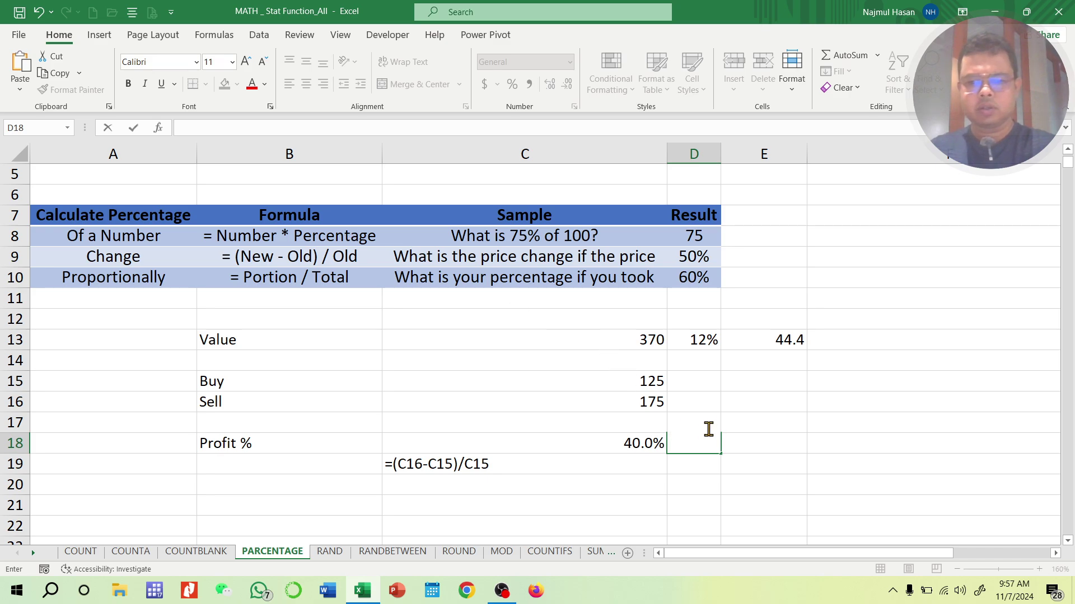
{"action": "left_click_drag", "start_coordinate": [758, 522], "coordinate": [761, 503]}
- Calculate the profit as a whole-number percentage in cell D18 with the formula =((C16-C15)/C15)*100
{"action": "left_click", "coordinate": [703, 442]}
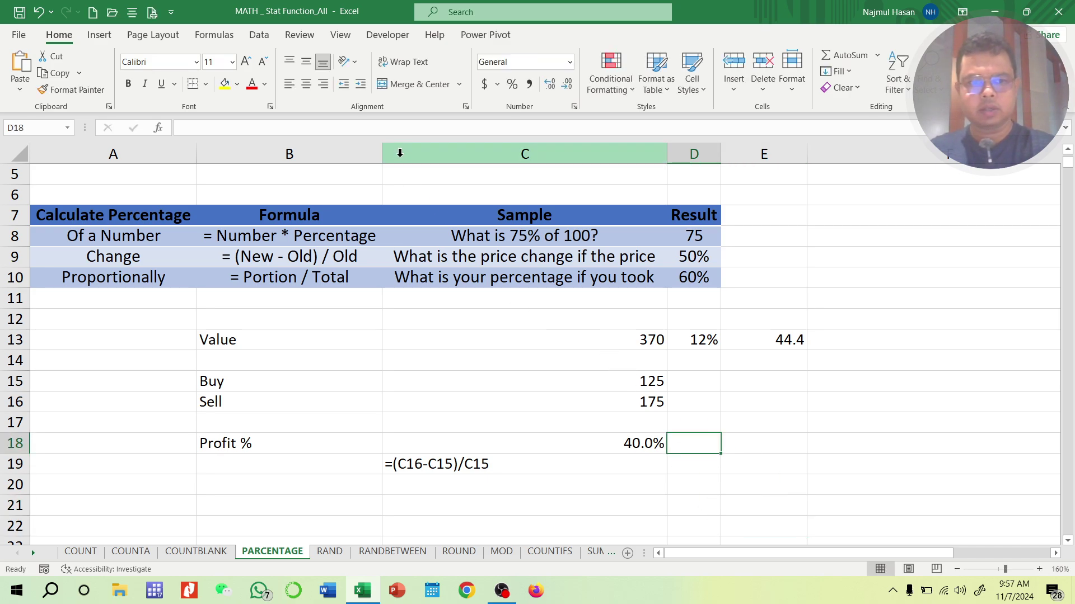
{"action": "left_click", "coordinate": [398, 128]}
{"action": "key", "text": "ctrl+v"}
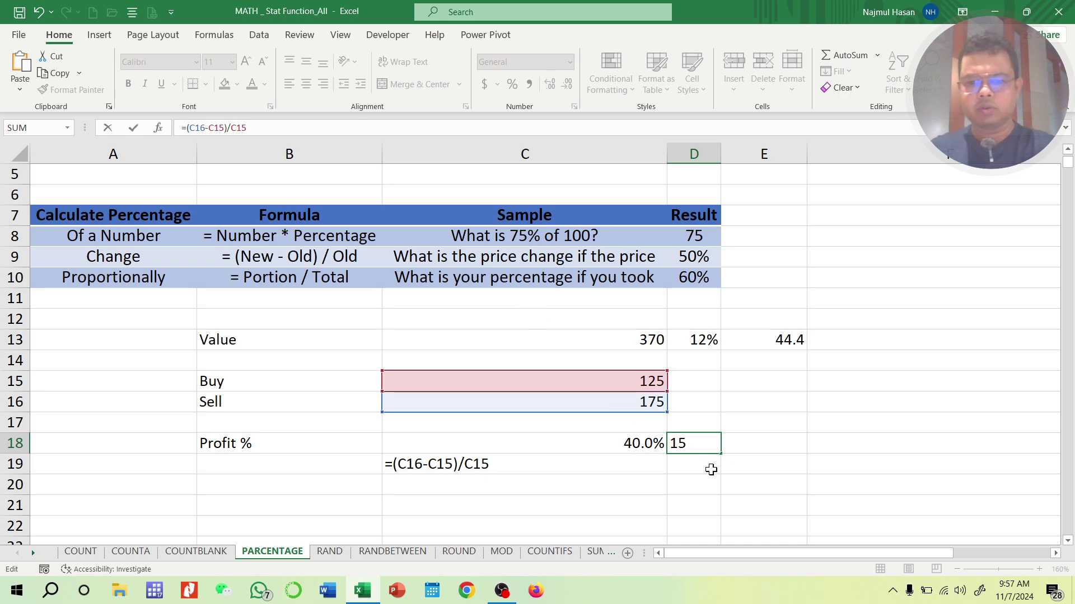
{"action": "type", "text": ")"}
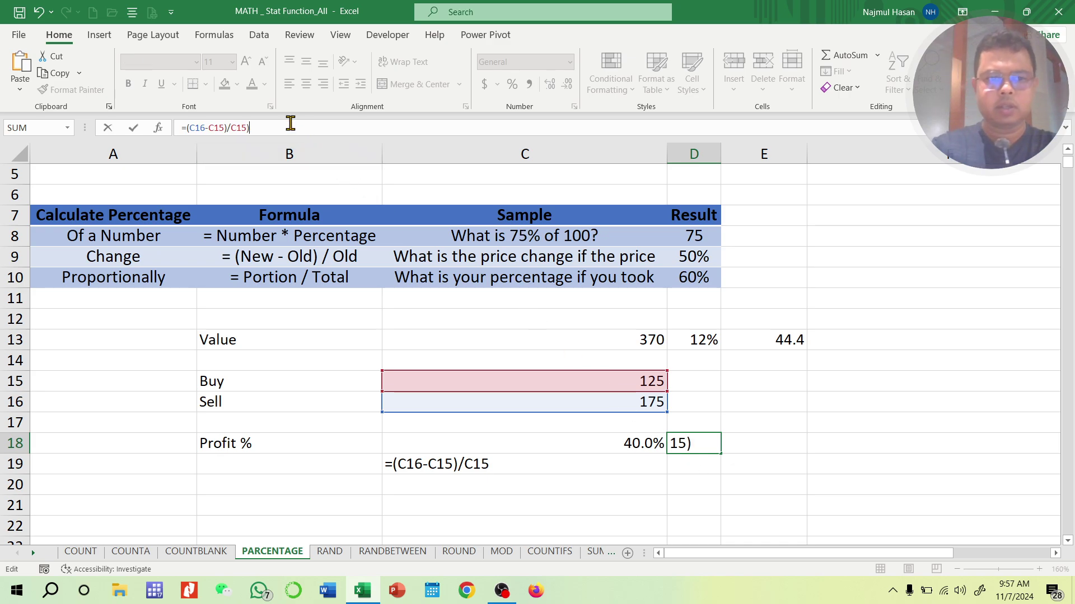
{"action": "left_click", "coordinate": [185, 128]}
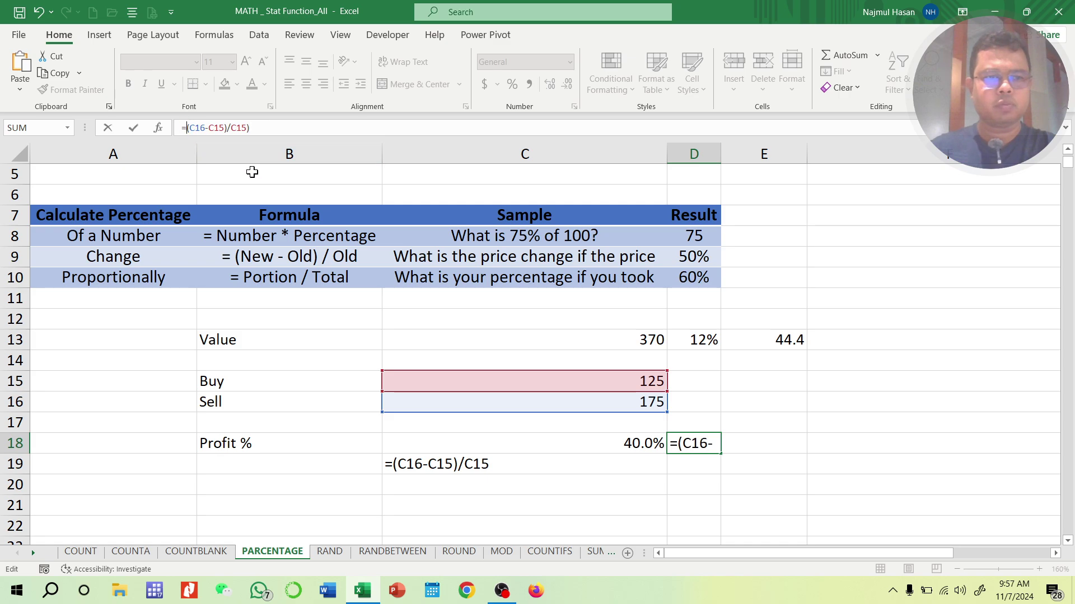
{"action": "type", "text": "("}
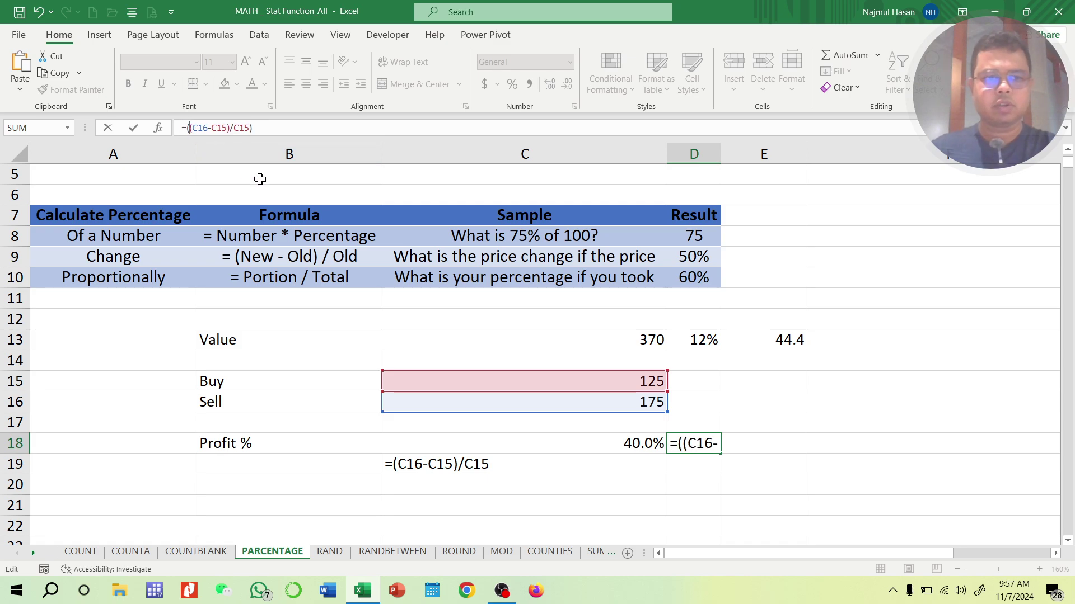
{"action": "left_click", "coordinate": [289, 127]}
{"action": "type", "text": "*100"}
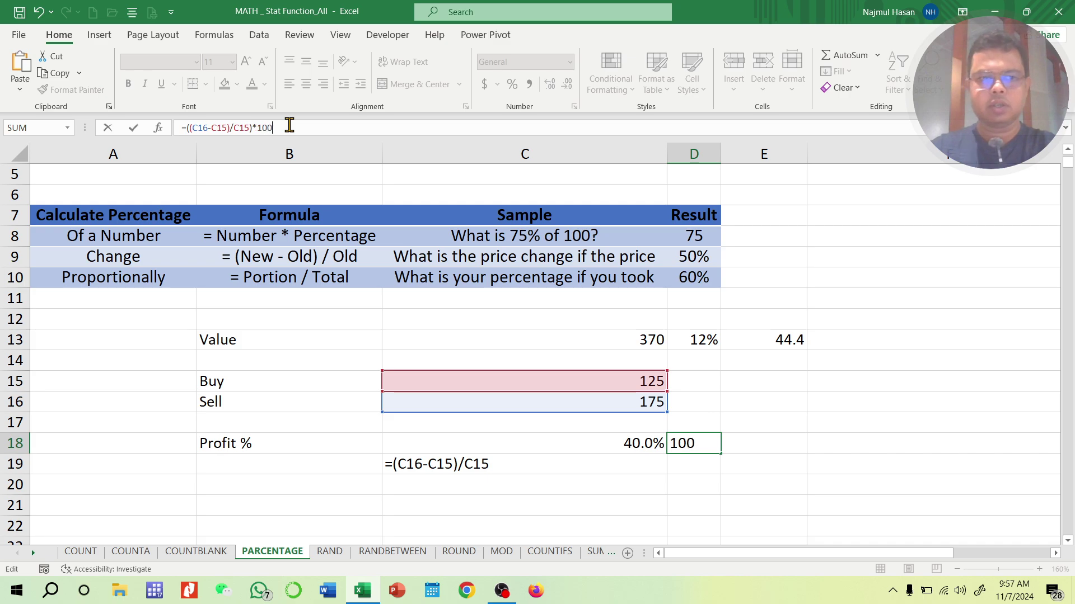
{"action": "key", "text": "Return"}
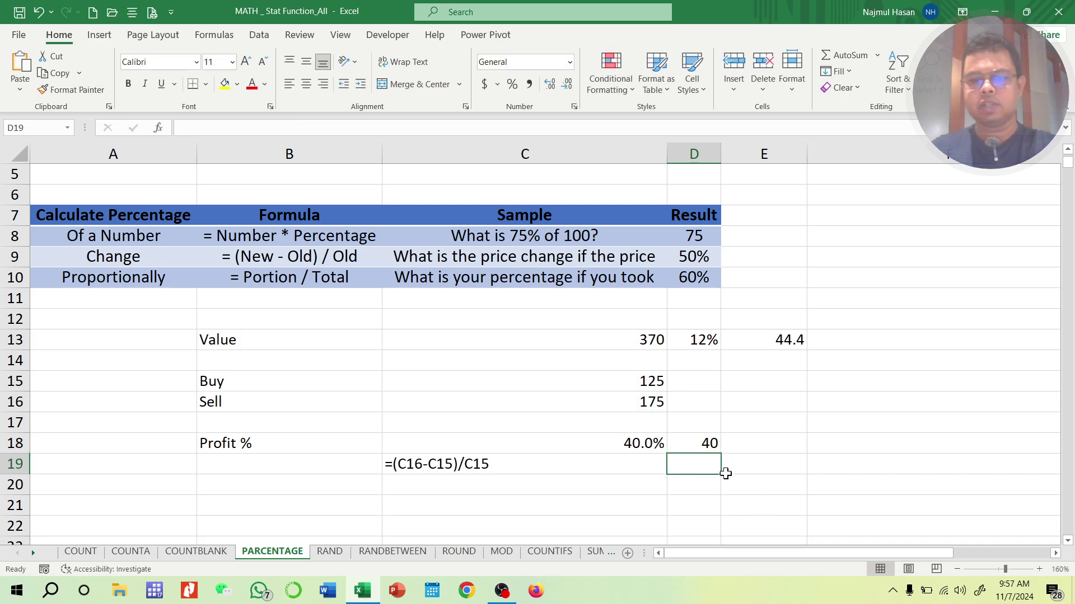
- Write the formula =((C16-C15)/C15)*100 as text in cell D19 and widen column D
{"action": "left_click", "coordinate": [701, 442]}
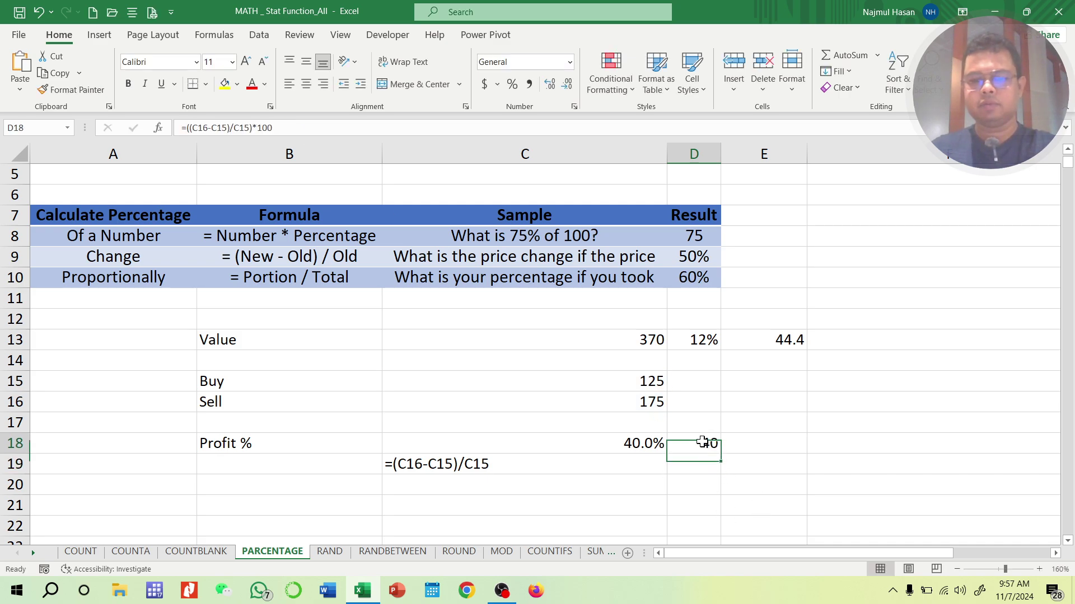
{"action": "left_click", "coordinate": [300, 129]}
{"action": "left_click_drag", "start_coordinate": [324, 130], "coordinate": [132, 133]}
{"action": "key", "text": "ctrl+c"}
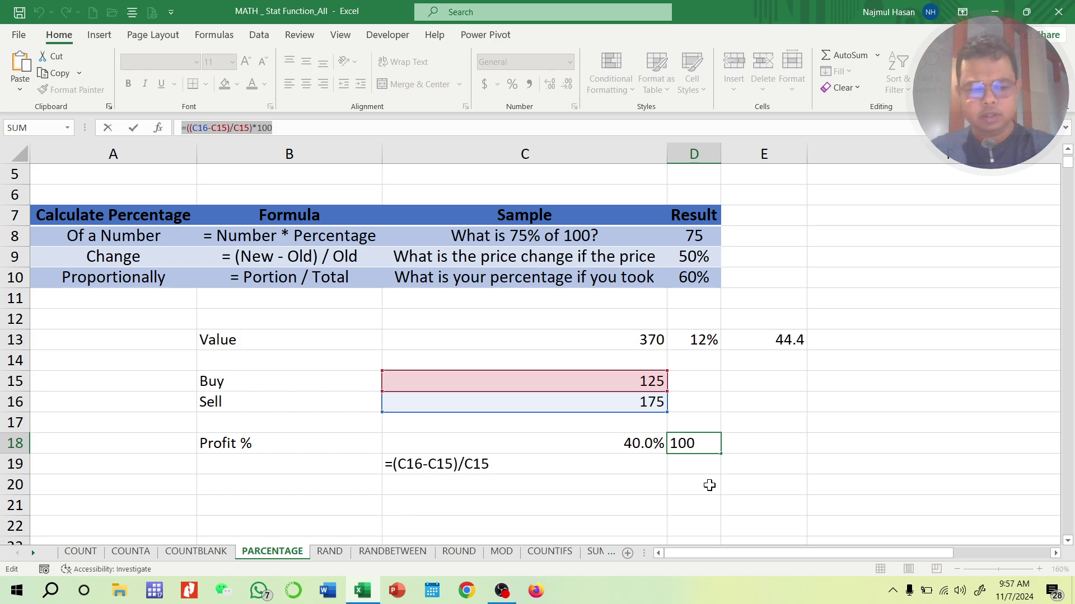
{"action": "key", "text": "Return"}
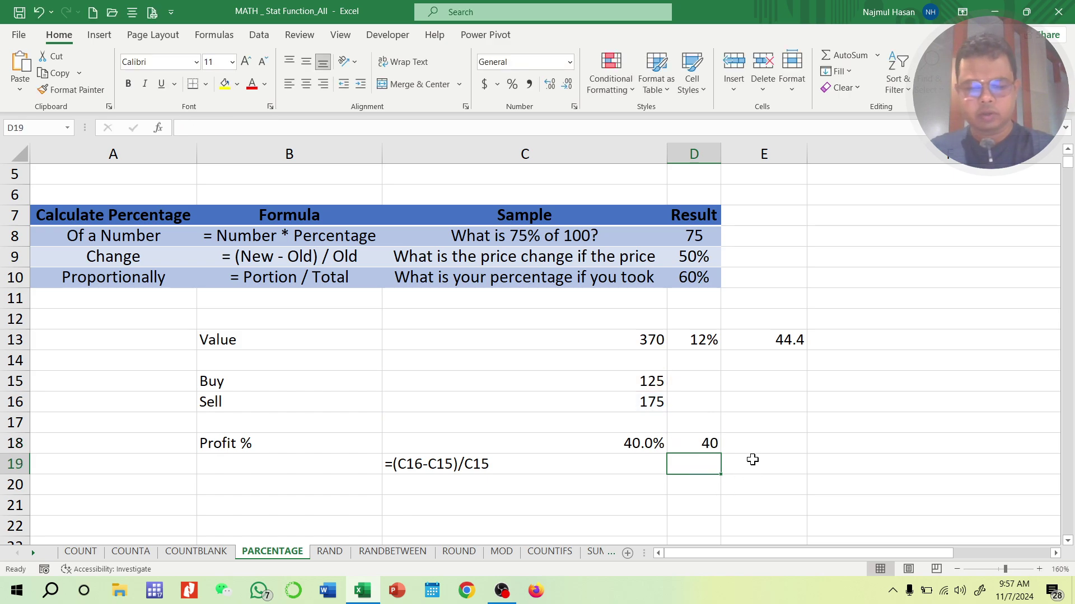
{"action": "type", "text": "'"}
{"action": "key", "text": "ctrl+v"}
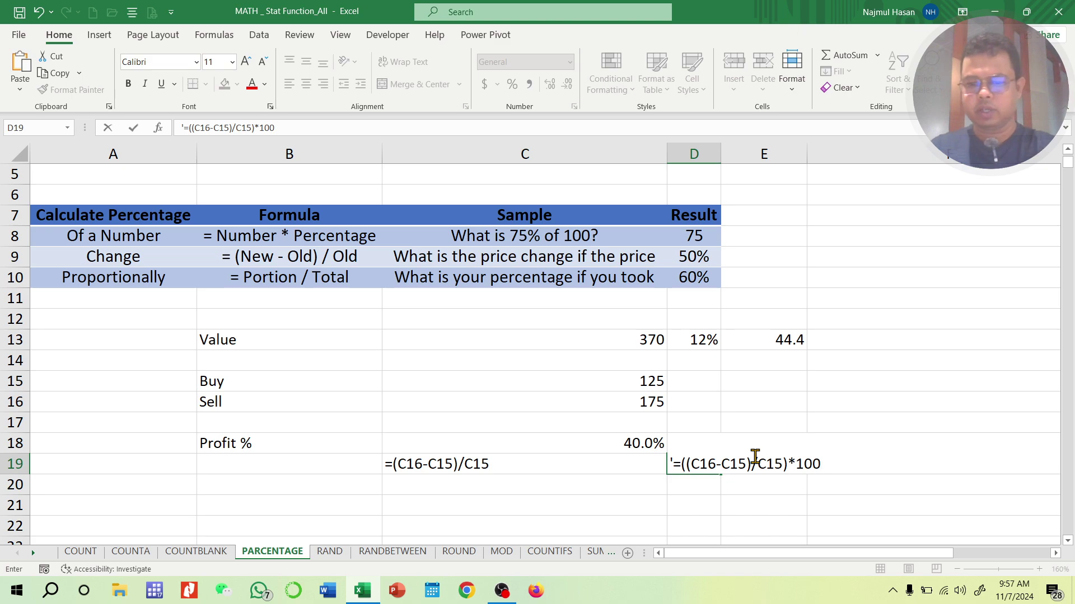
{"action": "key", "text": "Return"}
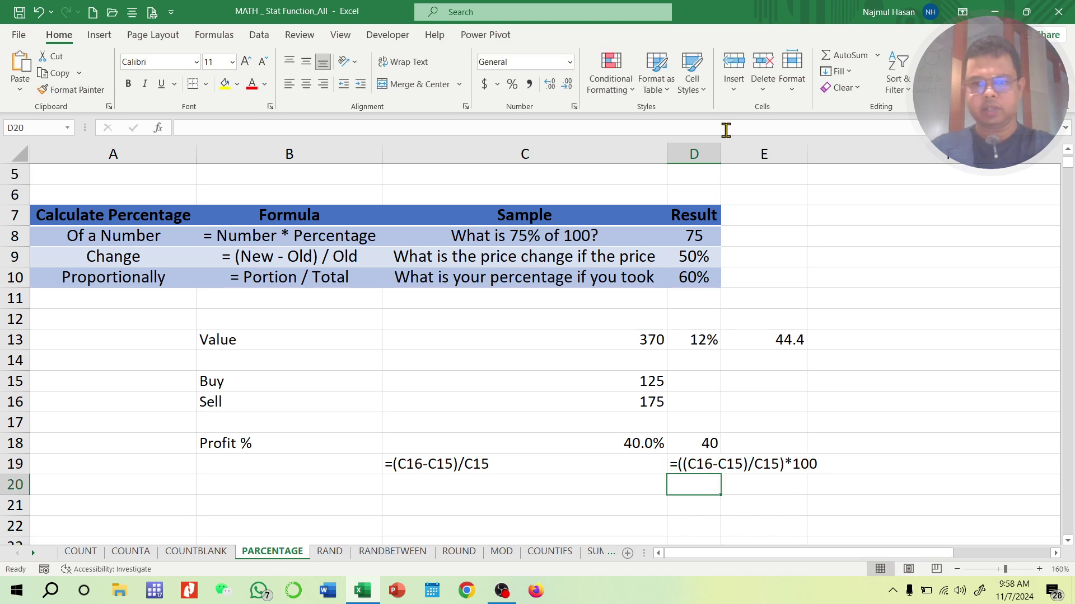
{"action": "left_click_drag", "start_coordinate": [721, 152], "coordinate": [814, 162]}
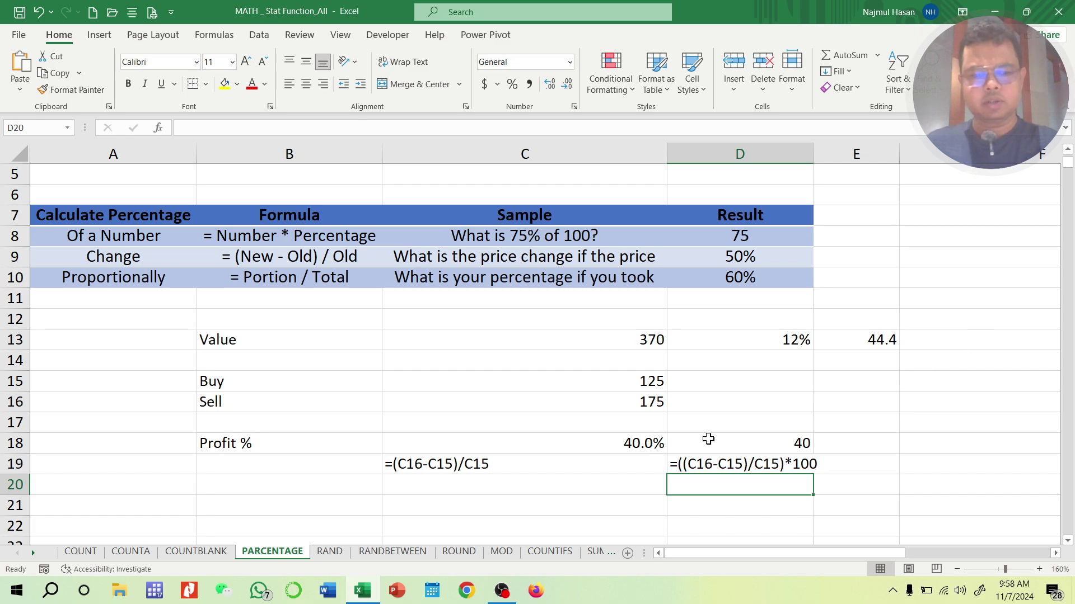
- Clear the old sample data from columns G to K on the RAND sheet
{"action": "left_click", "coordinate": [334, 554]}
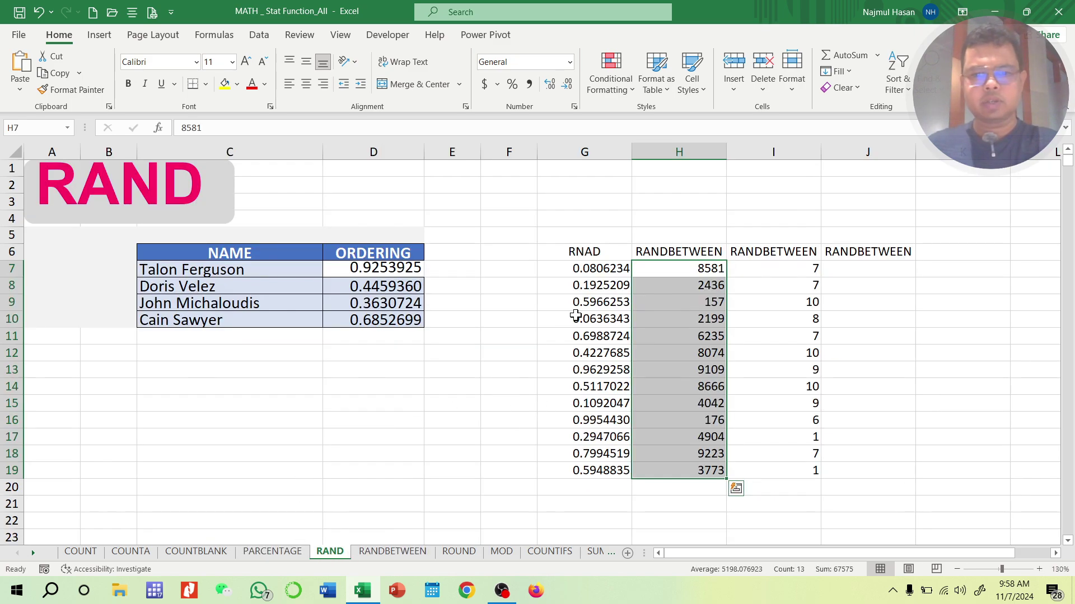
{"action": "left_click_drag", "start_coordinate": [583, 151], "coordinate": [962, 152]}
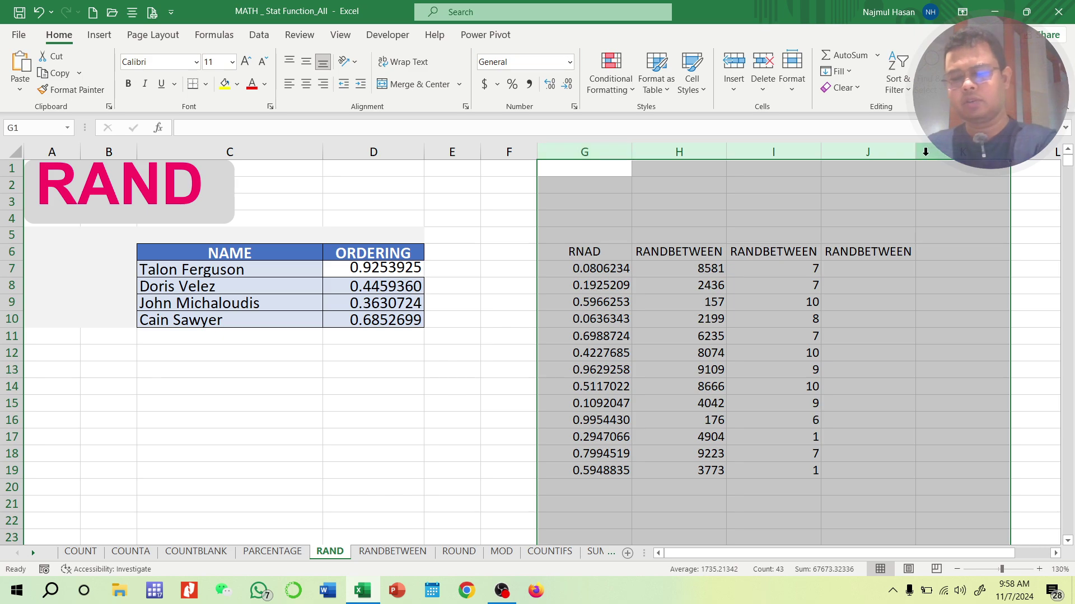
{"action": "key", "text": "Delete"}
{"action": "left_click", "coordinate": [454, 433]}
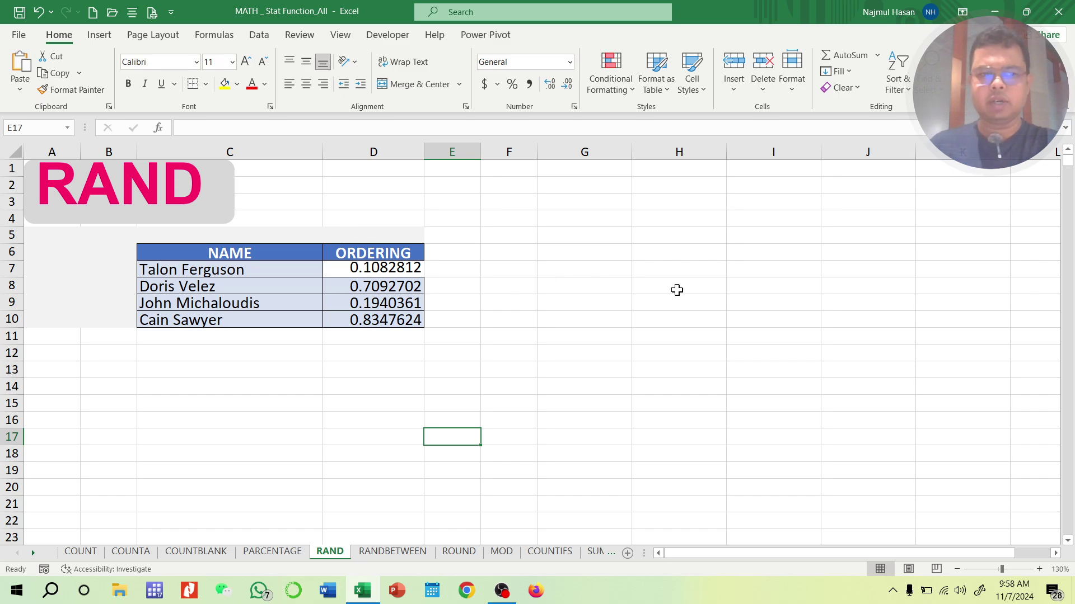
- Enter the heading RANDOM in cell G6
{"action": "left_click", "coordinate": [592, 254]}
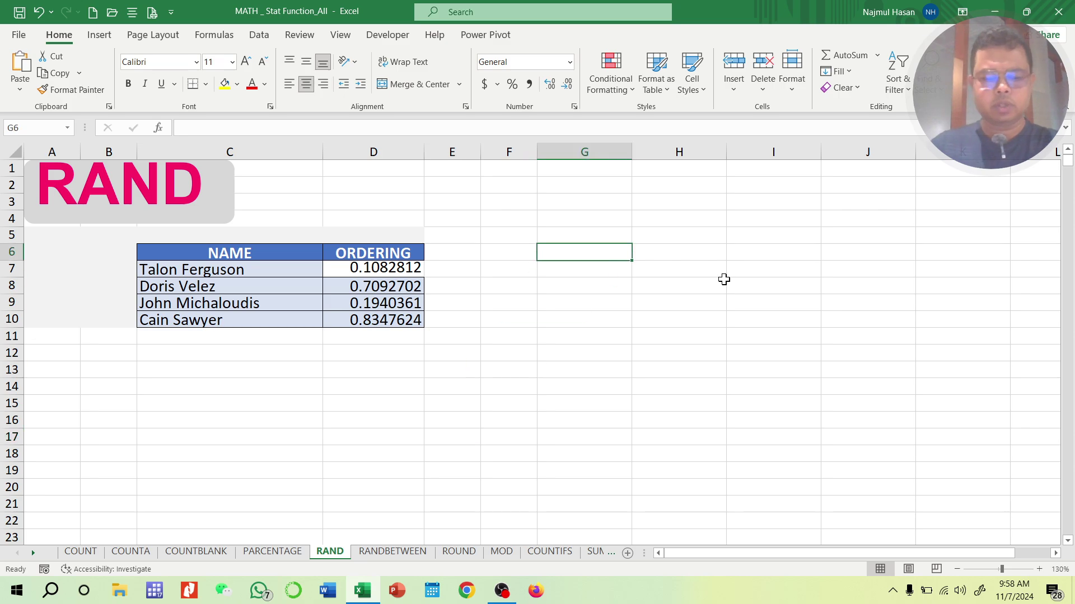
{"action": "type", "text": "RANDOM"}
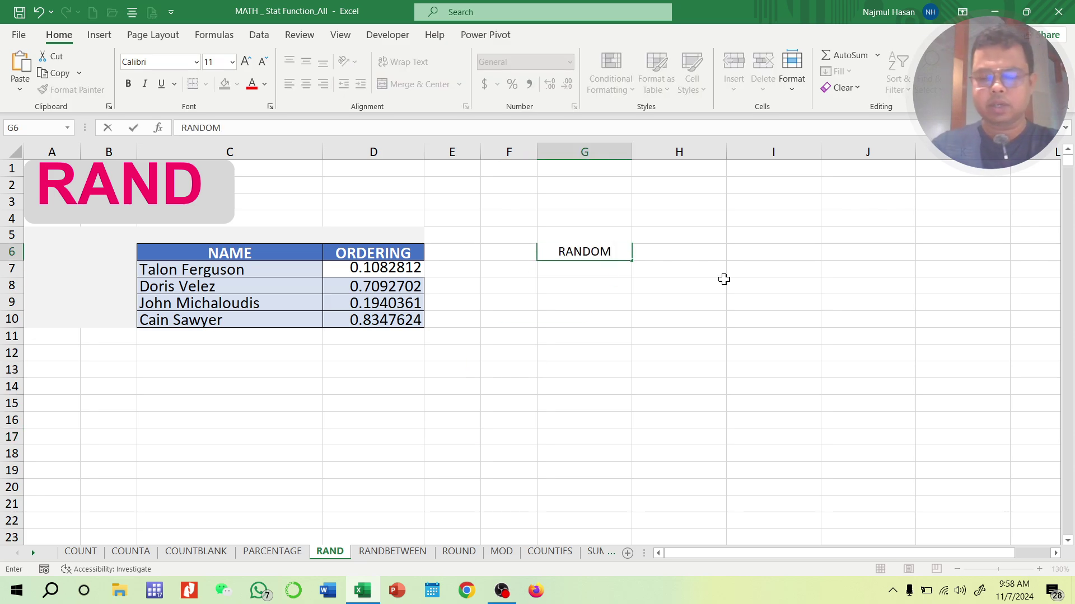
{"action": "key", "text": "Tab"}
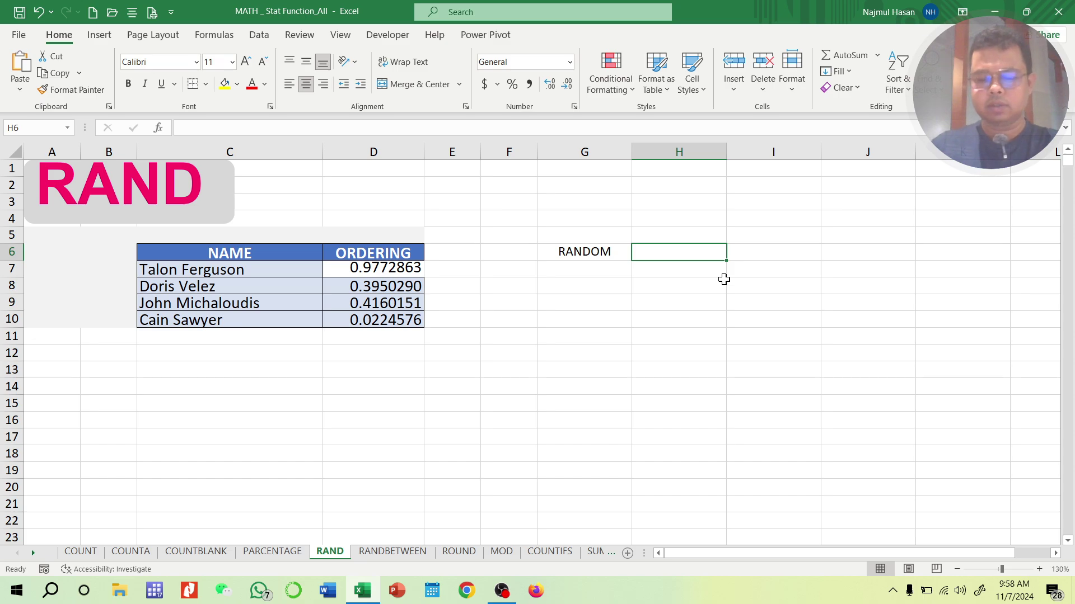
- Generate a random number in cell G7, below the RANDOM heading, with the formula =RAND()
{"action": "key", "text": "Return"}
{"action": "type", "text": "="}
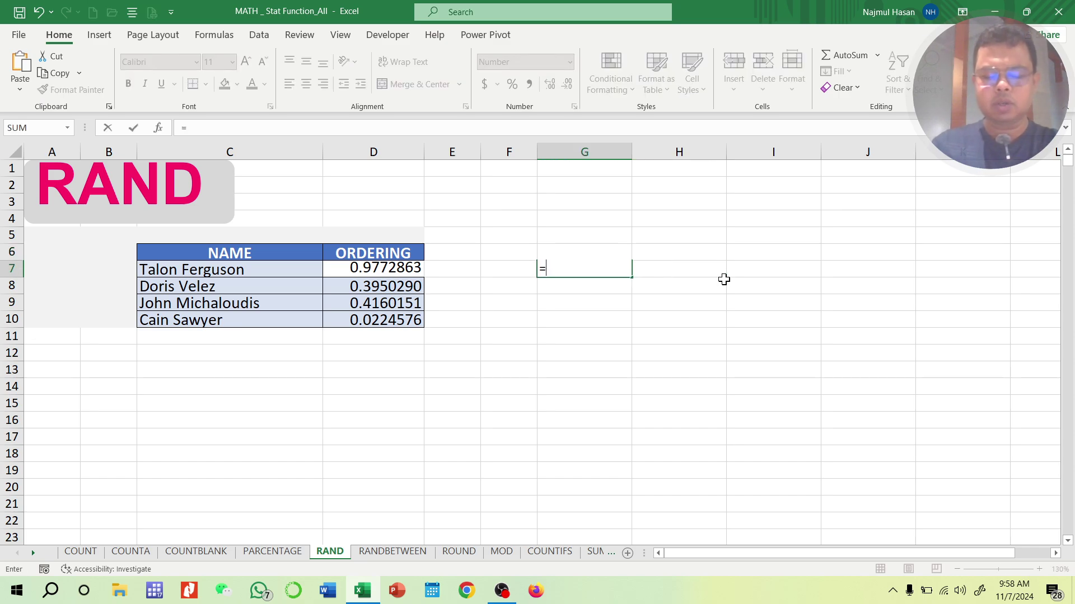
{"action": "type", "text": "rand"}
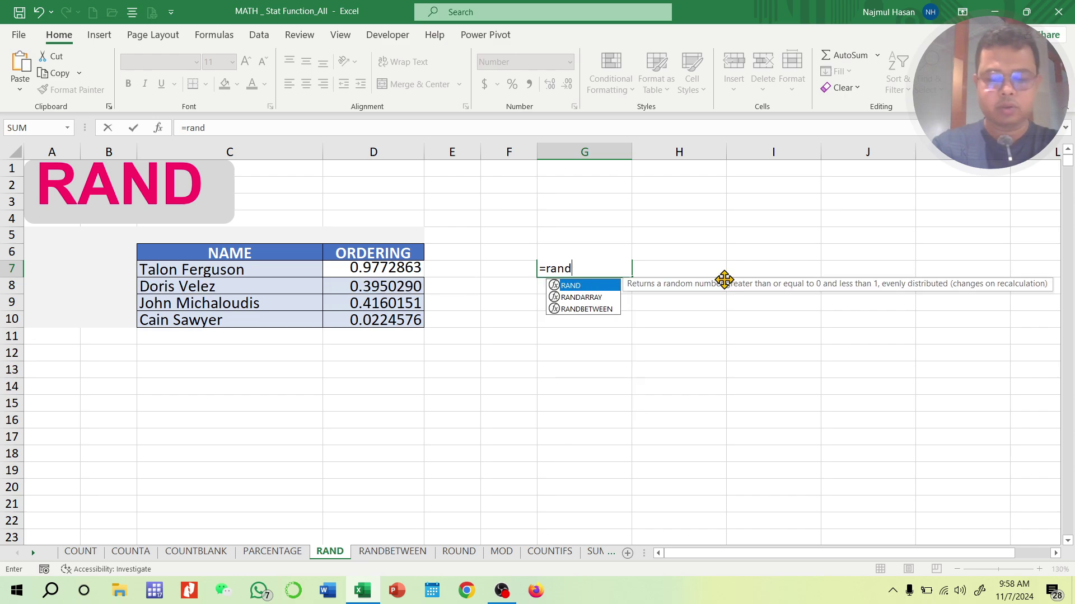
{"action": "type", "text": "()"}
{"action": "key", "text": "Return"}
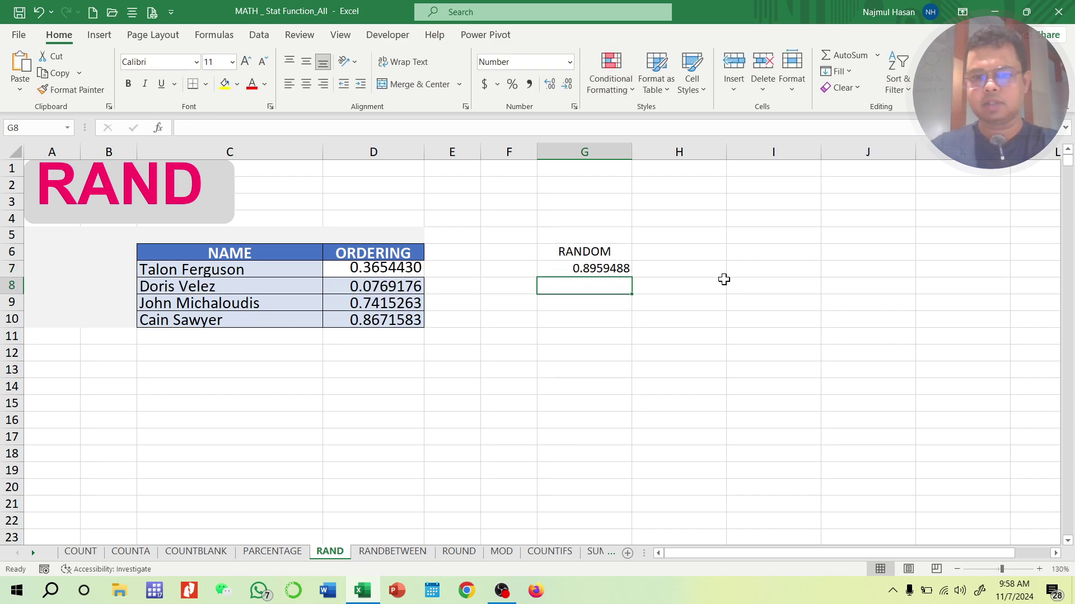
- Fill the RAND formula from cell G7 down to cell G29
{"action": "left_click", "coordinate": [611, 270]}
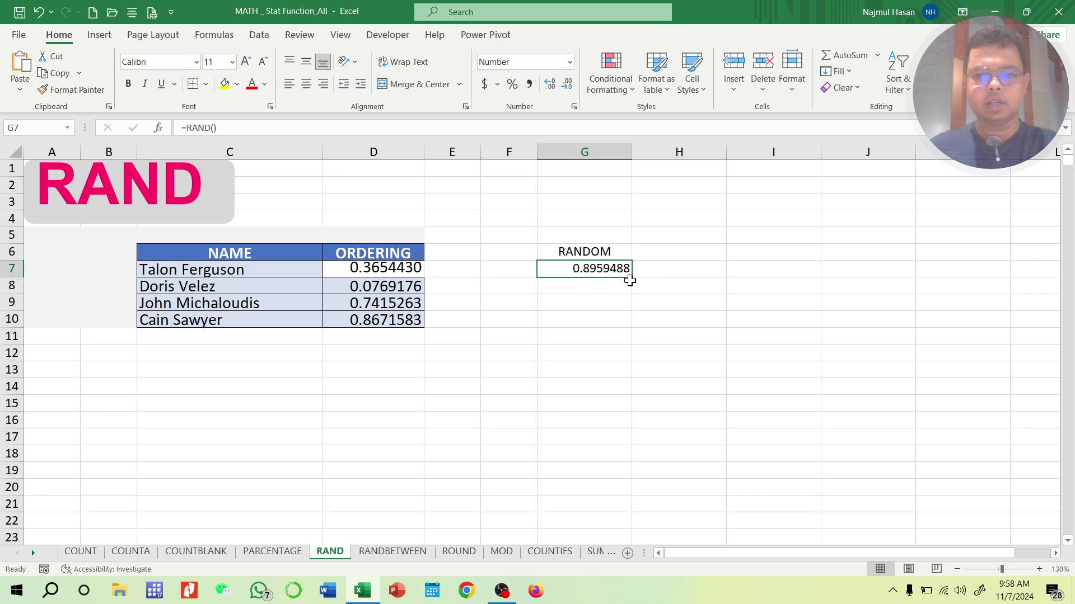
{"action": "left_click_drag", "start_coordinate": [630, 278], "coordinate": [622, 538]}
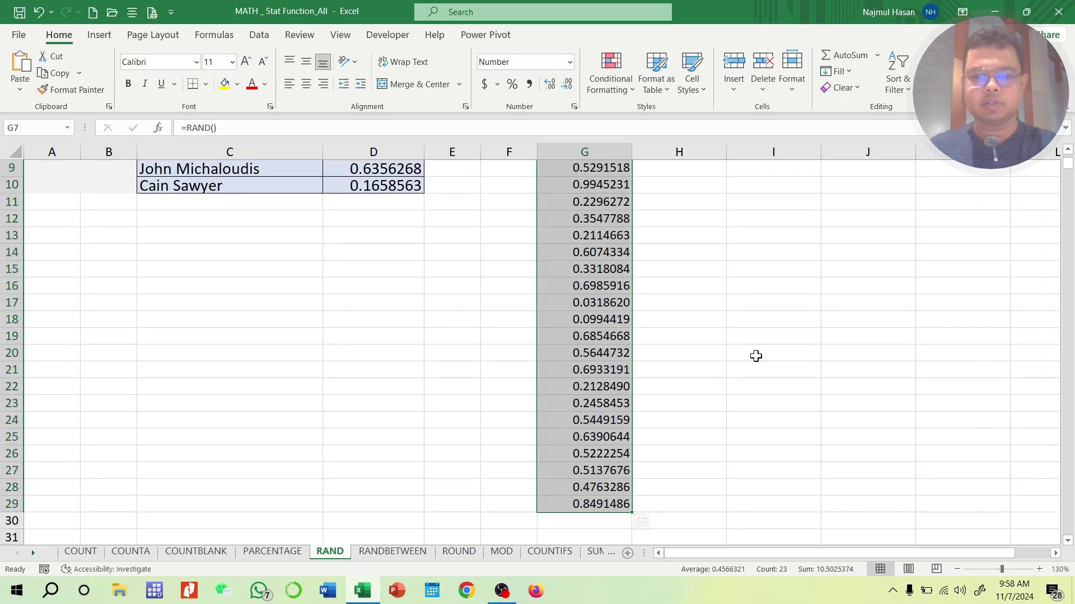
{"action": "scroll", "coordinate": [719, 376], "scroll_direction": "up", "scroll_amount": 3}
{"action": "scroll", "coordinate": [714, 410], "scroll_direction": "down", "scroll_amount": 1}
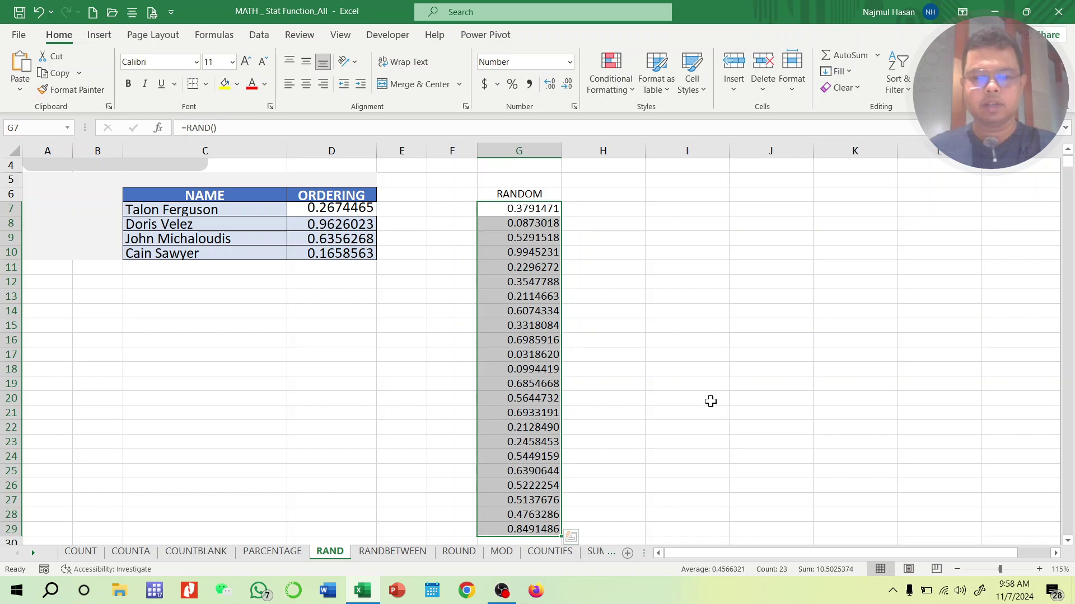
{"action": "left_click", "coordinate": [631, 314]}
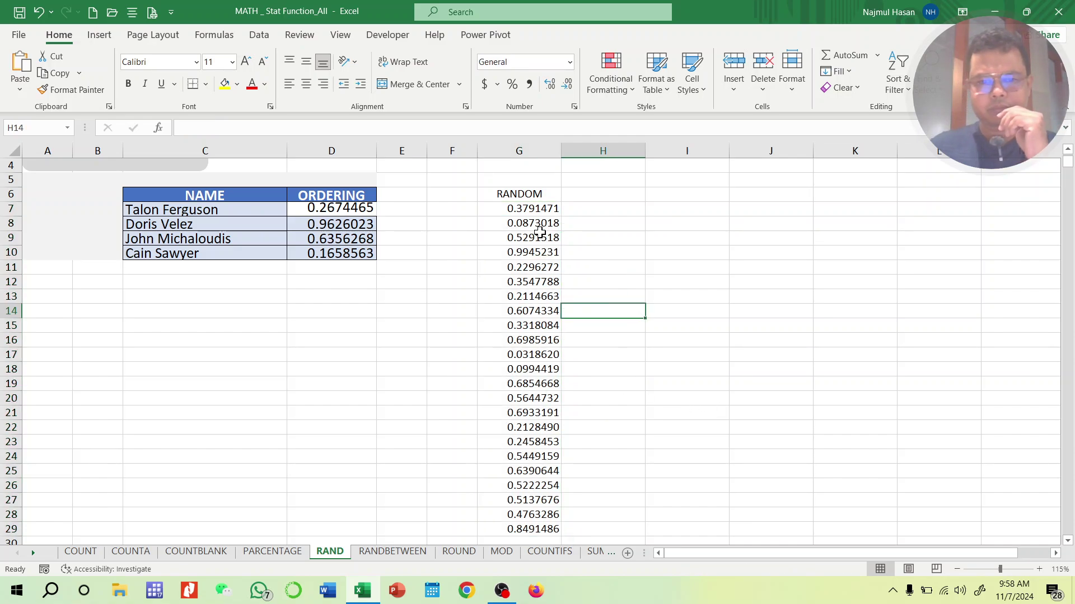
- Reduce the random numbers in cells G7 to G28 to three decimal places
{"action": "scroll", "coordinate": [546, 426], "scroll_direction": "down", "scroll_amount": 2}
{"action": "scroll", "coordinate": [521, 426], "scroll_direction": "up", "scroll_amount": 2}
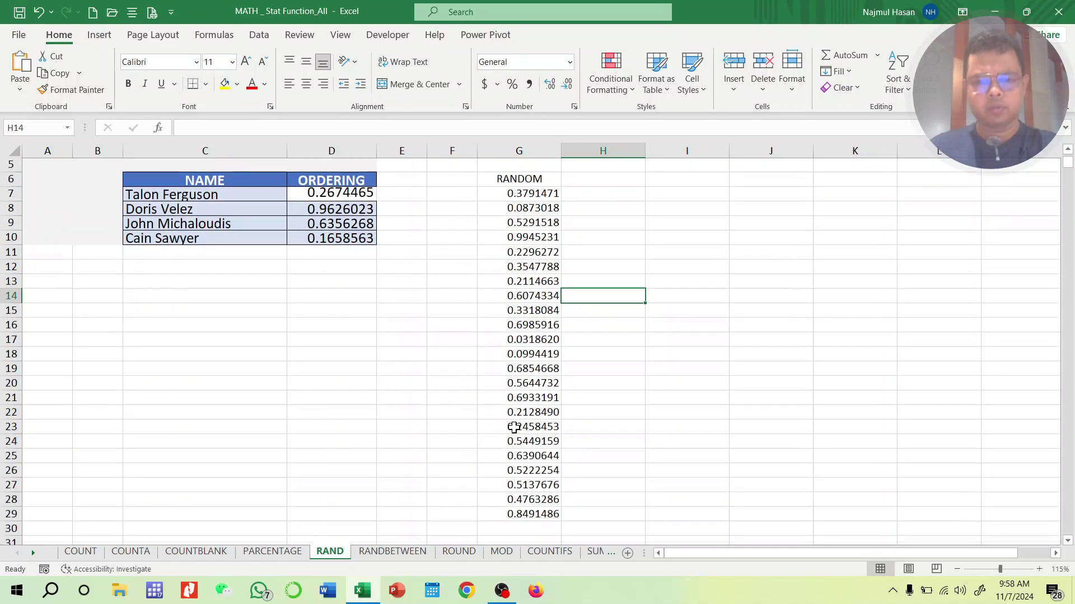
{"action": "left_click_drag", "start_coordinate": [537, 210], "coordinate": [533, 521]}
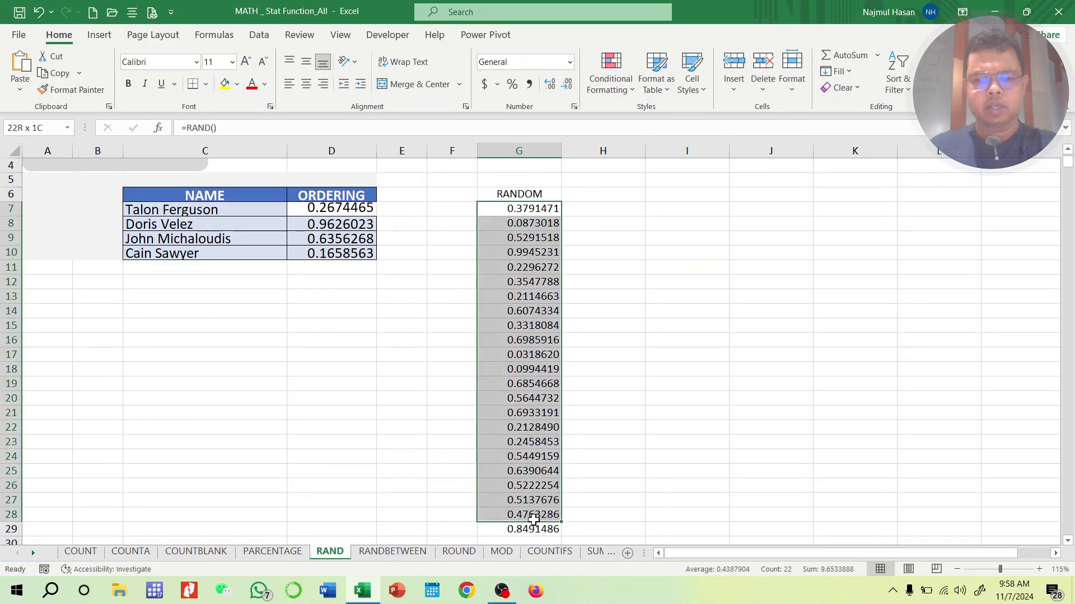
{"action": "left_click", "coordinate": [567, 84]}
{"action": "left_click", "coordinate": [566, 83]}
{"action": "left_click", "coordinate": [567, 84]}
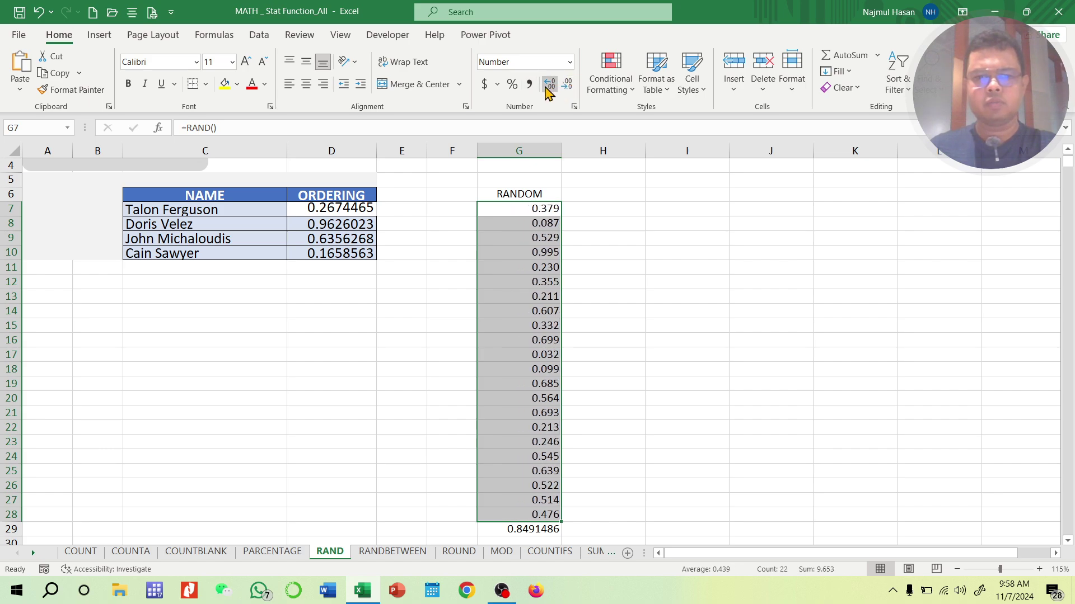
- Increase the random numbers in cells G7 to G28 to nine decimal places
{"action": "left_click", "coordinate": [548, 85]}
{"action": "left_click", "coordinate": [548, 85]}
{"action": "left_click", "coordinate": [548, 87]}
{"action": "left_click", "coordinate": [548, 87]}
{"action": "left_click", "coordinate": [548, 86]}
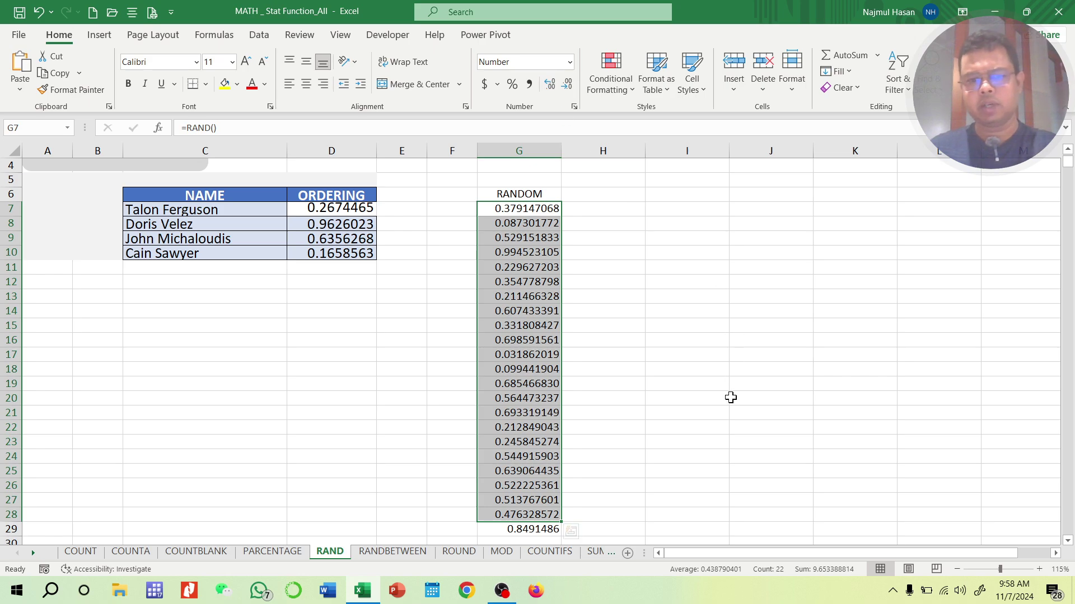
{"action": "left_click", "coordinate": [685, 412]}
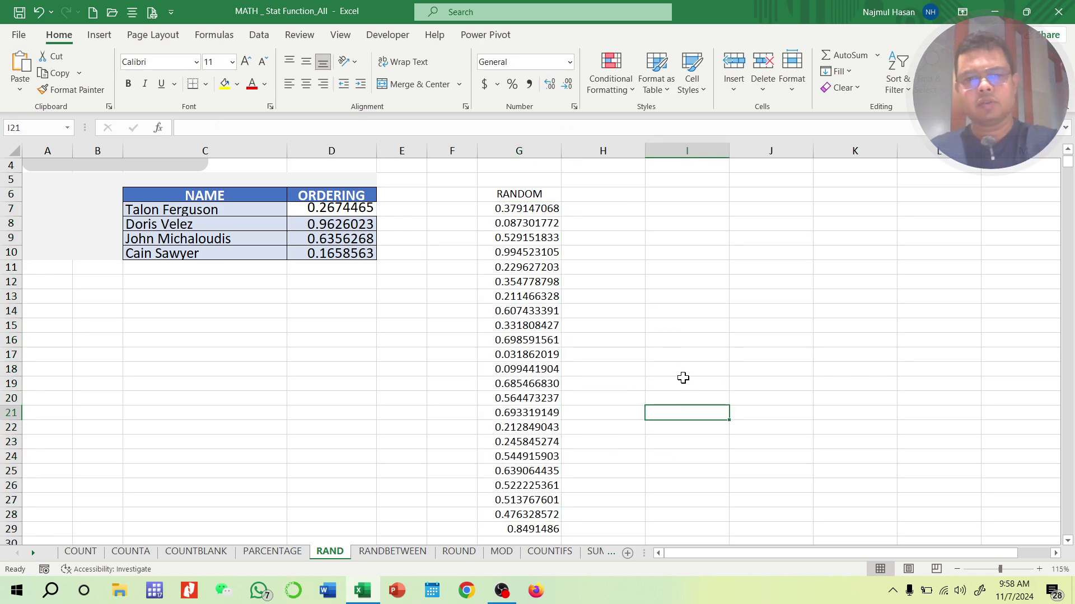
{"action": "left_click", "coordinate": [630, 194]}
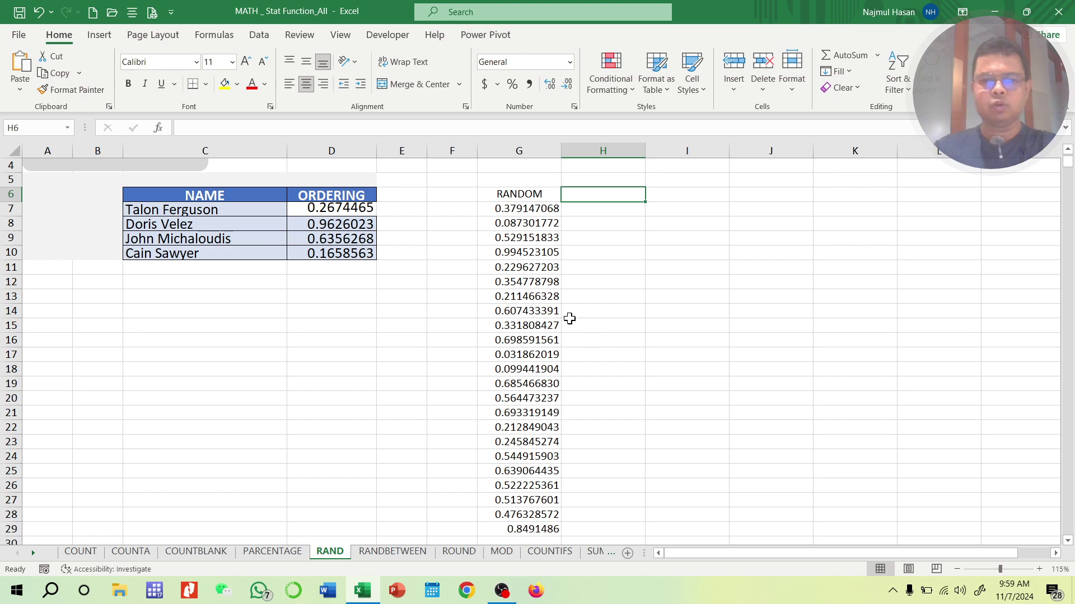
{"action": "left_click_drag", "start_coordinate": [544, 210], "coordinate": [528, 529]}
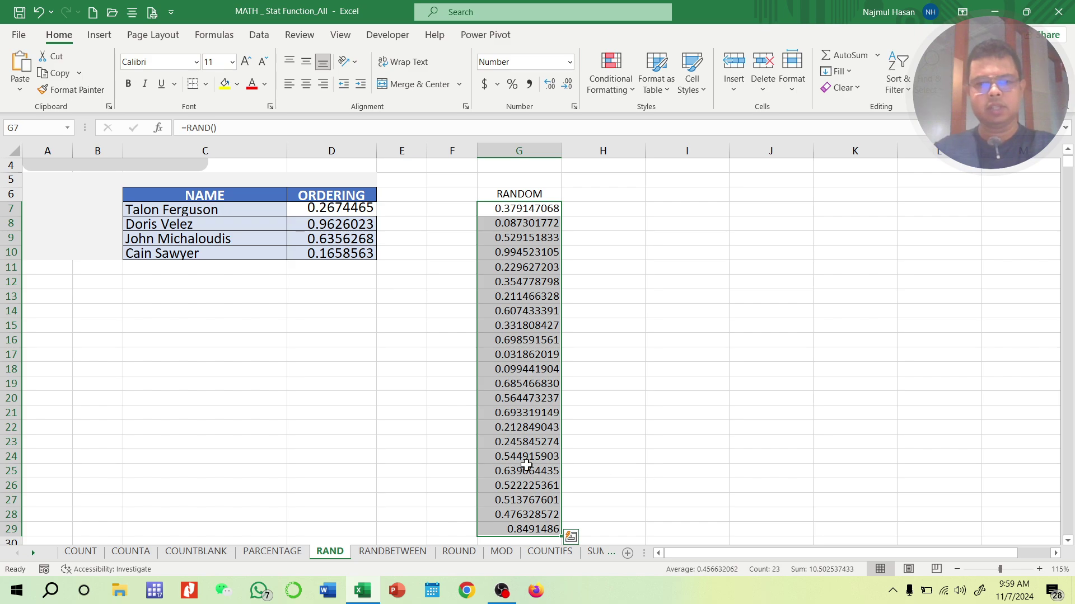
{"action": "left_click", "coordinate": [533, 209]}
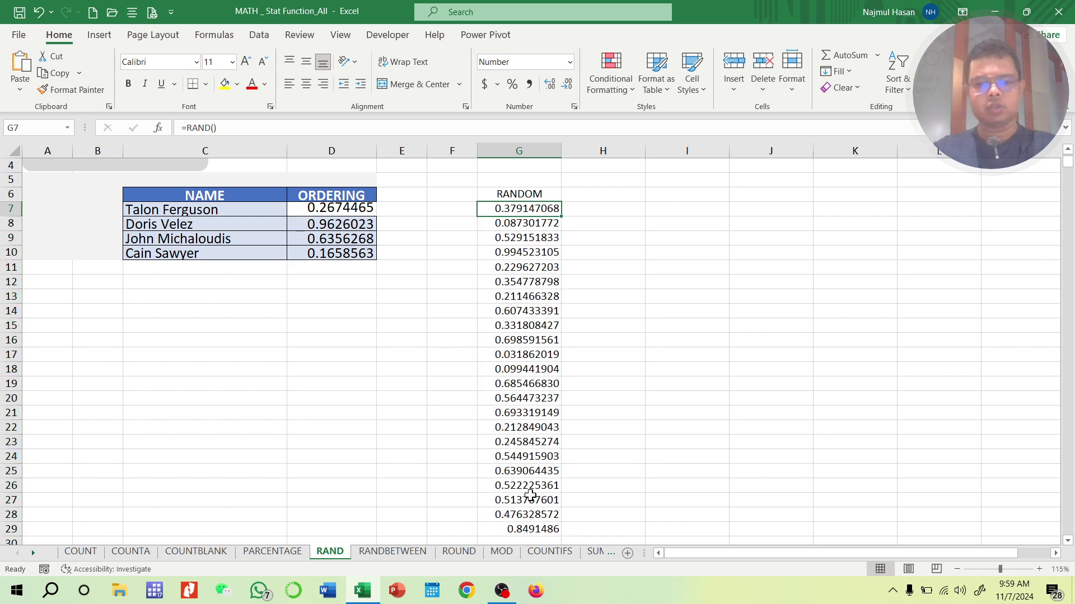
{"action": "left_click_drag", "start_coordinate": [529, 526], "coordinate": [527, 208]}
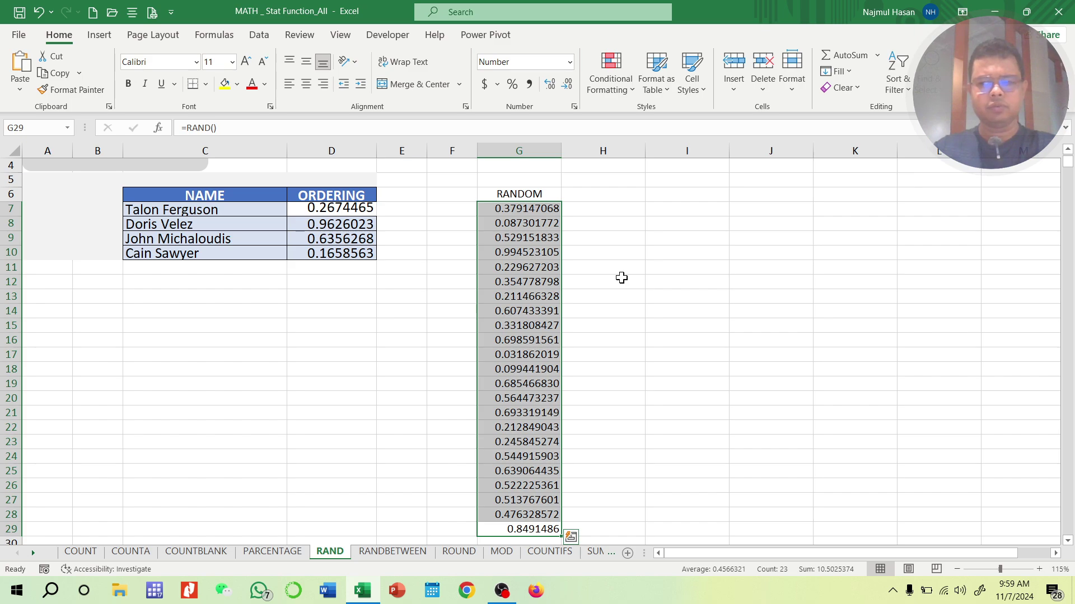
{"action": "left_click", "coordinate": [653, 310]}
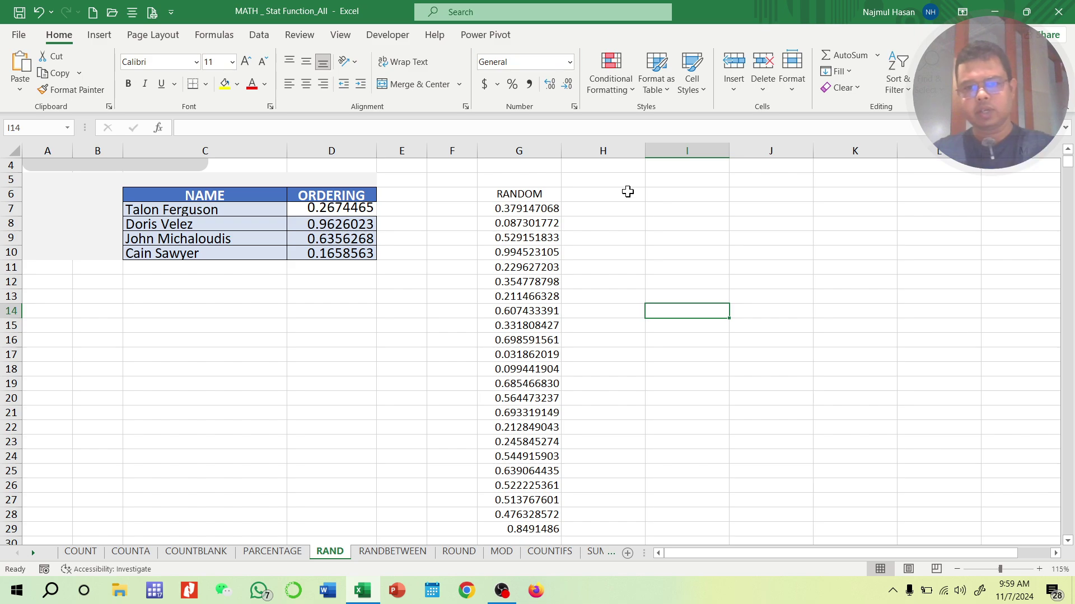
- Enter the heading RAND BETWEEN in cell I6
{"action": "left_click", "coordinate": [689, 196]}
{"action": "type", "text": "R"}
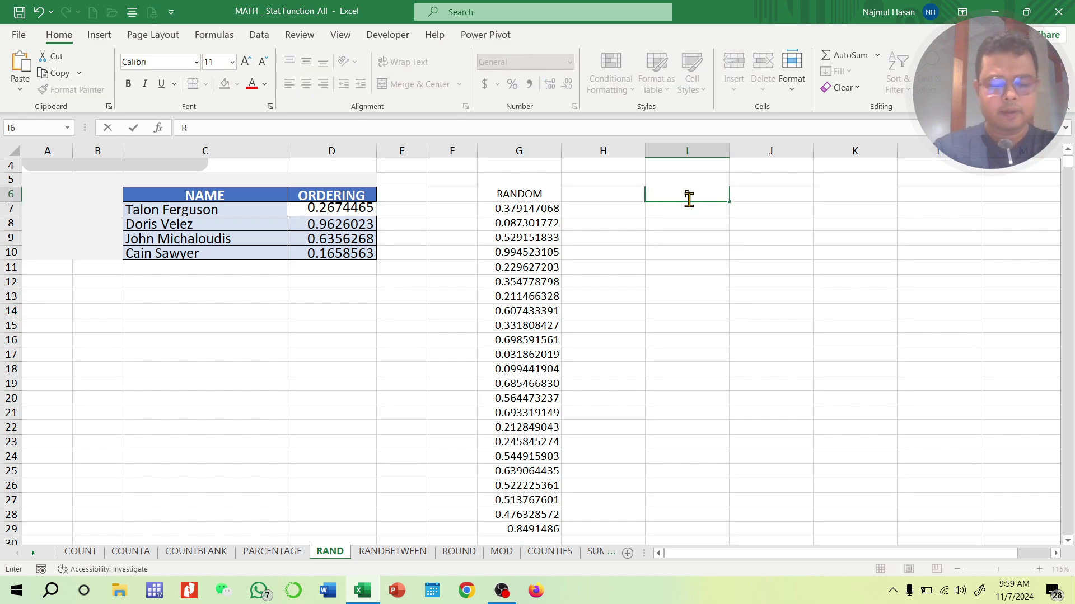
{"action": "type", "text": "ND"}
{"action": "key", "text": "BackSpace"}
{"action": "key", "text": "BackSpace"}
{"action": "type", "text": "A"}
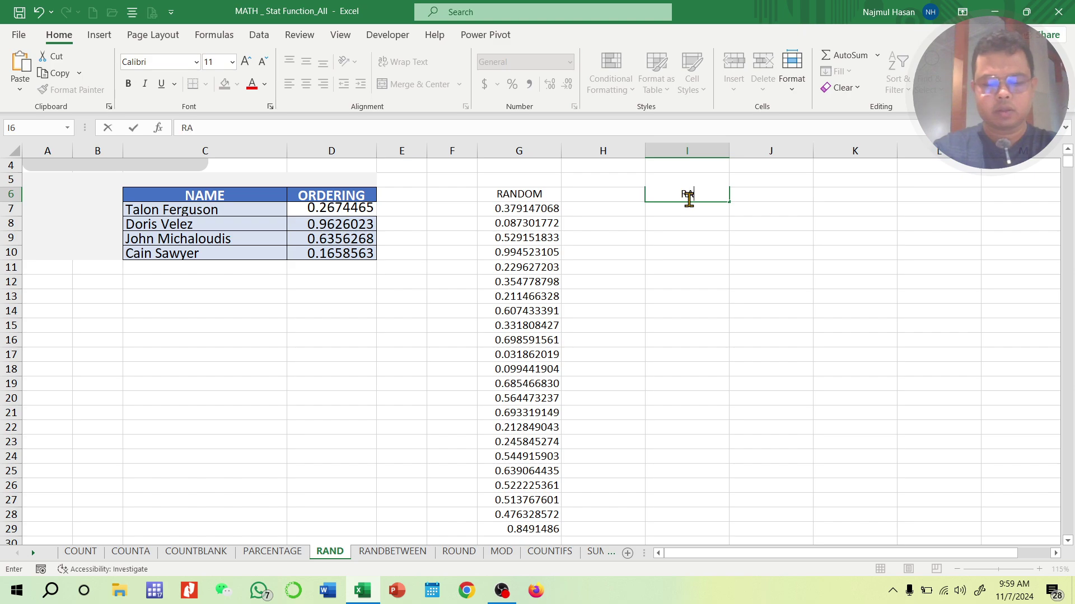
{"action": "type", "text": "ND BE"}
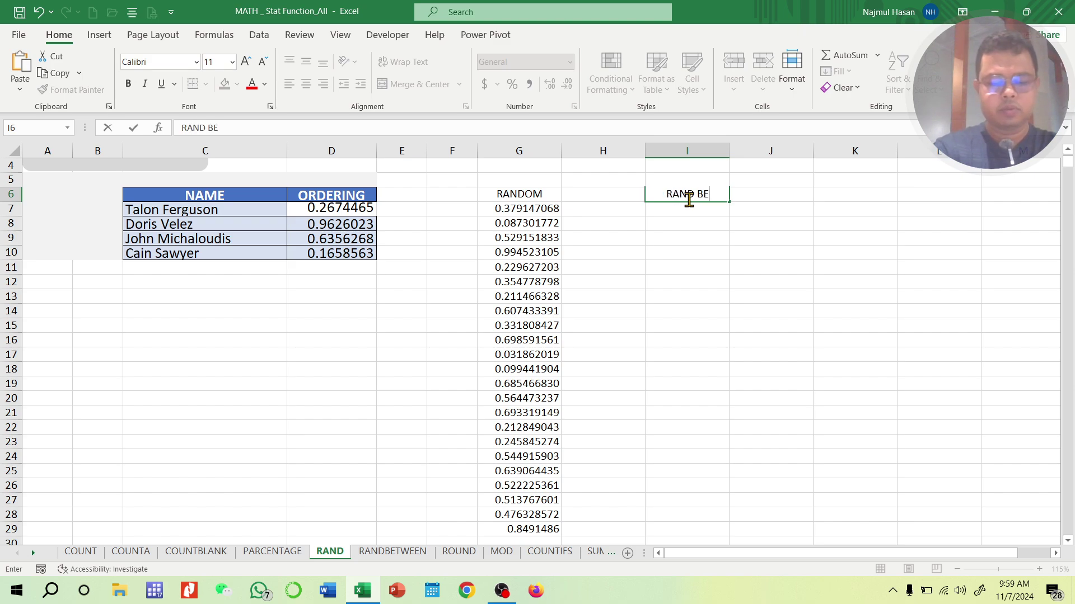
{"action": "type", "text": "TWEEN"}
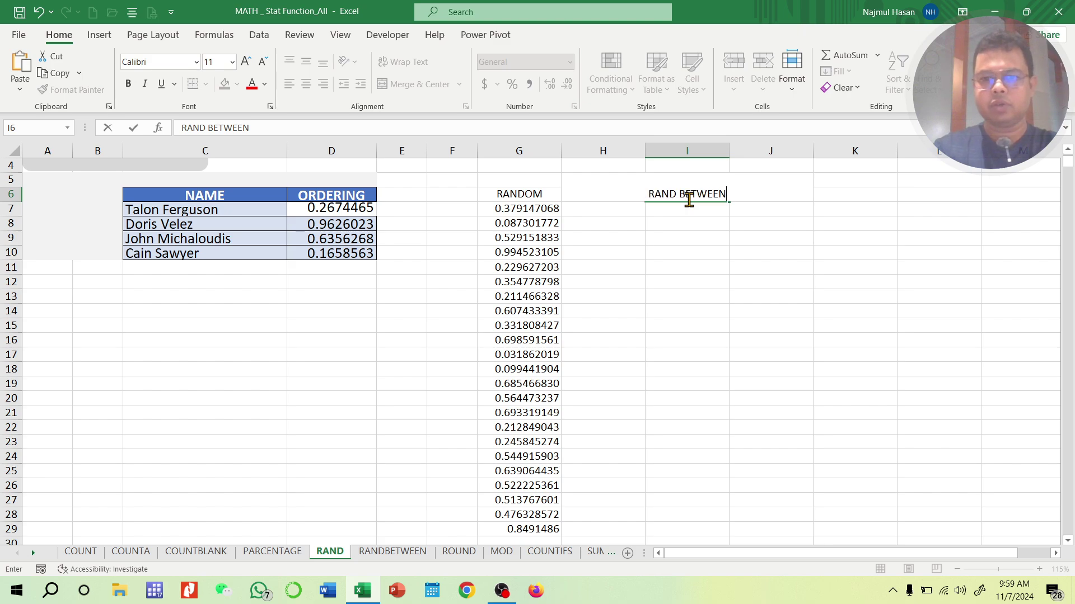
{"action": "key", "text": "Return"}
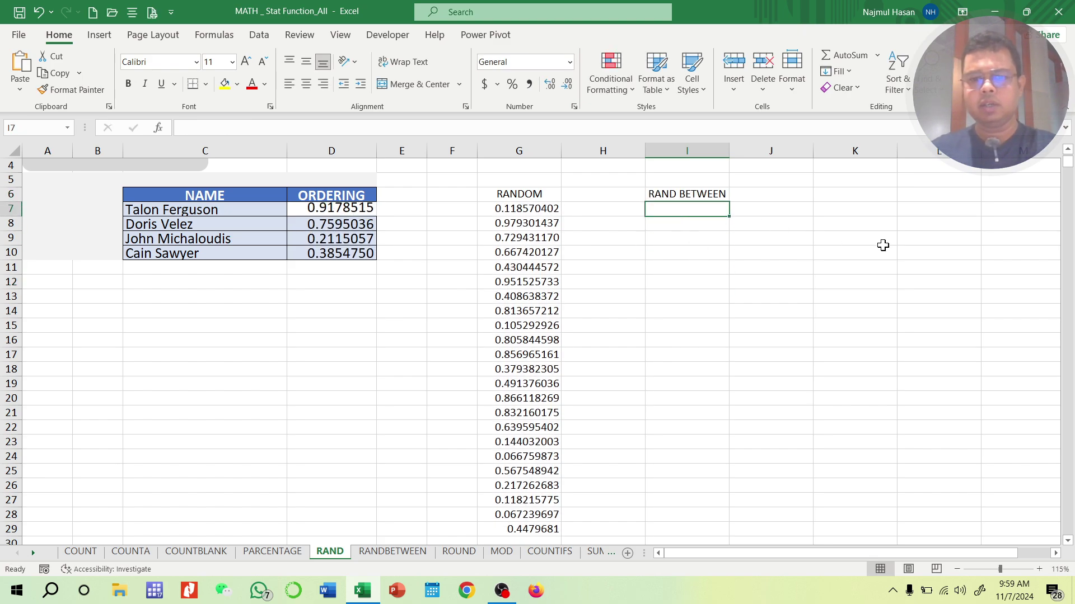
- Generate a random whole number between 100 and 10000 in cell I7 with the formula =RANDBETWEEN(100, 10000)
{"action": "type", "text": "=ran"}
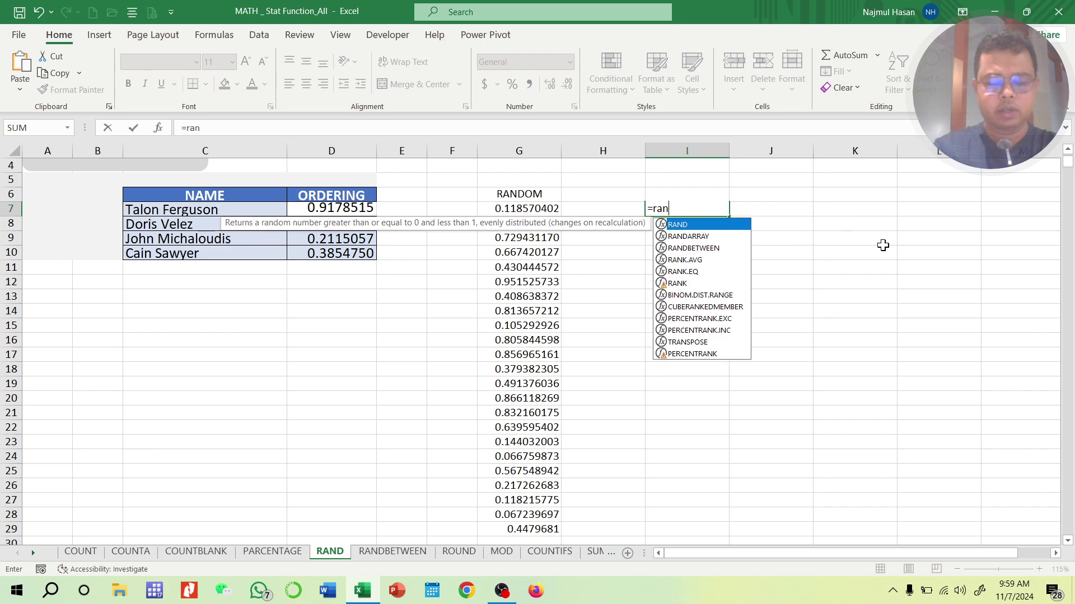
{"action": "type", "text": "dbetwe"}
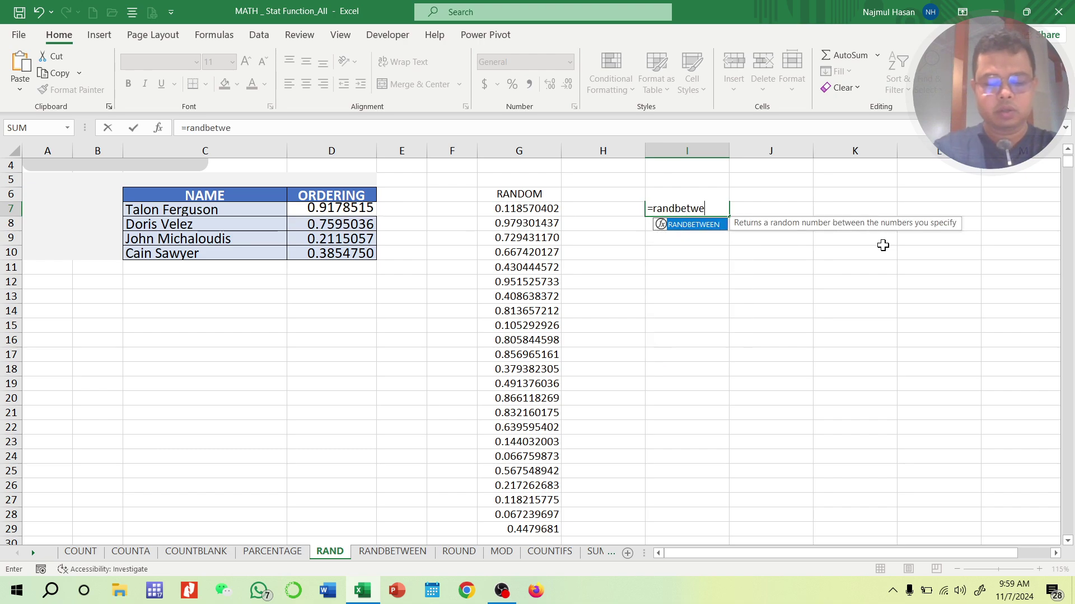
{"action": "type", "text": "en("}
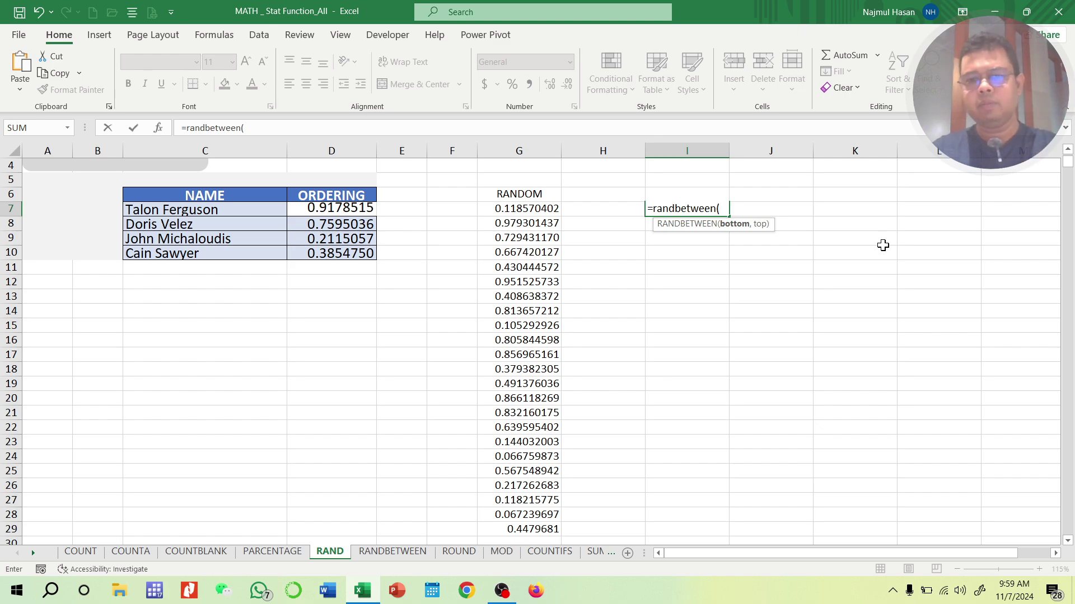
{"action": "type", "text": "100"}
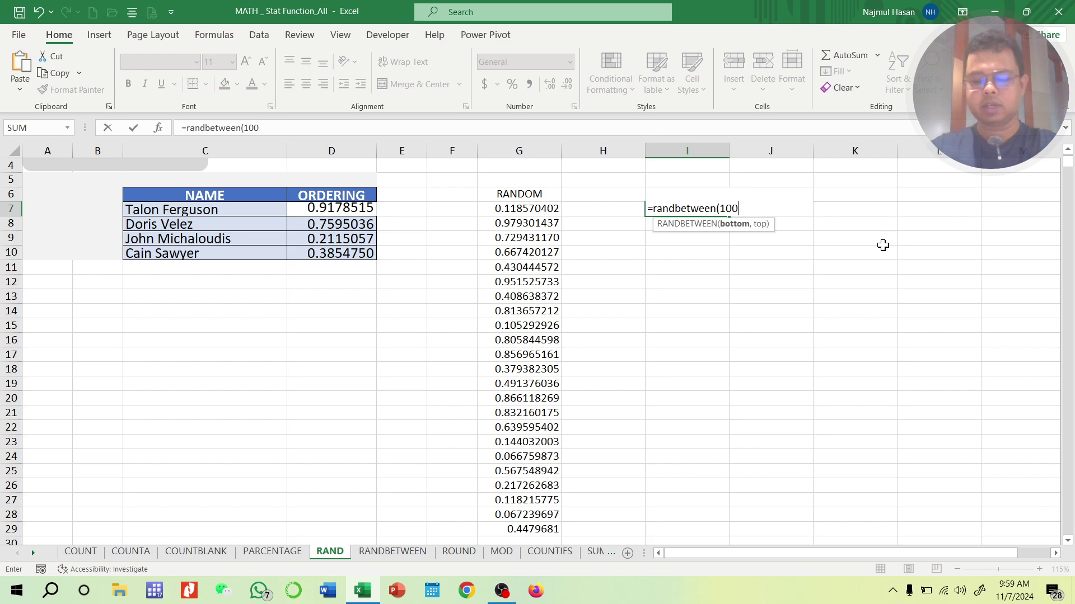
{"action": "type", "text": "0, 10"}
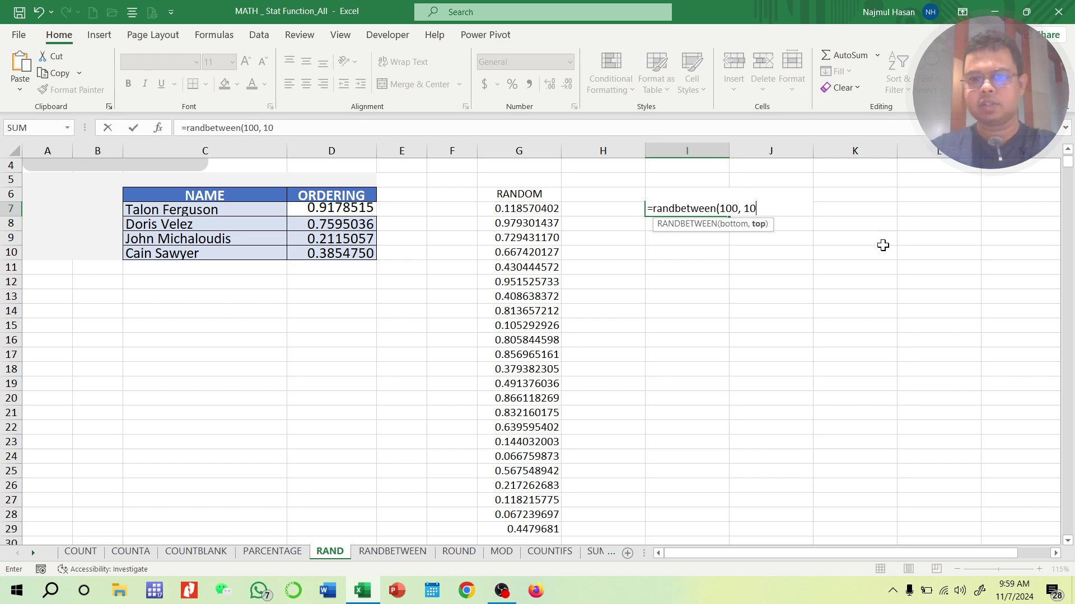
{"action": "type", "text": "000)"}
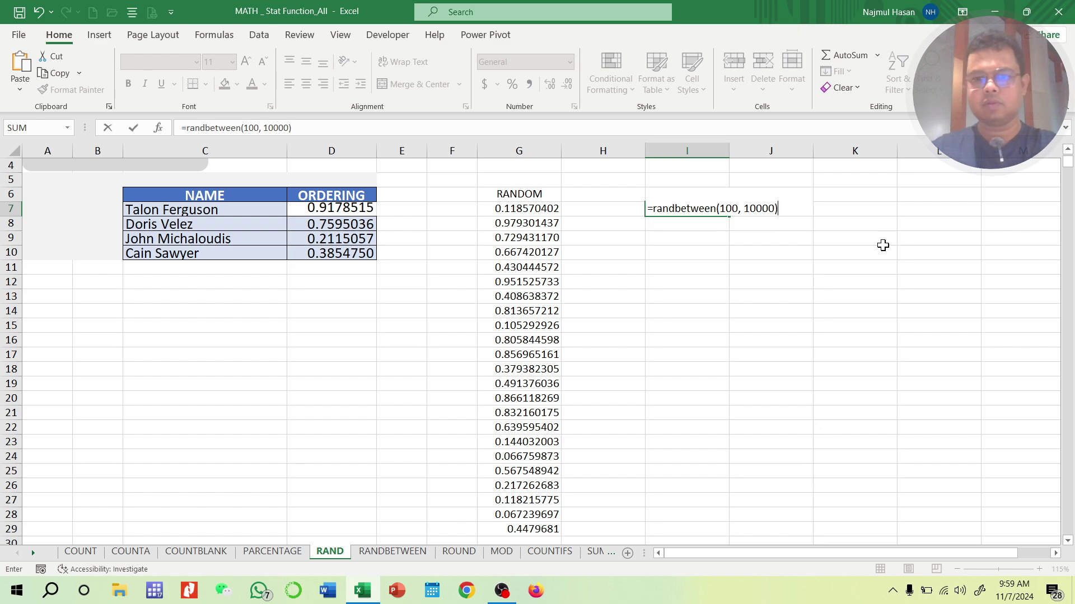
{"action": "key", "text": "Return"}
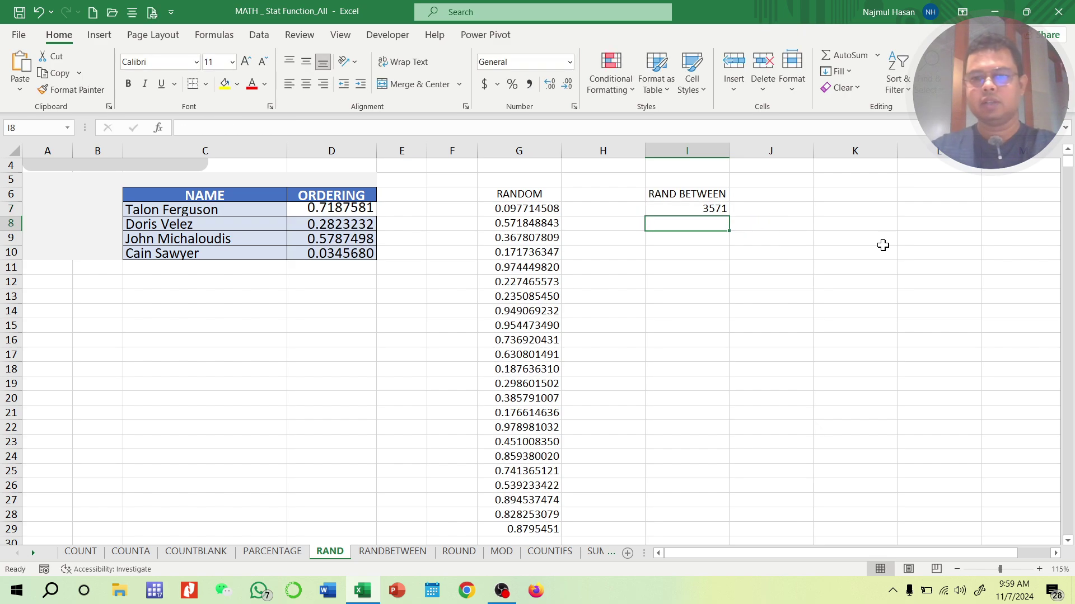
- Fill the RANDBETWEEN formula from cell I7 down to cell I29
{"action": "left_click", "coordinate": [707, 209]}
{"action": "left_click_drag", "start_coordinate": [729, 219], "coordinate": [703, 529]}
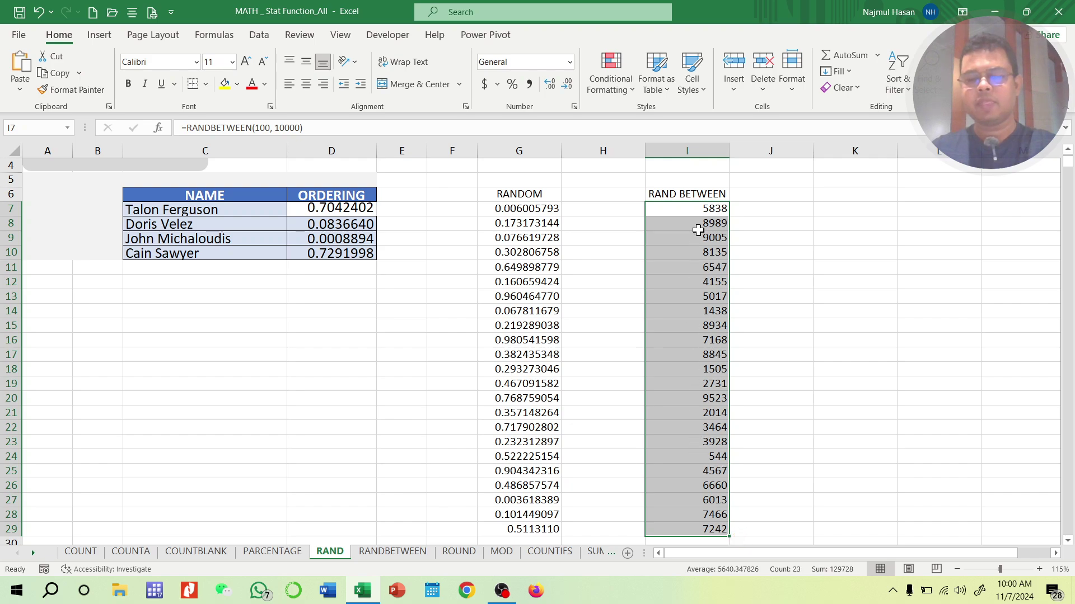
{"action": "left_click", "coordinate": [806, 367]}
{"action": "left_click", "coordinate": [347, 209]}
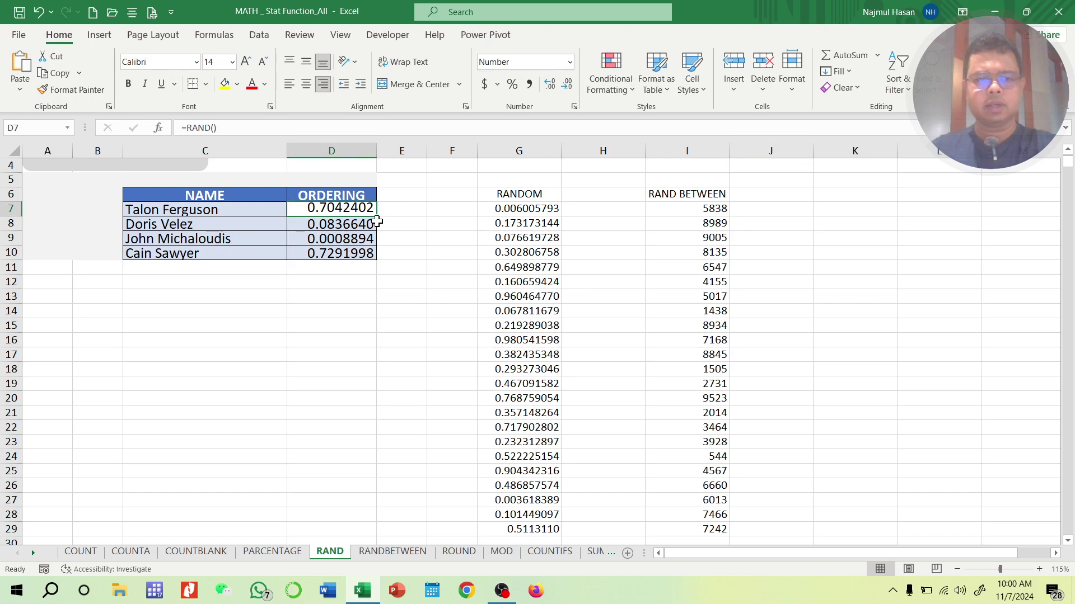
{"action": "key", "text": "Down"}
{"action": "type", "text": "."}
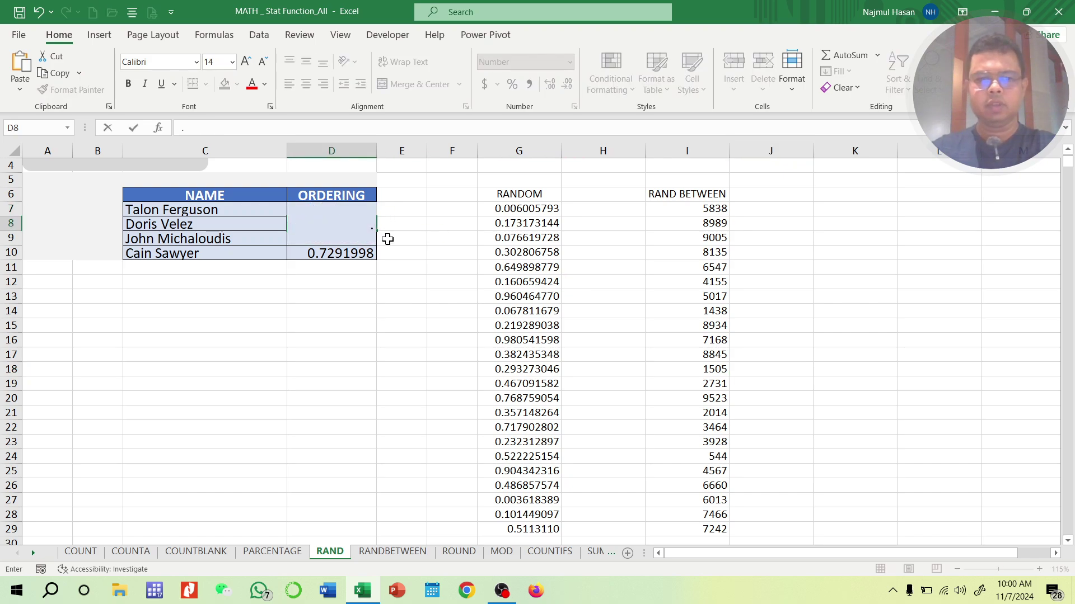
{"action": "left_click", "coordinate": [361, 357]}
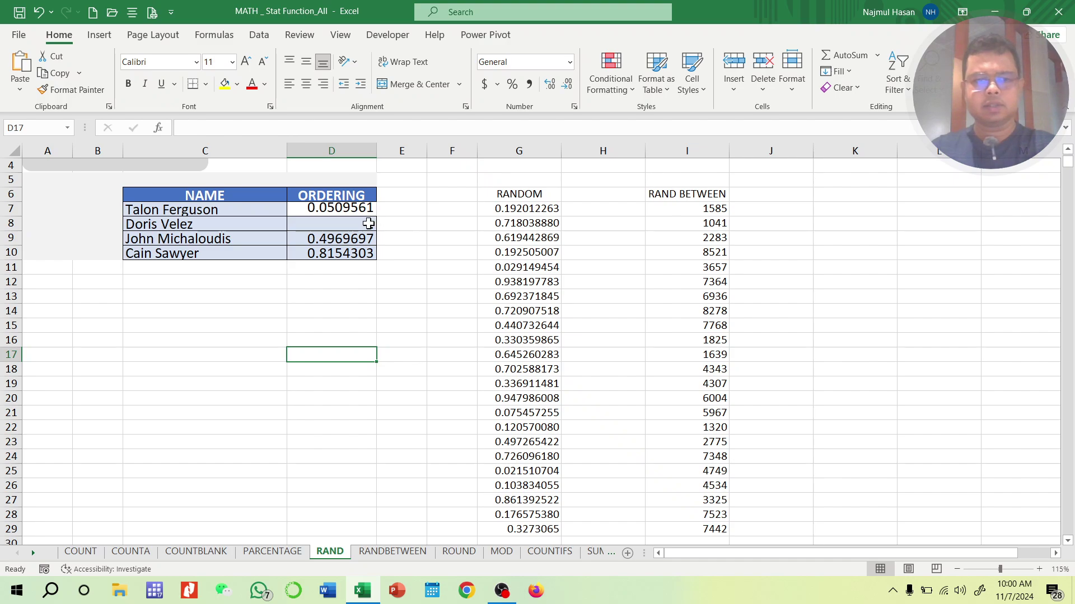
- Fill the RAND formula in the ORDERING column from cell D7 down to cell D10
{"action": "left_click", "coordinate": [371, 226]}
{"action": "left_click", "coordinate": [368, 212]}
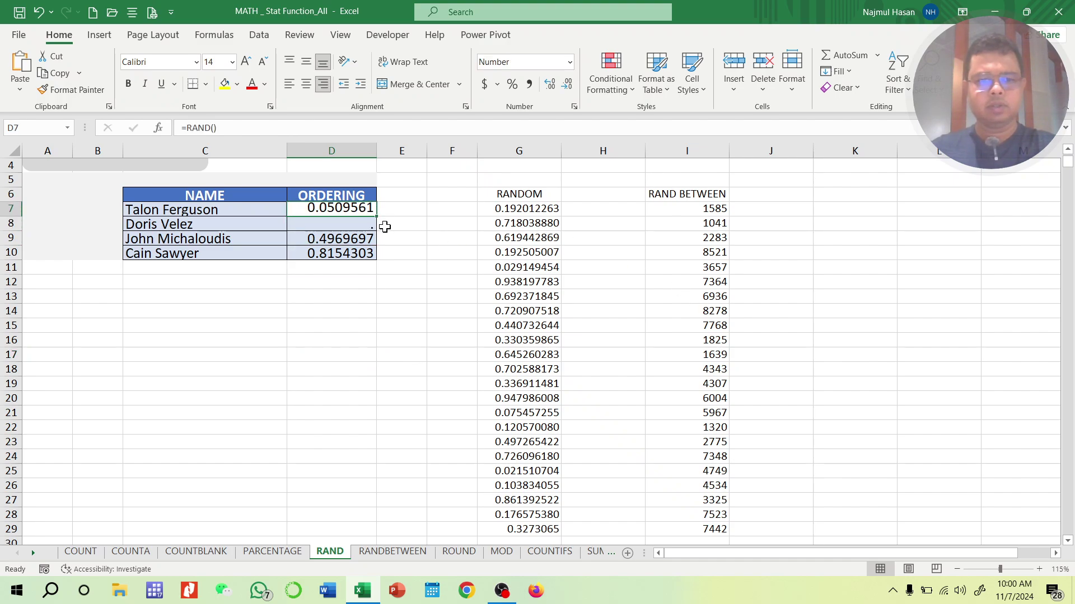
{"action": "left_click_drag", "start_coordinate": [376, 216], "coordinate": [368, 266]}
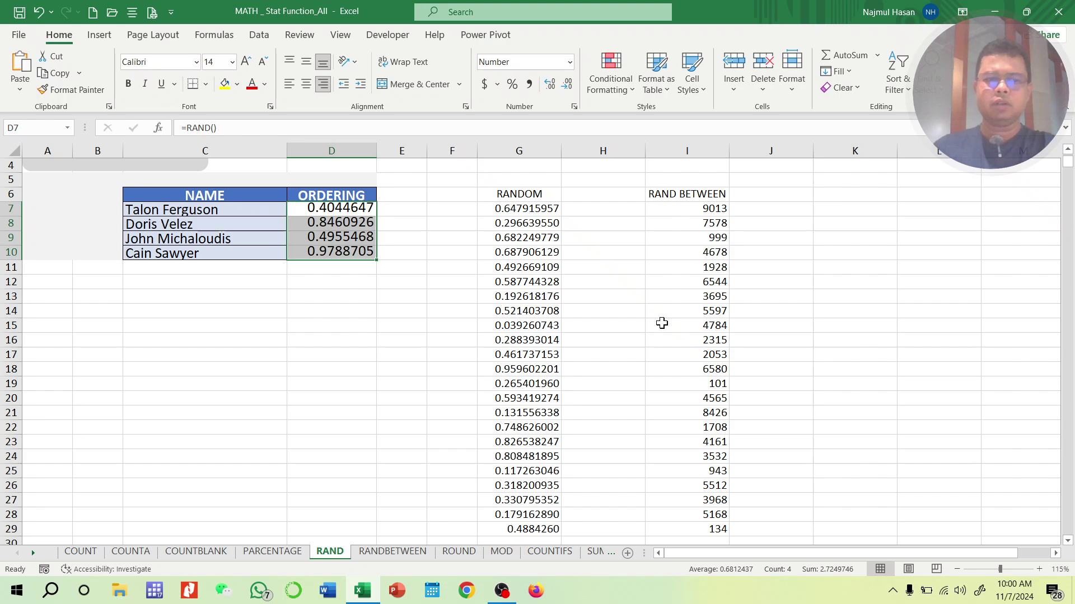
{"action": "left_click", "coordinate": [330, 209]}
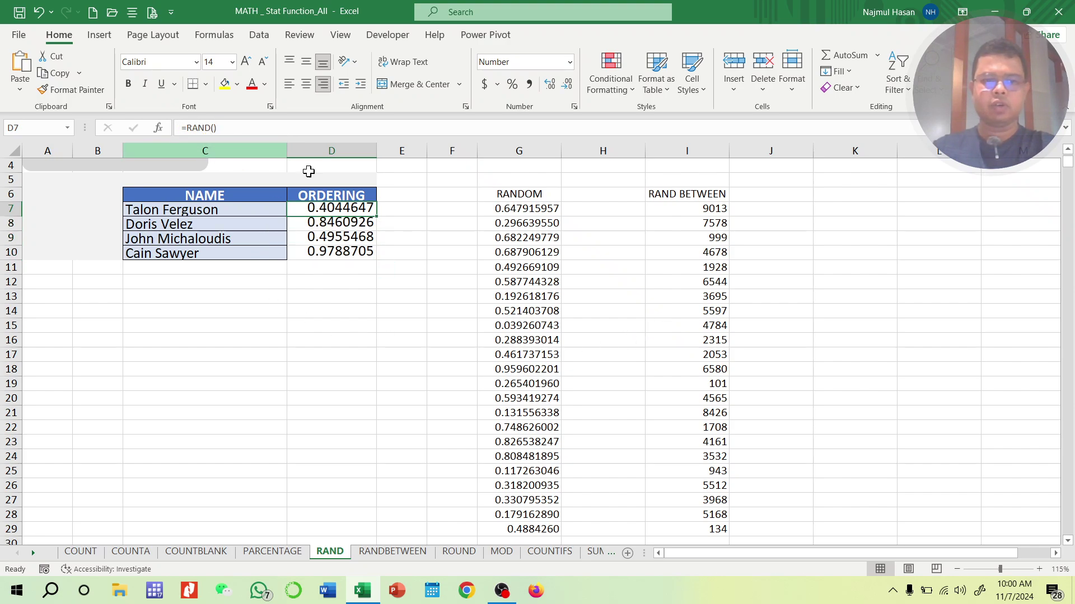
{"action": "left_click", "coordinate": [498, 211]}
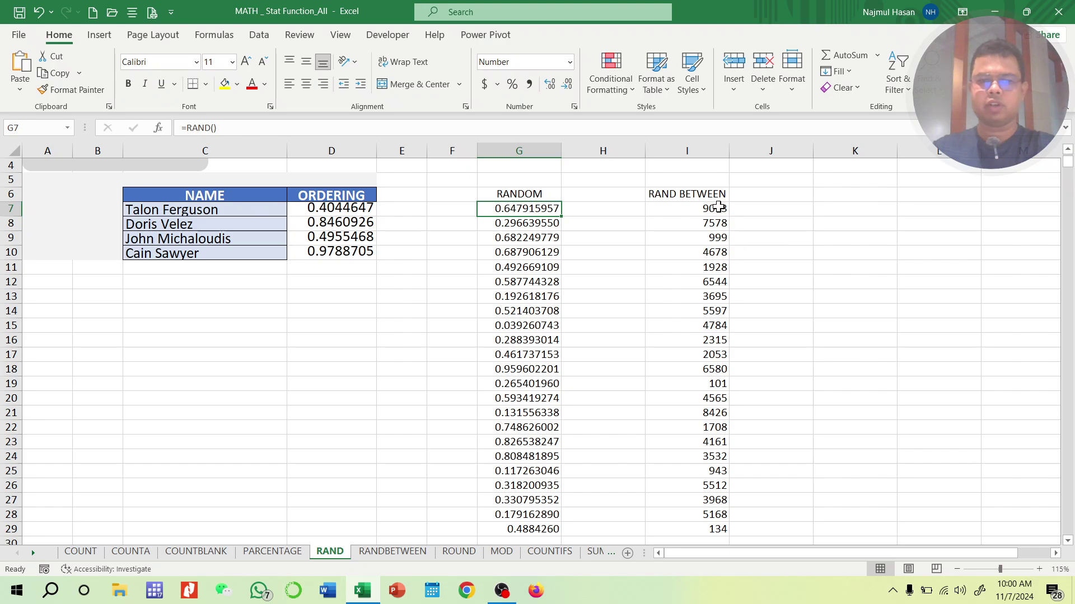
{"action": "left_click", "coordinate": [718, 208]}
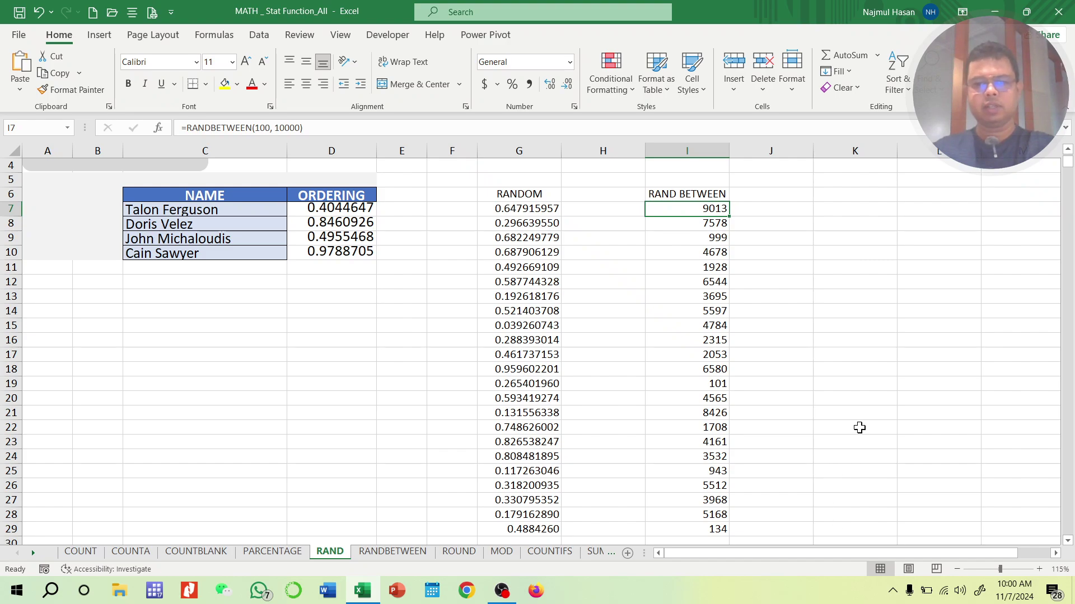
{"action": "left_click", "coordinate": [860, 428]}
- Replace the RANDBETWEEN formulas in cells I7 to I29 with fixed numbers by copying them and pasting values only in place
{"action": "left_click_drag", "start_coordinate": [708, 208], "coordinate": [687, 529]}
{"action": "key", "text": "ctrl+c"}
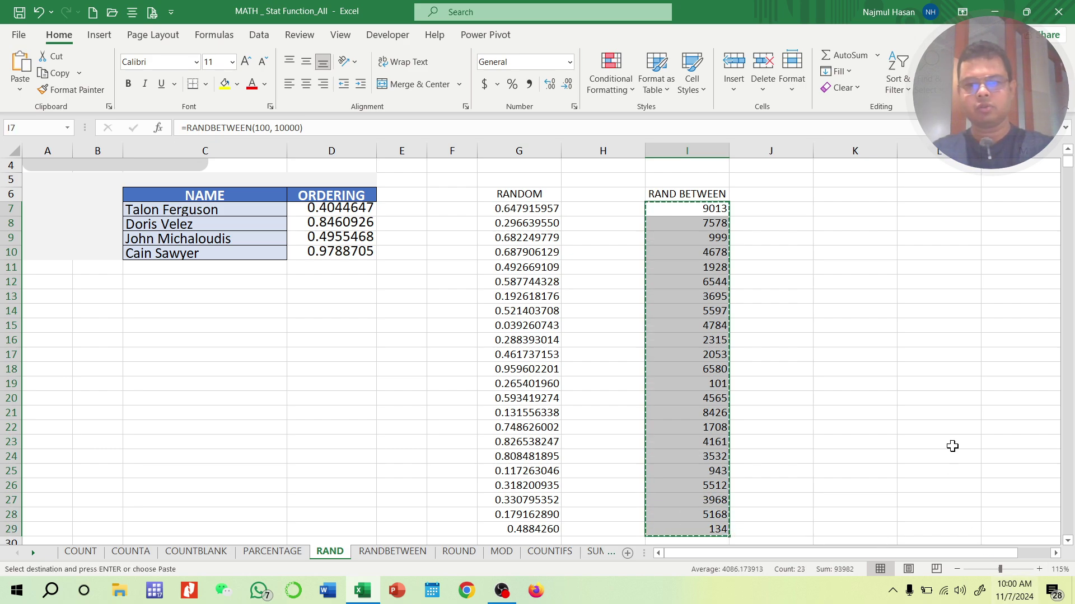
{"action": "right_click", "coordinate": [677, 212]}
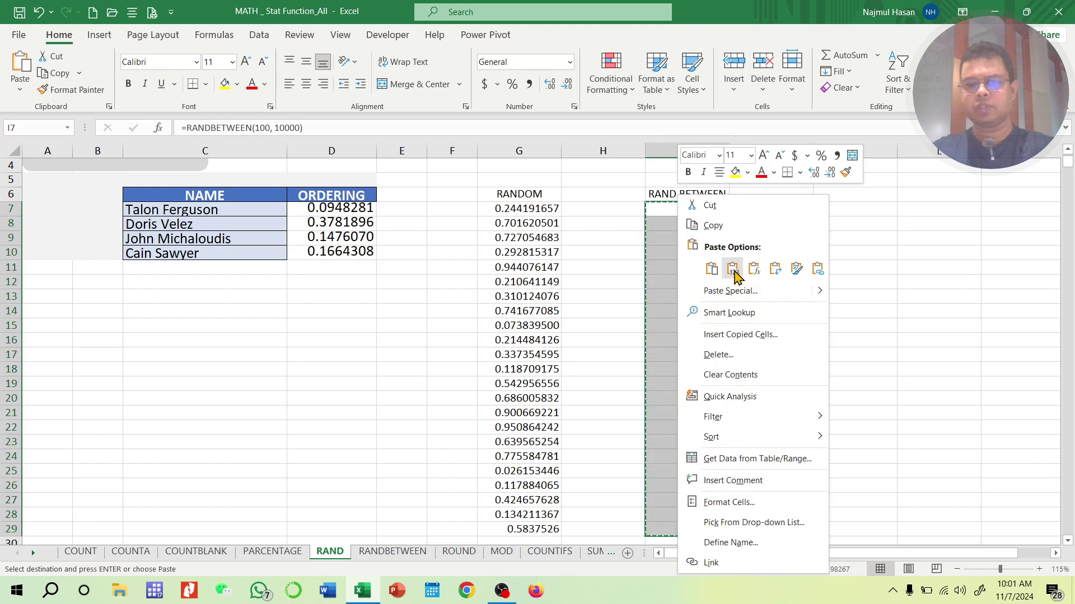
{"action": "left_click", "coordinate": [733, 270]}
{"action": "left_click", "coordinate": [720, 268]}
- Check the content of several cells in the RAND BETWEEN column for fixed numbers instead of formulas
{"action": "left_click", "coordinate": [709, 224]}
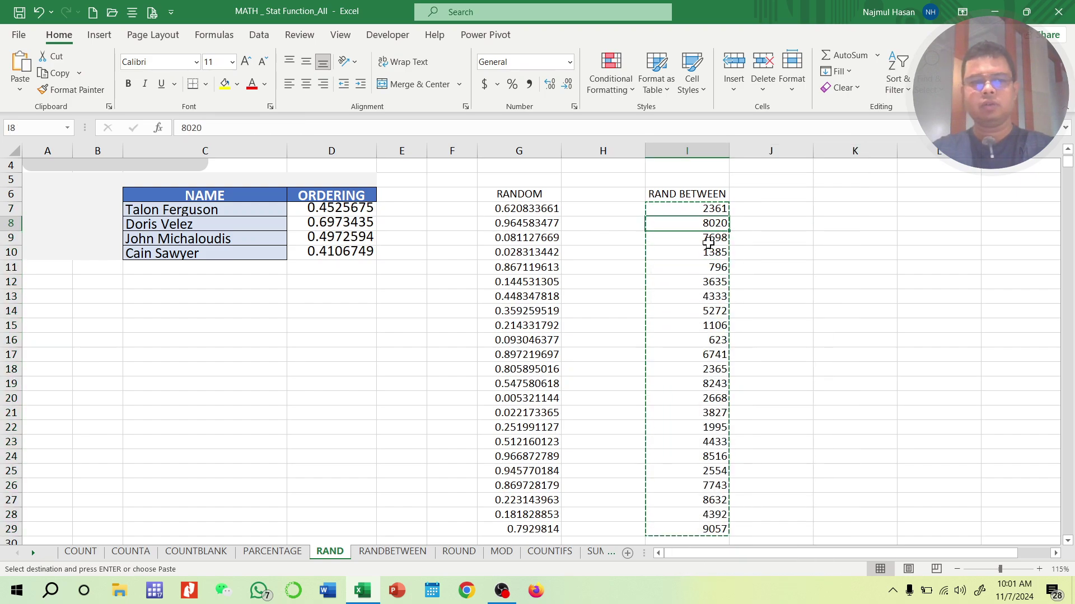
{"action": "left_click", "coordinate": [710, 267]}
{"action": "left_click", "coordinate": [708, 311]}
{"action": "left_click", "coordinate": [706, 341]}
{"action": "left_click", "coordinate": [702, 384]}
{"action": "left_click", "coordinate": [699, 427]}
{"action": "left_click", "coordinate": [703, 456]}
{"action": "left_click", "coordinate": [705, 443]}
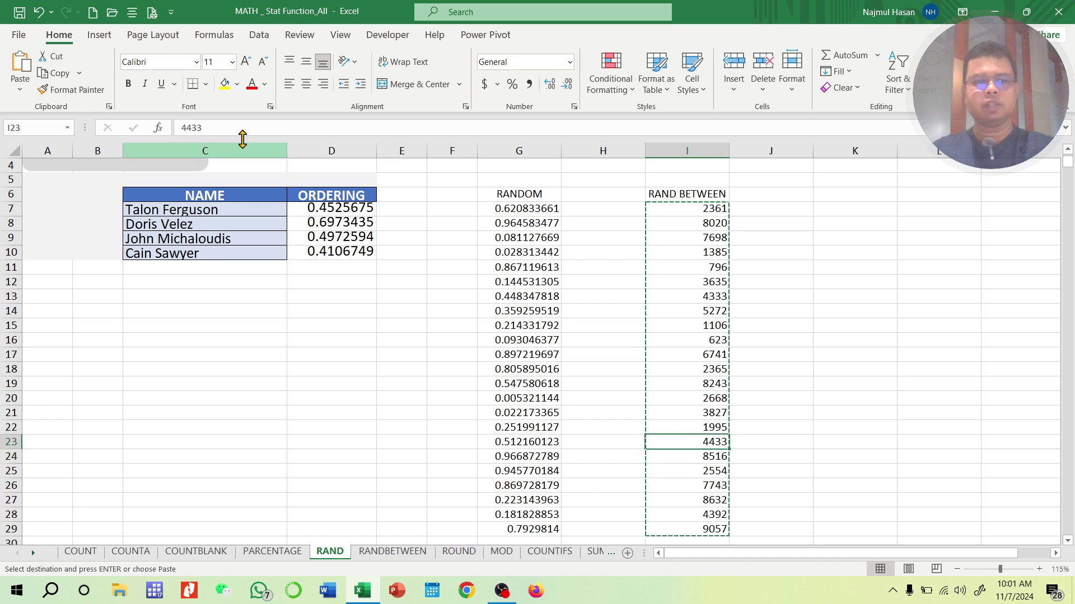
{"action": "left_click_drag", "start_coordinate": [224, 128], "coordinate": [147, 127]}
{"action": "left_click", "coordinate": [694, 267]}
{"action": "left_click", "coordinate": [680, 240]}
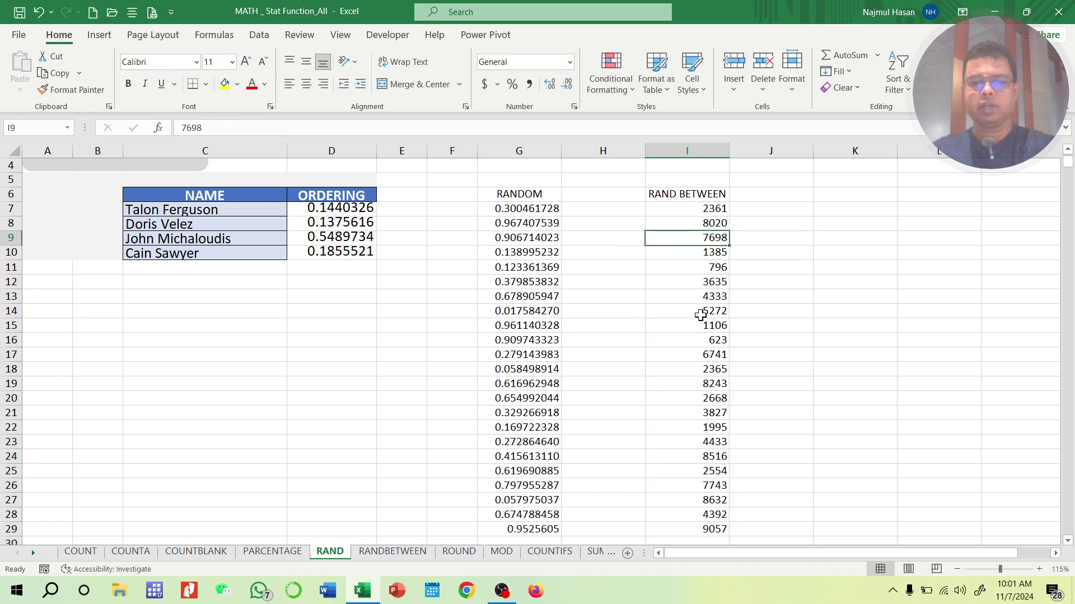
{"action": "left_click", "coordinate": [697, 312]}
{"action": "left_click", "coordinate": [692, 355]}
{"action": "left_click", "coordinate": [904, 322]}
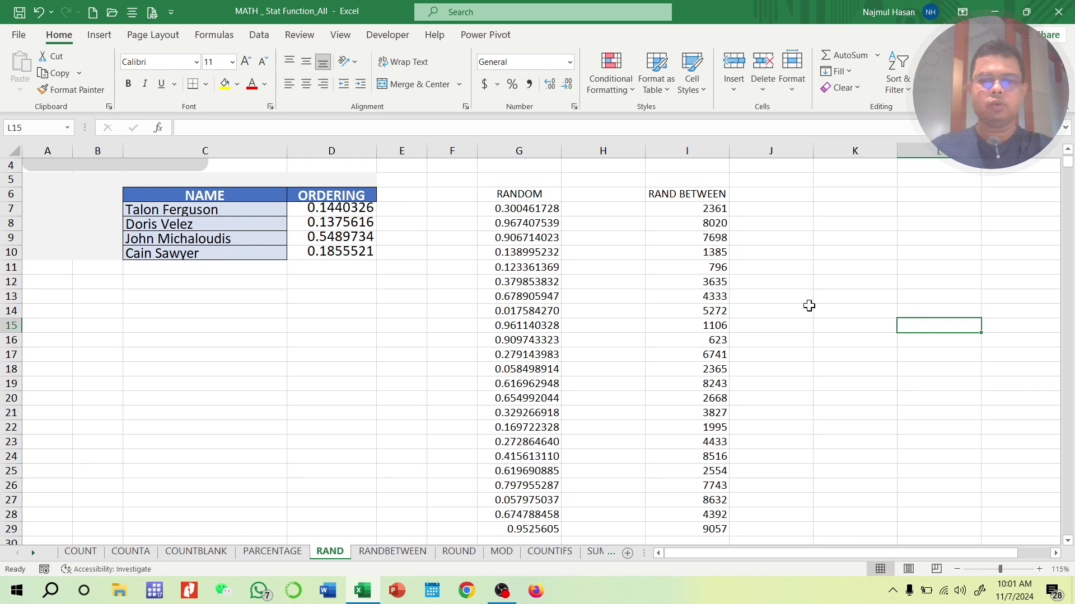
{"action": "left_click", "coordinate": [823, 271]}
{"action": "left_click", "coordinate": [346, 209]}
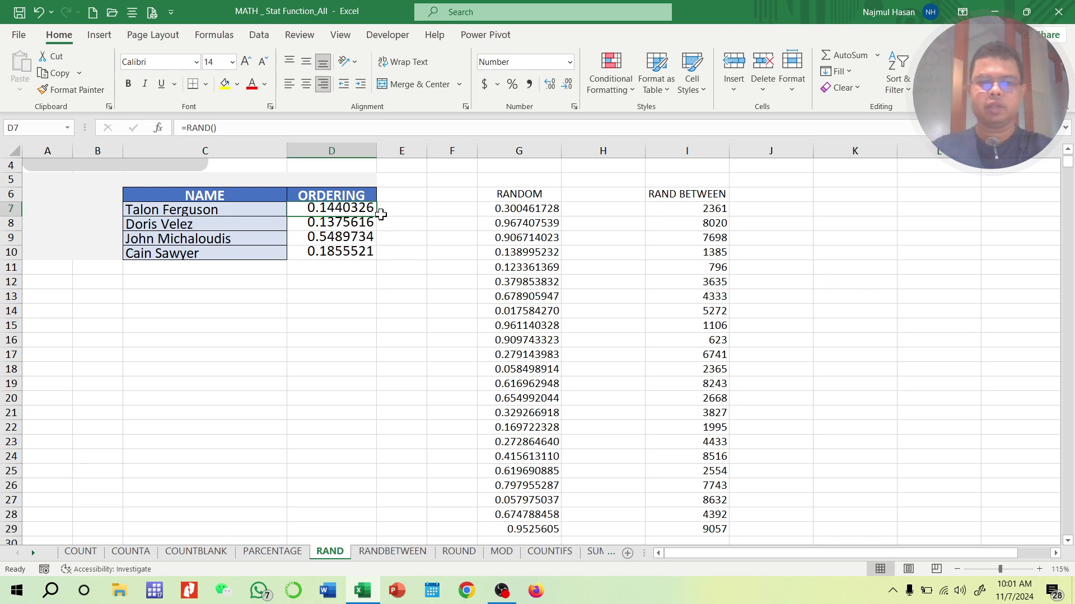
- Refill the ORDERING column with the RAND formula from cell D7 through D10
{"action": "left_click_drag", "start_coordinate": [376, 216], "coordinate": [376, 258]}
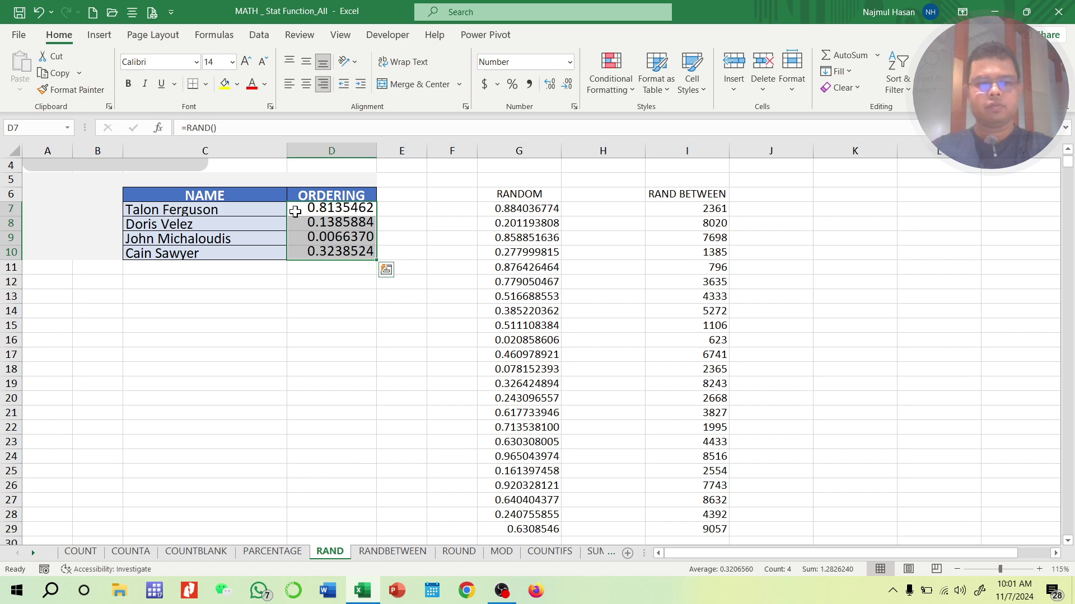
{"action": "scroll", "coordinate": [371, 339], "scroll_direction": "up", "scroll_amount": 1}
- Clear the old results from column E on the ROUND sheet
{"action": "left_click", "coordinate": [399, 553]}
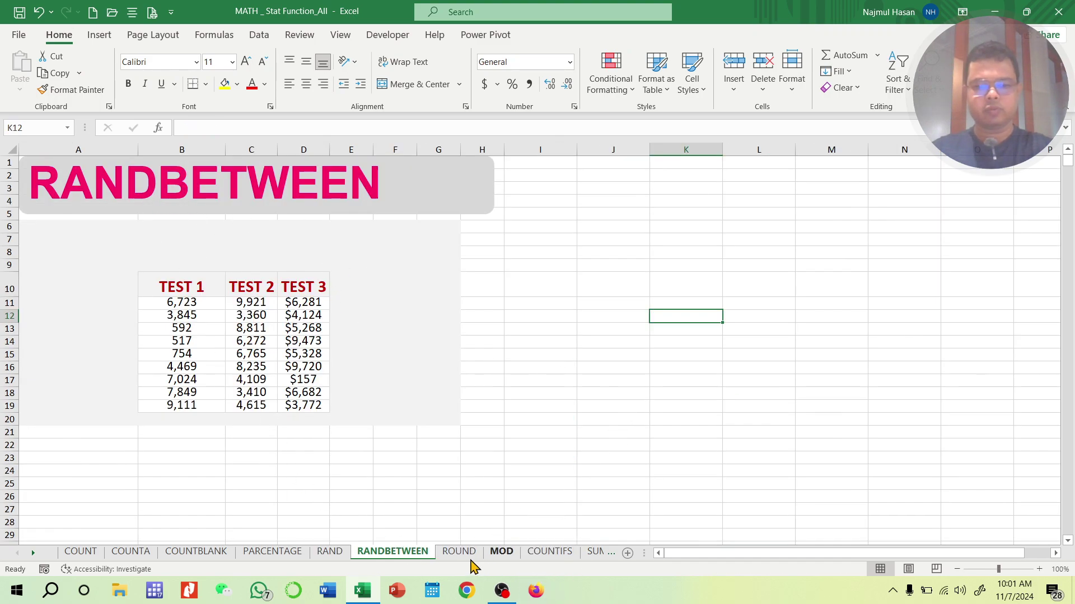
{"action": "left_click", "coordinate": [458, 554]}
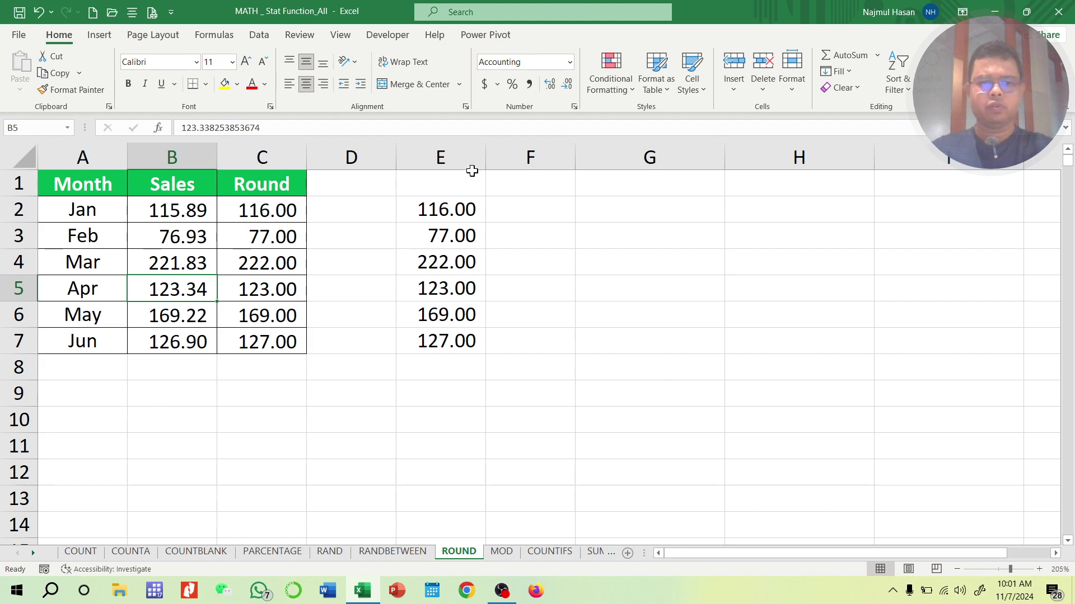
{"action": "left_click", "coordinate": [465, 145]}
{"action": "key", "text": "Delete"}
{"action": "left_click", "coordinate": [659, 317]}
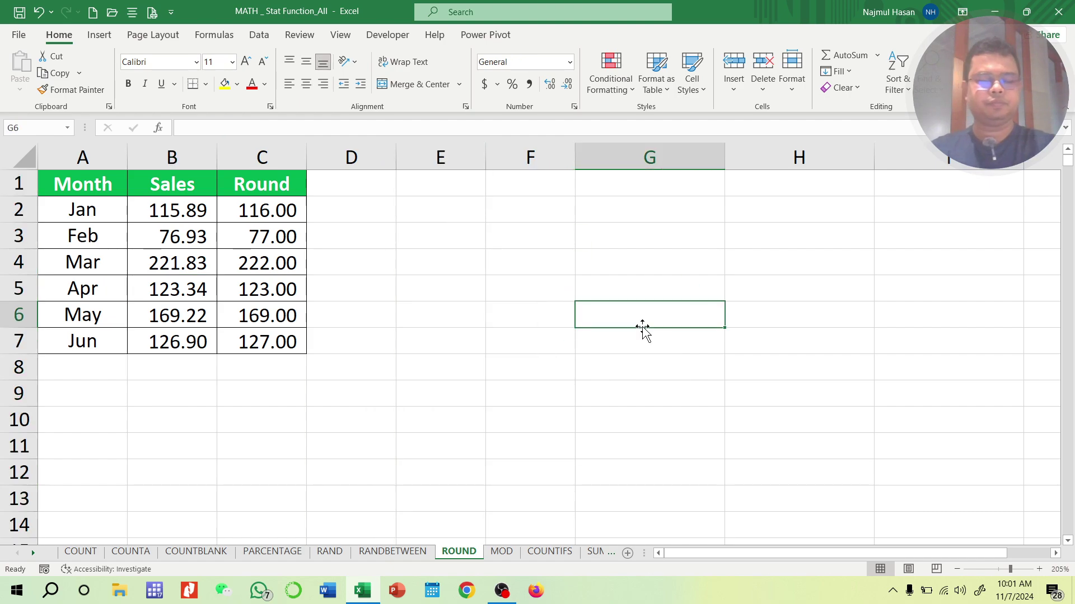
- Enter =ROUND(B2,0) in cell E2 to round the January sales value to zero decimal places
{"action": "left_click_drag", "start_coordinate": [83, 180], "coordinate": [277, 343]}
{"action": "left_click", "coordinate": [492, 310]}
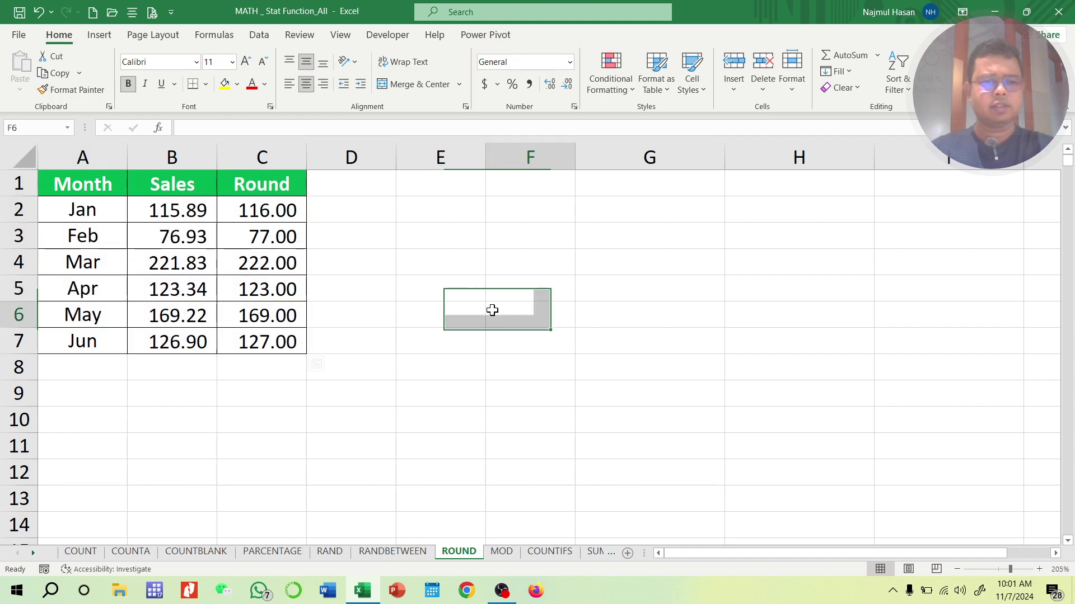
{"action": "left_click_drag", "start_coordinate": [167, 210], "coordinate": [175, 340]}
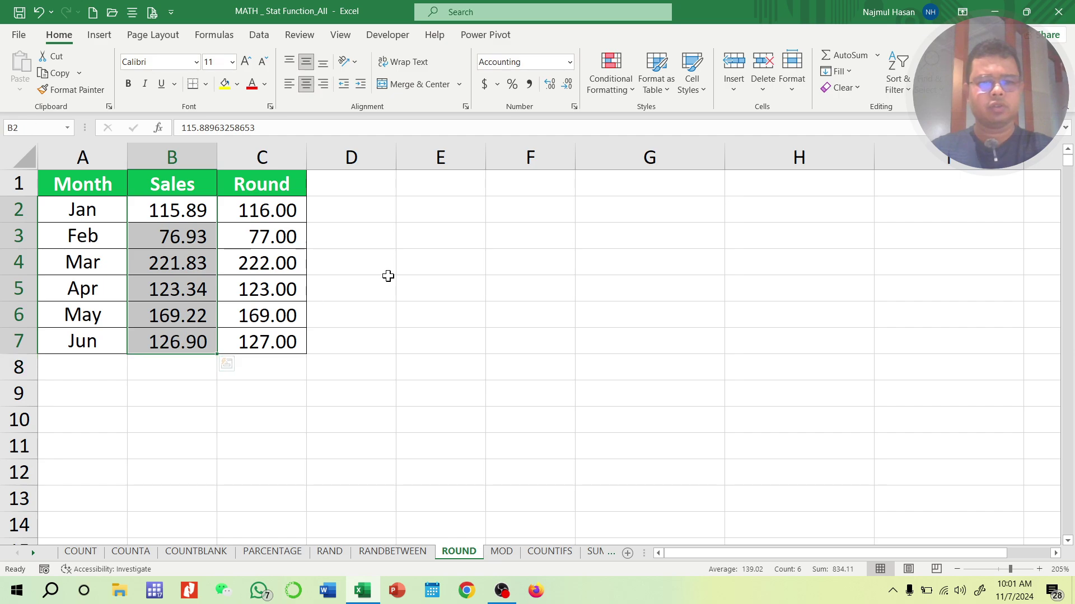
{"action": "left_click", "coordinate": [429, 208]}
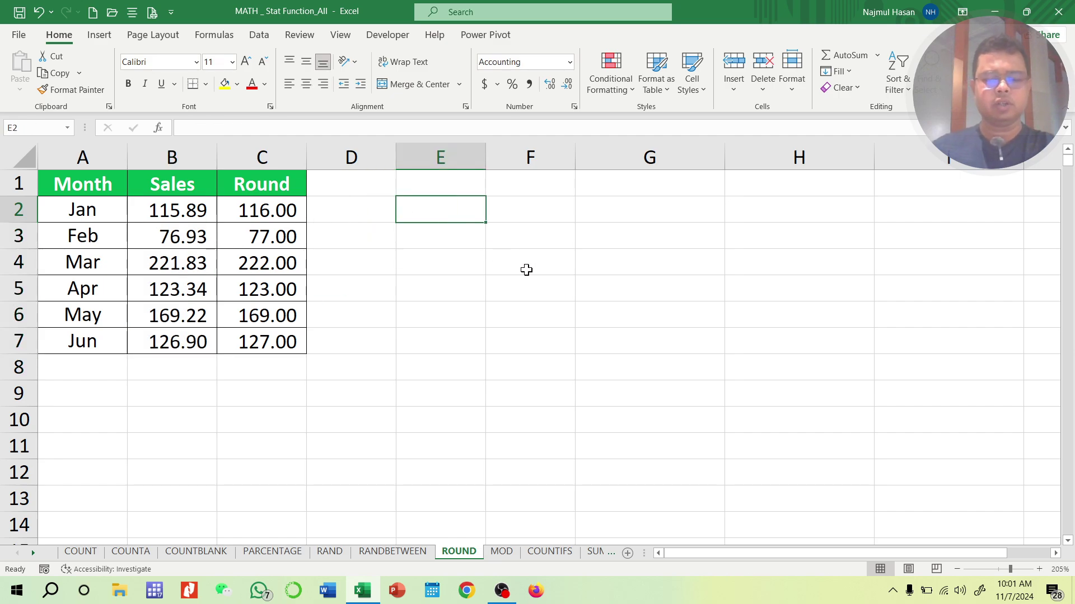
{"action": "type", "text": "="}
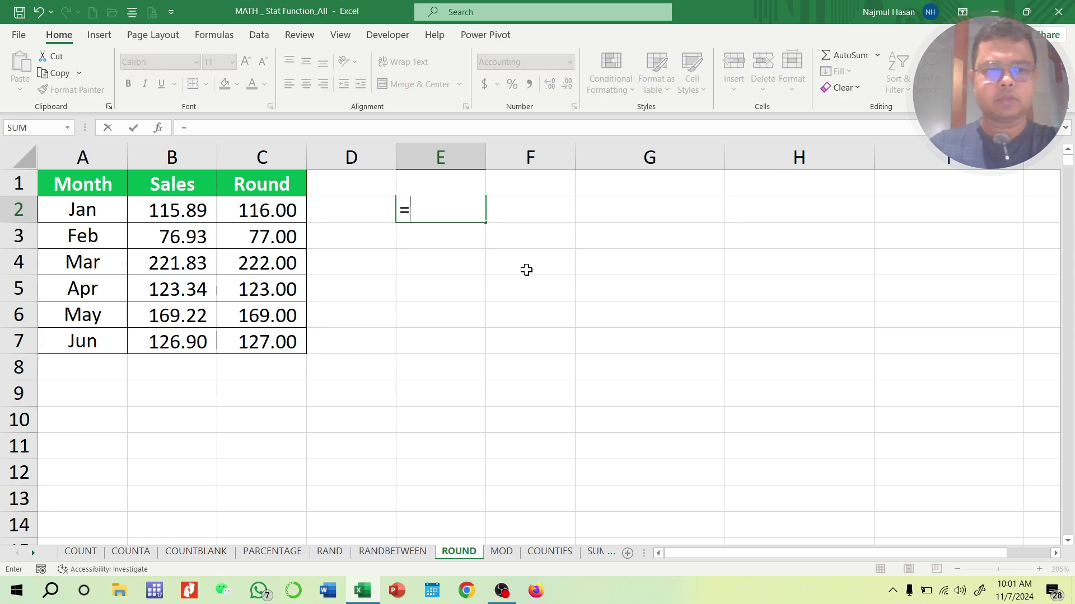
{"action": "type", "text": "roun"}
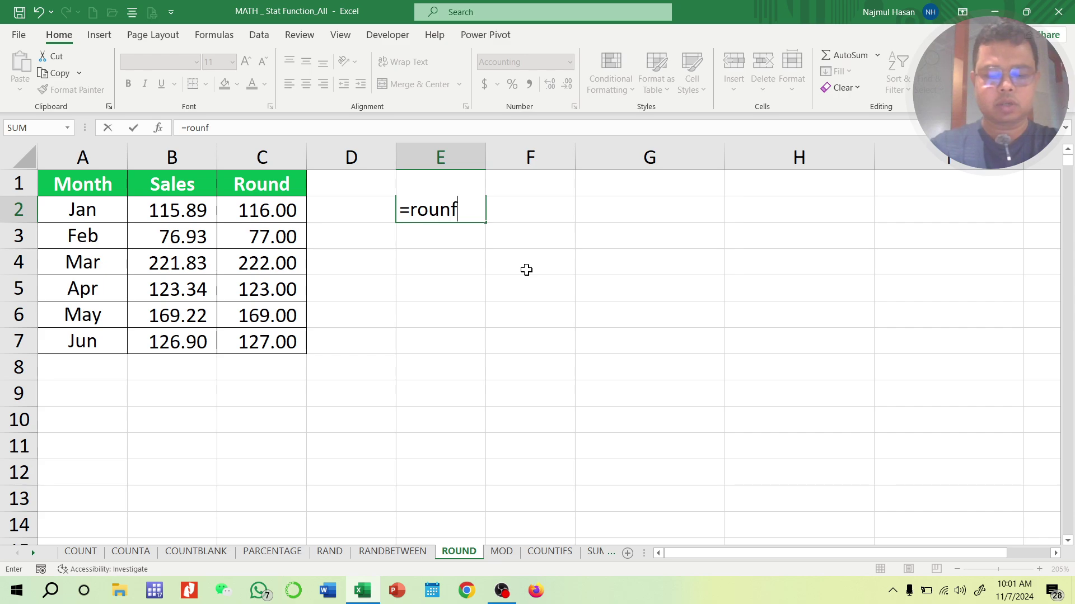
{"action": "type", "text": "d("}
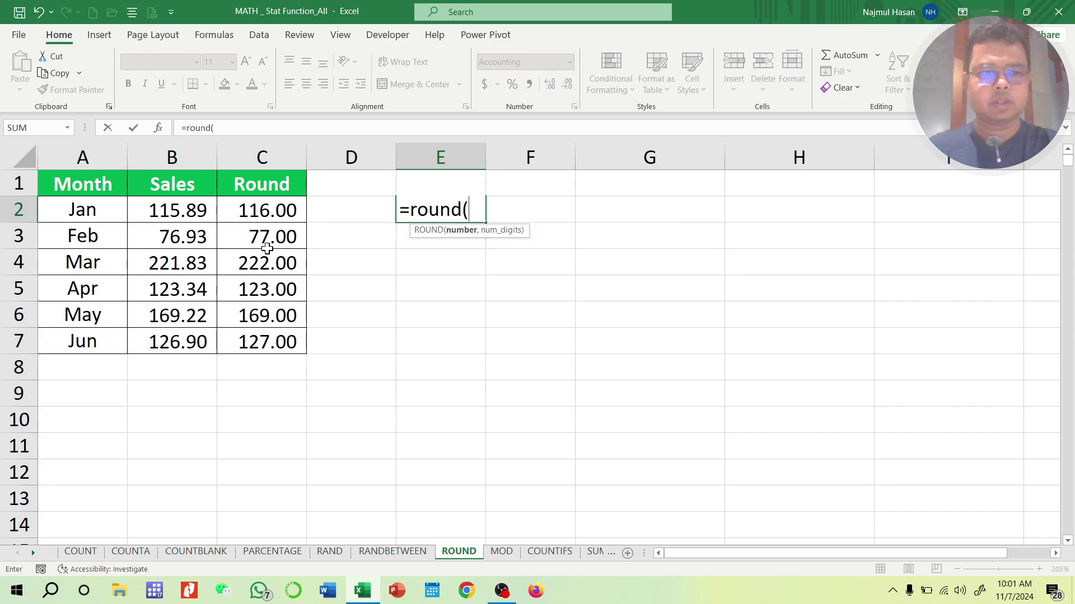
{"action": "left_click_drag", "start_coordinate": [198, 203], "coordinate": [180, 345]}
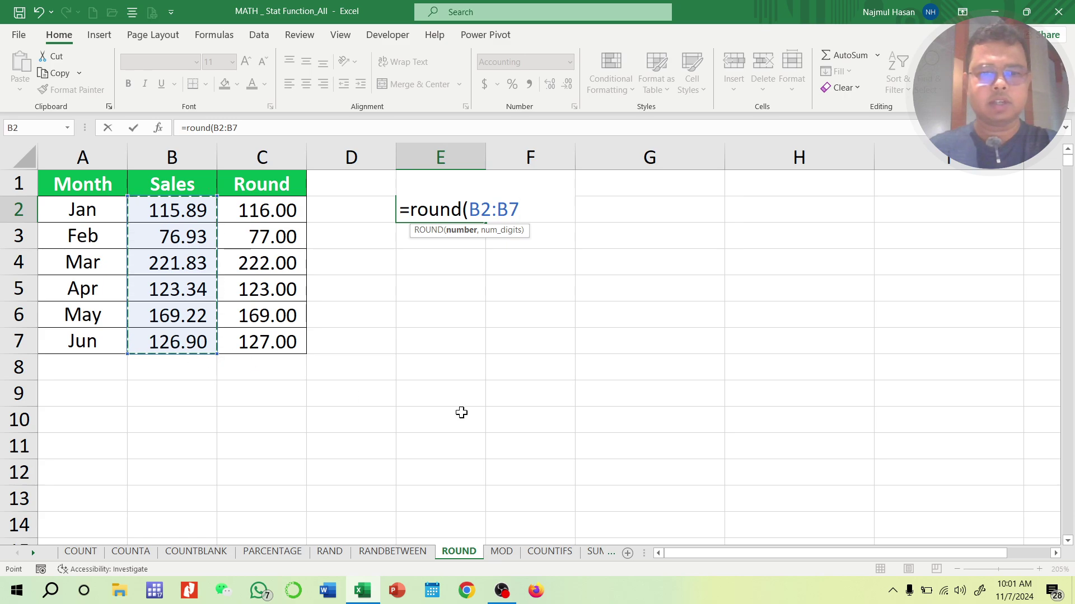
{"action": "left_click", "coordinate": [210, 207]}
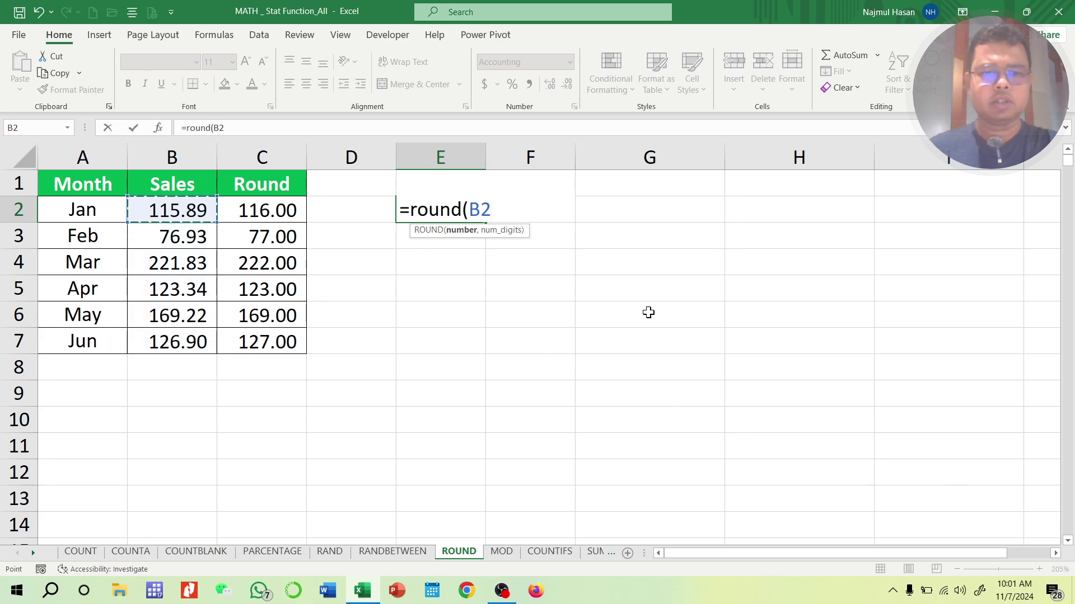
{"action": "type", "text": ",0)"}
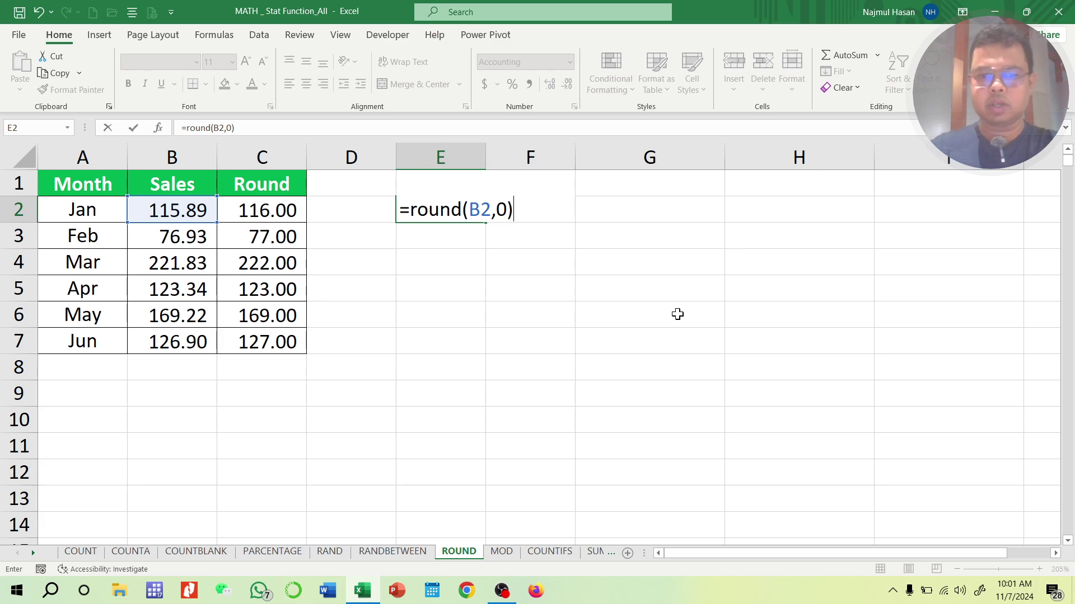
{"action": "key", "text": "Return"}
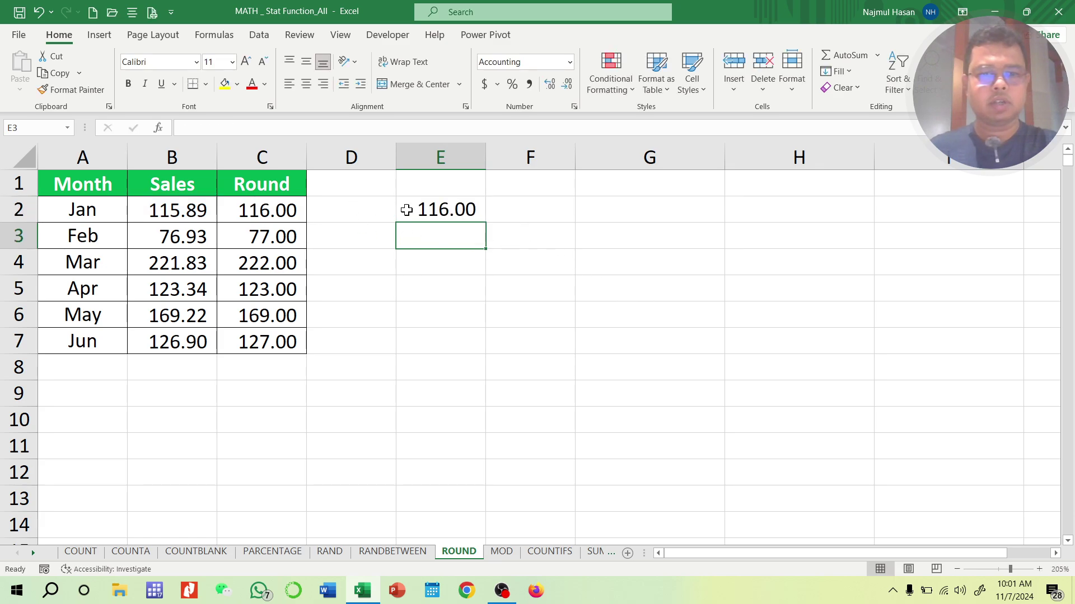
- Fill the ROUND formula from cell E2 down to E7 and compare the April sales value with its rounded result
{"action": "left_click", "coordinate": [442, 210]}
{"action": "left_click_drag", "start_coordinate": [489, 225], "coordinate": [487, 356]}
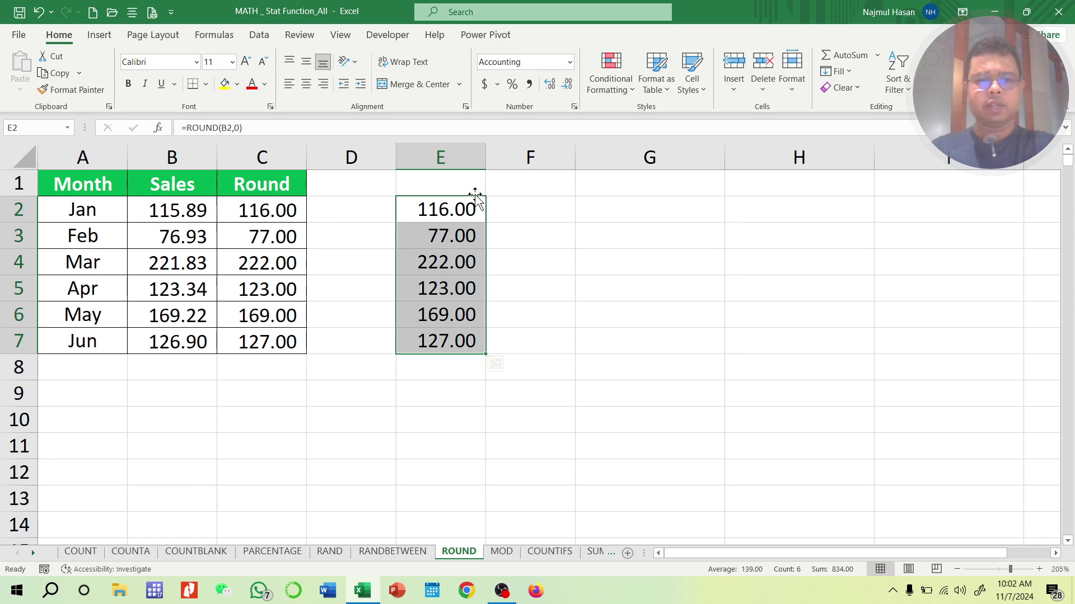
{"action": "left_click", "coordinate": [423, 209]}
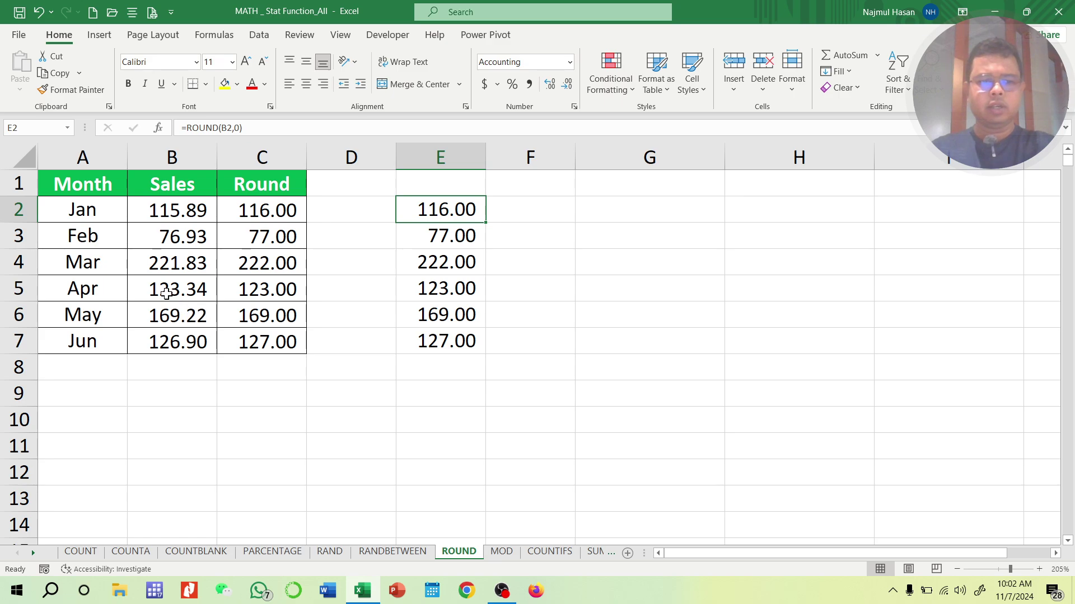
{"action": "left_click_drag", "start_coordinate": [163, 288], "coordinate": [222, 288]}
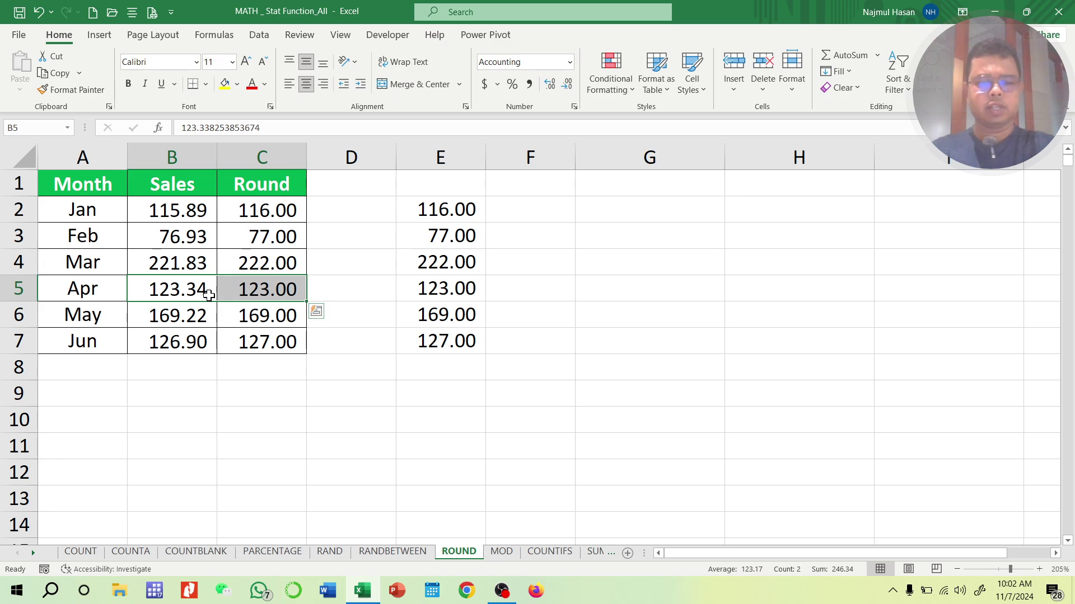
{"action": "left_click", "coordinate": [430, 290]}
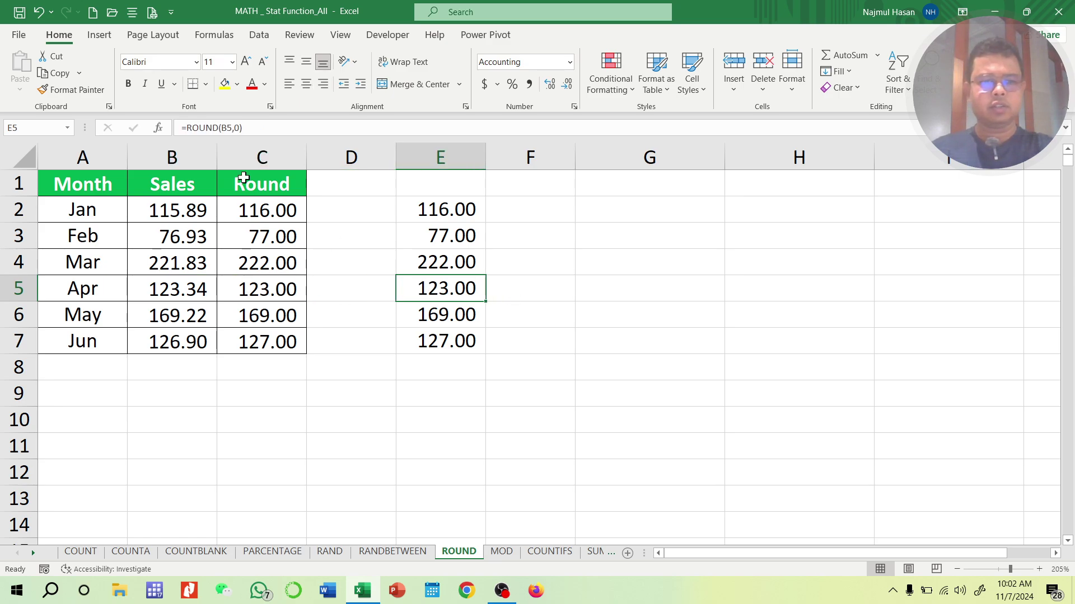
- Clear the old MOD results from column G on the MOD sheet
{"action": "left_click", "coordinate": [502, 551]}
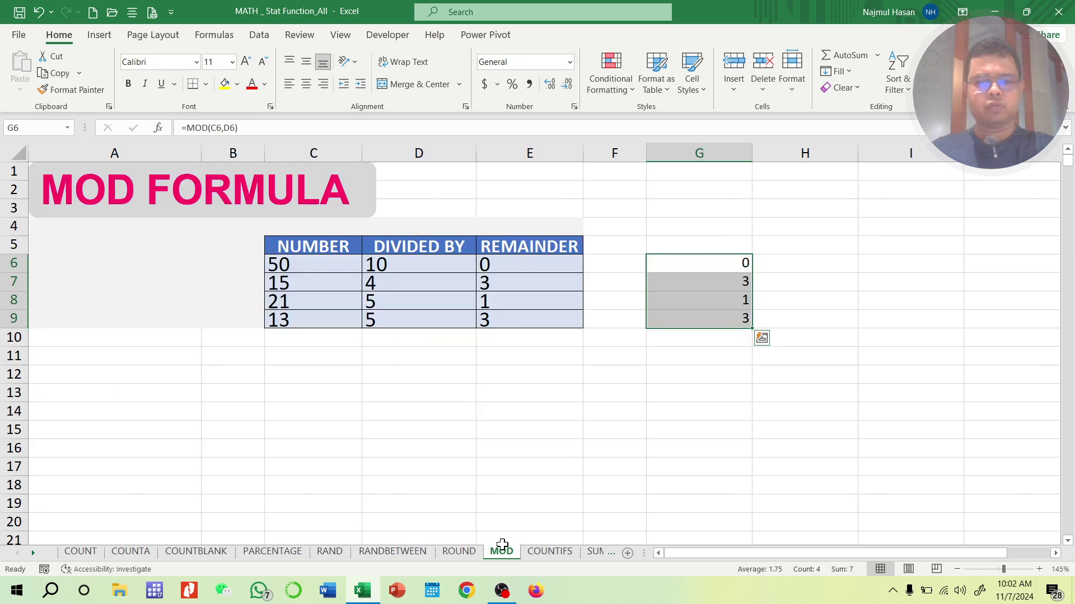
{"action": "left_click_drag", "start_coordinate": [700, 374], "coordinate": [721, 421]}
{"action": "left_click", "coordinate": [695, 157]}
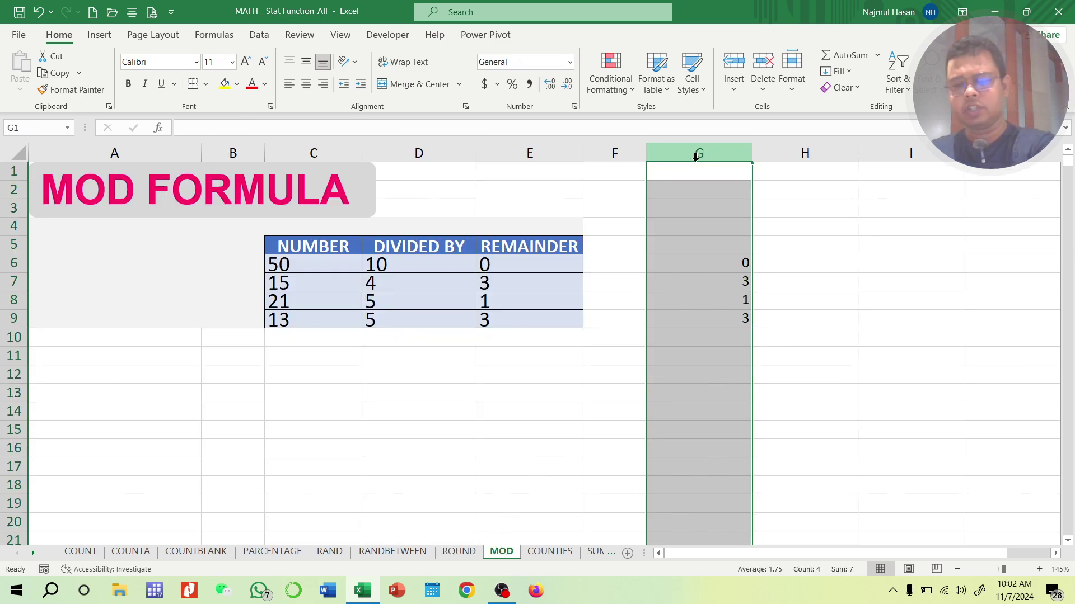
{"action": "key", "text": "Delete"}
{"action": "left_click", "coordinate": [457, 445]}
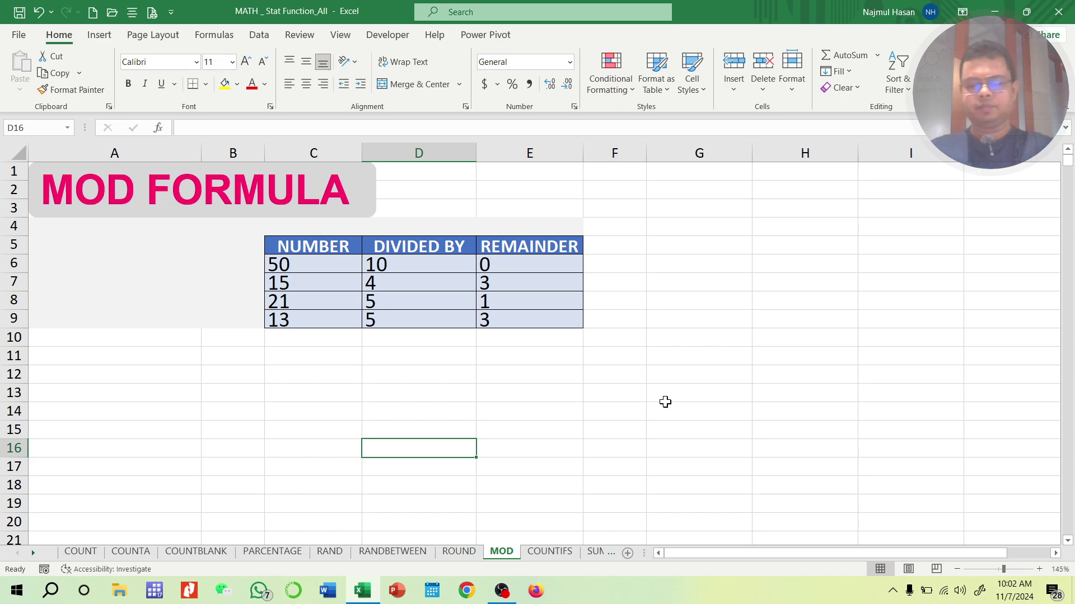
- Enter 12/5 as a division example in cell D13 and clear the cell again
{"action": "left_click", "coordinate": [418, 393]}
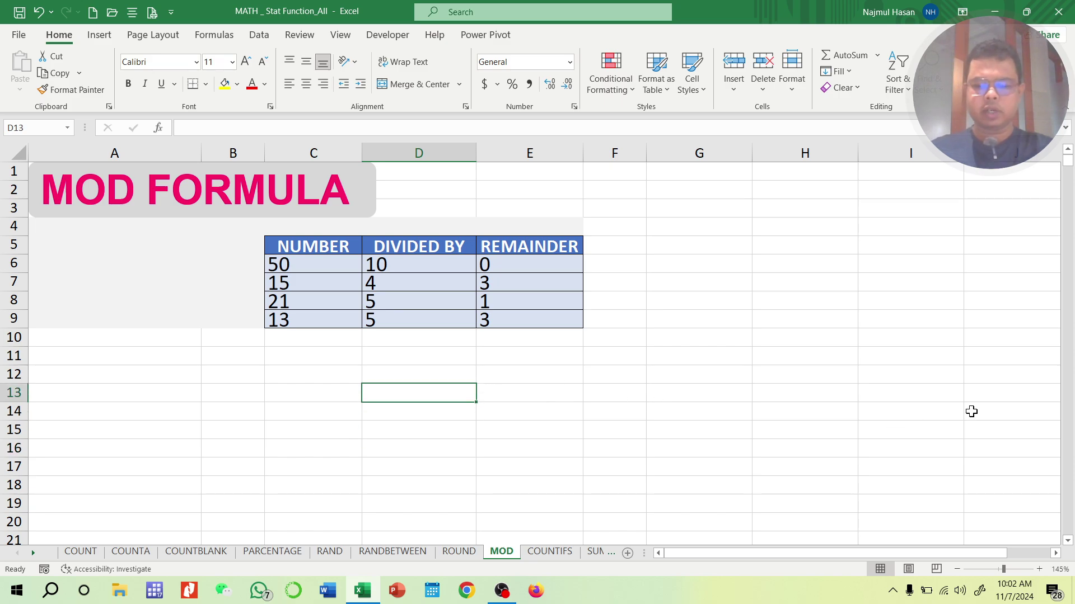
{"action": "type", "text": "12/5"}
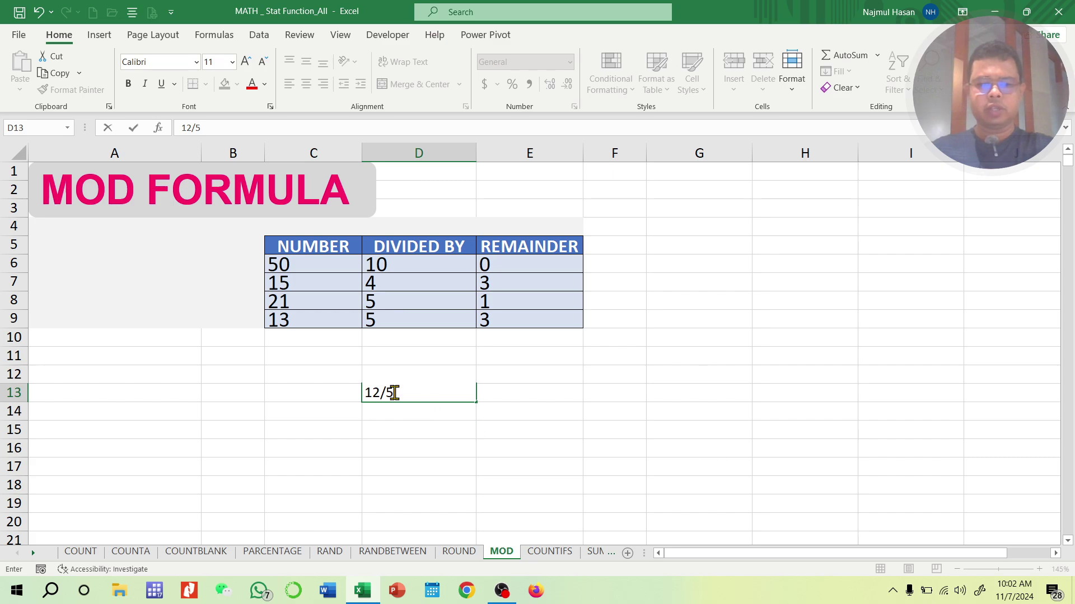
{"action": "double_click", "coordinate": [376, 393]}
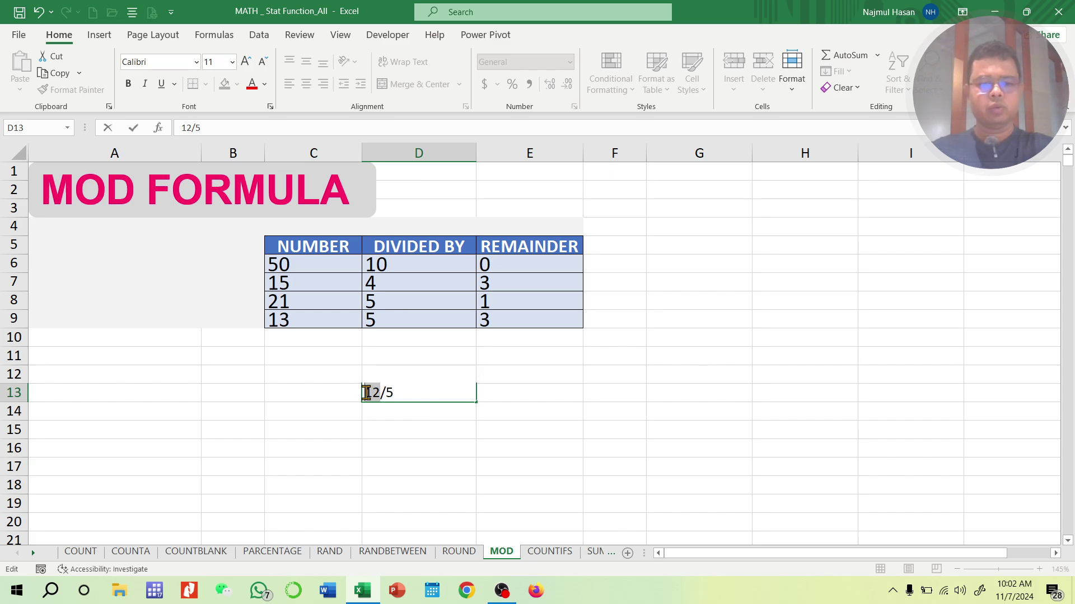
{"action": "left_click", "coordinate": [493, 428]}
{"action": "left_click", "coordinate": [460, 394]}
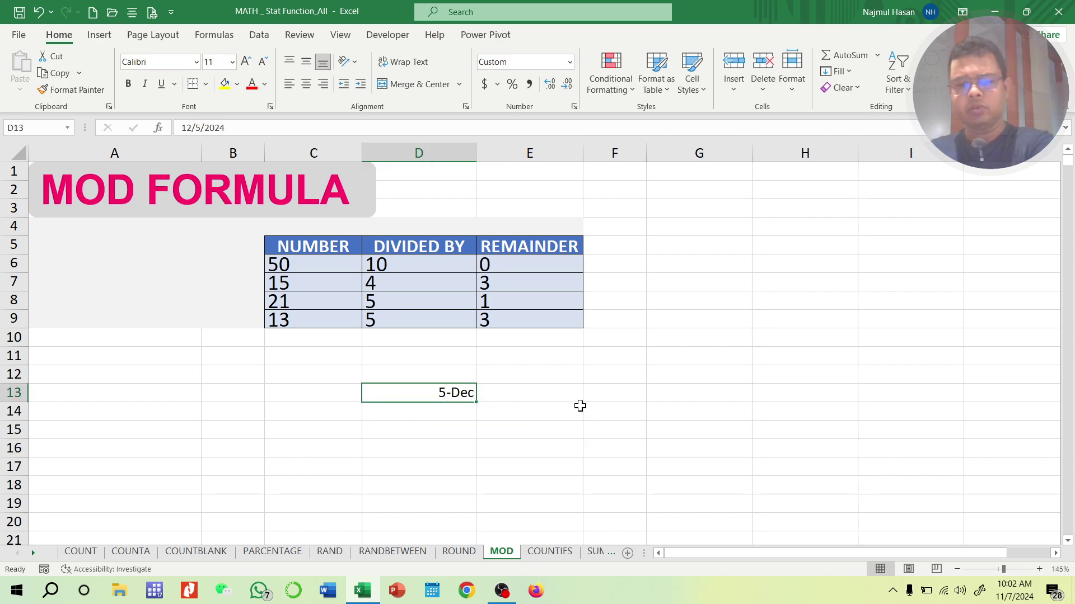
{"action": "key", "text": "Delete"}
{"action": "left_click", "coordinate": [707, 426]}
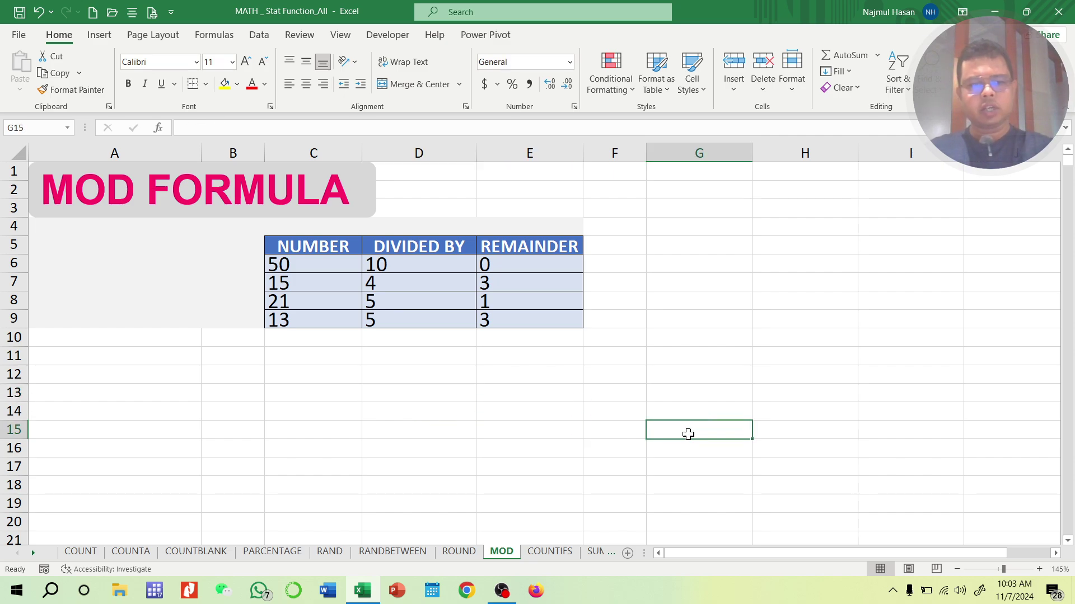
- Enter =MOD(C6,D6) in cell G6 to calculate the remainder for the first number in the table
{"action": "left_click", "coordinate": [678, 263]}
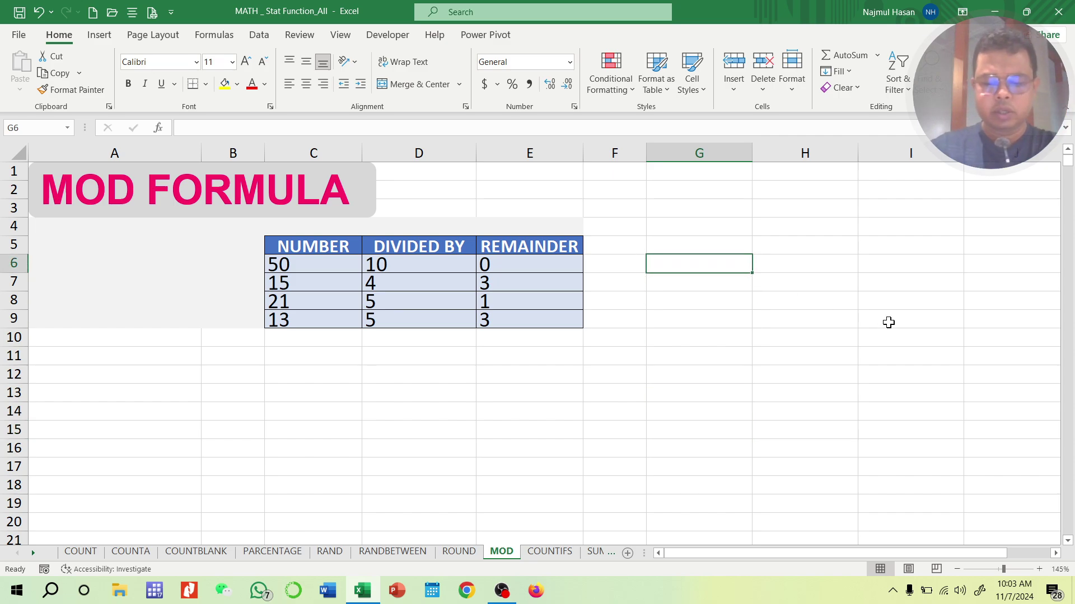
{"action": "type", "text": "=mod("}
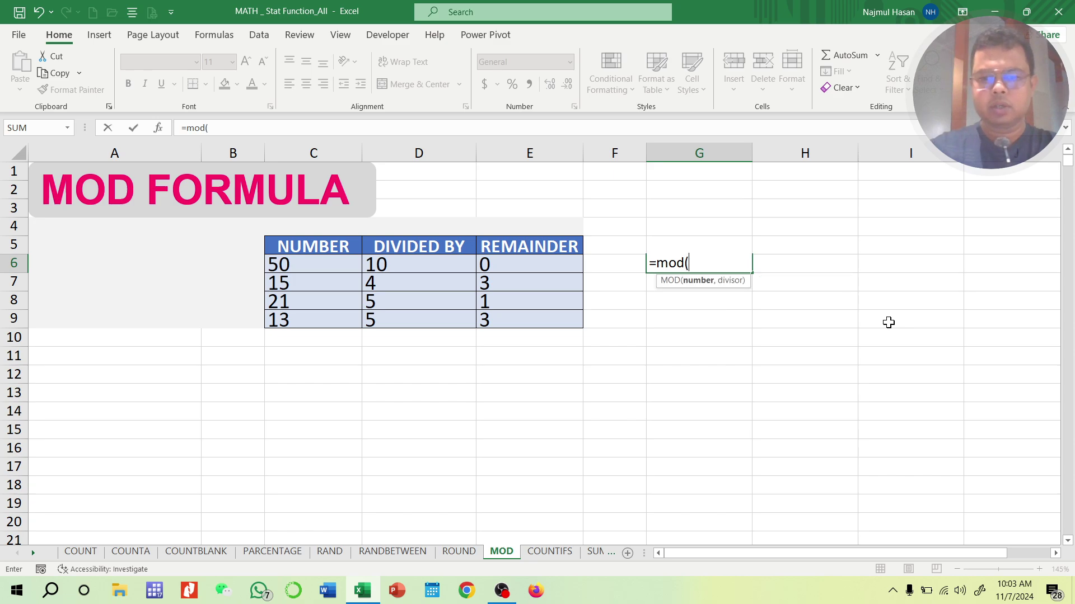
{"action": "left_click", "coordinate": [328, 267]}
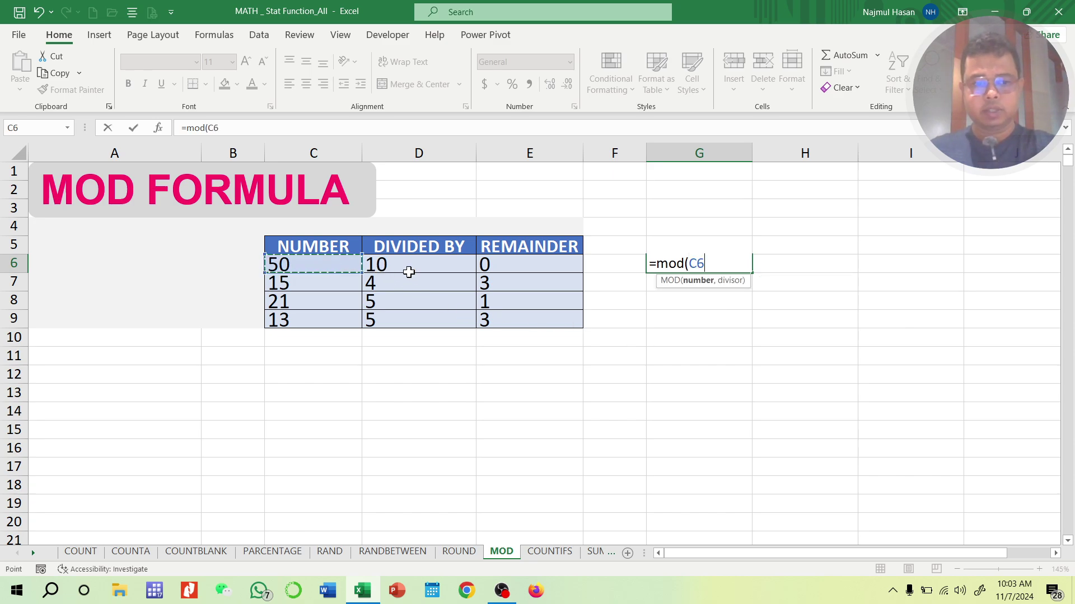
{"action": "type", "text": "/"}
{"action": "left_click", "coordinate": [440, 265]}
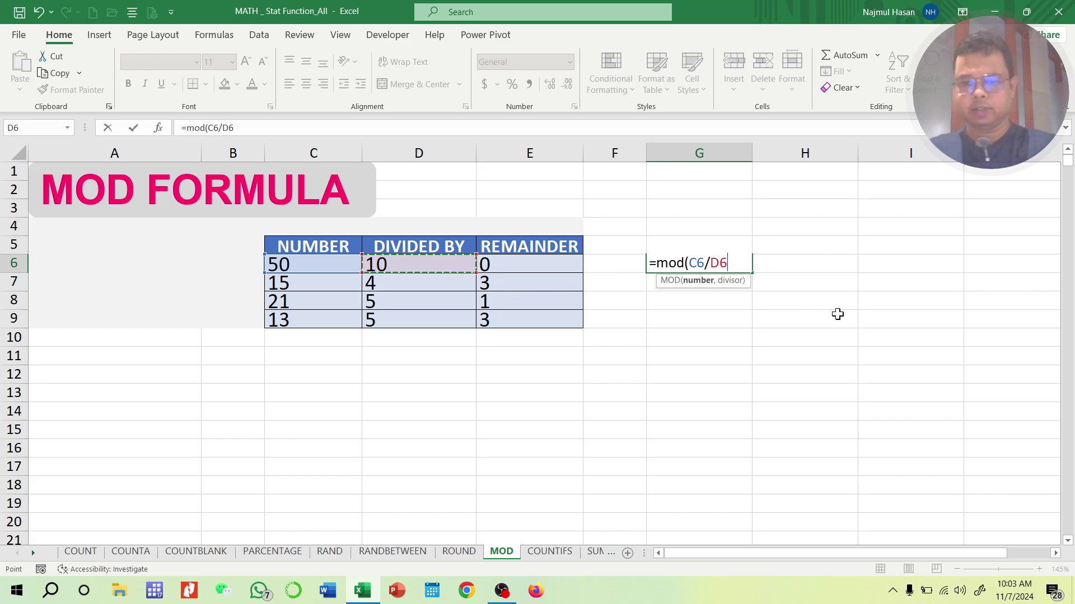
{"action": "key", "text": "BackSpace"}
{"action": "key", "text": "BackSpace"}
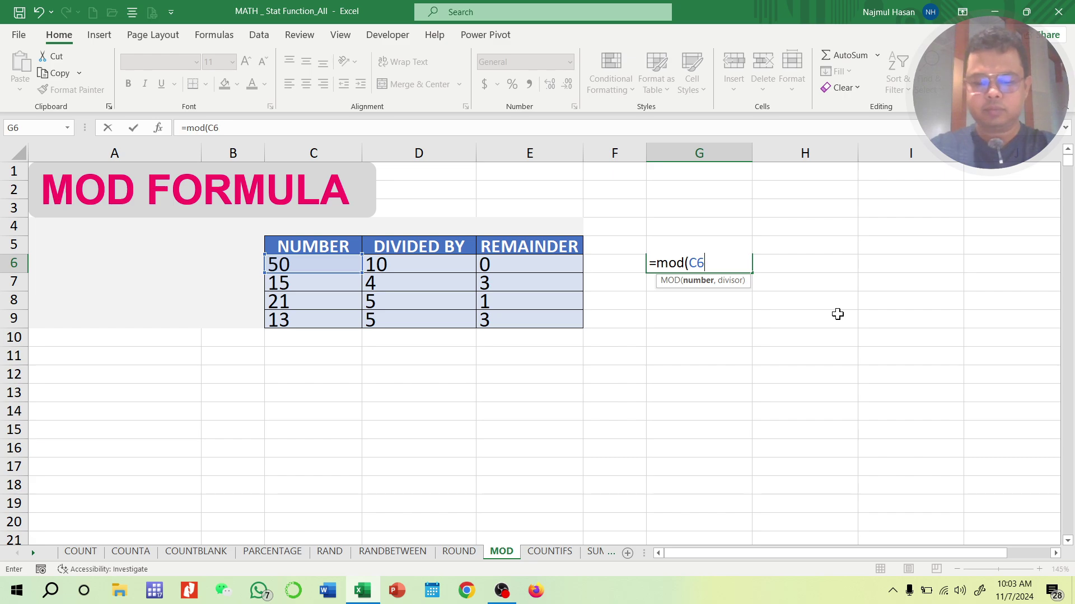
{"action": "type", "text": ","}
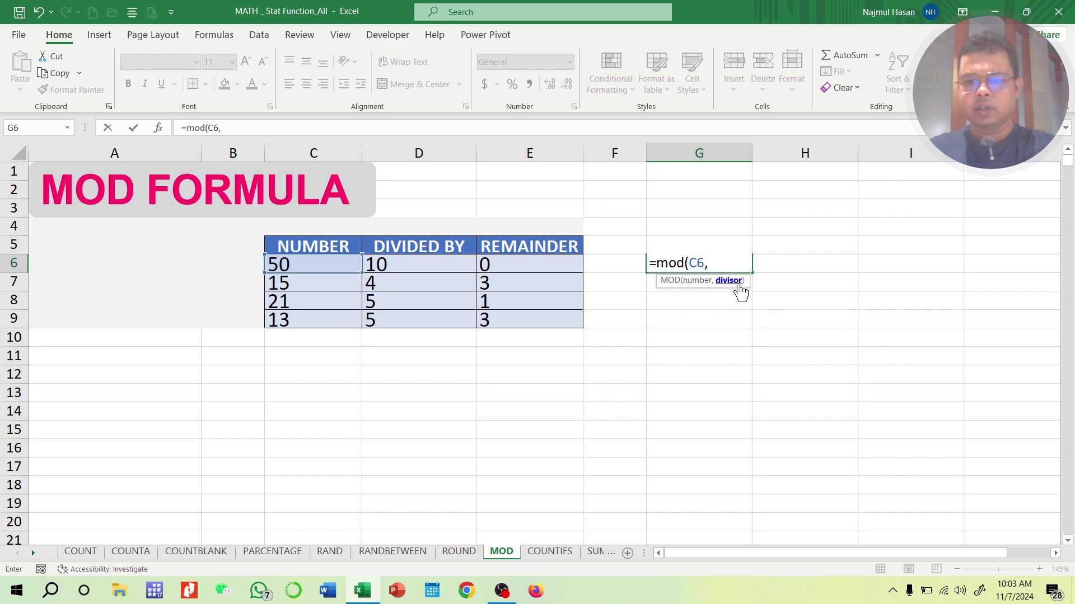
{"action": "left_click", "coordinate": [404, 264]}
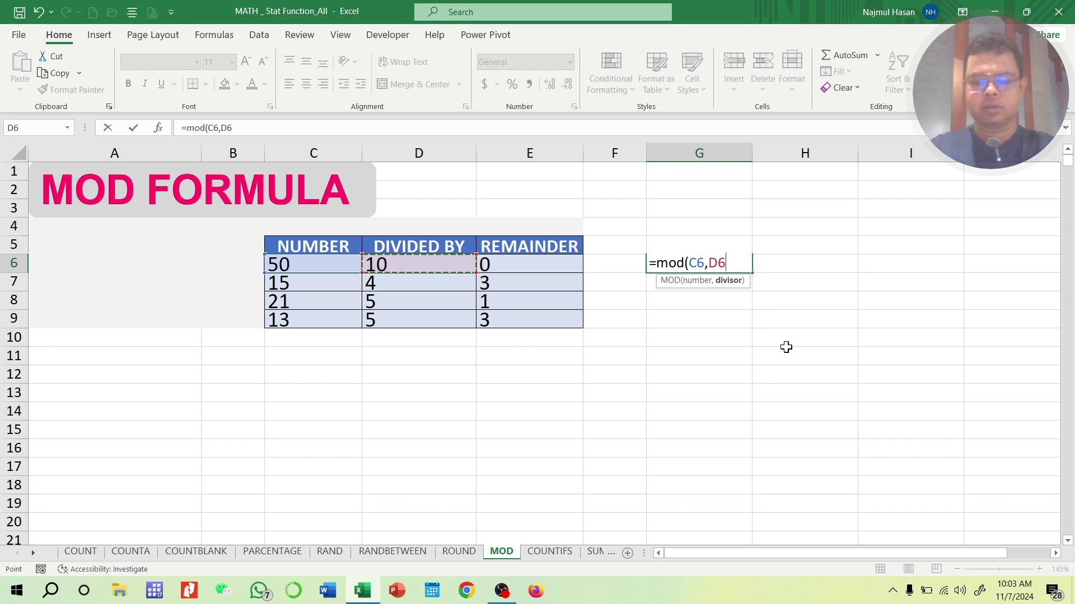
{"action": "type", "text": ")"}
{"action": "key", "text": "Return"}
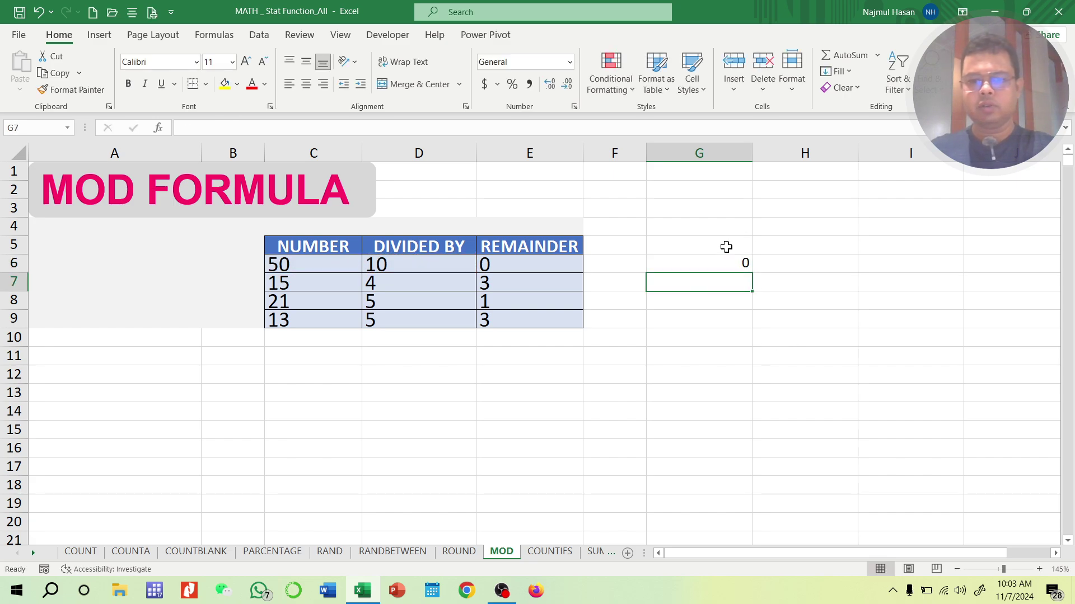
- Fill the MOD formula from cell G6 down to cell G9
{"action": "left_click", "coordinate": [731, 265]}
{"action": "left_click_drag", "start_coordinate": [751, 273], "coordinate": [755, 327]}
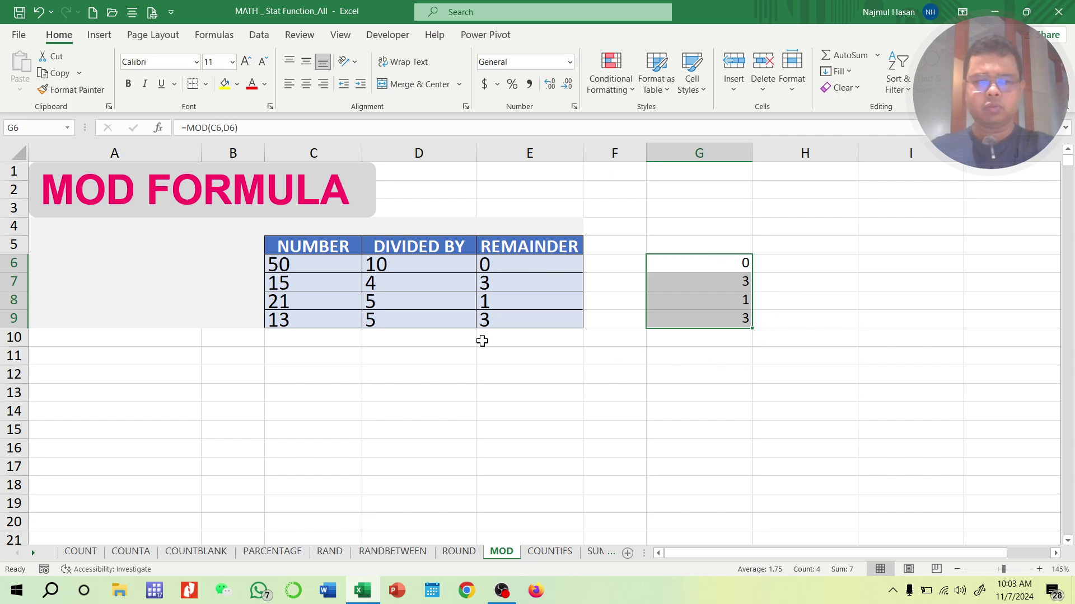
- Add a new worksheet to the workbook and place it between the MOD and COUNTIFS sheets
{"action": "left_click", "coordinate": [610, 553]}
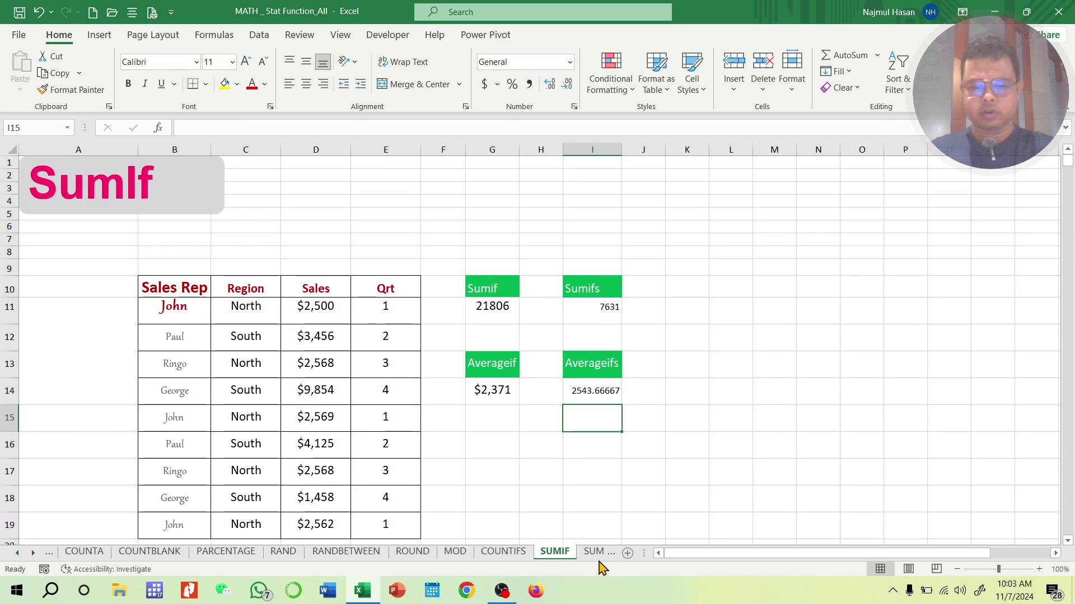
{"action": "left_click", "coordinate": [610, 554]}
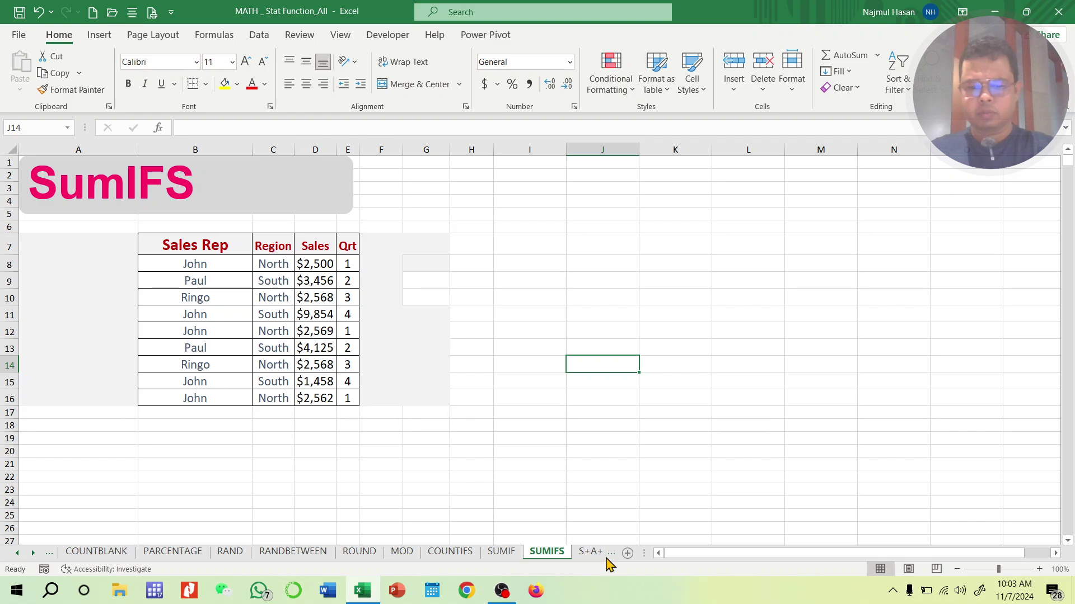
{"action": "left_click", "coordinate": [608, 555]}
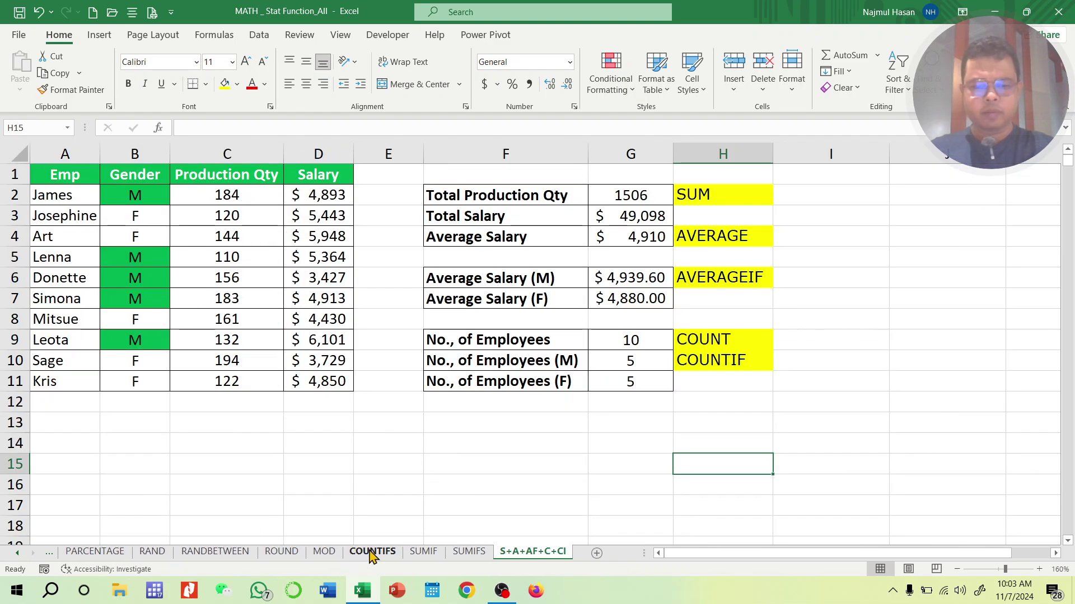
{"action": "left_click", "coordinate": [597, 554]}
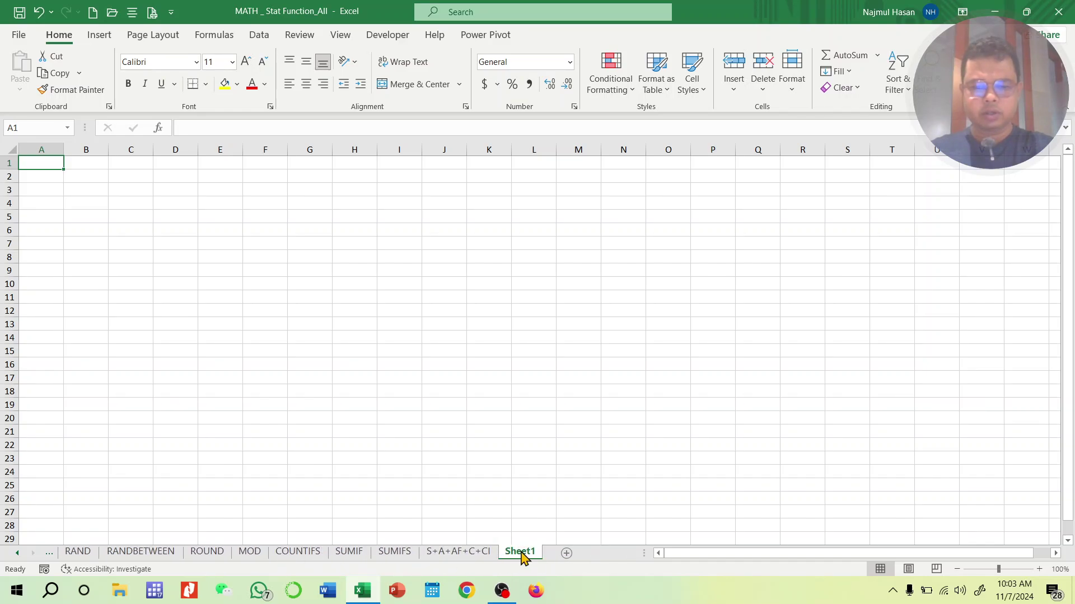
{"action": "left_click_drag", "start_coordinate": [522, 557], "coordinate": [293, 558]}
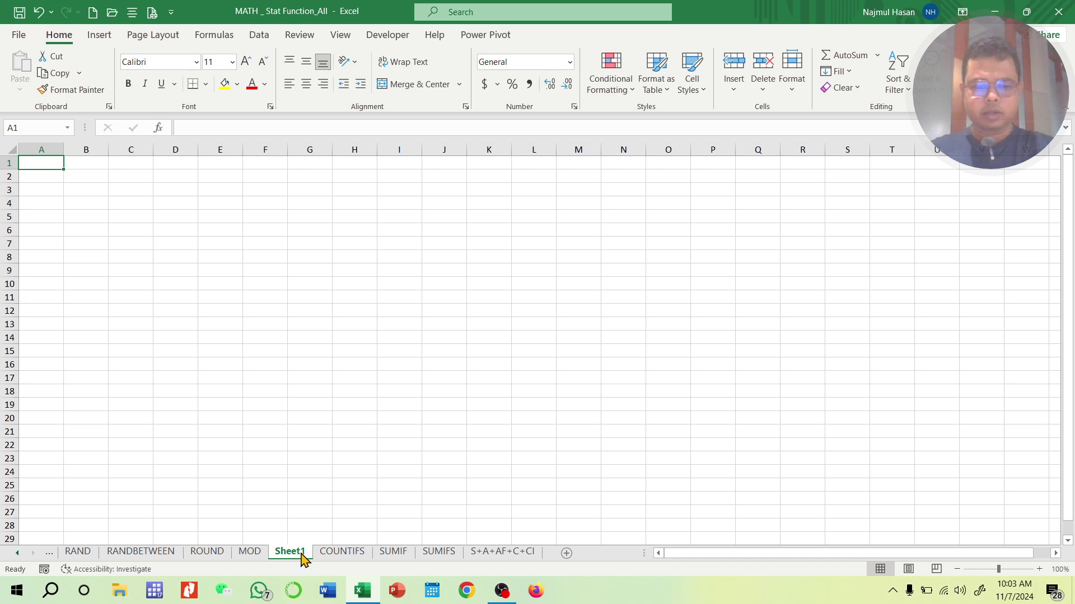
- Rename the new blank worksheet as Mode
{"action": "right_click", "coordinate": [302, 555]}
{"action": "left_click", "coordinate": [351, 395]}
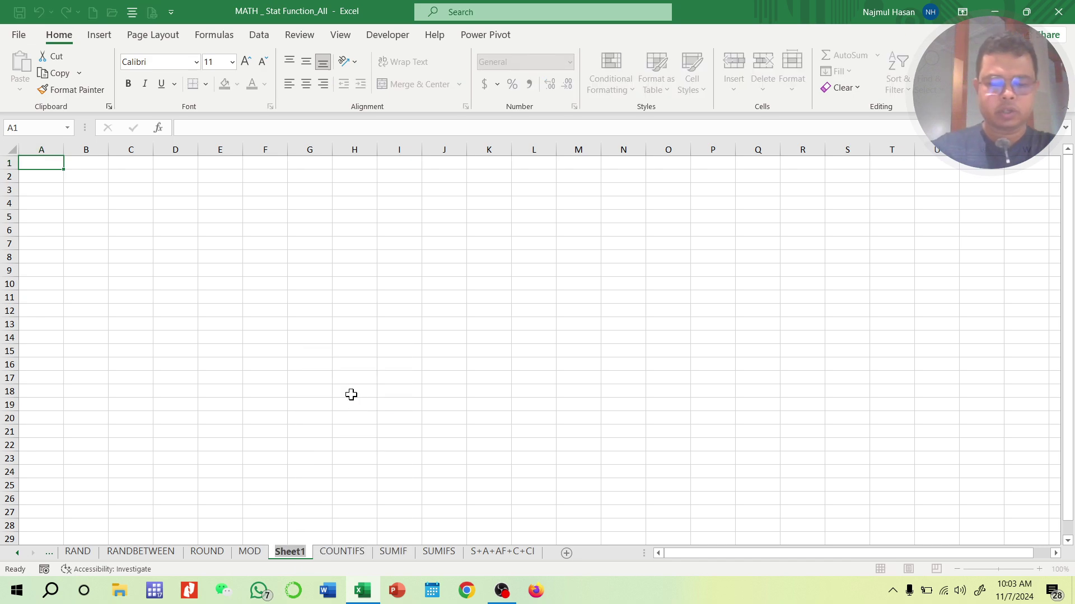
{"action": "type", "text": "Mode"}
{"action": "key", "text": "Return"}
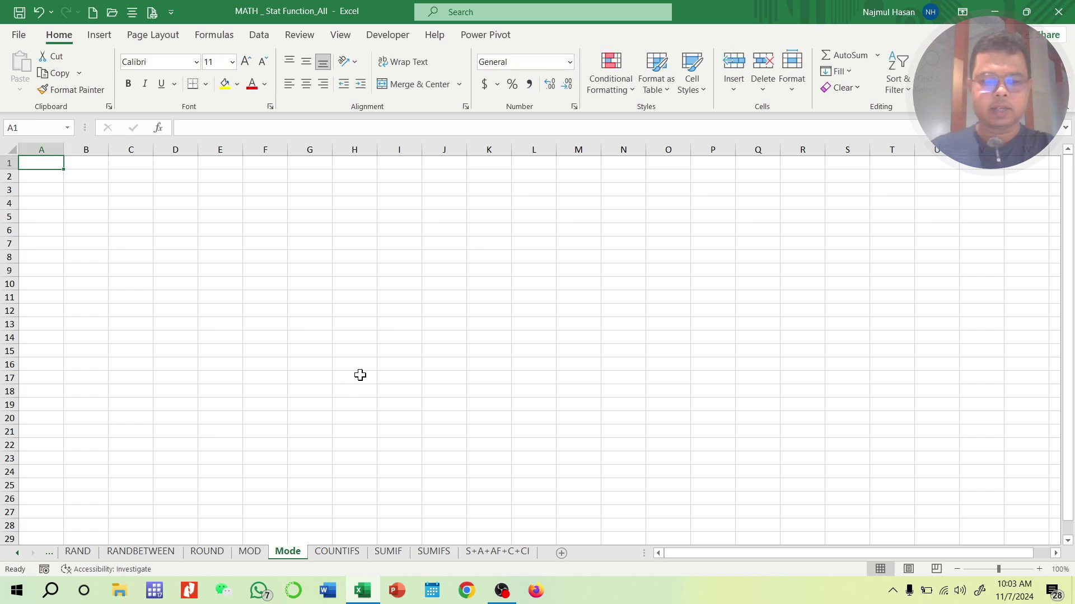
- Enter the title Mode in cell C2 and set its font size to 30
{"action": "left_click", "coordinate": [120, 172]}
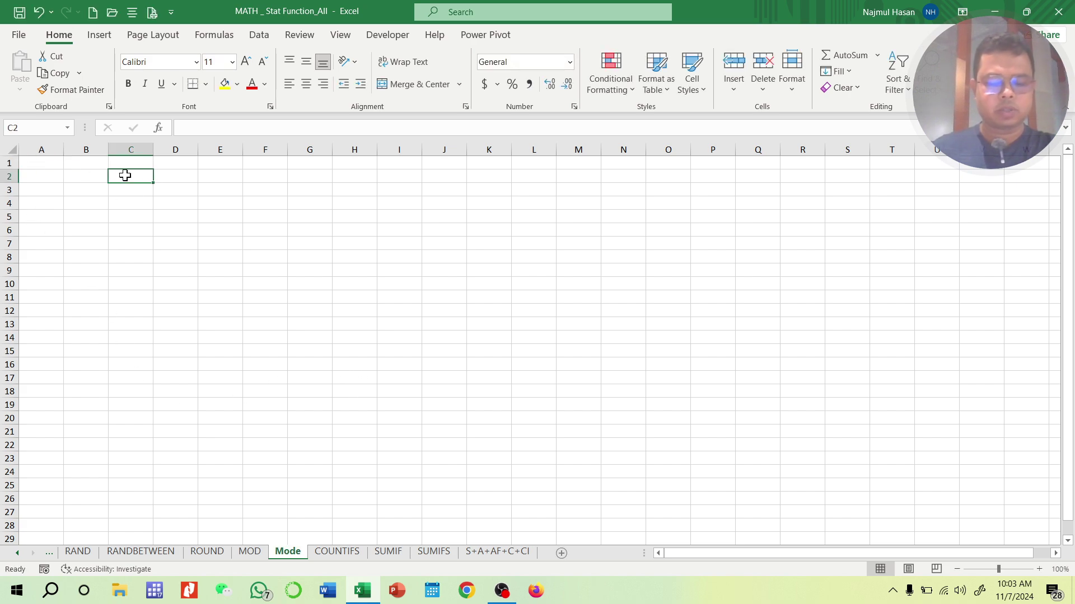
{"action": "type", "text": "Mode"}
{"action": "left_click", "coordinate": [355, 431]}
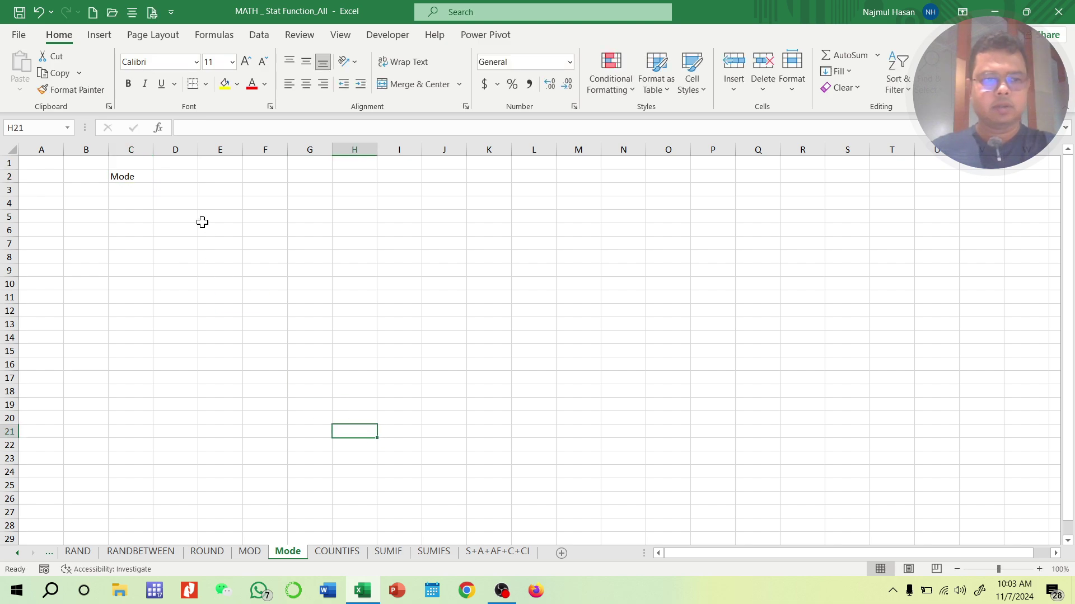
{"action": "left_click", "coordinate": [130, 176]}
{"action": "left_click", "coordinate": [222, 58]}
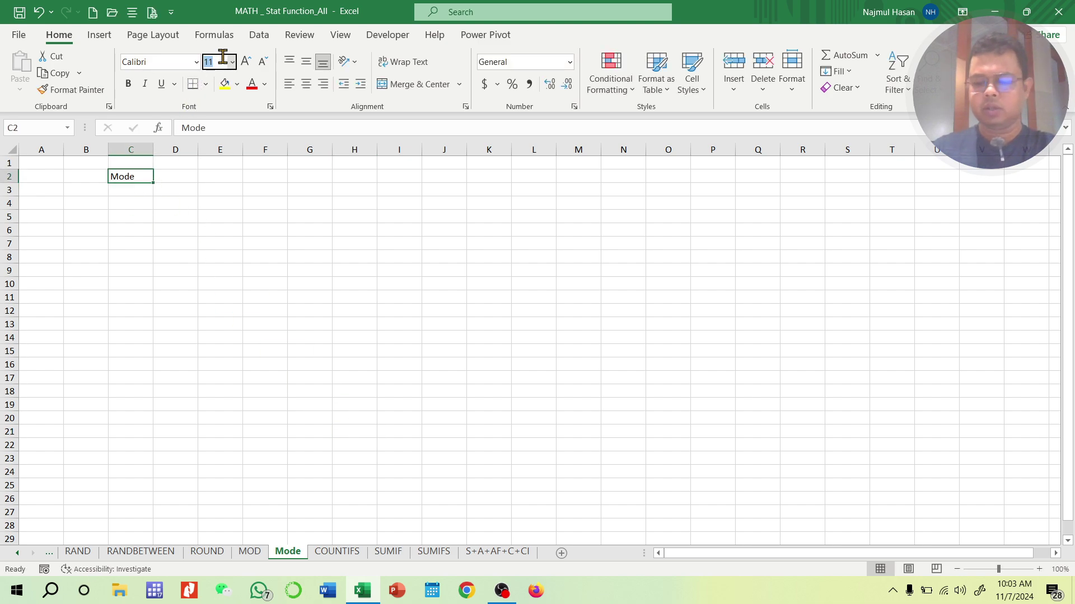
{"action": "key", "text": "Return"}
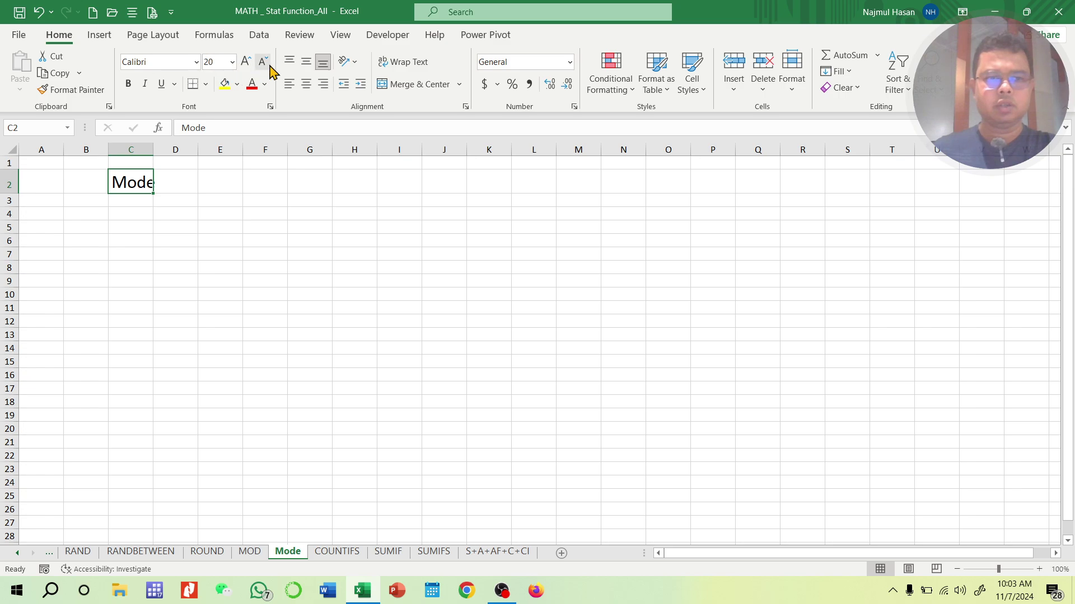
{"action": "left_click", "coordinate": [220, 60]}
{"action": "type", "text": "30"}
{"action": "key", "text": "Return"}
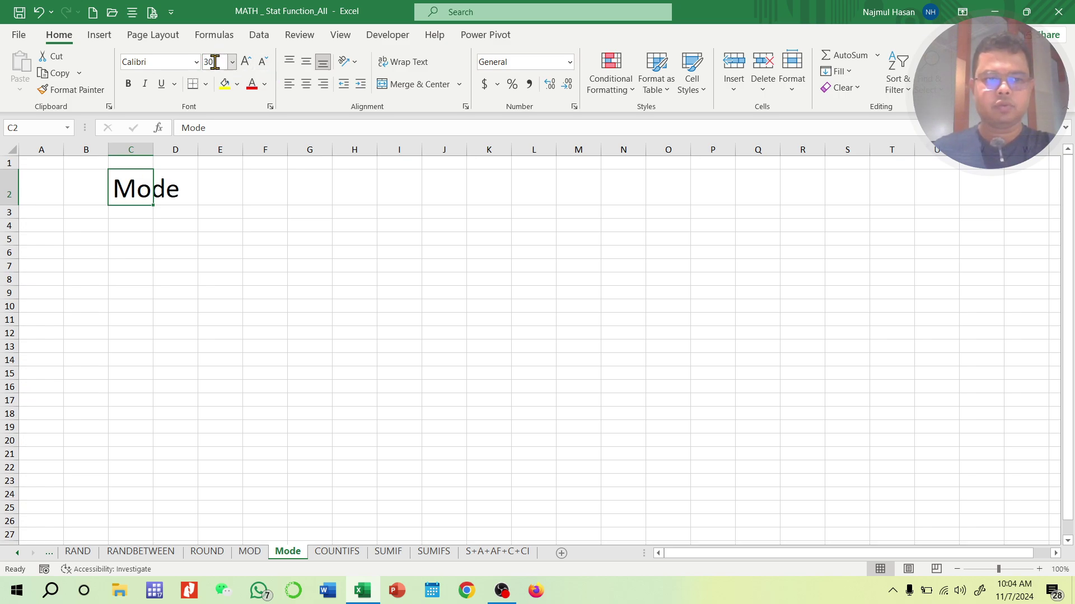
- Fill cells C2:D2 with yellow and widen column C to fit the Mode title
{"action": "left_click_drag", "start_coordinate": [126, 190], "coordinate": [166, 188]}
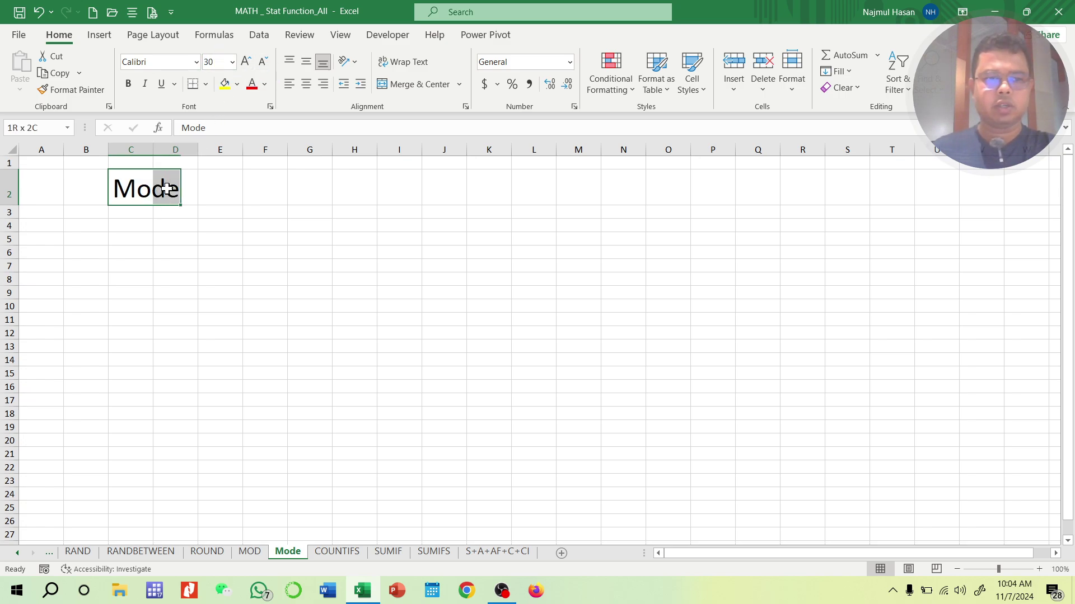
{"action": "left_click", "coordinate": [225, 84]}
{"action": "left_click", "coordinate": [310, 239]}
{"action": "double_click", "coordinate": [155, 151]}
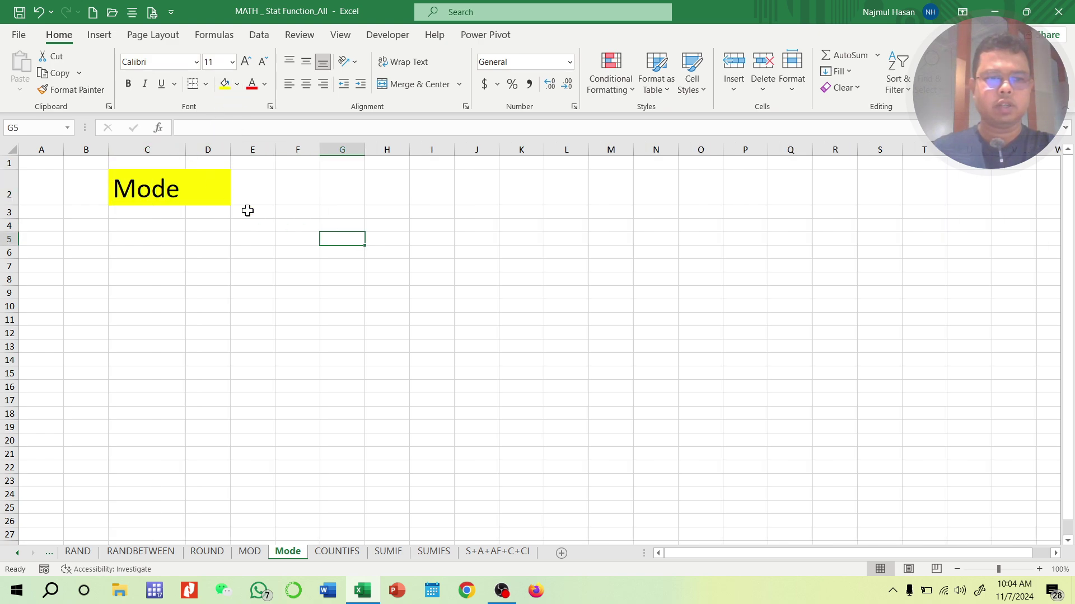
- Merge and center the Mode title across cells C2 and D2
{"action": "left_click", "coordinate": [246, 282]}
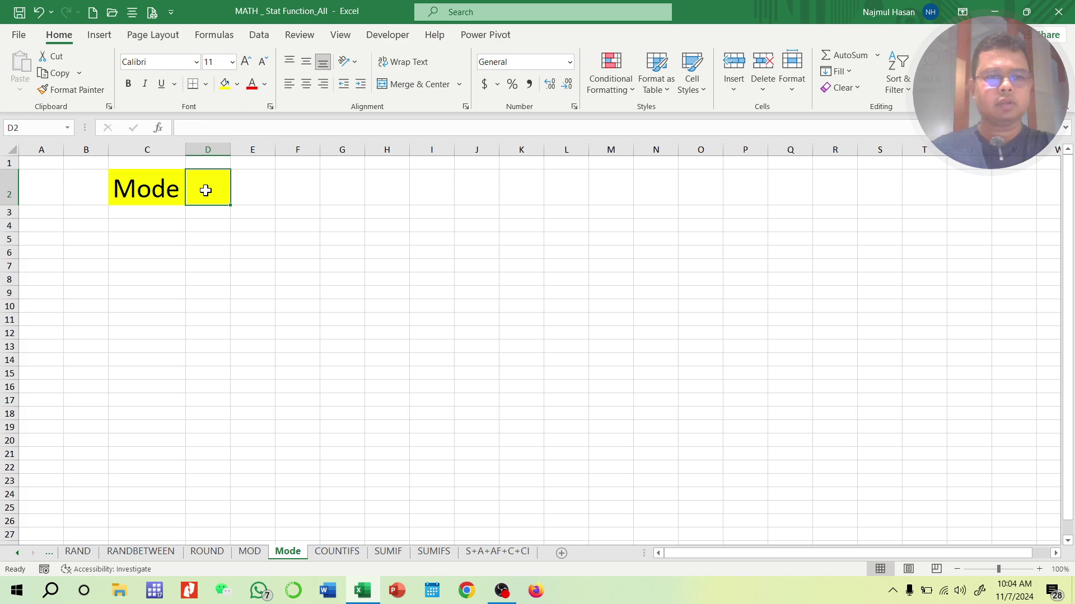
{"action": "left_click_drag", "start_coordinate": [205, 186], "coordinate": [143, 186]}
{"action": "left_click", "coordinate": [411, 85]}
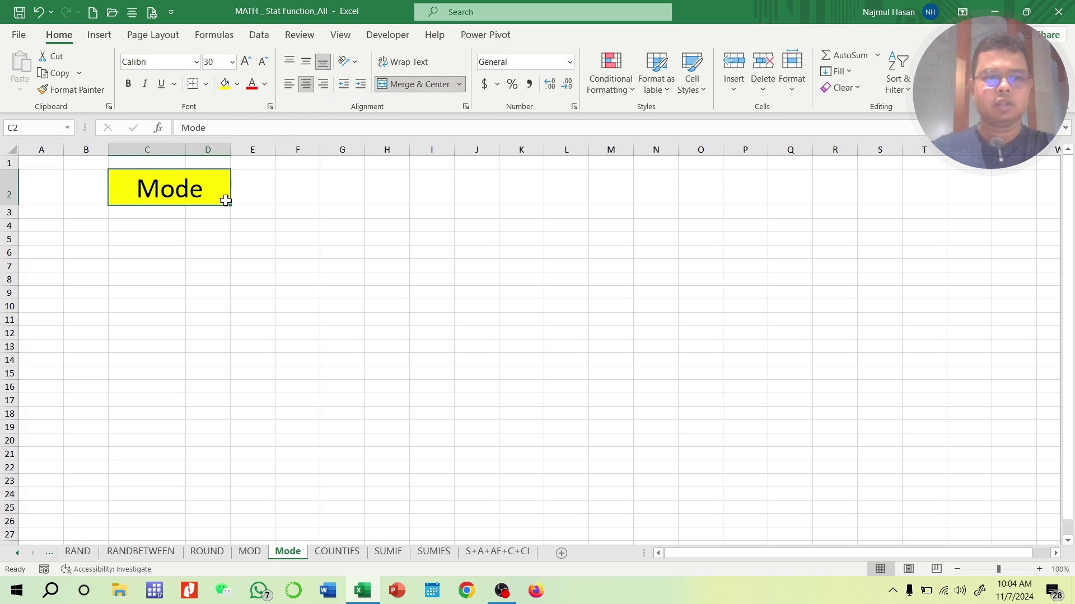
- Enter =RANDBETWEEN(1,10000) in cell D5 to generate a random sample number
{"action": "left_click", "coordinate": [209, 244]}
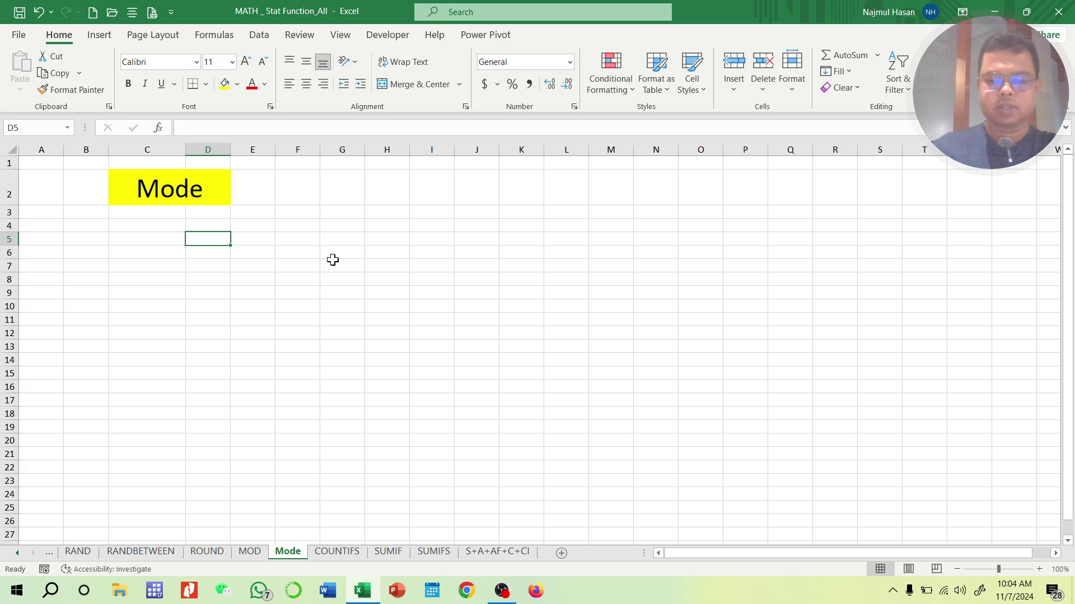
{"action": "type", "text": "=rab"}
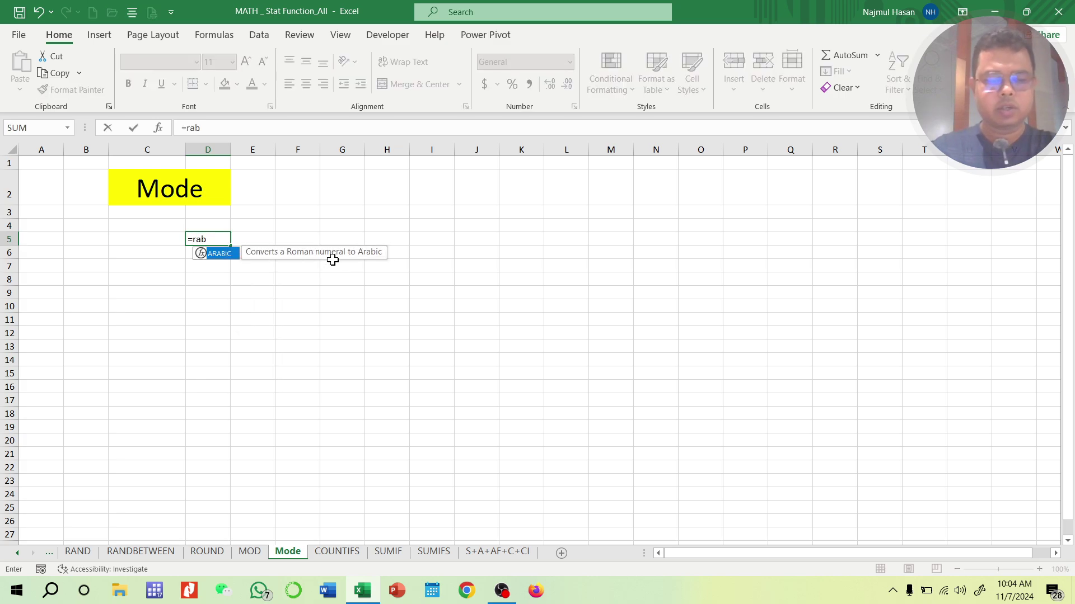
{"action": "key", "text": "BackSpace"}
{"action": "type", "text": "nd"}
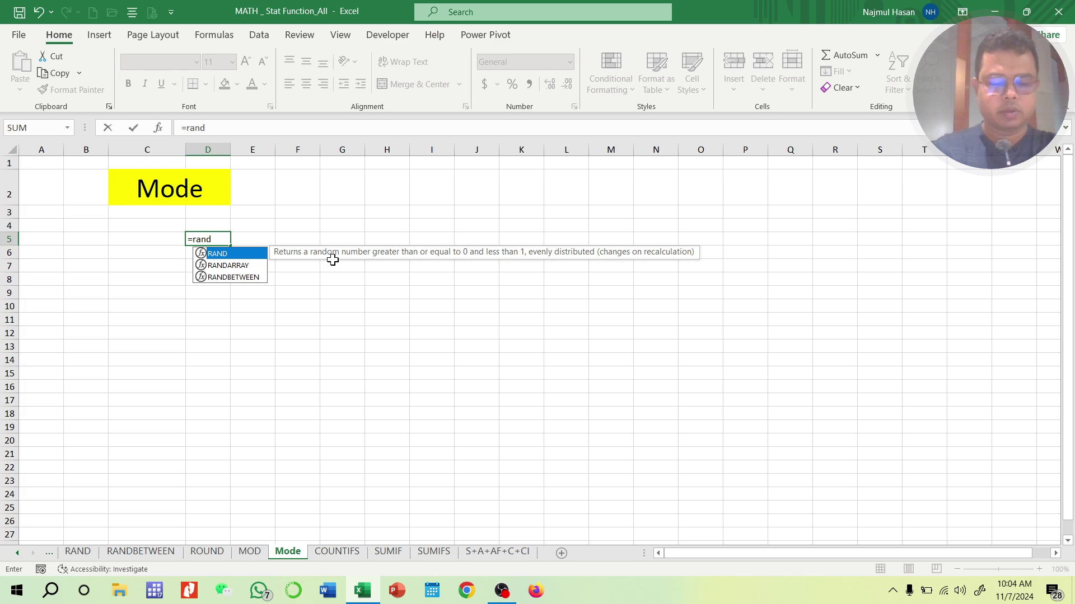
{"action": "type", "text": "between("}
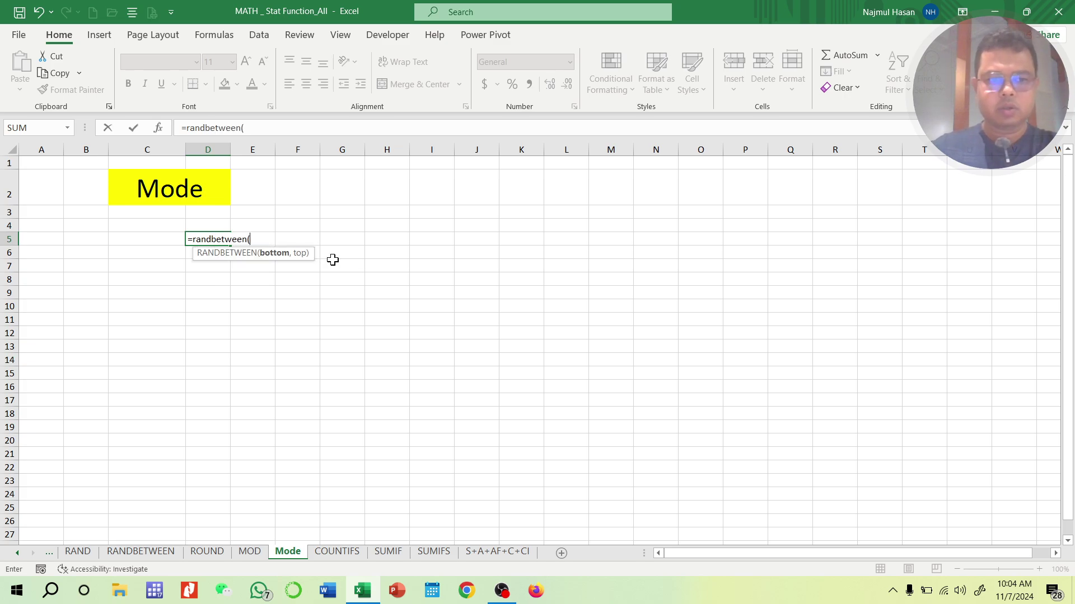
{"action": "type", "text": "1,10"}
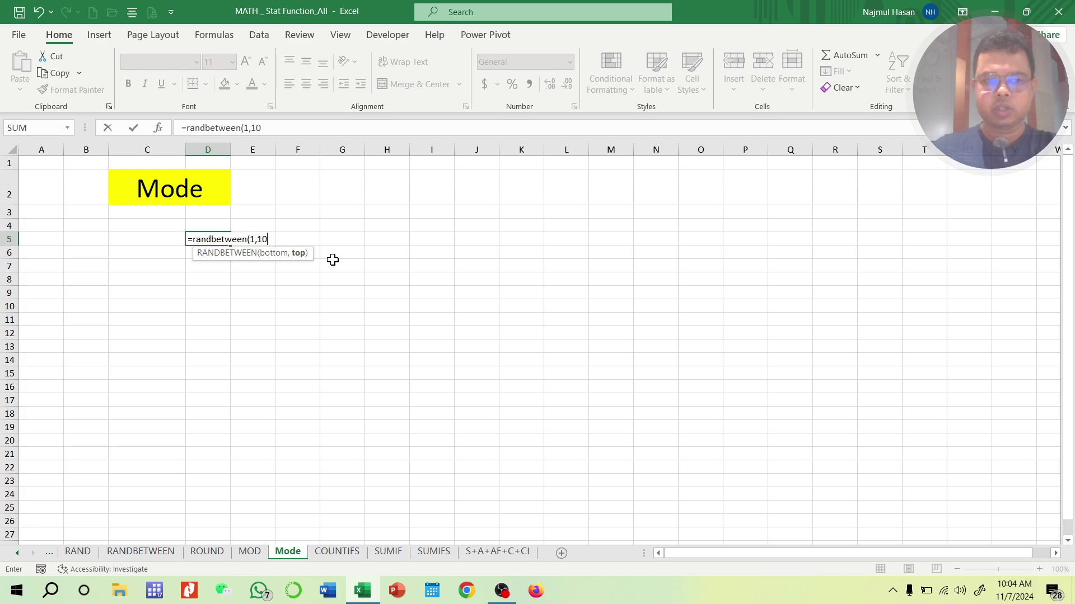
{"action": "type", "text": "000)"}
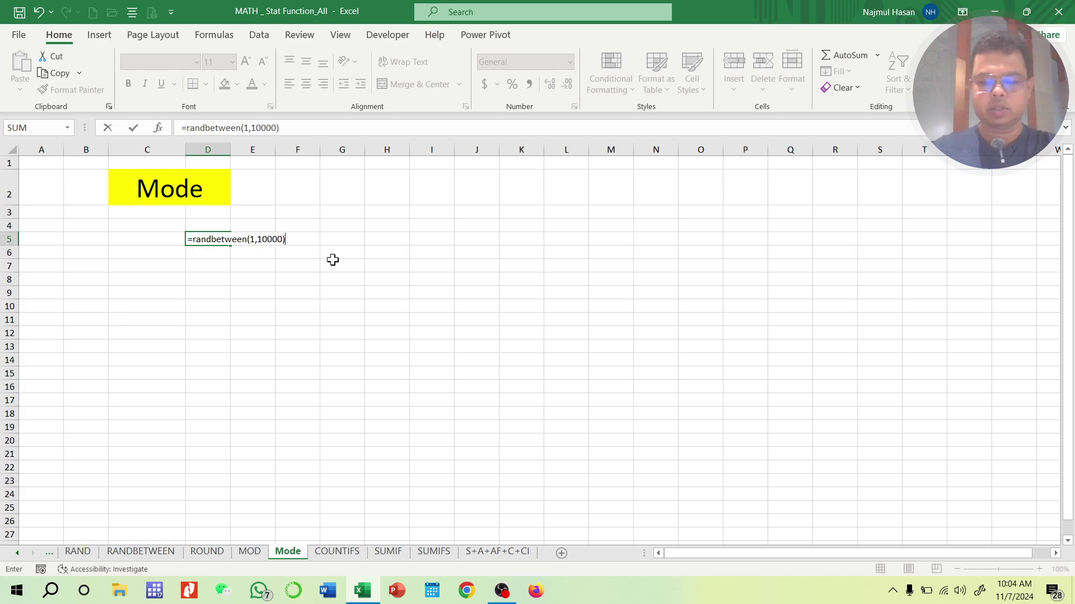
- Enter =RANDBETWEEN(1,10000) in D5 and fill the formula across the range D5:L22
{"action": "key", "text": "Return"}
{"action": "left_click", "coordinate": [206, 238]}
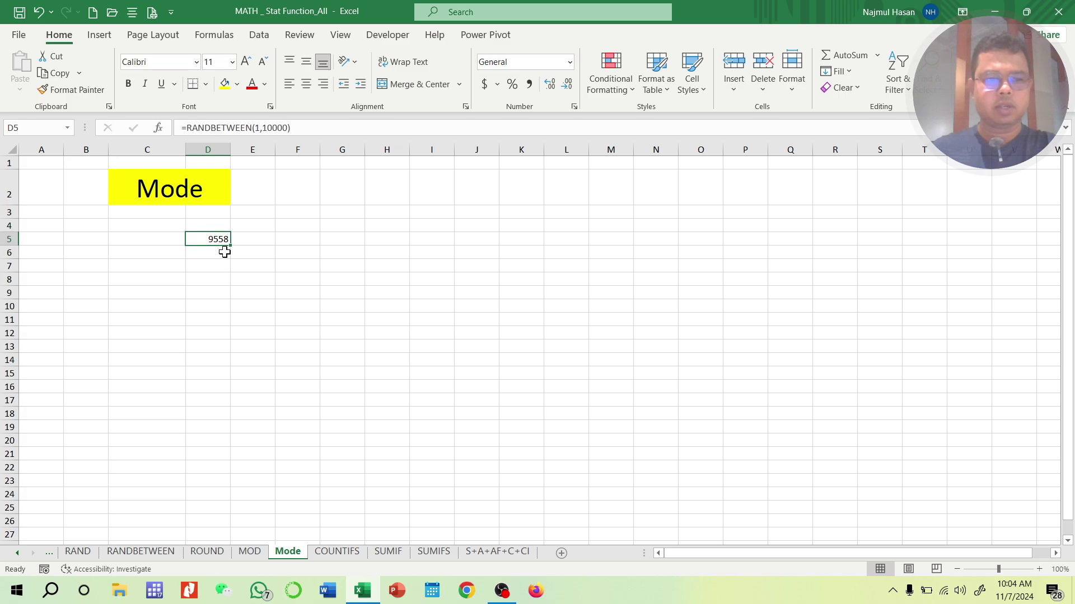
{"action": "left_click_drag", "start_coordinate": [232, 248], "coordinate": [588, 475]}
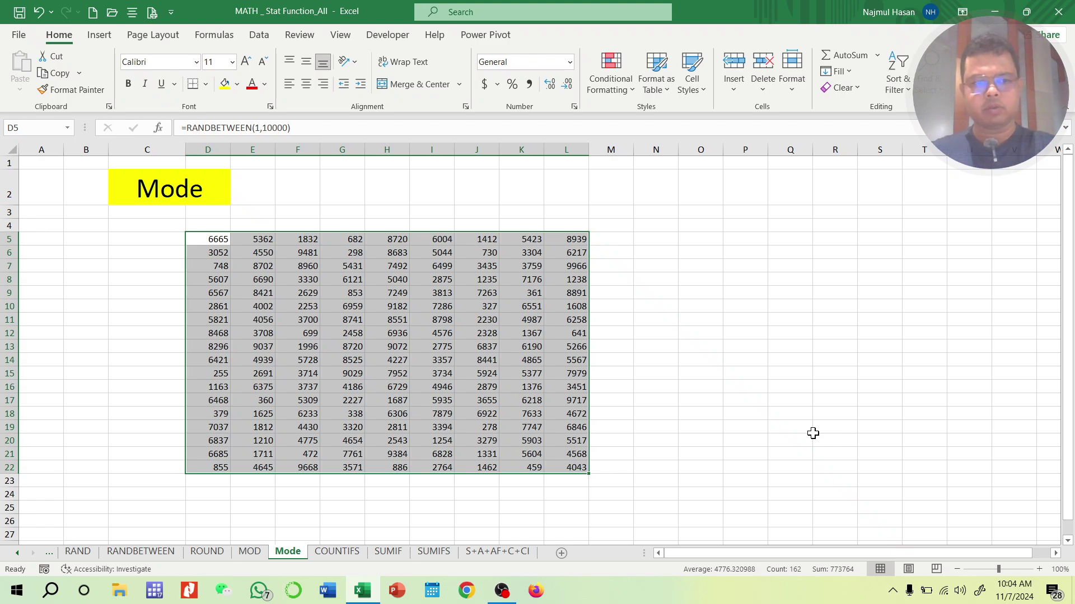
- Replace the random-number formulas in D5:L22 with static values and check a few of the cells
{"action": "key", "text": "ctrl+c"}
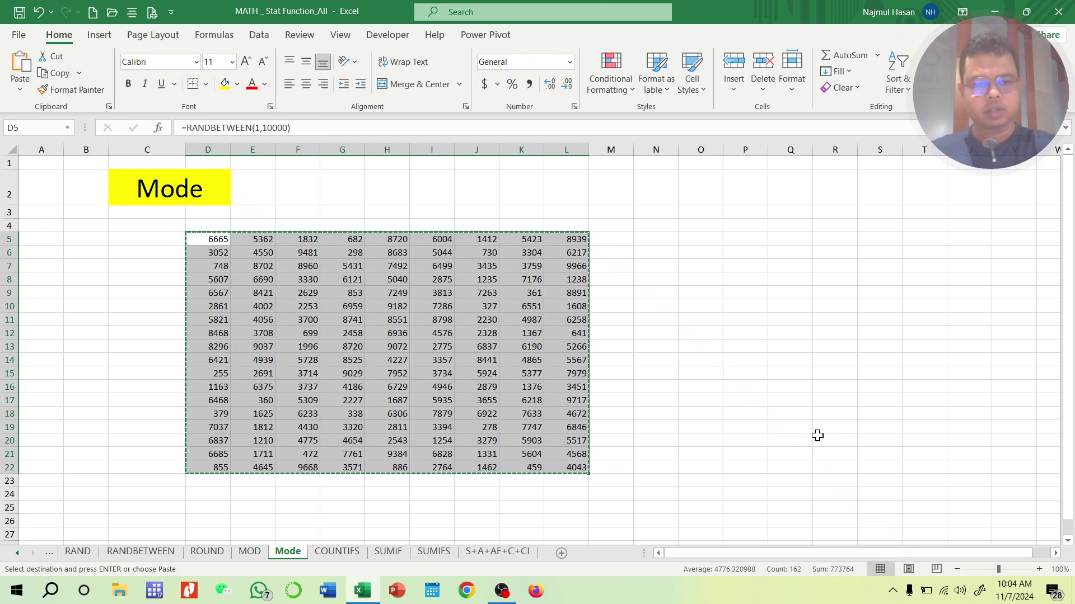
{"action": "right_click", "coordinate": [218, 242]}
{"action": "left_click", "coordinate": [274, 269]}
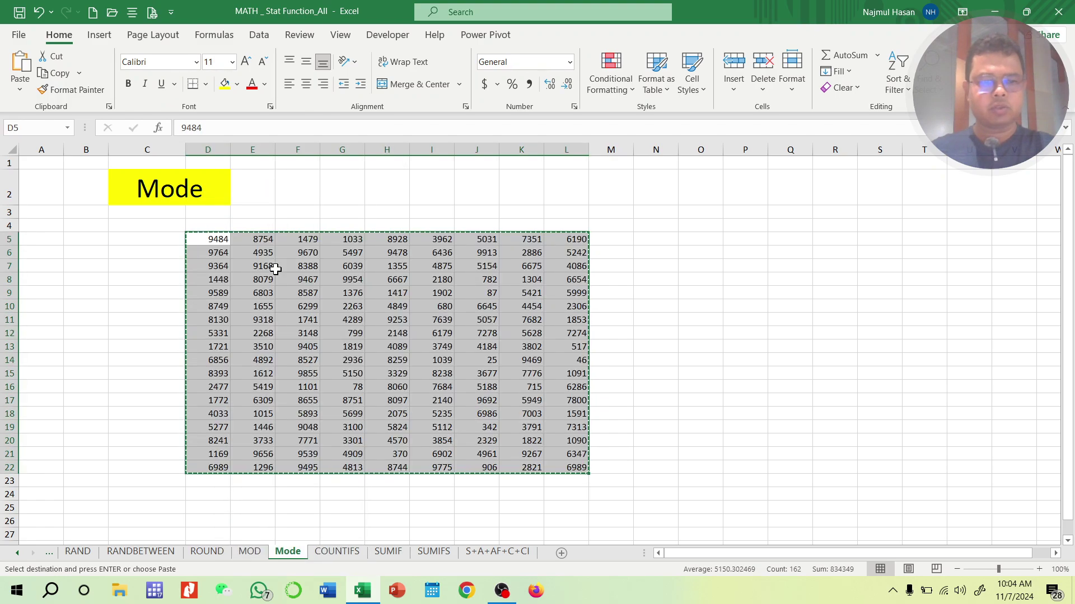
{"action": "left_click", "coordinate": [712, 294]}
{"action": "left_click", "coordinate": [377, 308]}
{"action": "left_click", "coordinate": [351, 401]}
{"action": "left_click", "coordinate": [305, 348]}
{"action": "left_click", "coordinate": [399, 278]}
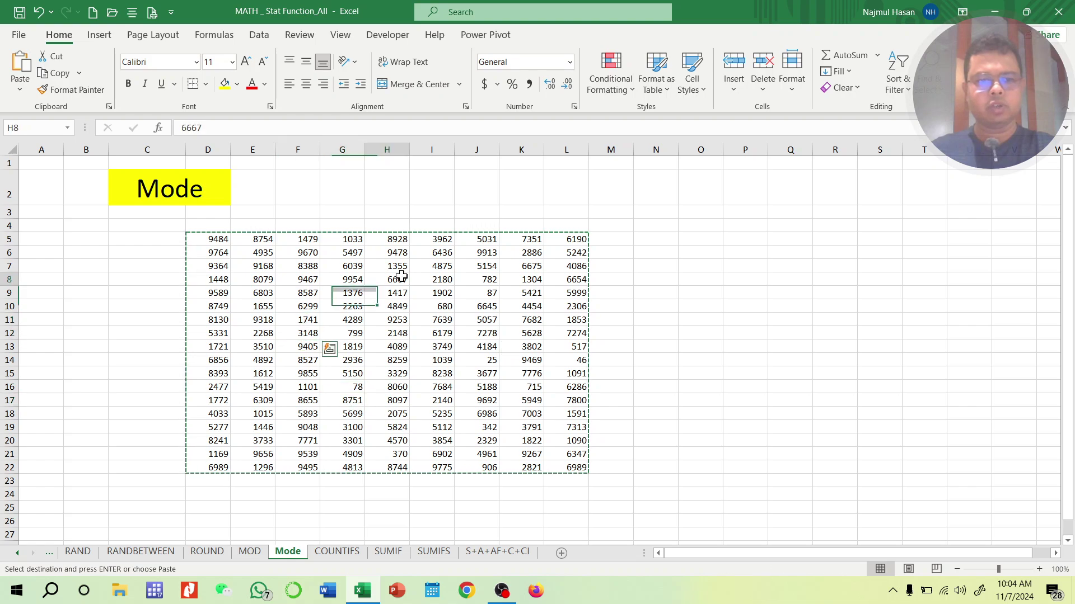
{"action": "left_click", "coordinate": [432, 334]}
- Calculate the mode of the random numbers in O9 with =MODE(D5:L22)
{"action": "left_click", "coordinate": [716, 297]}
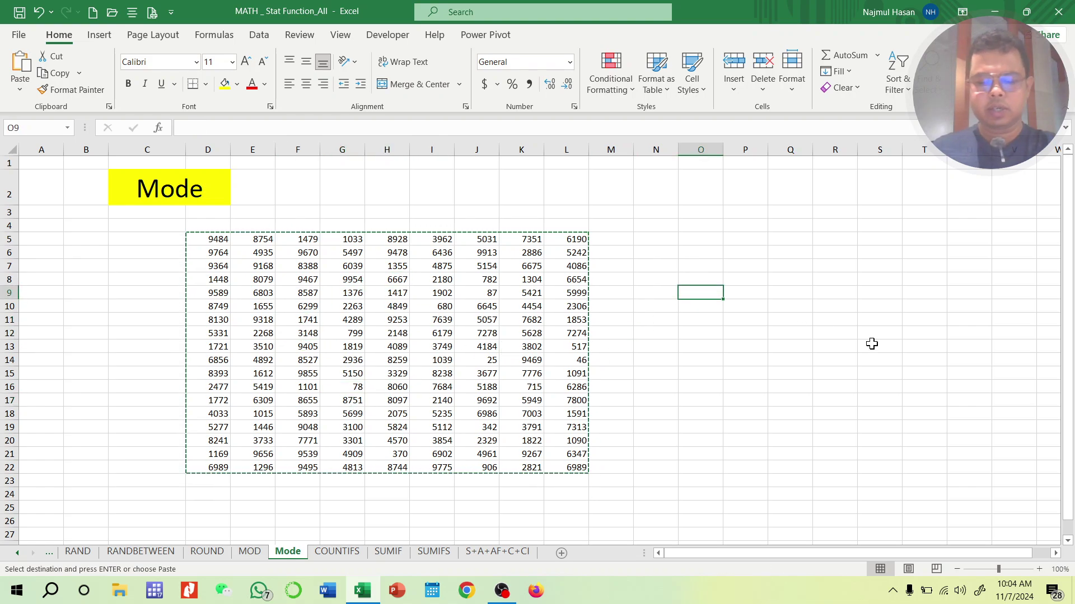
{"action": "type", "text": "=m"}
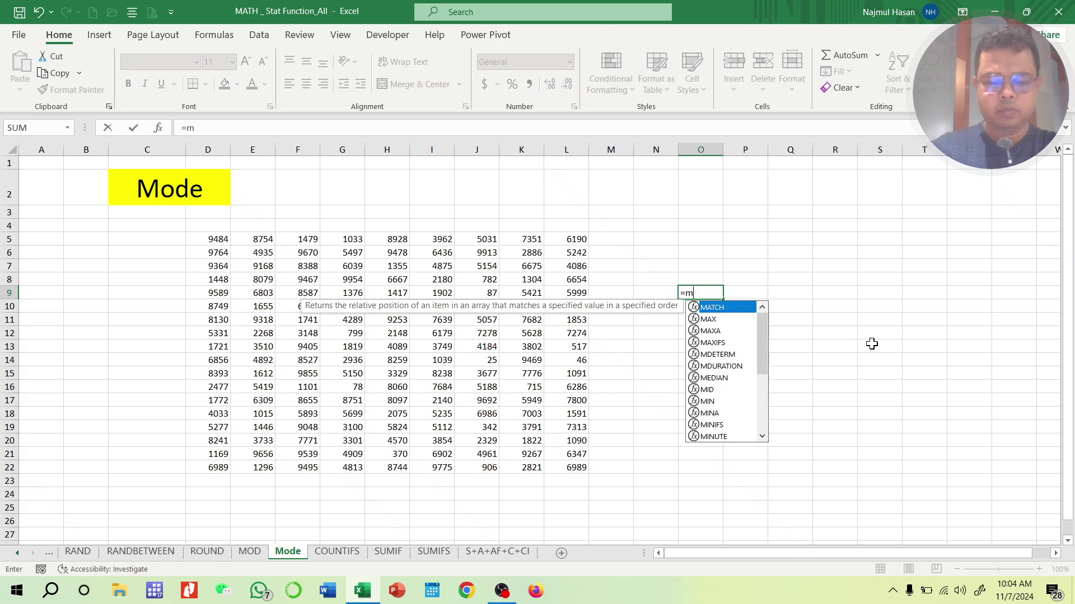
{"action": "type", "text": "ode9"}
{"action": "key", "text": "BackSpace"}
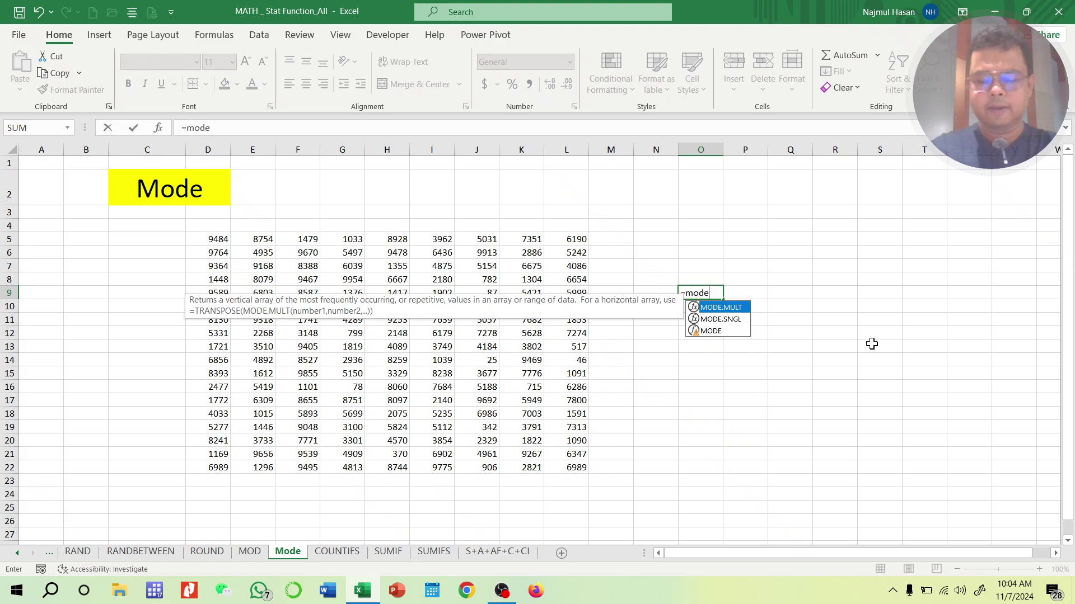
{"action": "type", "text": "("}
{"action": "left_click_drag", "start_coordinate": [223, 240], "coordinate": [578, 471]}
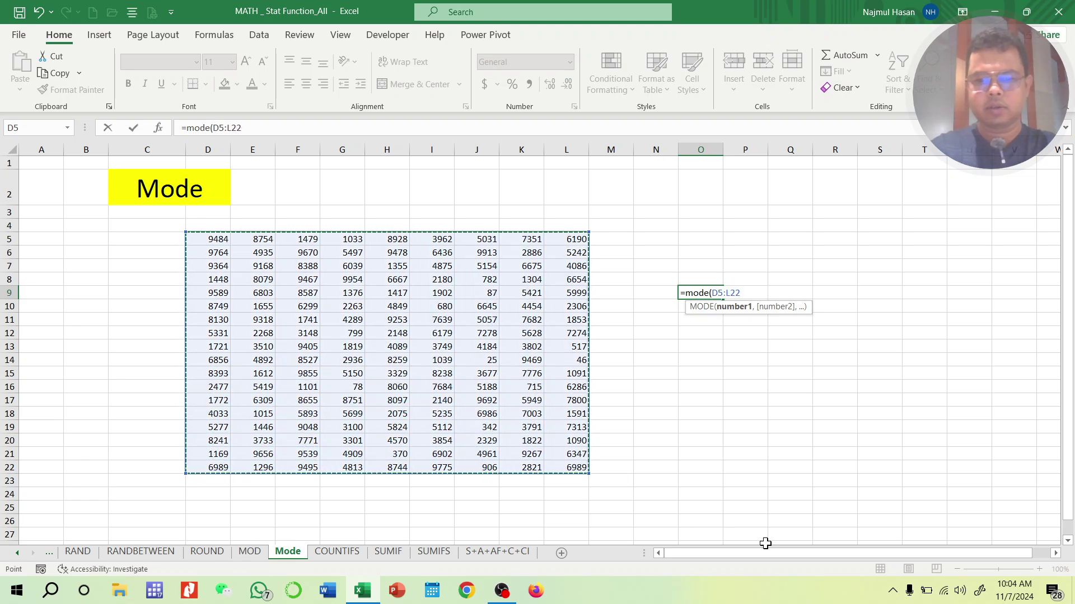
{"action": "type", "text": ")"}
{"action": "key", "text": "Return"}
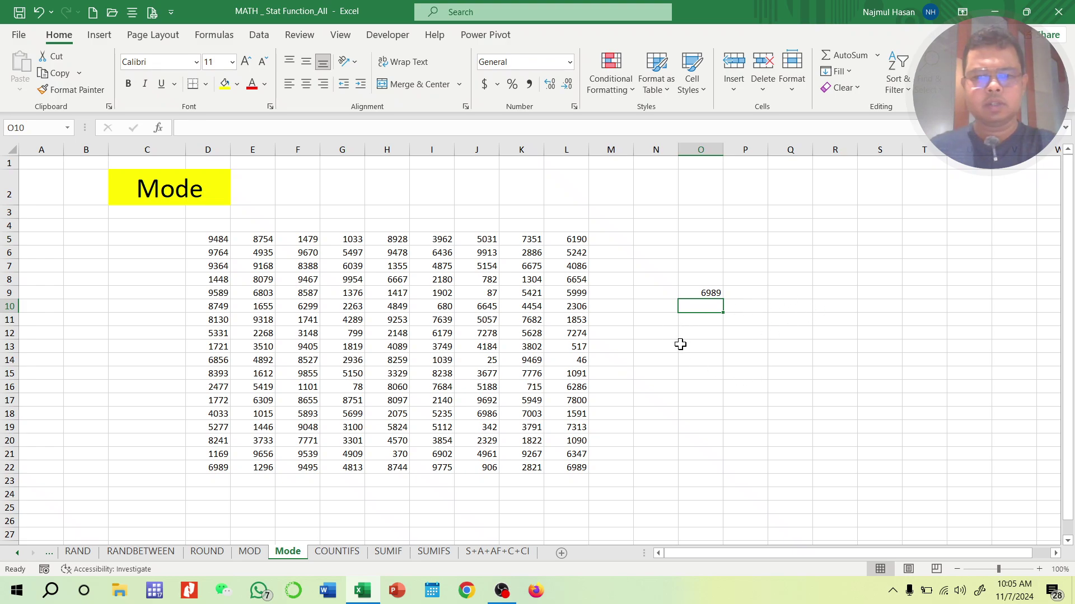
- Enter the text '=MODE(D5:L22) in O8 so the formula is shown above its result
{"action": "left_click", "coordinate": [711, 291]}
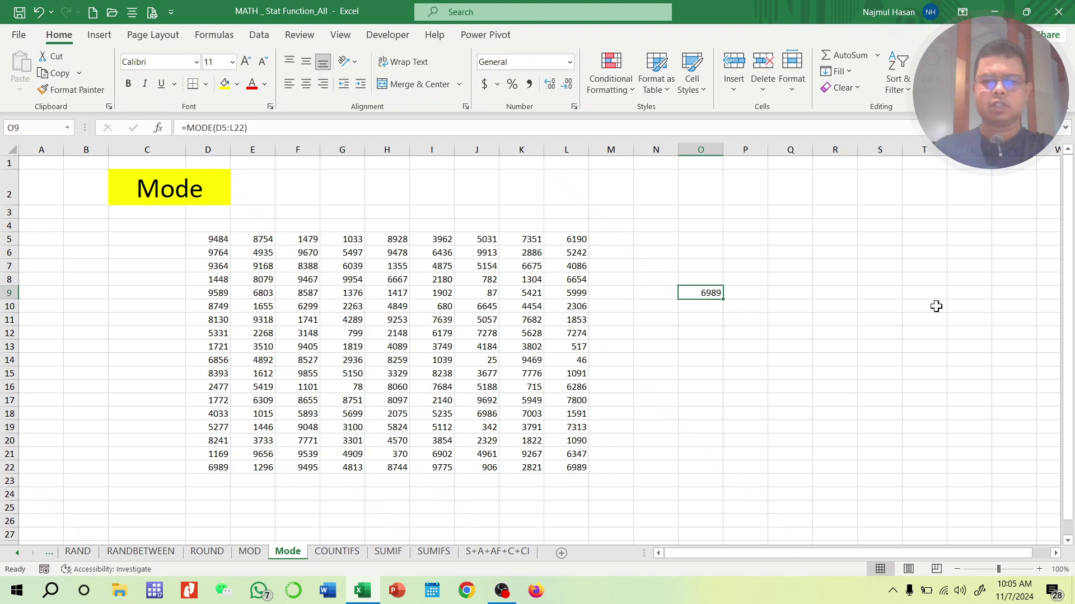
{"action": "left_click", "coordinate": [268, 134]}
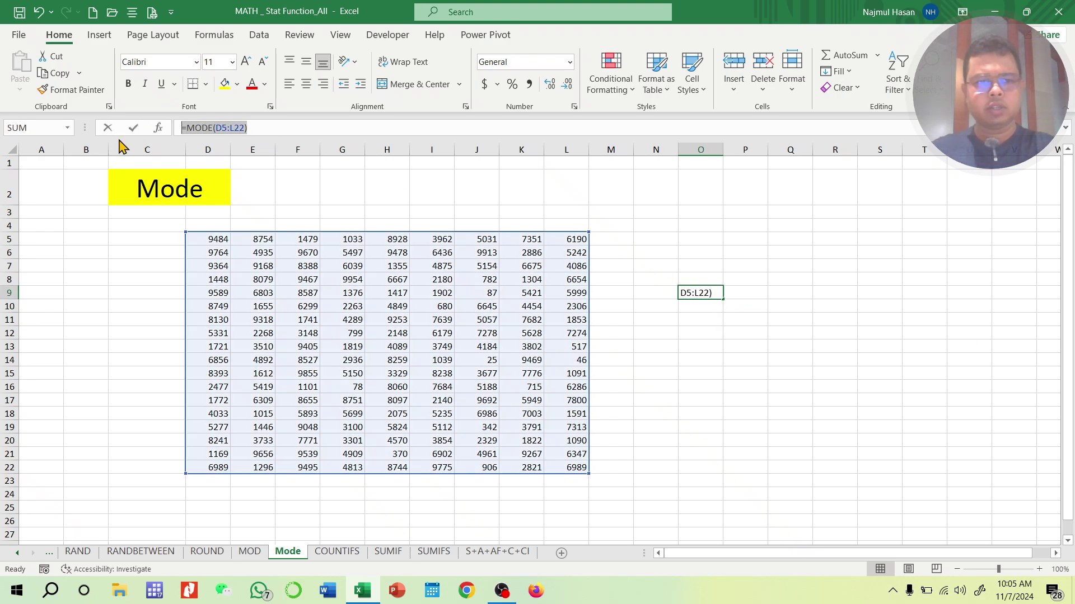
{"action": "left_click", "coordinate": [724, 415]}
{"action": "key", "text": "Escape"}
{"action": "left_click", "coordinate": [693, 276]}
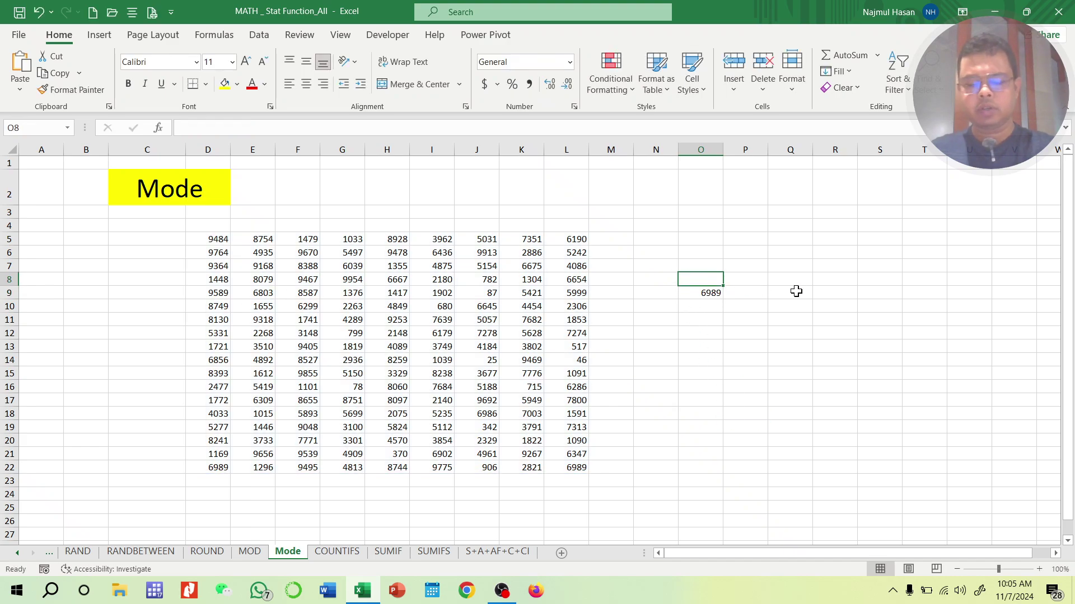
{"action": "type", "text": "'=MODE(D5:L22)"}
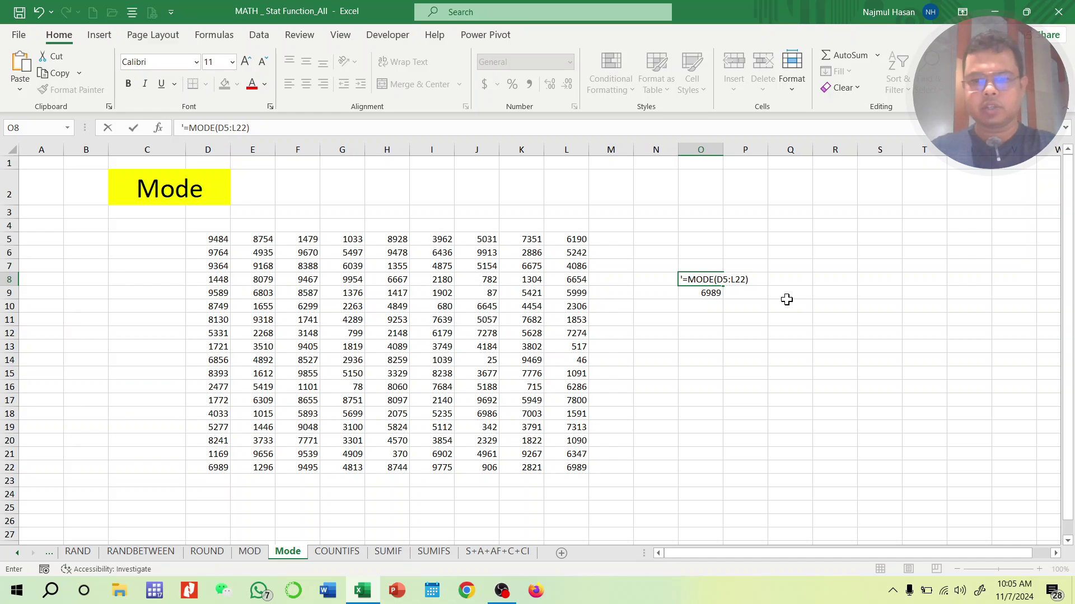
{"action": "key", "text": "Return"}
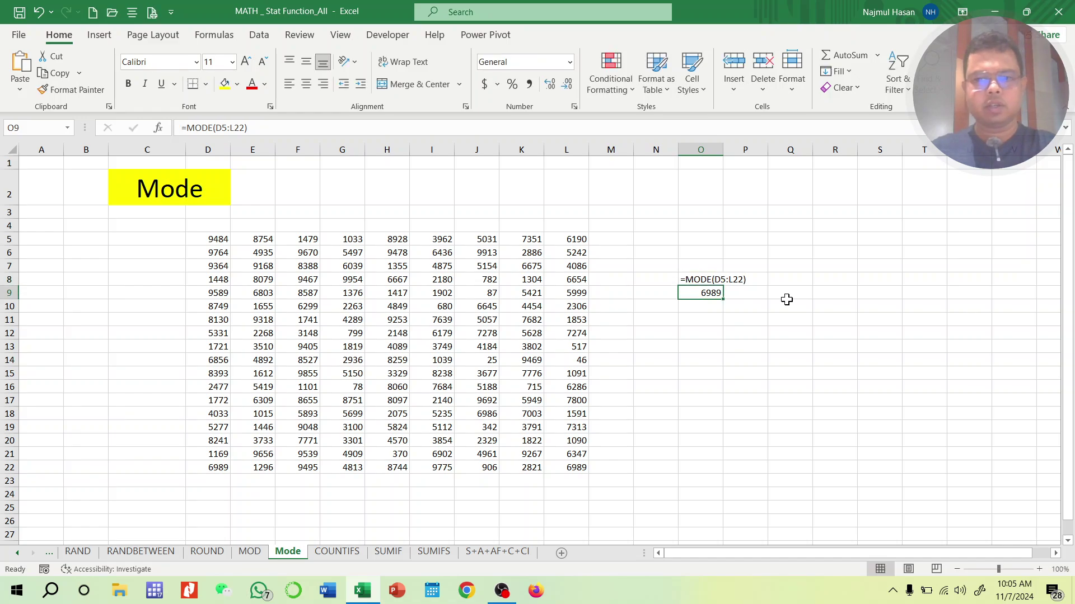
- Set the font size of O8:O9 to 20 and fit the width of column O to its contents
{"action": "double_click", "coordinate": [722, 149]}
{"action": "left_click", "coordinate": [721, 372]}
{"action": "left_click_drag", "start_coordinate": [721, 280], "coordinate": [722, 294]}
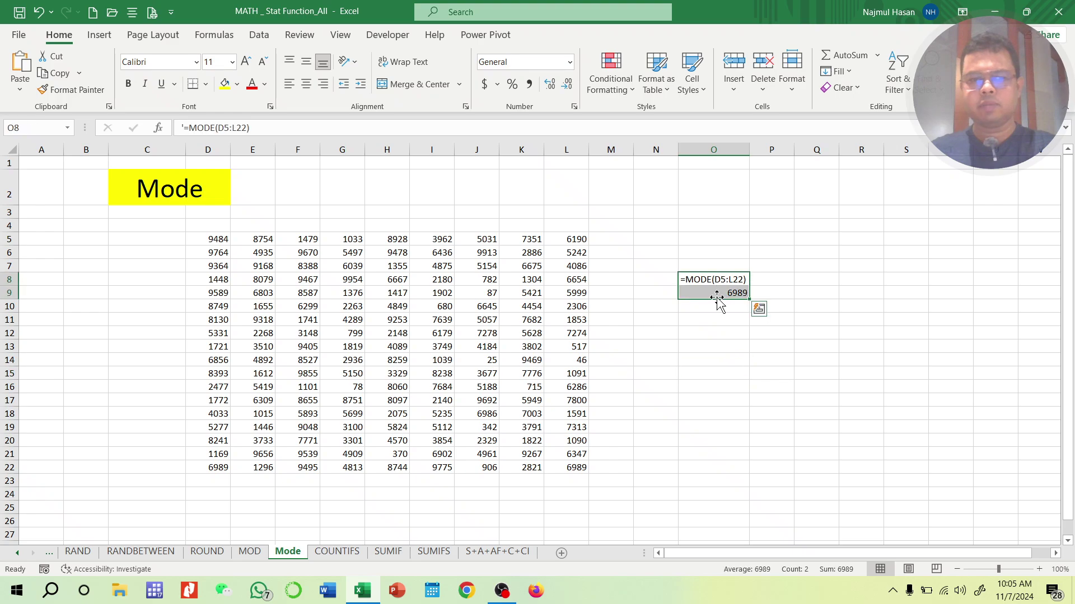
{"action": "left_click", "coordinate": [216, 62]}
{"action": "type", "text": "20"}
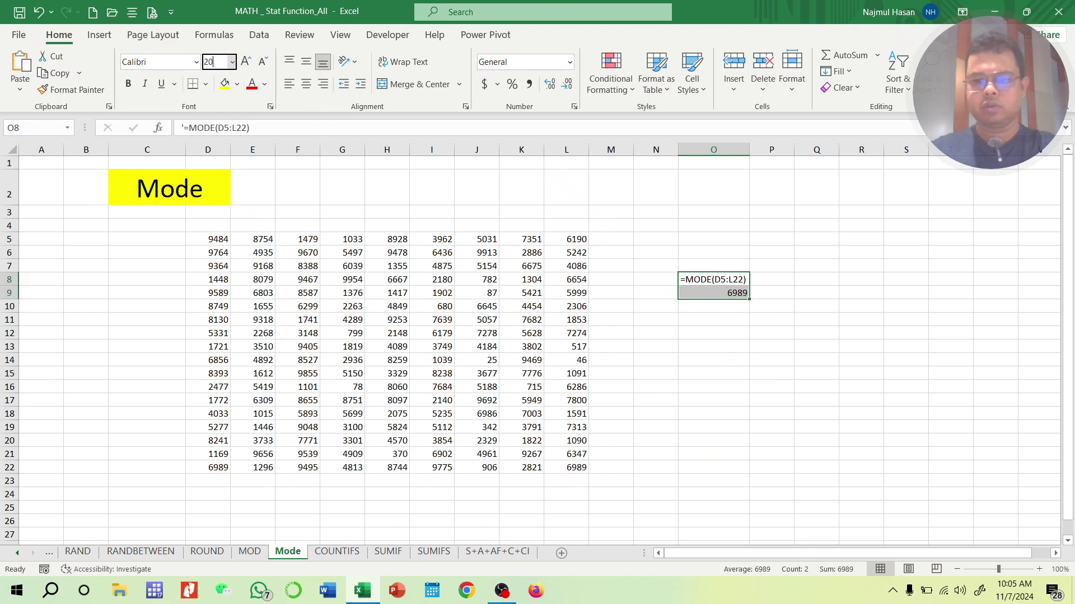
{"action": "key", "text": "Return"}
{"action": "left_click_drag", "start_coordinate": [741, 435], "coordinate": [722, 421]}
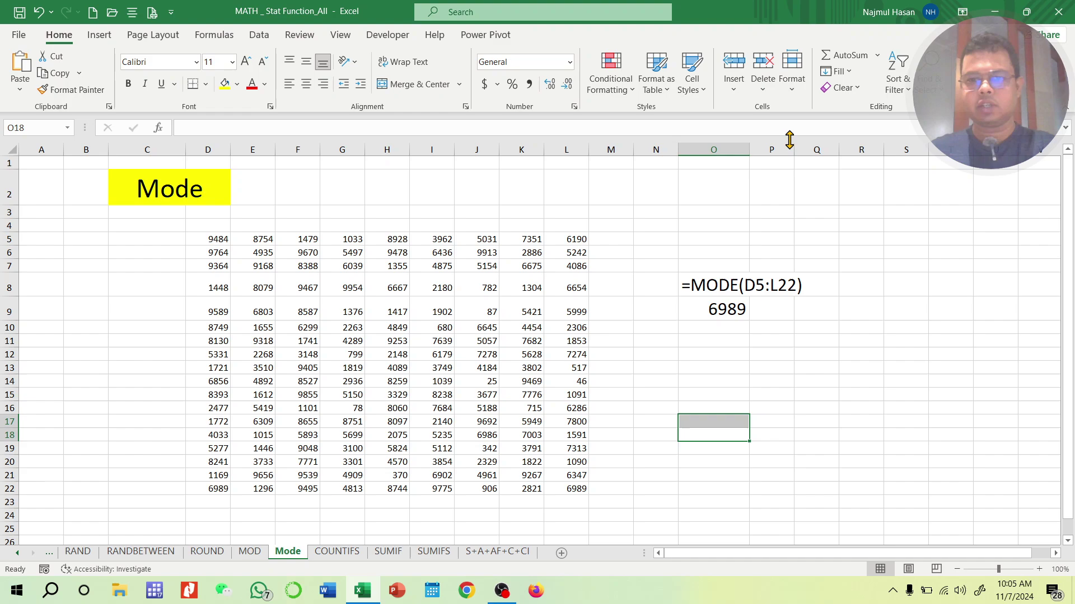
{"action": "double_click", "coordinate": [748, 149]}
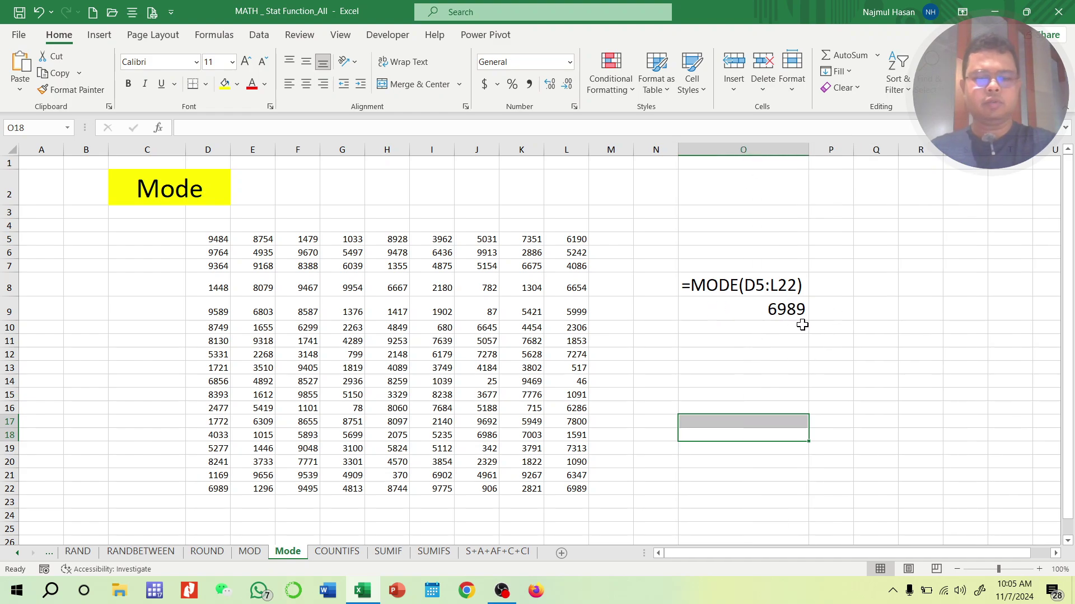
- Go to the COUNTIFS sheet and examine the Person, Year and Sales data and the existing formulas in F8 and G8
{"action": "left_click", "coordinate": [335, 552]}
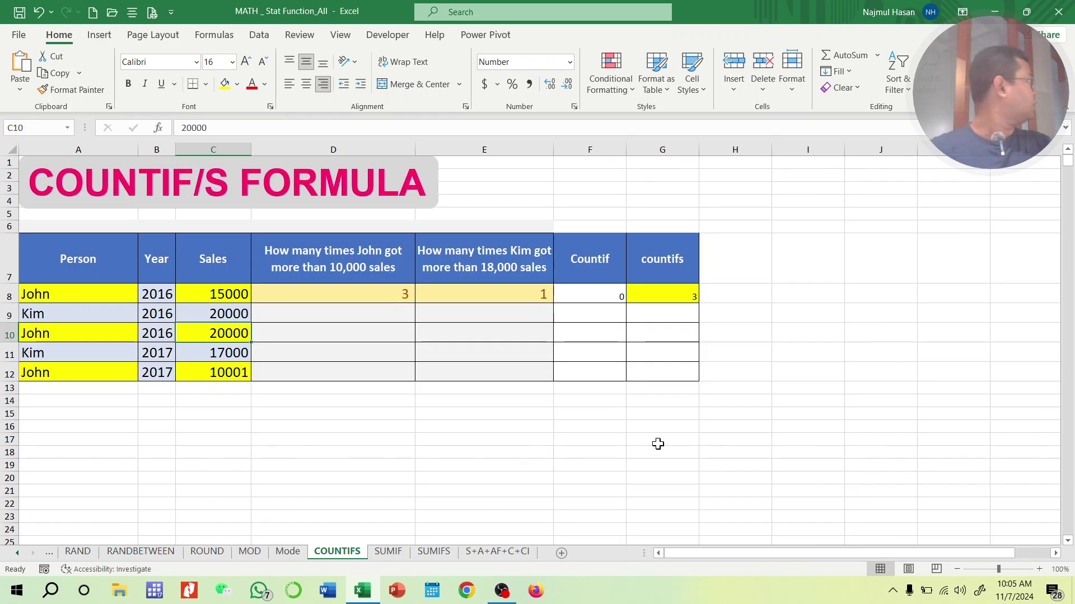
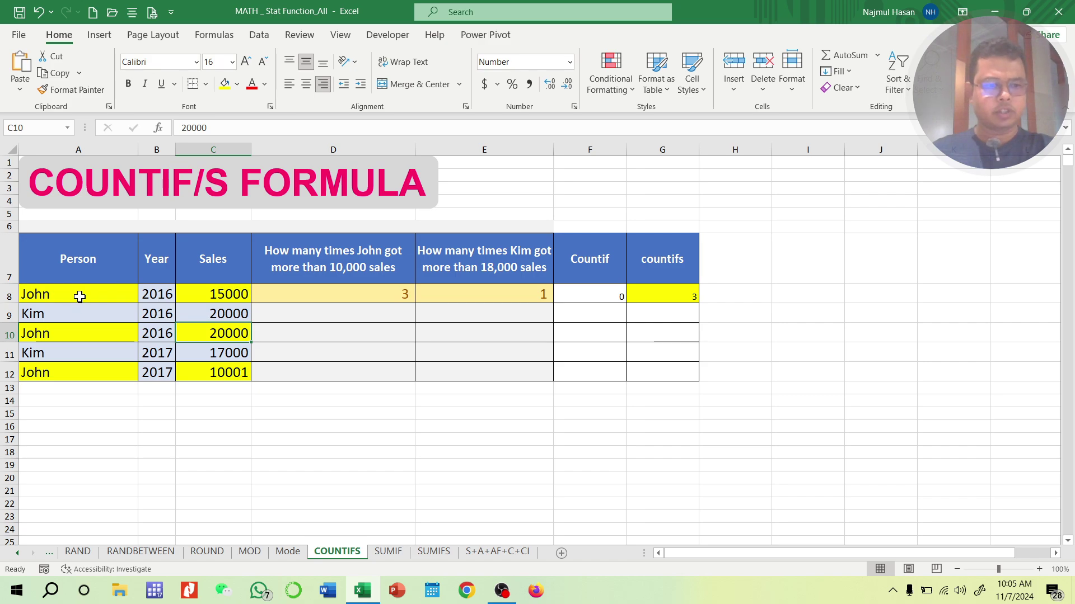
{"action": "left_click_drag", "start_coordinate": [79, 297], "coordinate": [84, 372]}
{"action": "left_click_drag", "start_coordinate": [168, 292], "coordinate": [172, 374]}
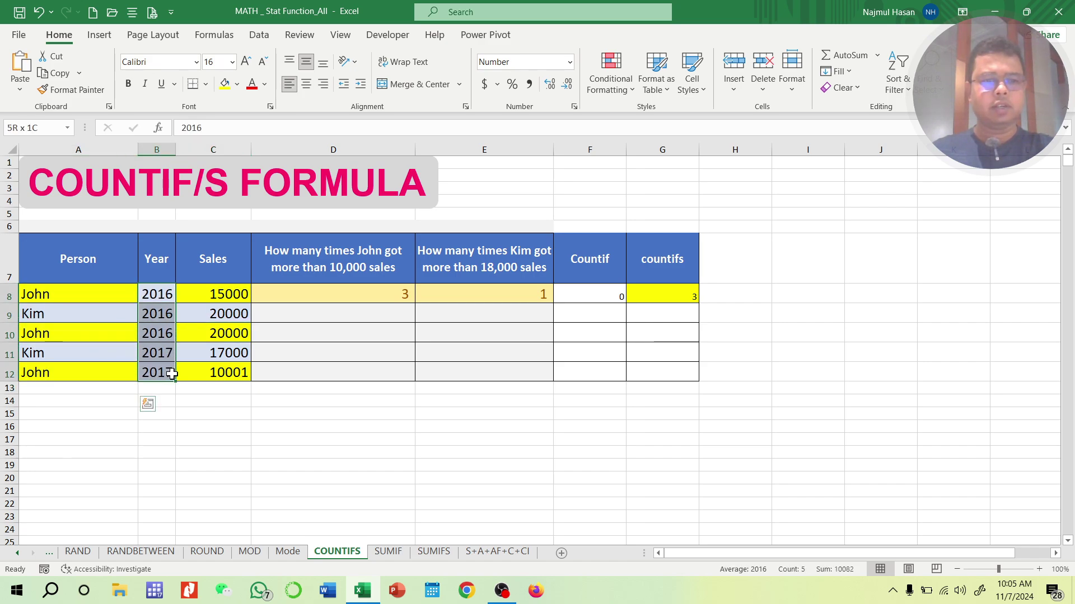
{"action": "left_click_drag", "start_coordinate": [216, 295], "coordinate": [235, 371]}
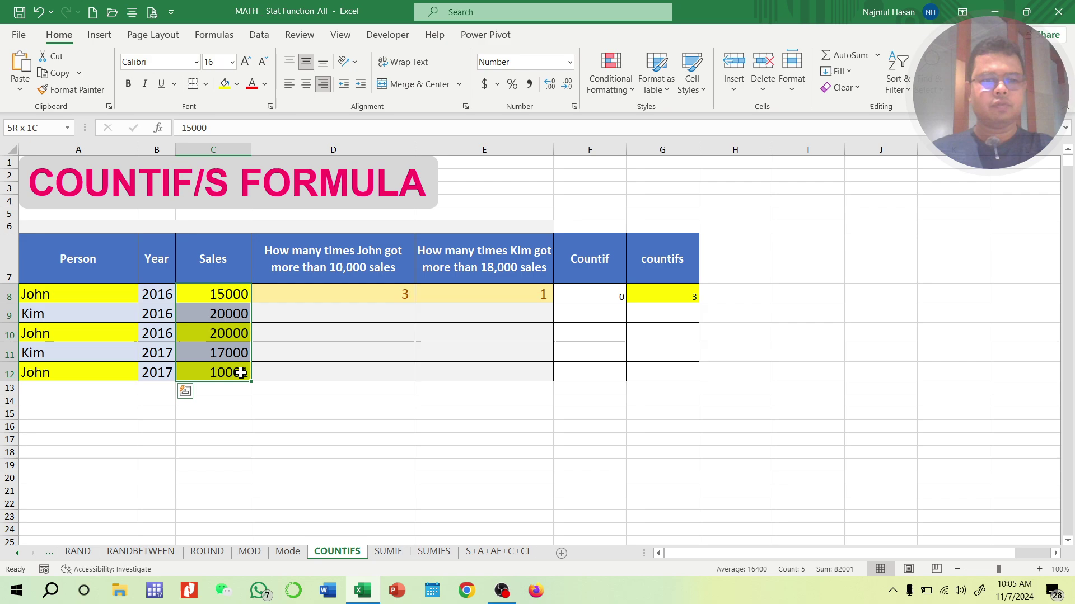
{"action": "left_click", "coordinate": [425, 442]}
{"action": "left_click_drag", "start_coordinate": [597, 293], "coordinate": [689, 290]}
{"action": "left_click", "coordinate": [576, 293]}
{"action": "left_click", "coordinate": [613, 440]}
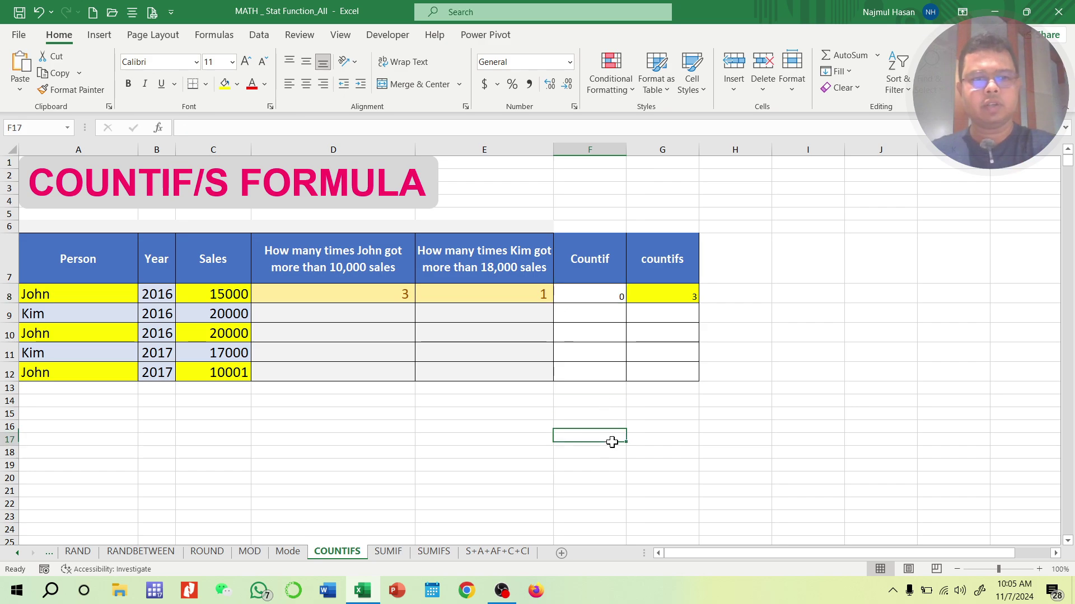
{"action": "left_click", "coordinate": [588, 297]}
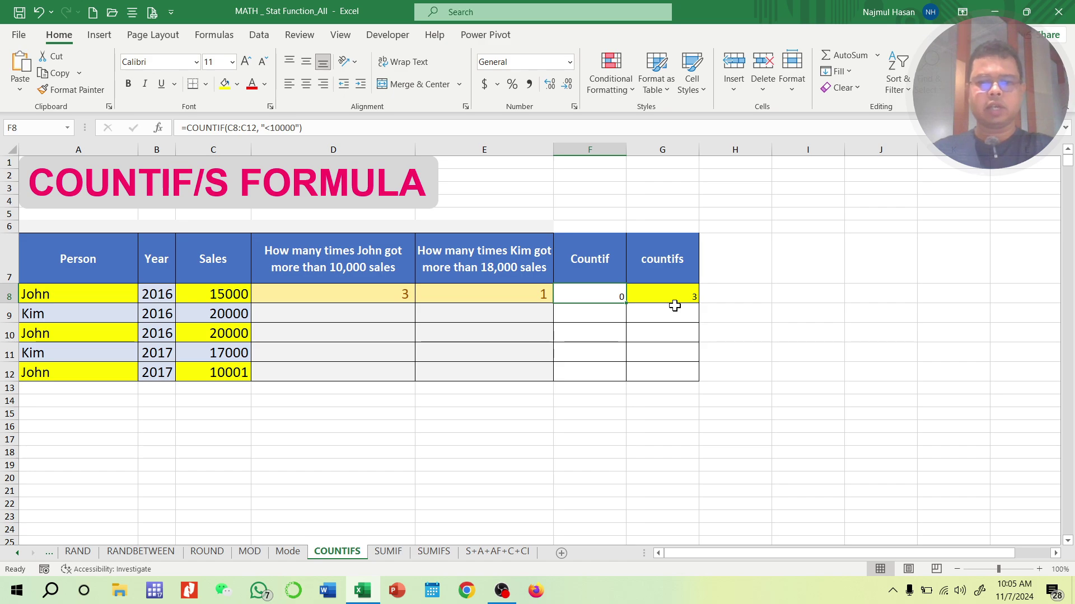
{"action": "left_click", "coordinate": [656, 296]}
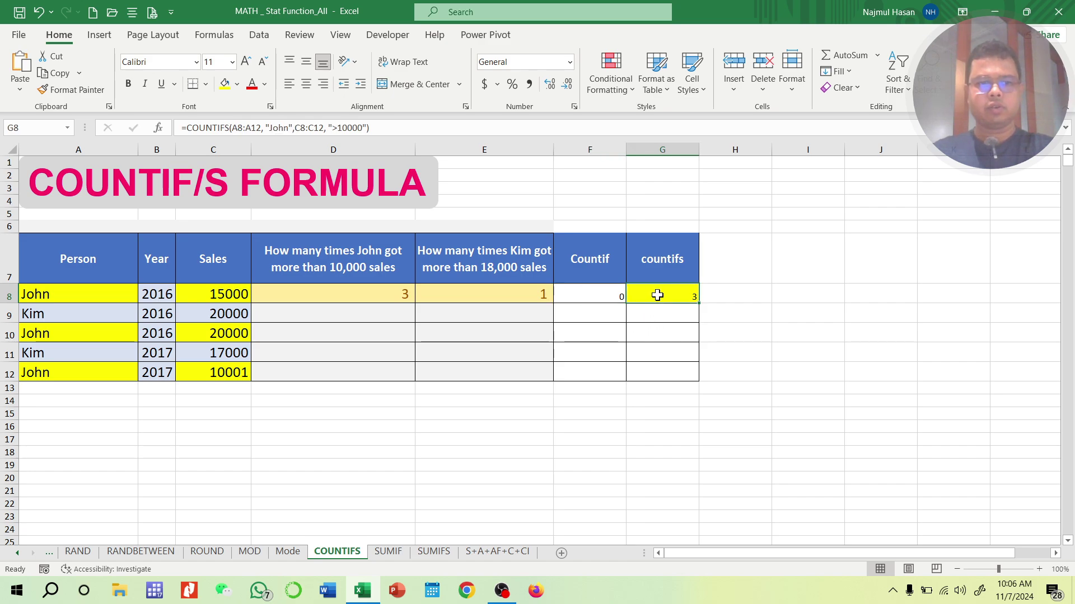
- Clear the existing formulas from F8:G8 under the Countif and countifs headers
{"action": "left_click_drag", "start_coordinate": [576, 292], "coordinate": [663, 293]}
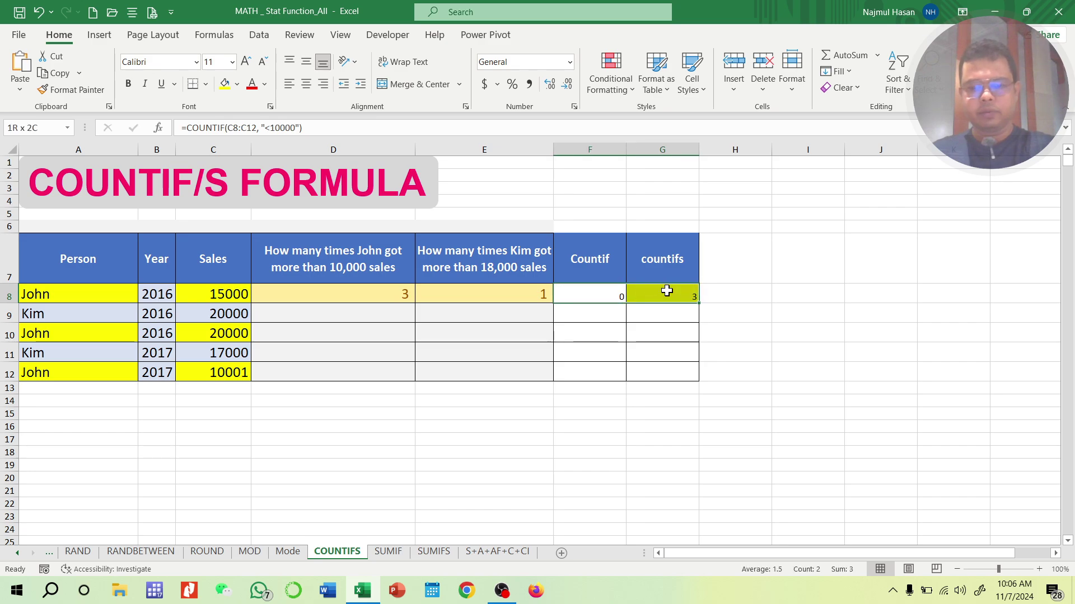
{"action": "key", "text": "Delete"}
{"action": "left_click", "coordinate": [352, 426]}
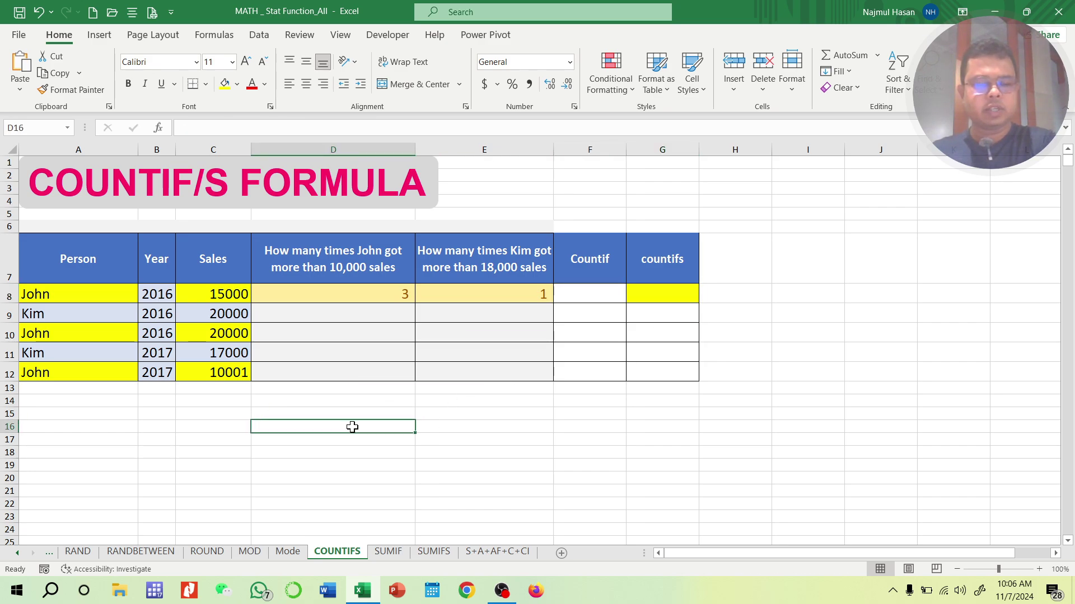
- Remove the fill color from the Person, Year and Sales data in A8:C12
{"action": "left_click_drag", "start_coordinate": [127, 299], "coordinate": [224, 377]}
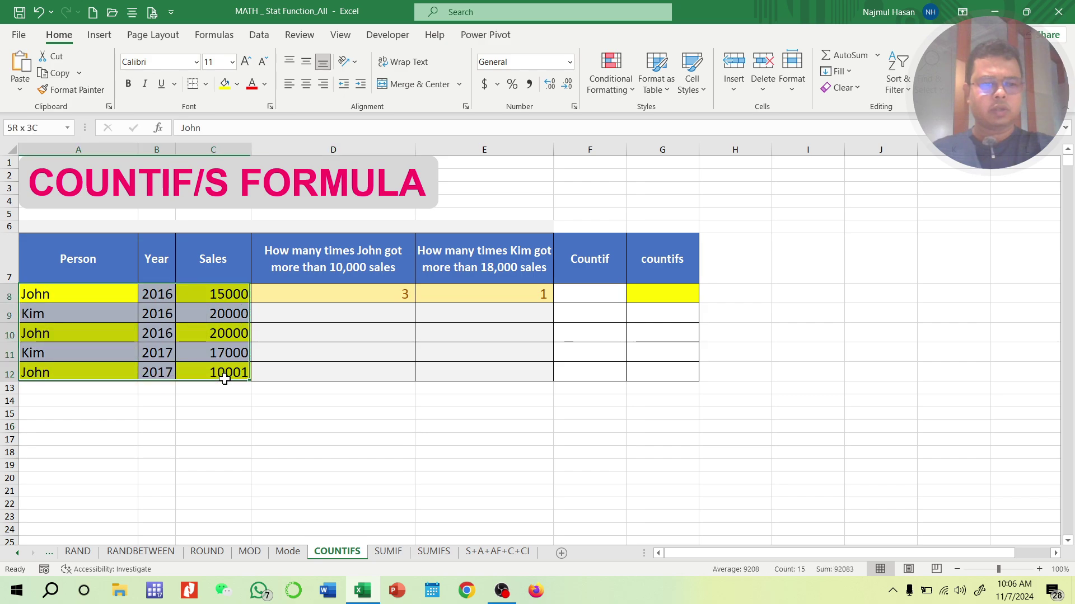
{"action": "left_click", "coordinate": [237, 84]}
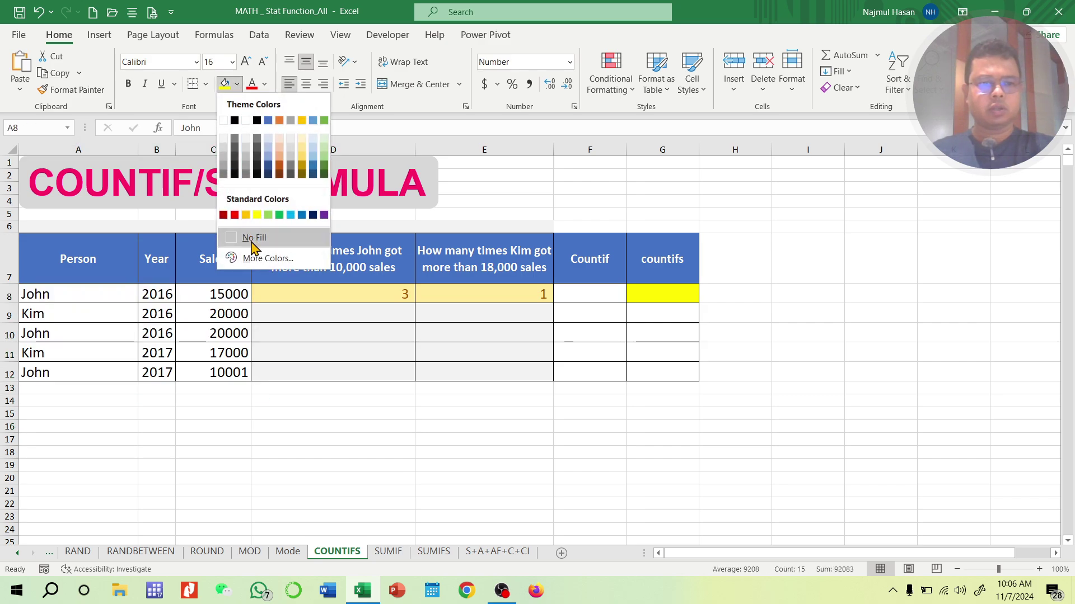
{"action": "left_click", "coordinate": [252, 238]}
{"action": "left_click", "coordinate": [385, 440]}
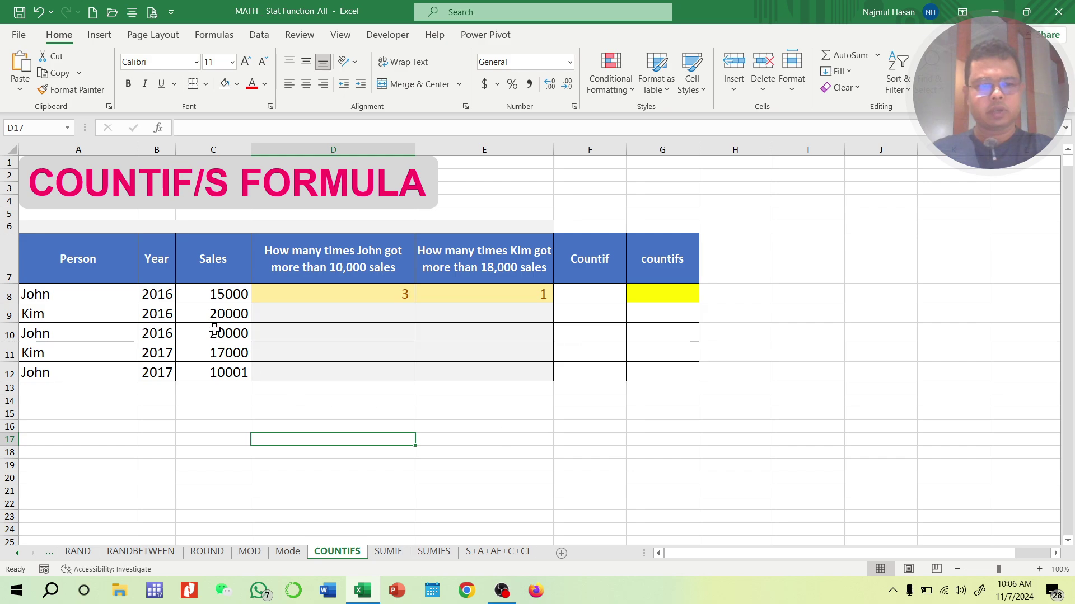
- Set the Sales value in C10 to 5000
{"action": "left_click", "coordinate": [240, 322]}
{"action": "left_click", "coordinate": [241, 334]}
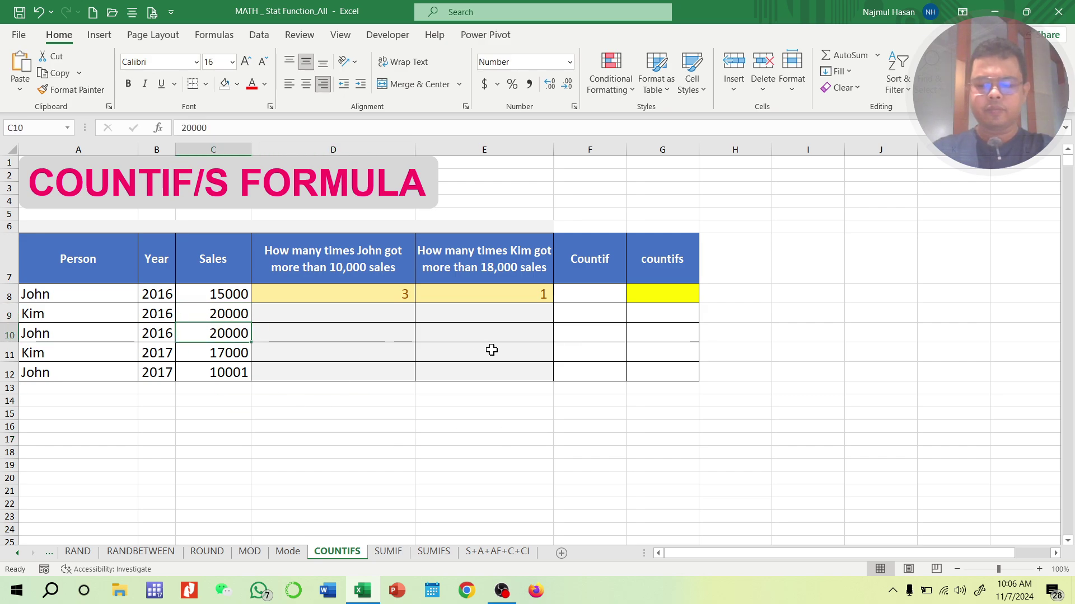
{"action": "type", "text": "5000"}
{"action": "key", "text": "Return"}
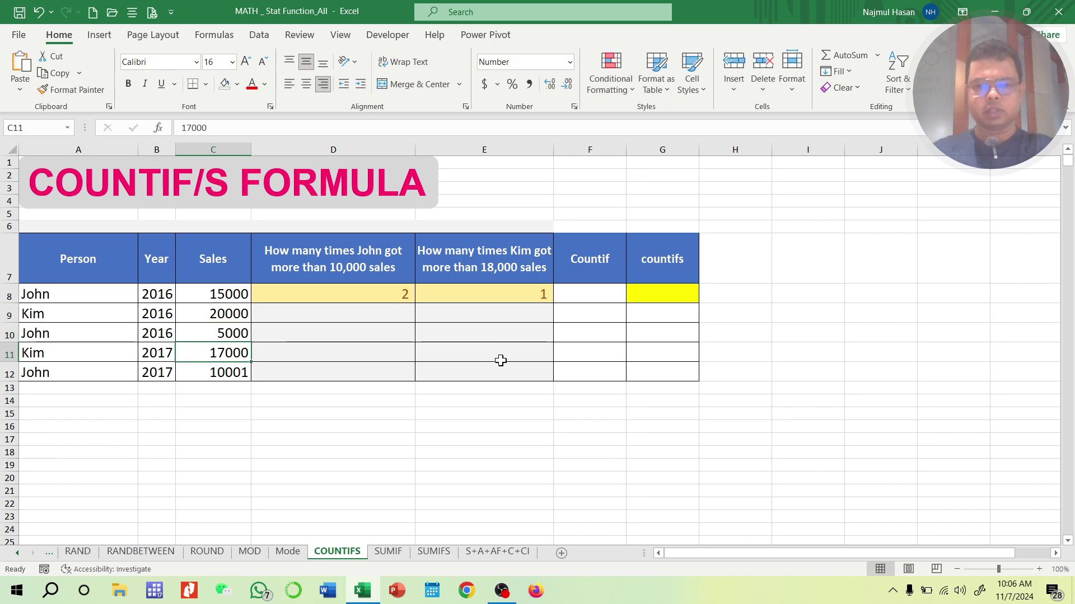
- Enter a COUNTIF formula in F8 that counts the Sales values in C8:C12 matching the criterion "<10000"
{"action": "left_click", "coordinate": [591, 292]}
{"action": "type", "text": "="}
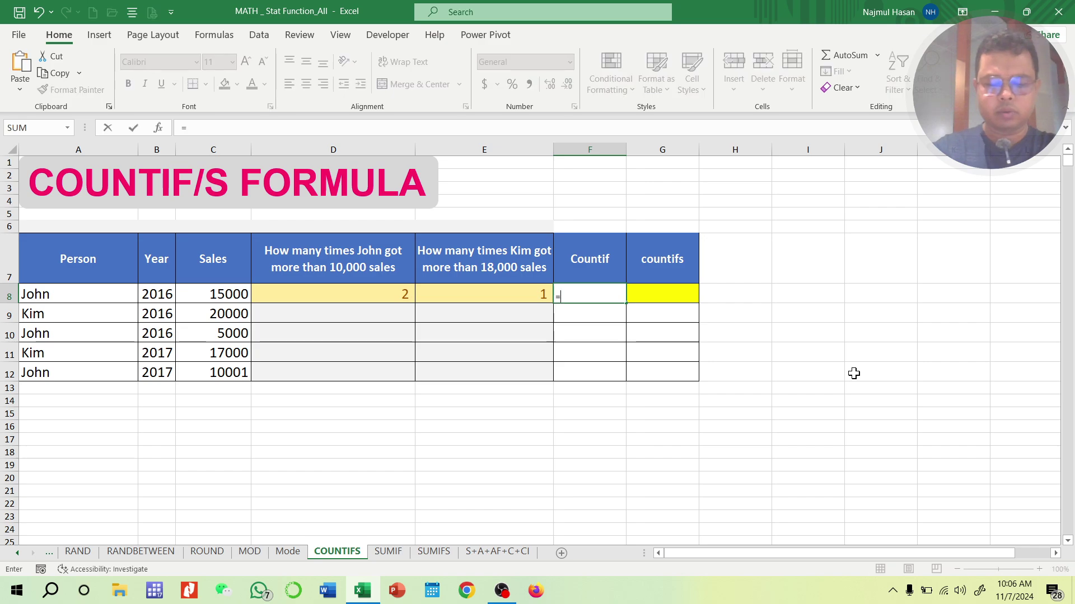
{"action": "type", "text": "countif"}
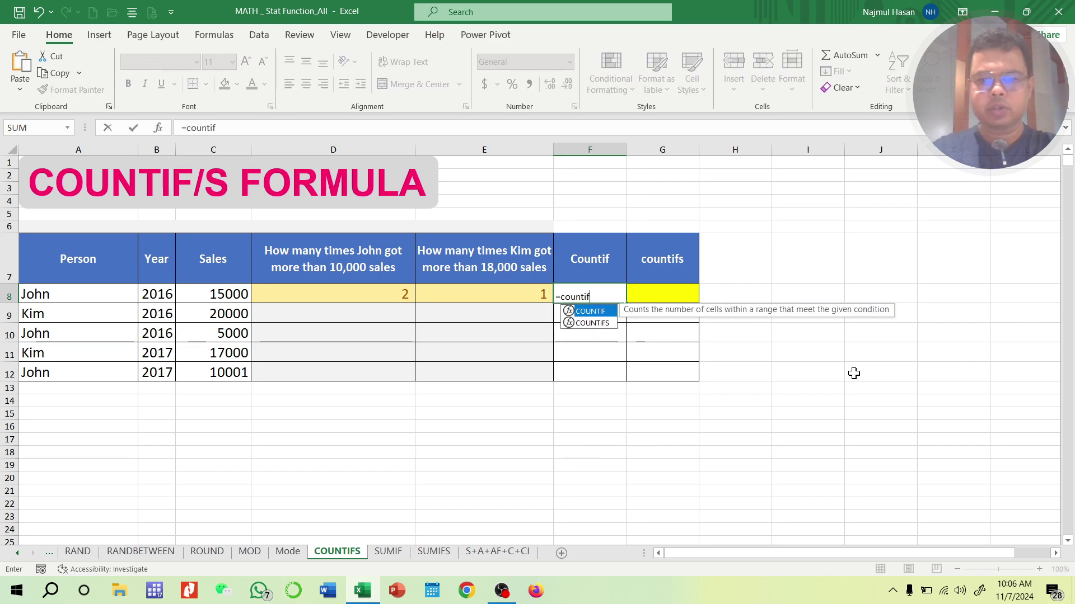
{"action": "type", "text": "("}
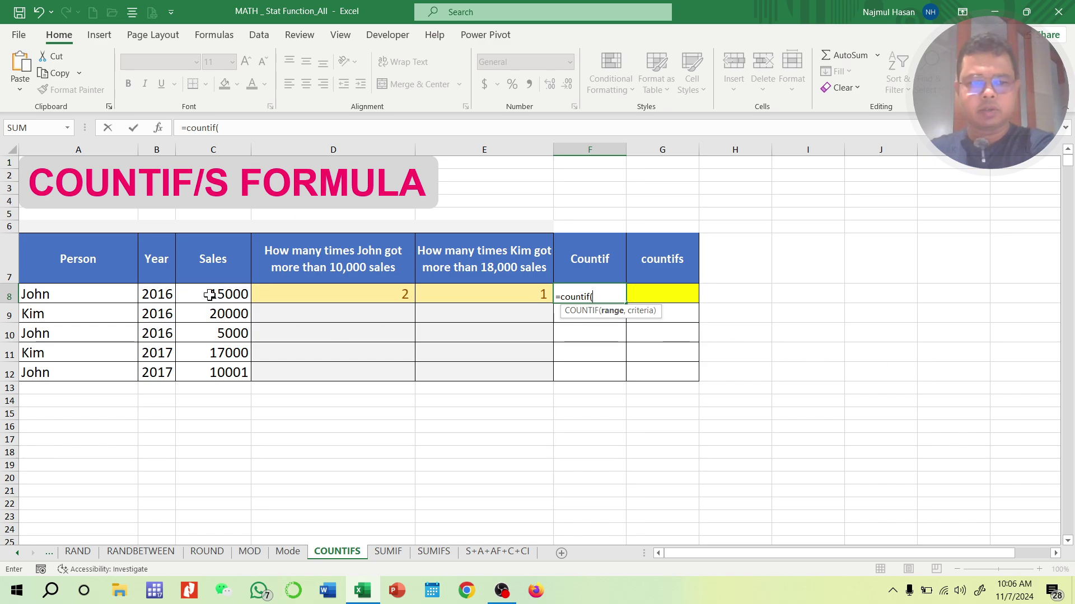
{"action": "left_click_drag", "start_coordinate": [209, 296], "coordinate": [211, 372]}
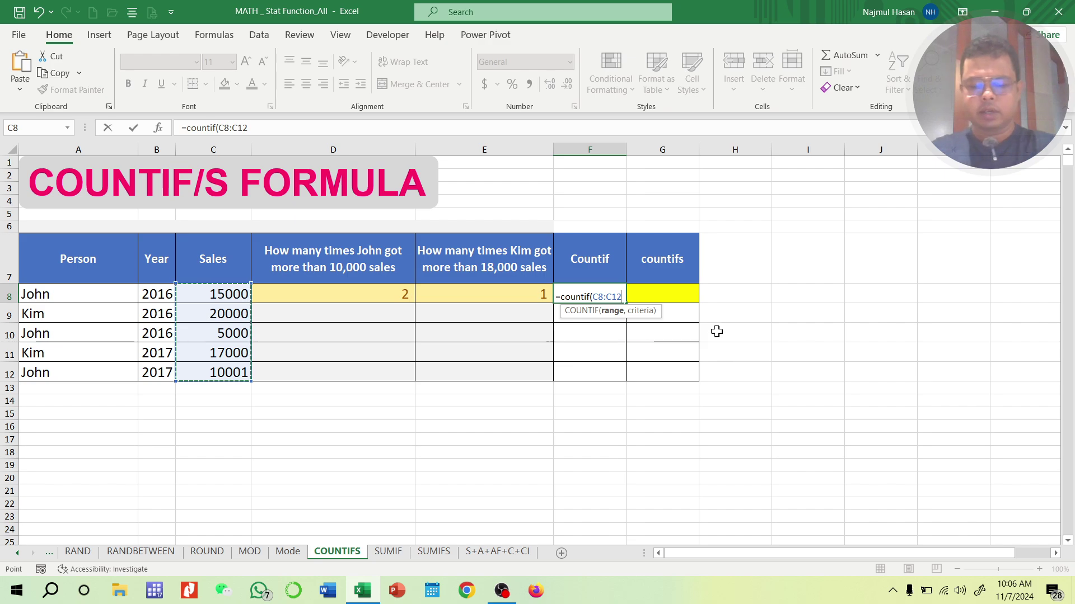
{"action": "type", "text": ","}
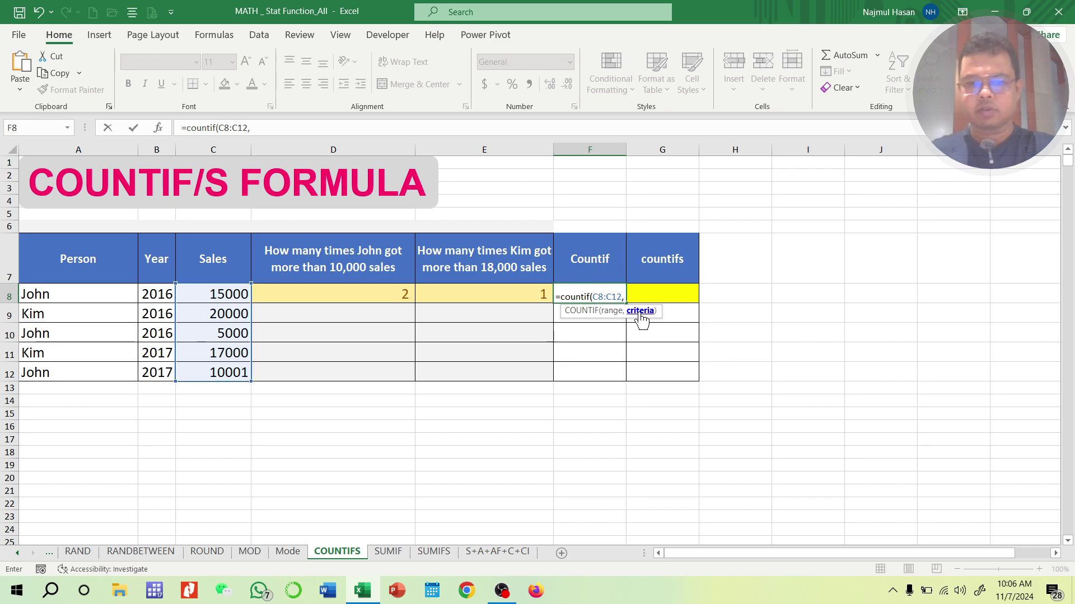
{"action": "type", "text": "\"<10"}
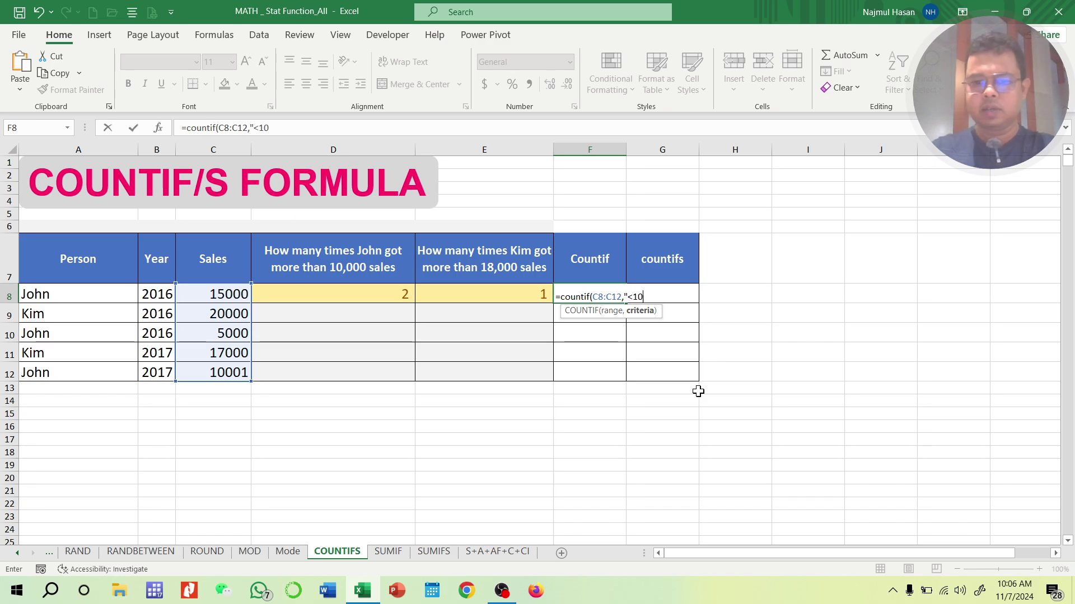
{"action": "type", "text": "000\""}
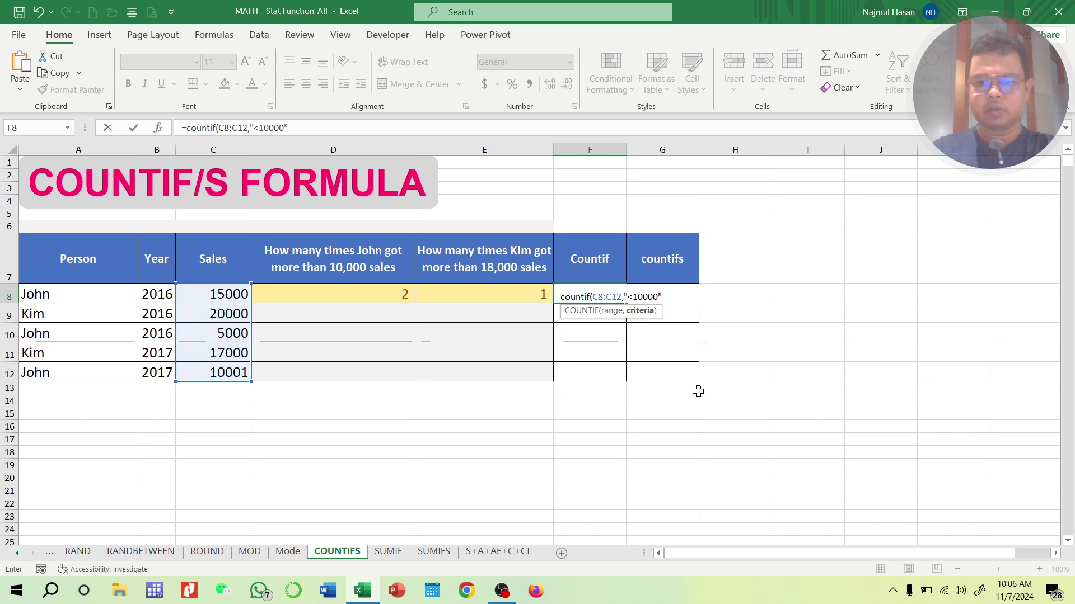
{"action": "type", "text": ")"}
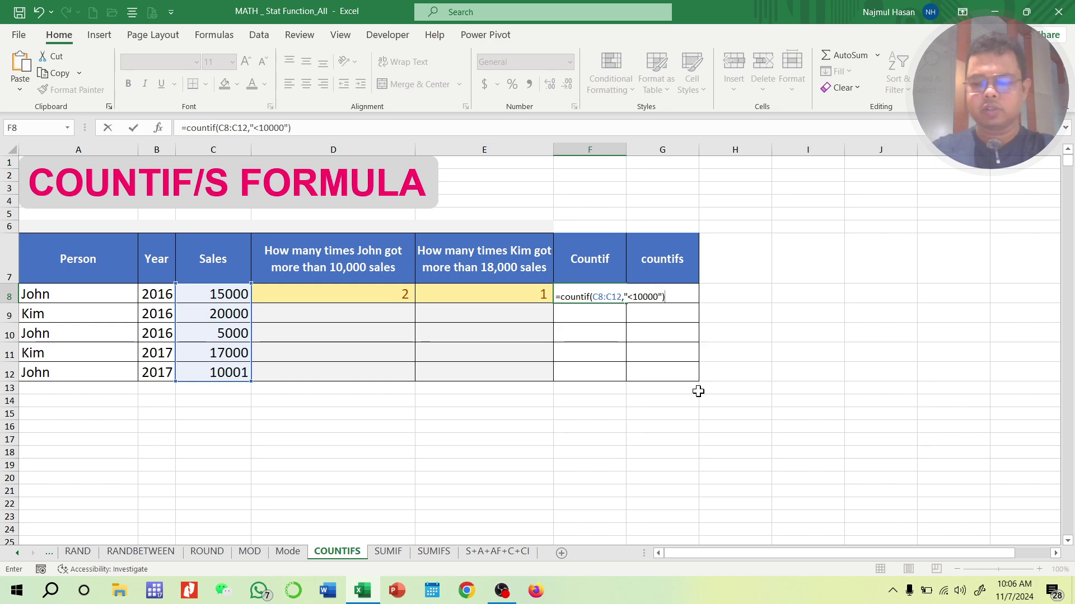
{"action": "key", "text": "Return"}
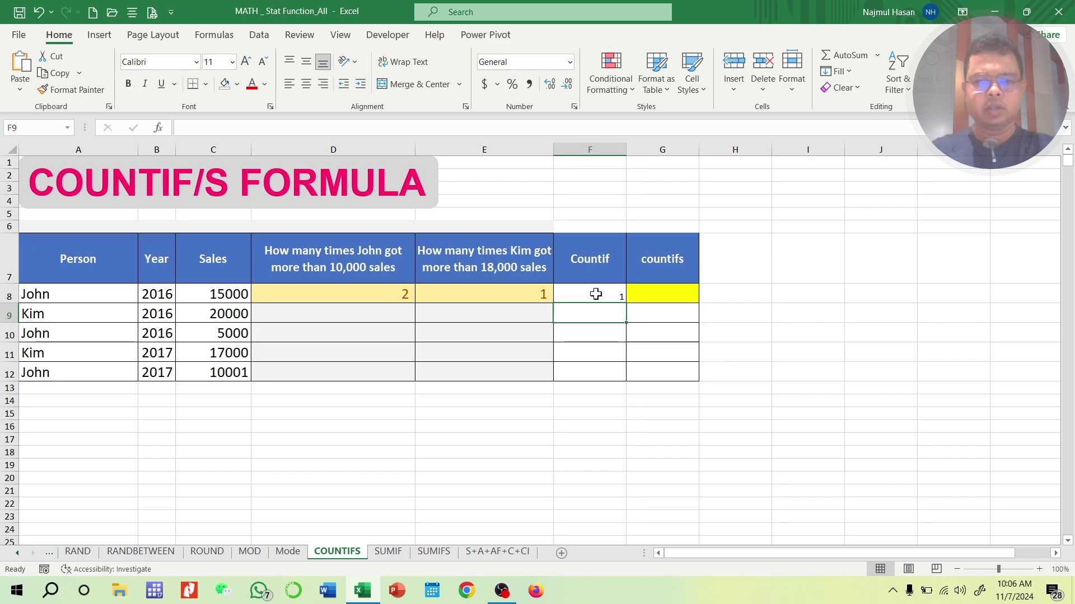
- Check the COUNTIF formula in F8 against the Sales values in C8:C12, especially the one in C10
{"action": "left_click_drag", "start_coordinate": [222, 294], "coordinate": [222, 377]}
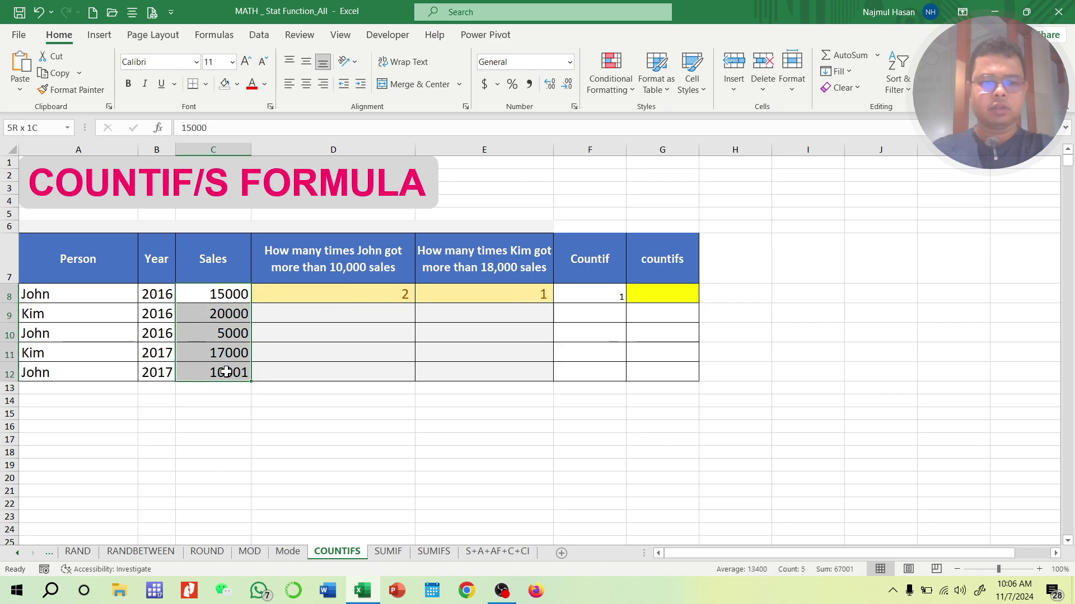
{"action": "left_click", "coordinate": [226, 335]}
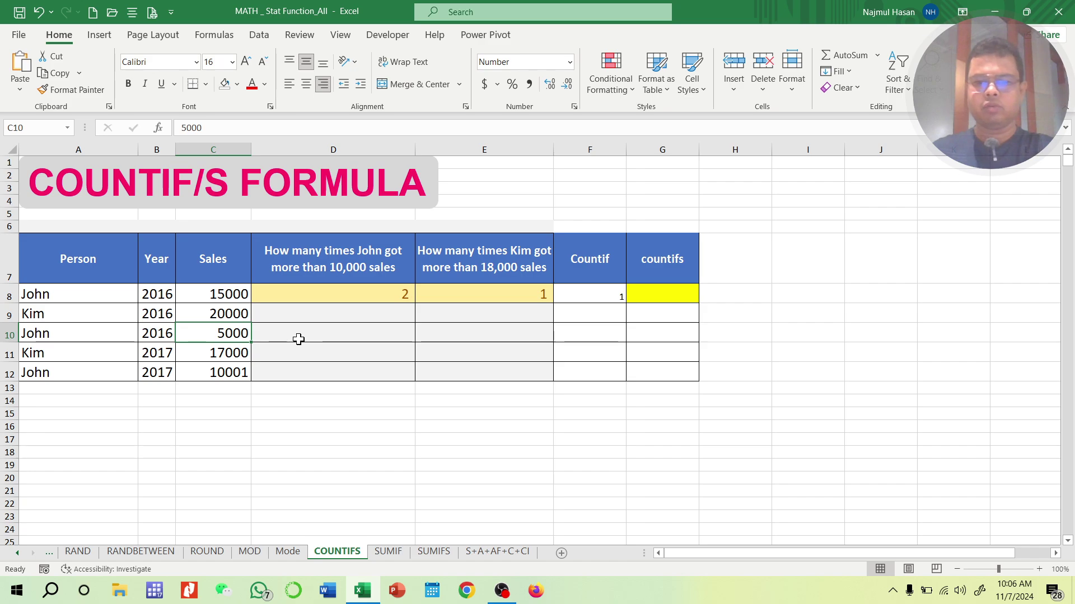
{"action": "left_click", "coordinate": [601, 299]}
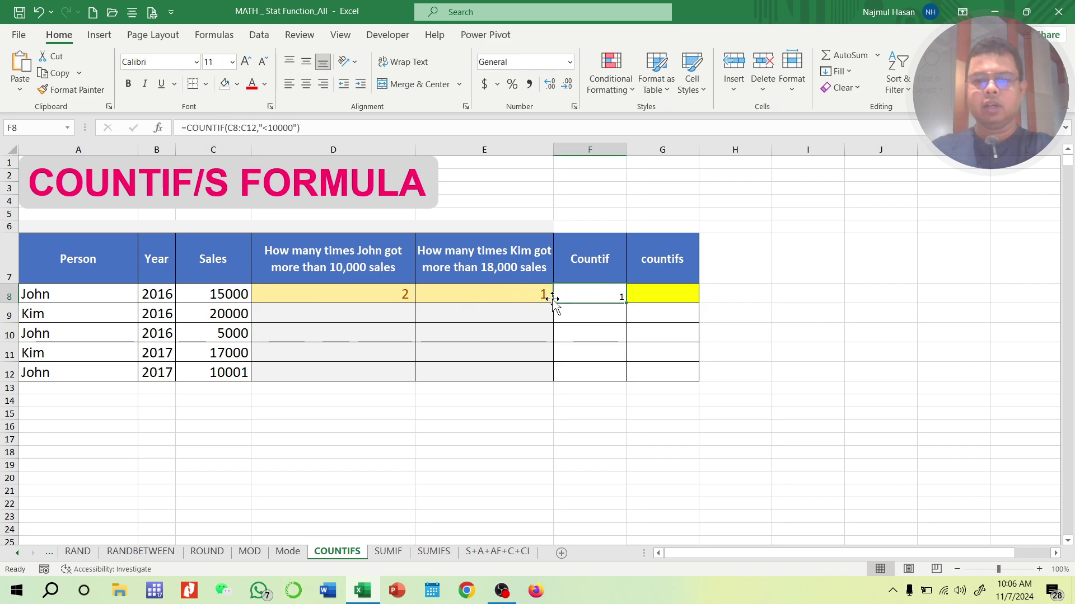
- Start a COUNTIFS formula in G8 with A8:A12 as the first criteria range and the person's name from A8 as its quoted criterion
{"action": "left_click", "coordinate": [681, 293]}
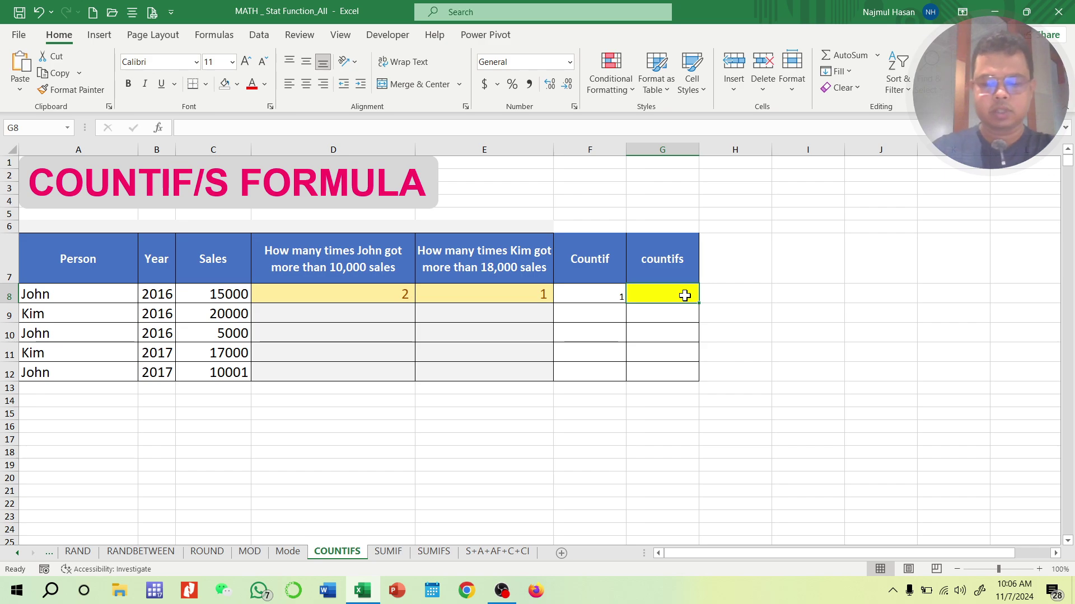
{"action": "type", "text": "=c"}
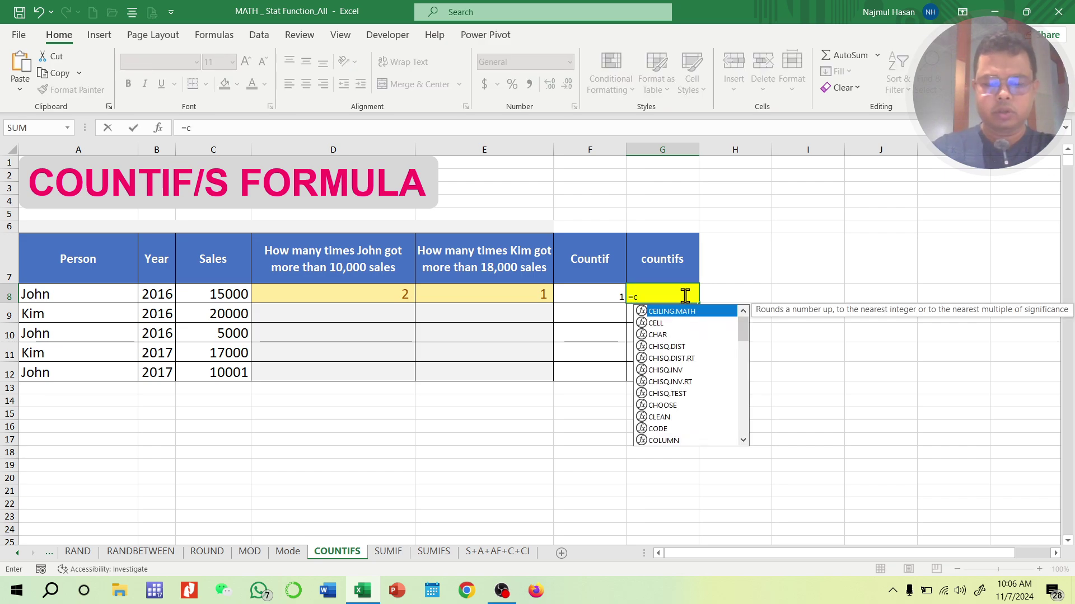
{"action": "type", "text": "ountif"}
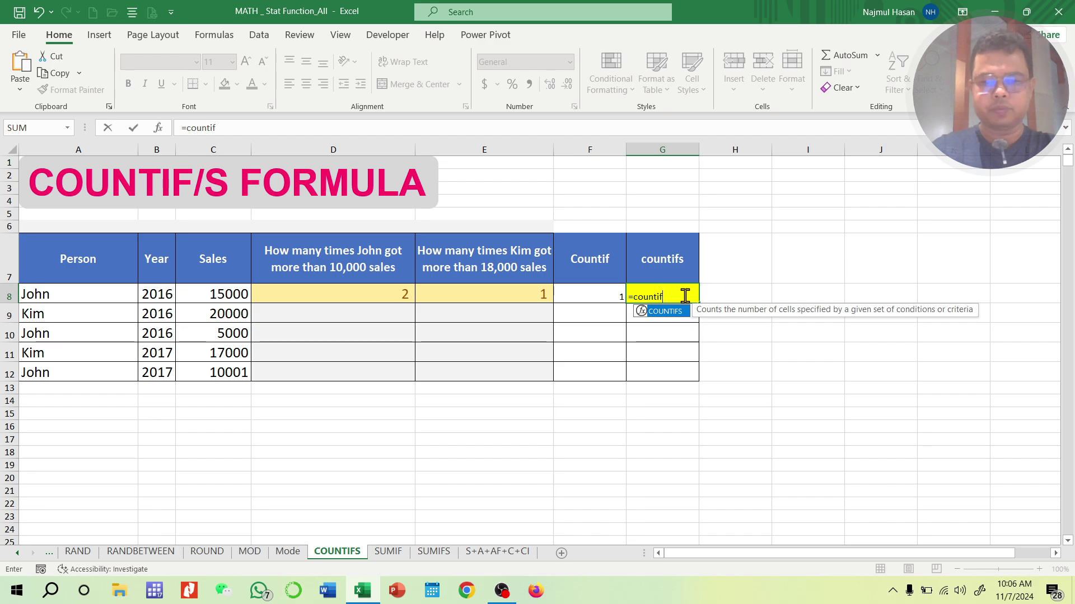
{"action": "type", "text": "s("}
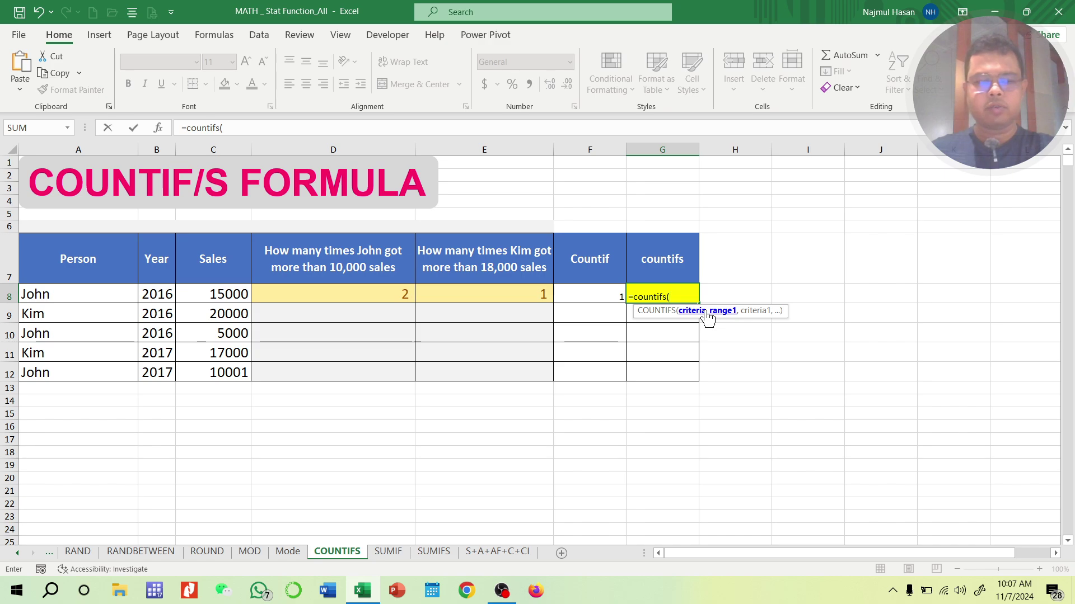
{"action": "left_click_drag", "start_coordinate": [103, 297], "coordinate": [87, 379]}
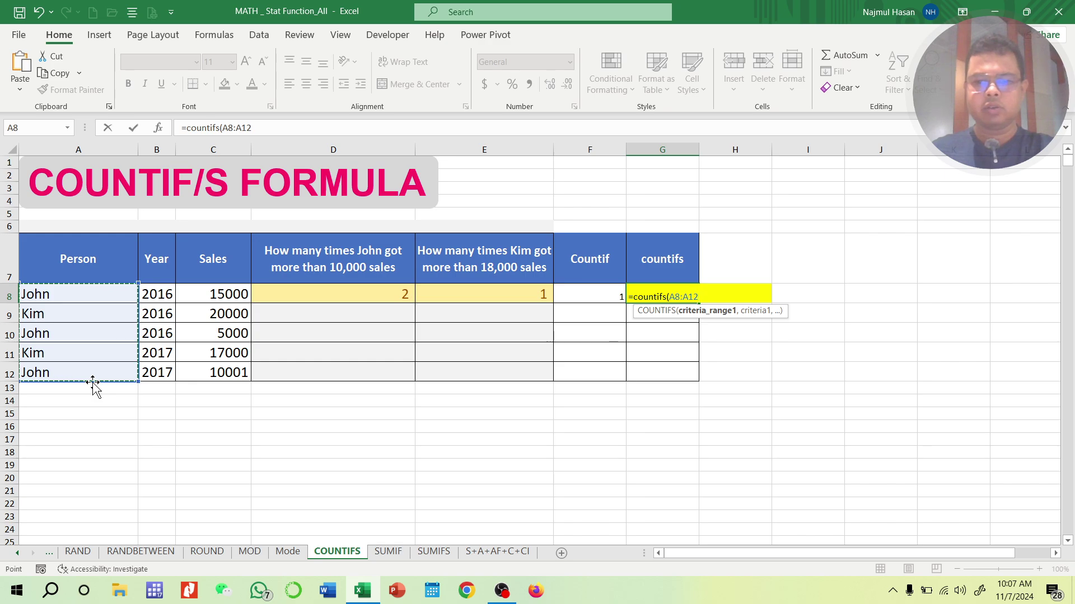
{"action": "type", "text": ","}
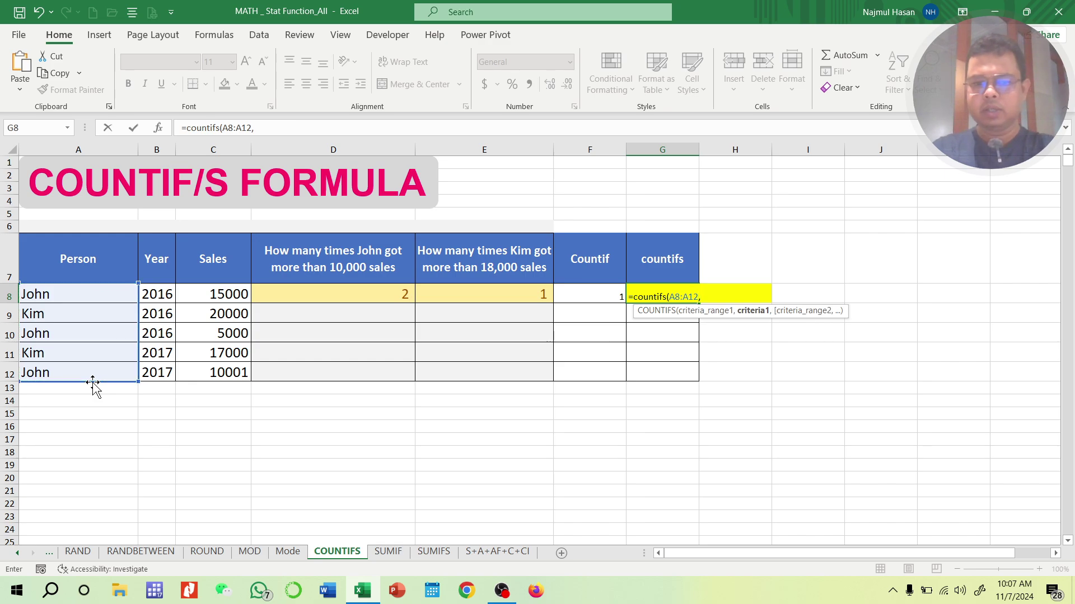
{"action": "type", "text": " \"Jo"}
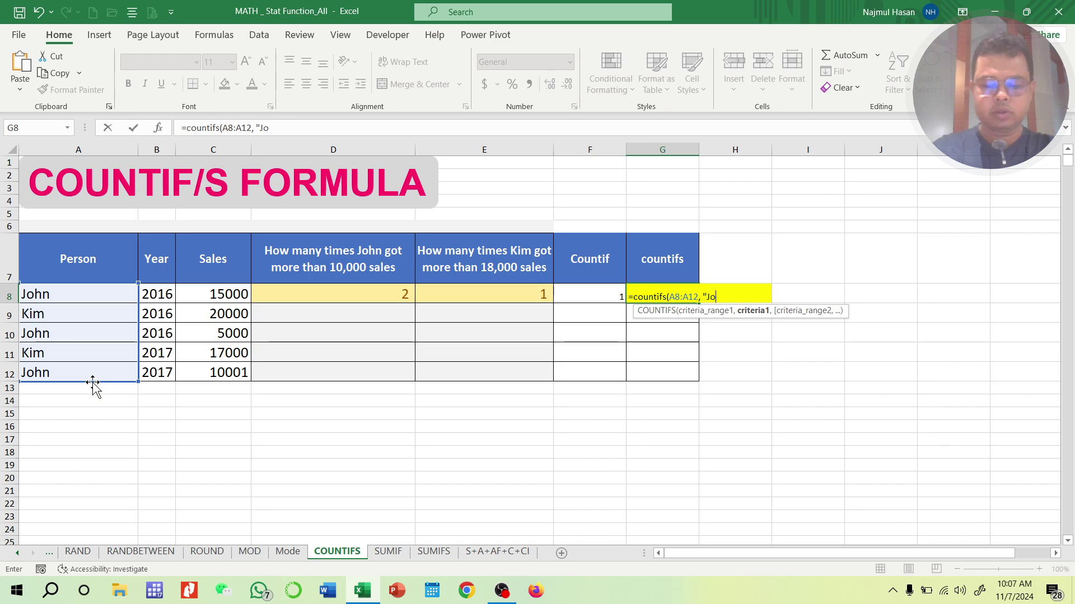
{"action": "type", "text": "hn\","}
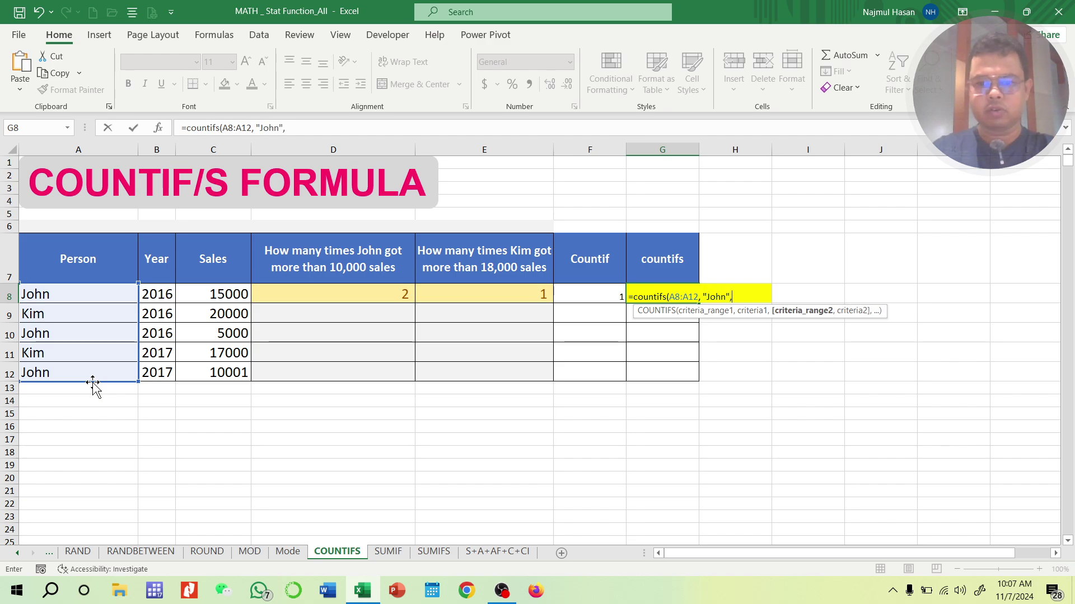
- Complete the COUNTIFS formula in G8 with C8:C12 as the second criteria range and "<10000" as its criterion
{"action": "left_click_drag", "start_coordinate": [223, 295], "coordinate": [223, 372]}
{"action": "type", "text": ","}
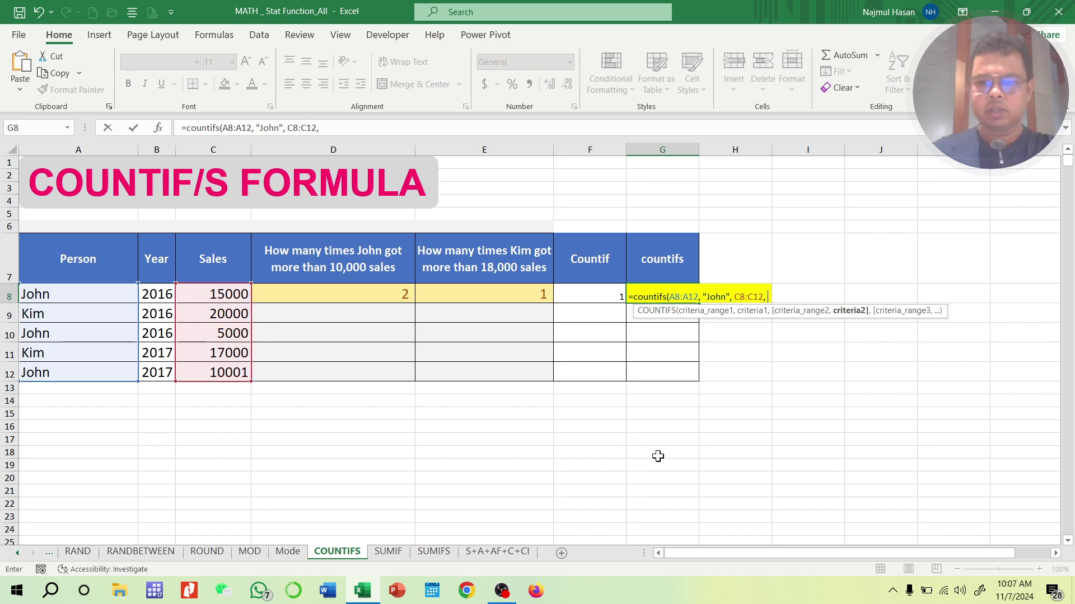
{"action": "type", "text": " \"<10000"}
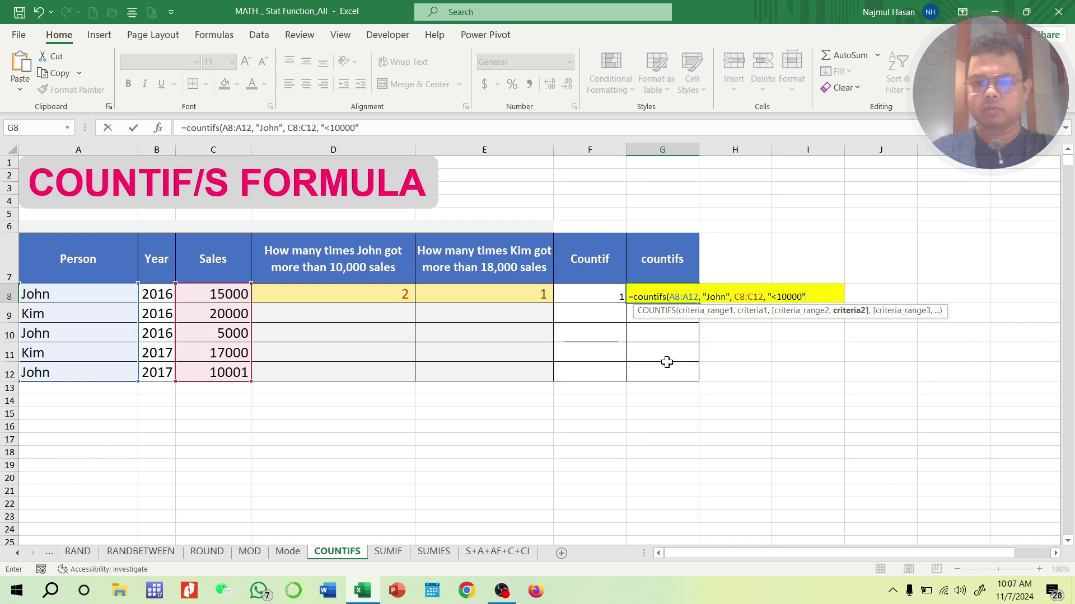
{"action": "type", "text": ")"}
{"action": "key", "text": "Return"}
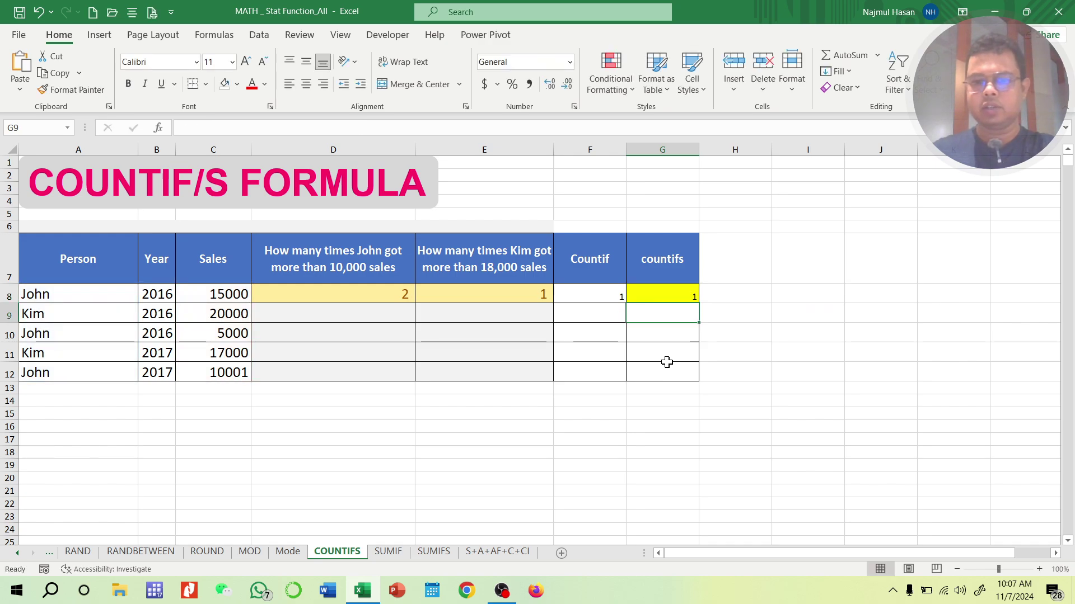
- Examine the COUNTIFS formula in G8 and its referenced ranges against the matching Person entries in A8 and A12
{"action": "left_click", "coordinate": [675, 295]}
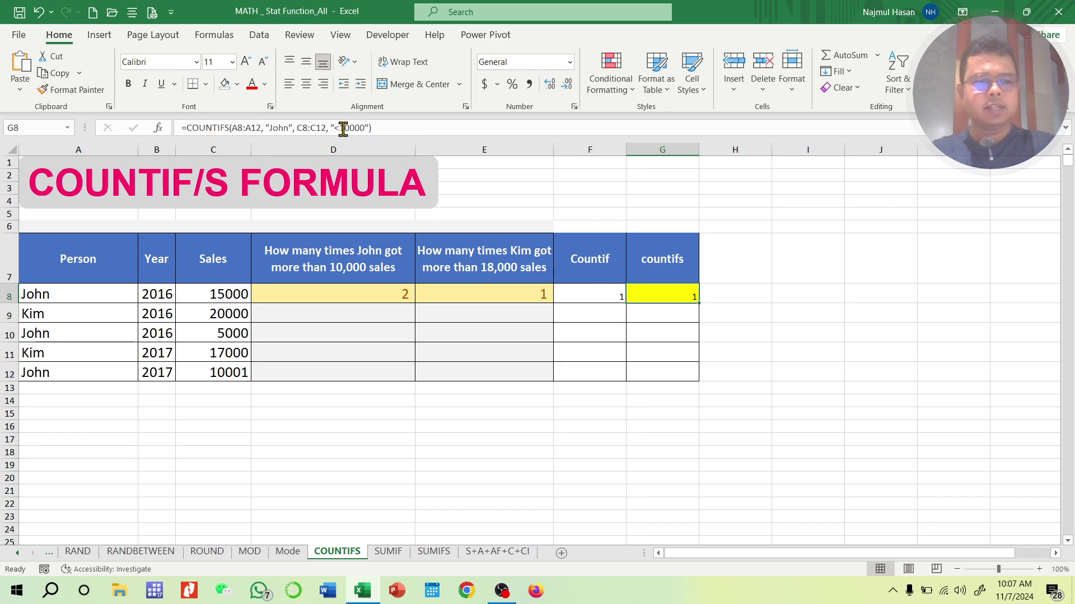
{"action": "left_click", "coordinate": [44, 287]}
{"action": "left_click", "coordinate": [40, 374], "text": "ctrl"}
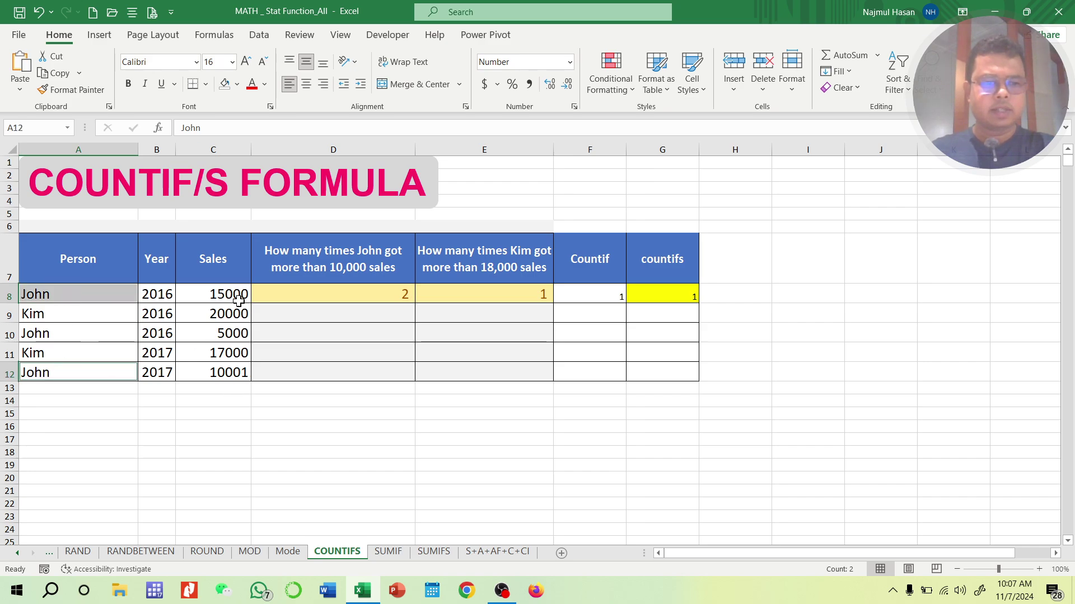
{"action": "left_click", "coordinate": [686, 298]}
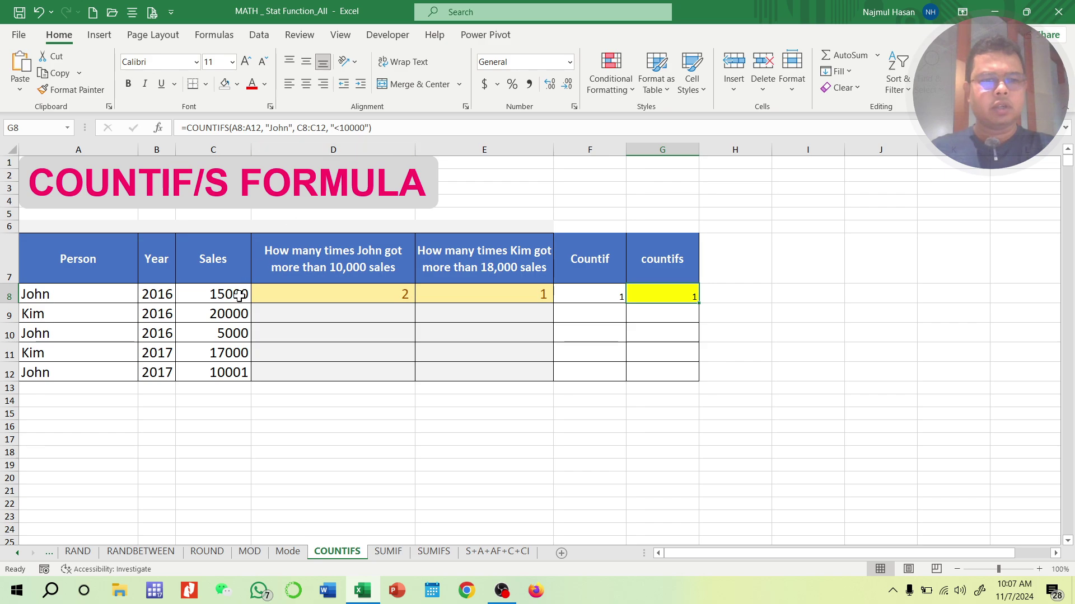
{"action": "double_click", "coordinate": [687, 297]}
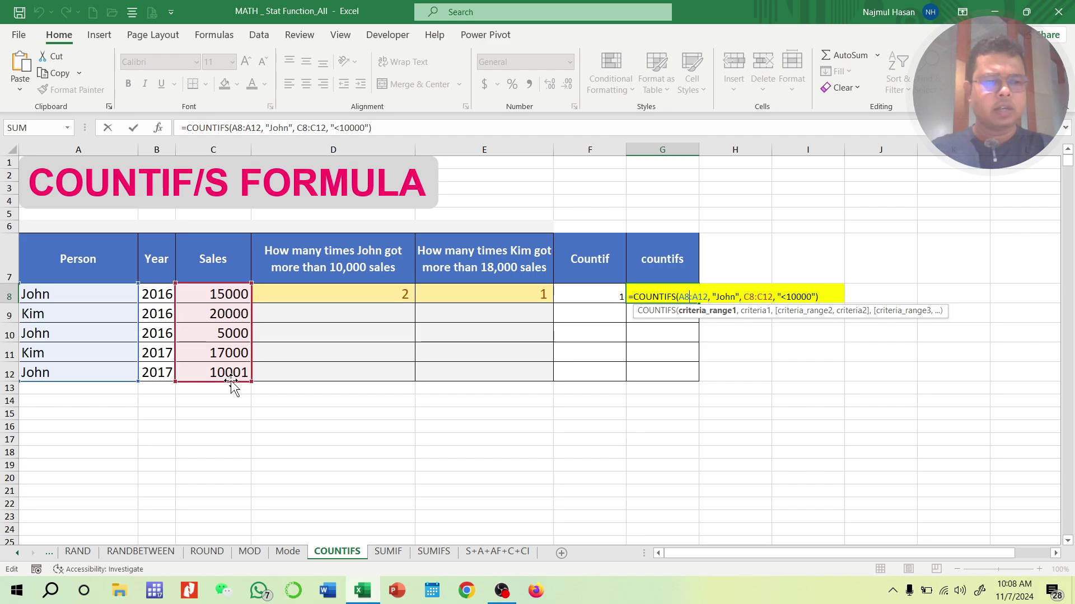
{"action": "left_click", "coordinate": [246, 372]}
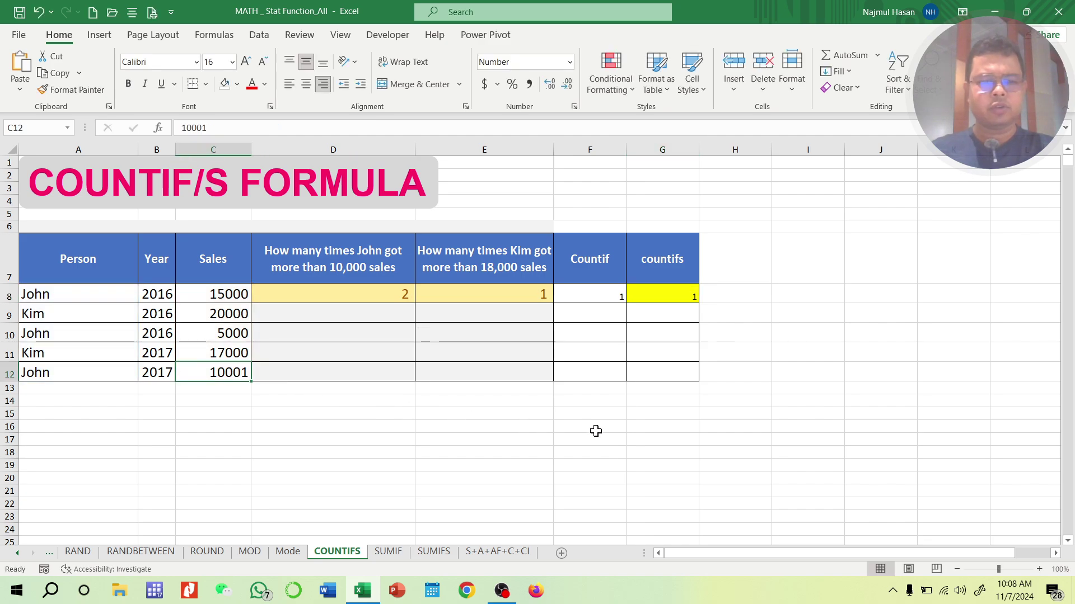
{"action": "type", "text": "1"}
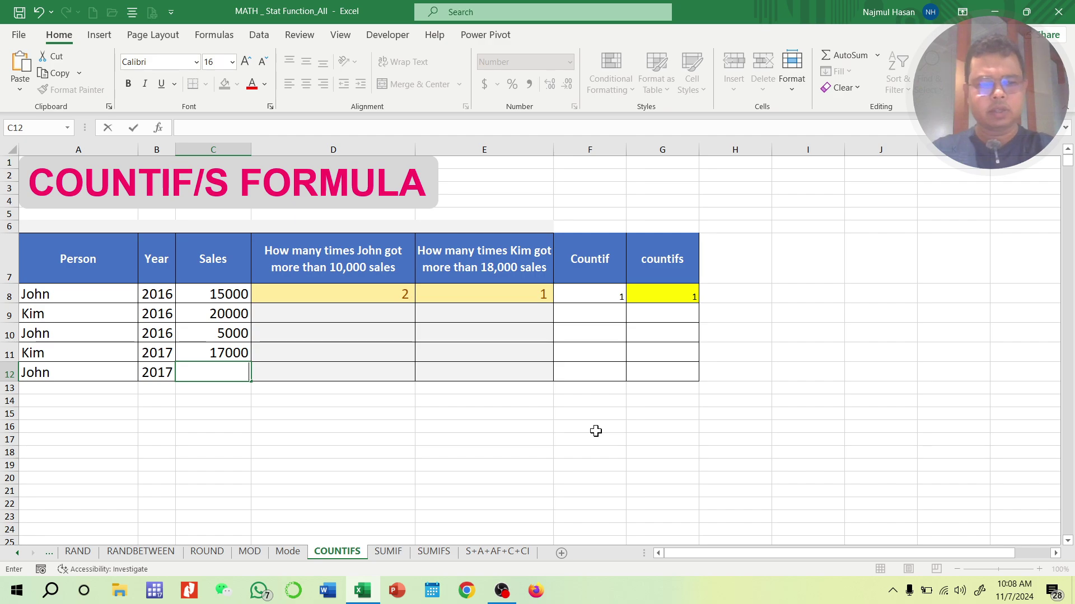
{"action": "key", "text": "Escape"}
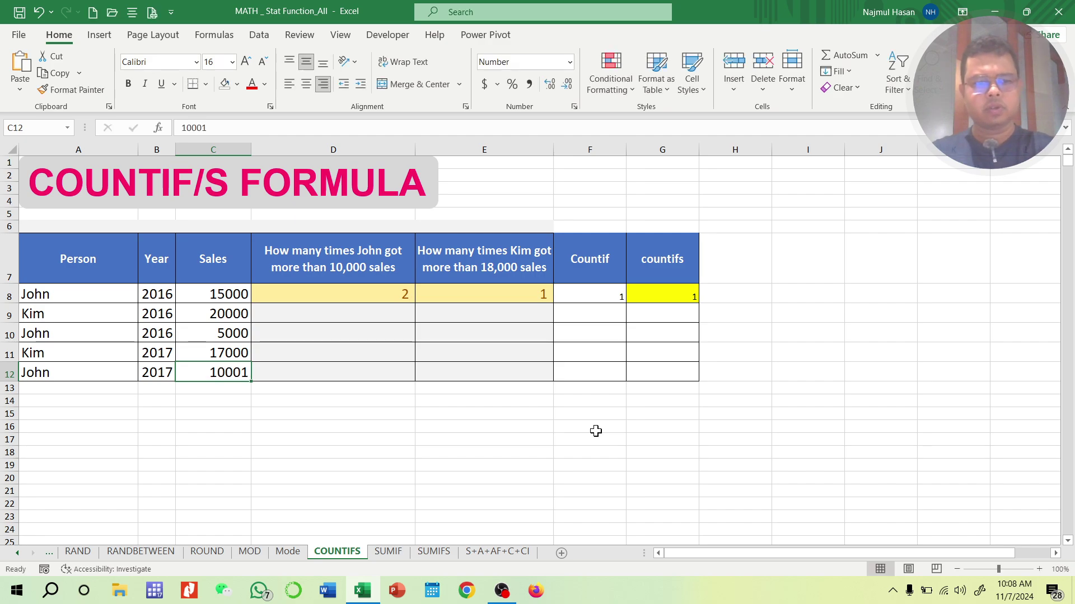
- Change the sales criterion of the COUNTIFS formula in G8 to ">10000"
{"action": "left_click", "coordinate": [659, 295]}
{"action": "left_click", "coordinate": [339, 127]}
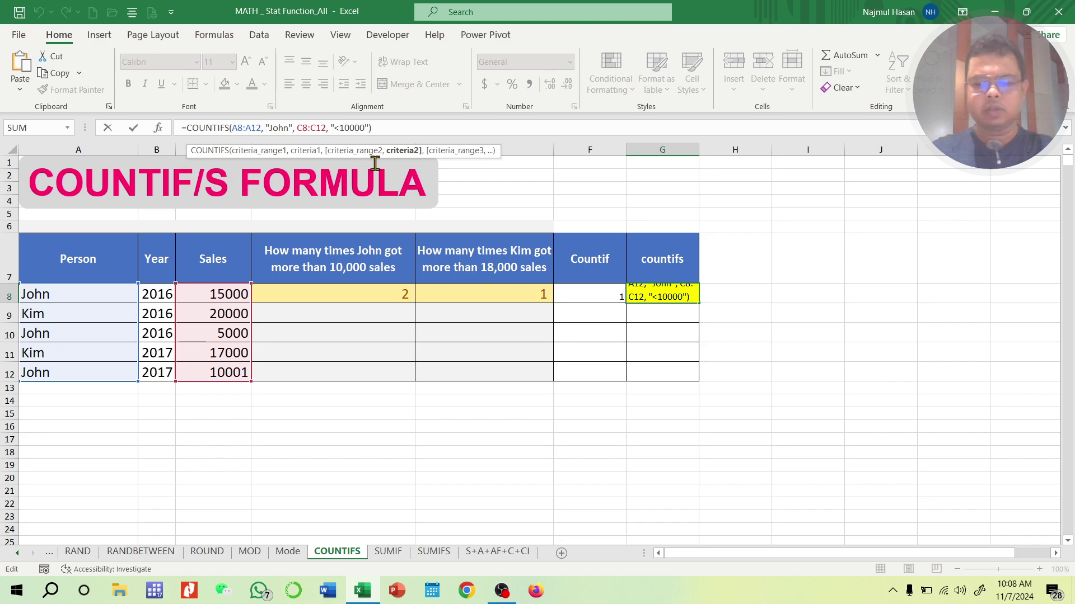
{"action": "key", "text": "BackSpace"}
{"action": "type", "text": ">"}
{"action": "left_click", "coordinate": [424, 122]}
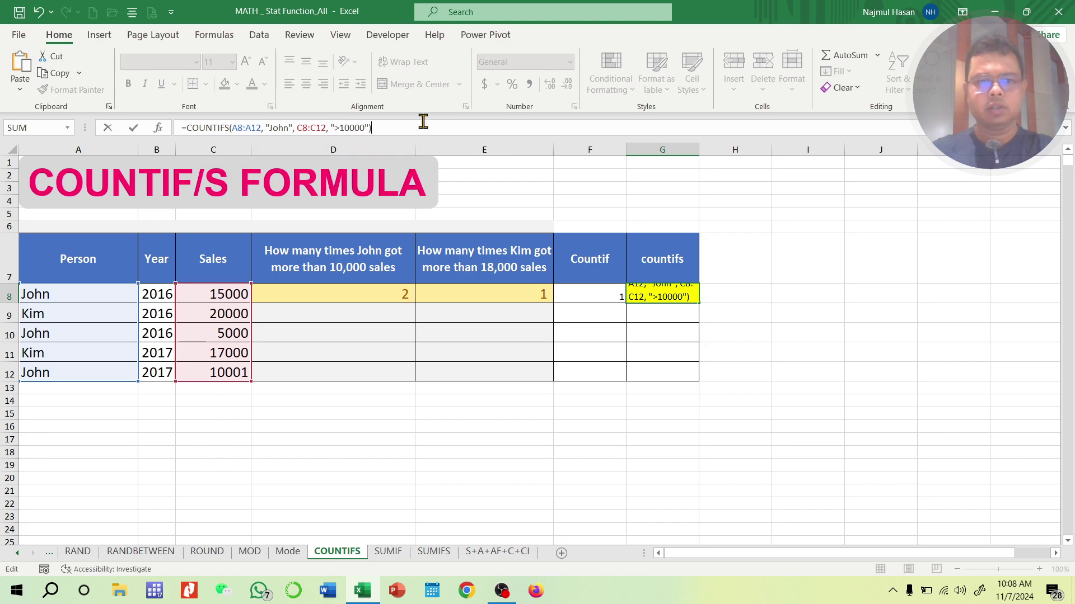
{"action": "key", "text": "Return"}
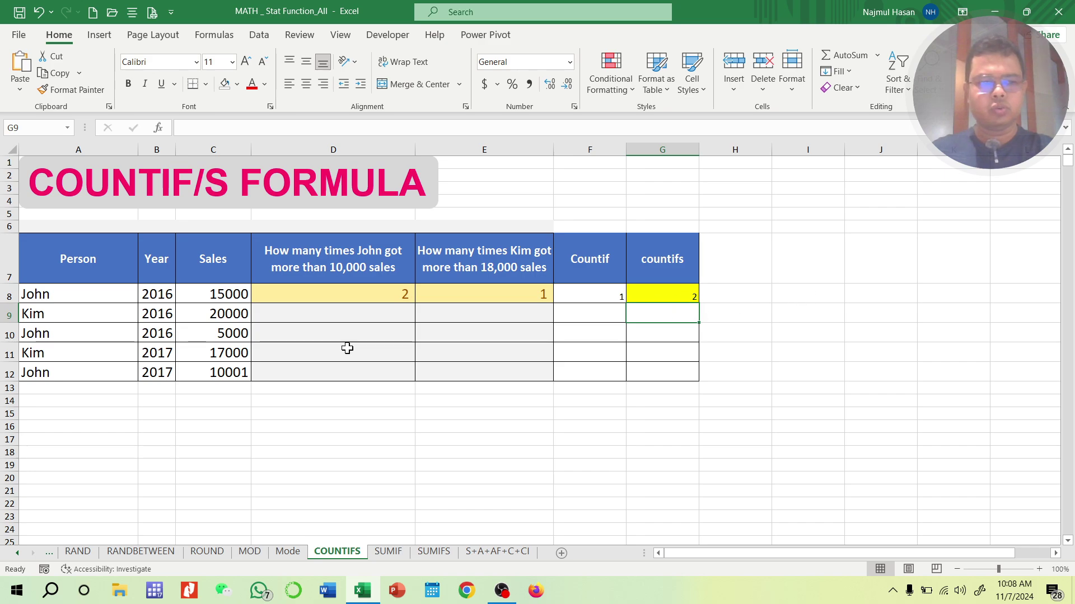
- Fill the Person and Sales cells of rows 8 and 12 (A8, A12, C8, C12) with light green
{"action": "left_click", "coordinate": [88, 375]}
{"action": "left_click", "coordinate": [82, 301], "text": "ctrl"}
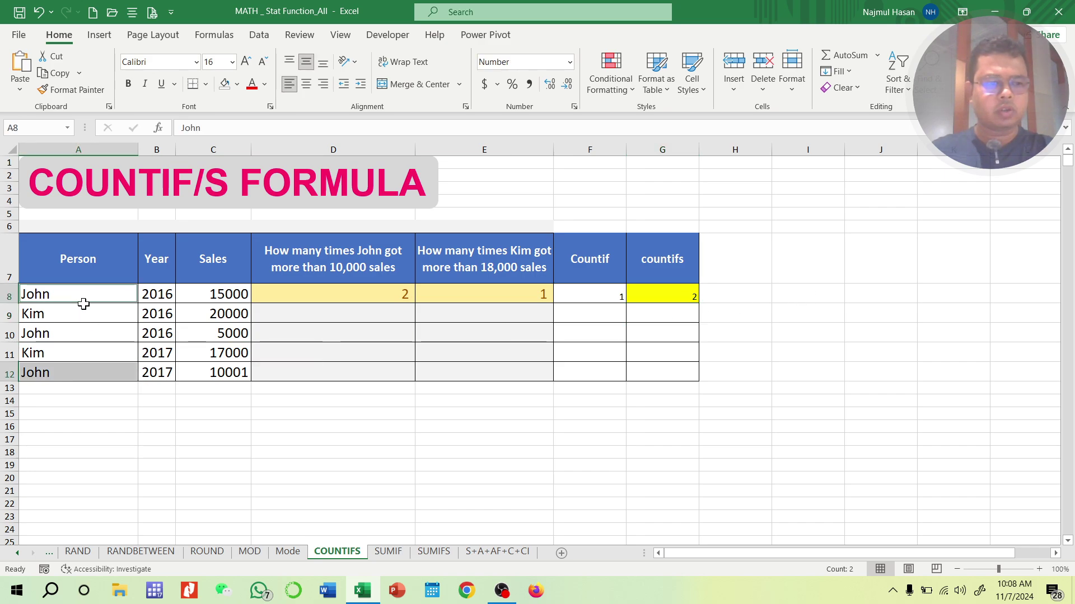
{"action": "left_click", "coordinate": [236, 84]}
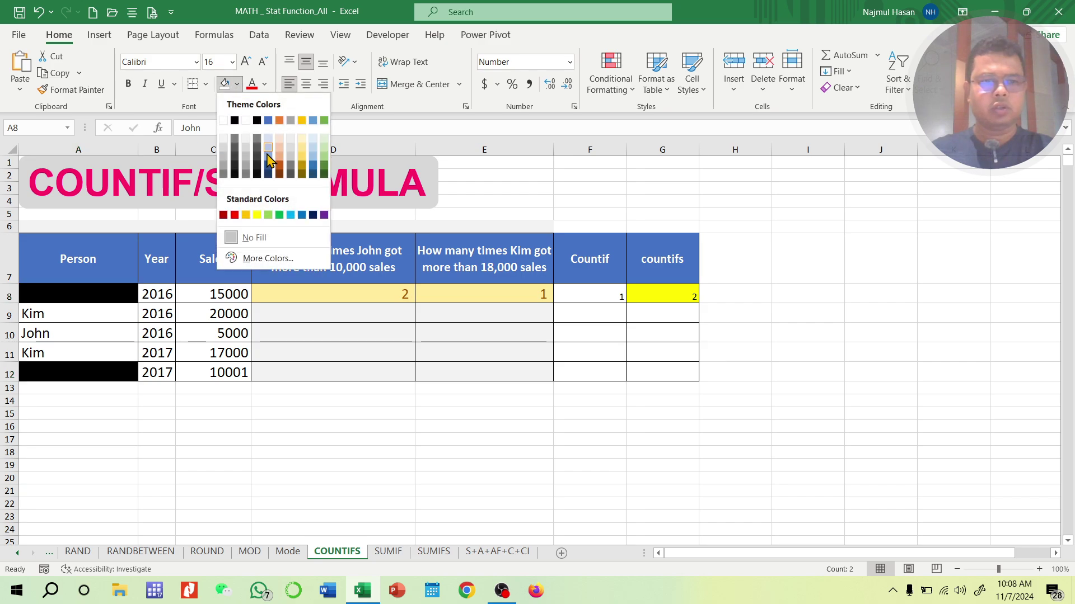
{"action": "left_click", "coordinate": [324, 163]}
{"action": "left_click", "coordinate": [221, 370]}
{"action": "left_click", "coordinate": [232, 293], "text": "ctrl"}
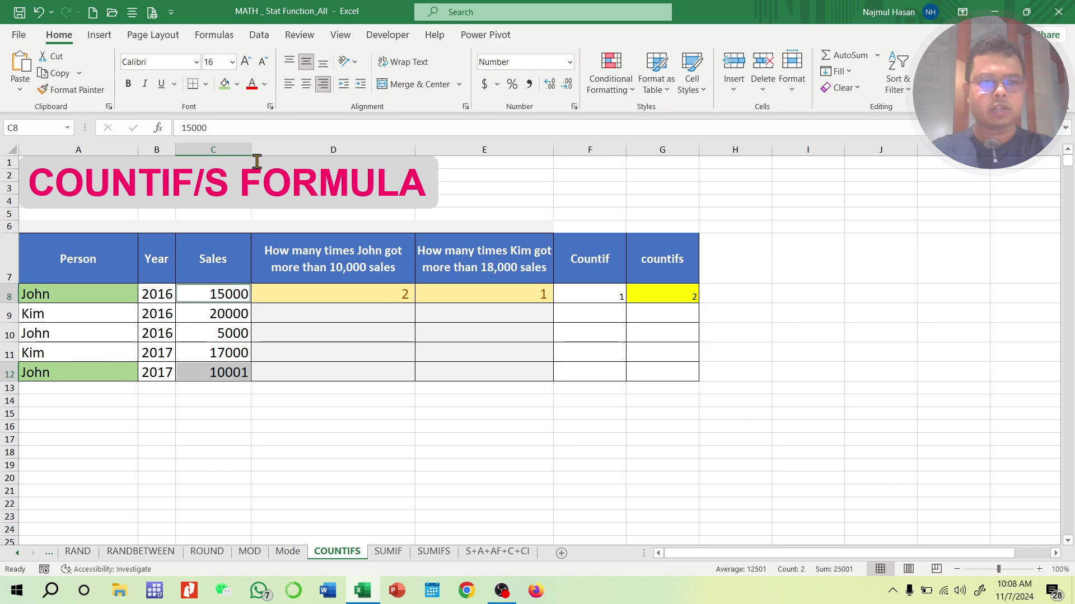
{"action": "left_click", "coordinate": [225, 84]}
{"action": "left_click", "coordinate": [305, 490]}
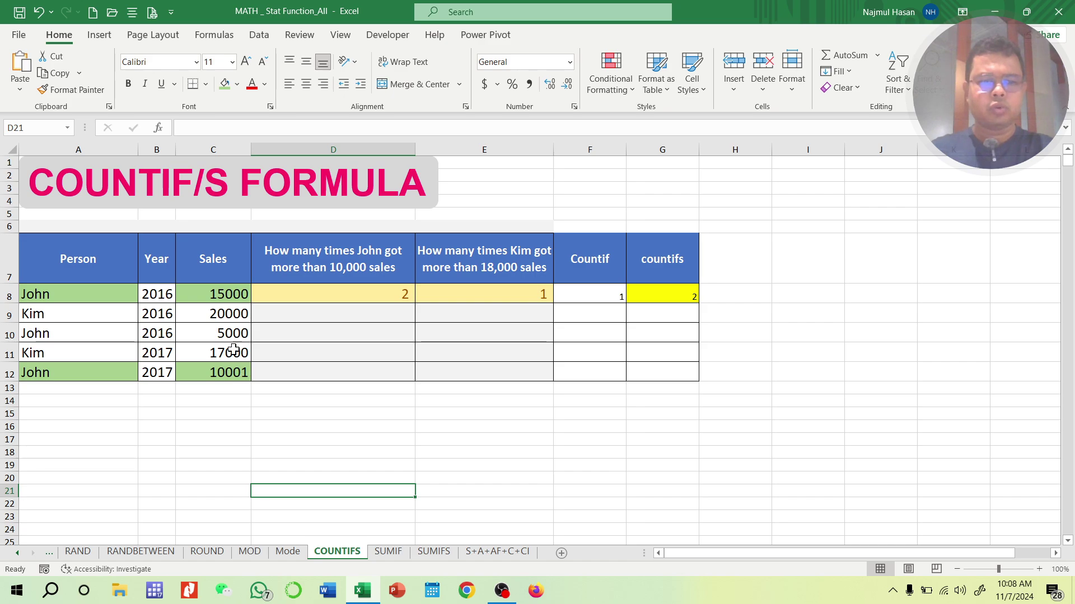
- Fill the Sales cell C10 and the Person cell A10 with light orange
{"action": "left_click", "coordinate": [102, 333]}
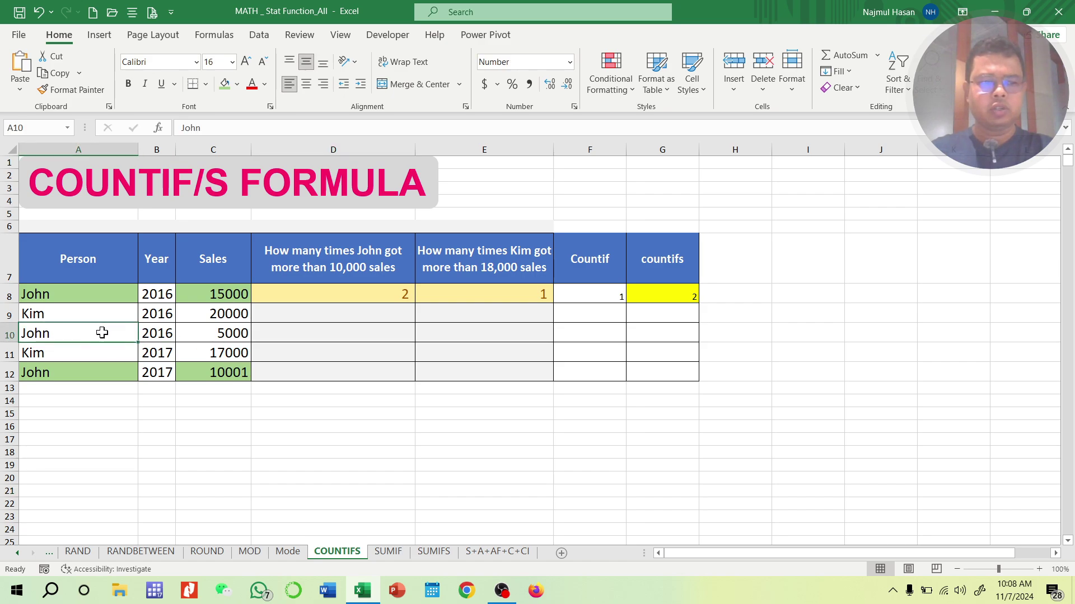
{"action": "left_click", "coordinate": [219, 334]}
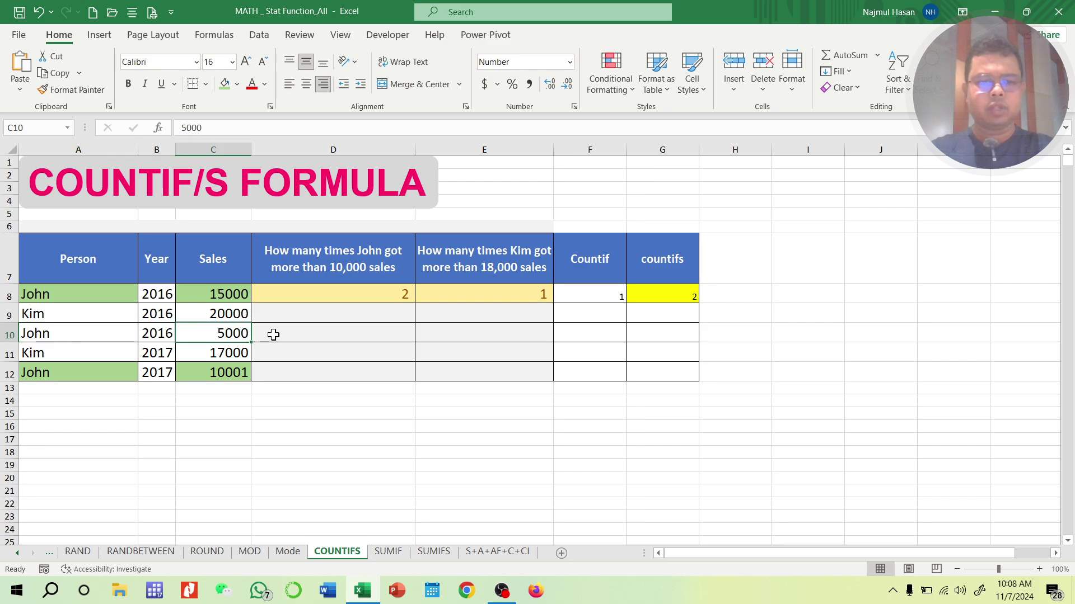
{"action": "left_click", "coordinate": [237, 84]}
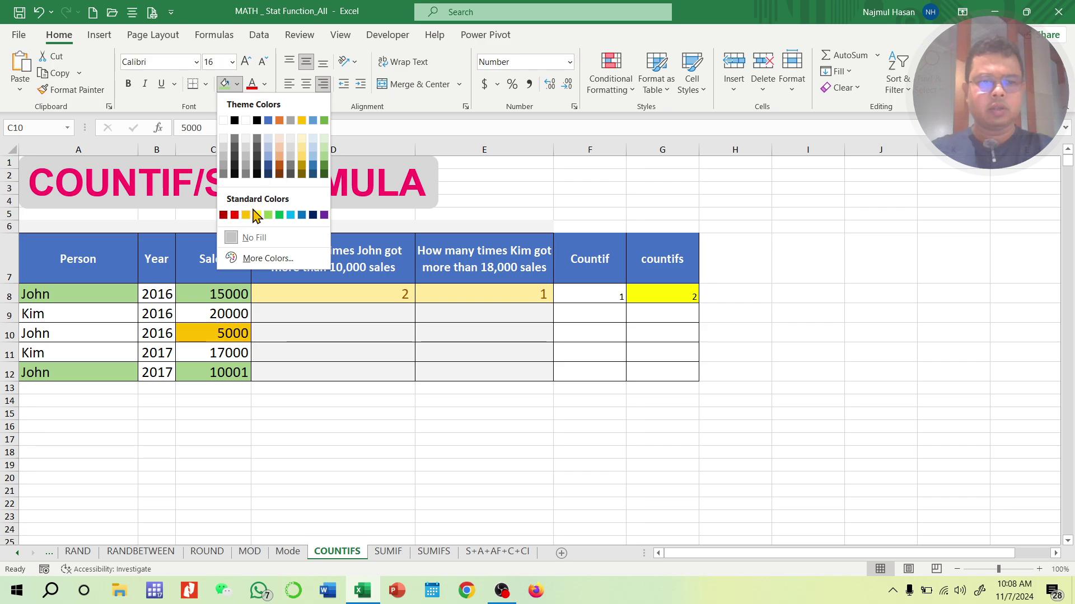
{"action": "left_click", "coordinate": [279, 157]}
{"action": "left_click", "coordinate": [86, 332]}
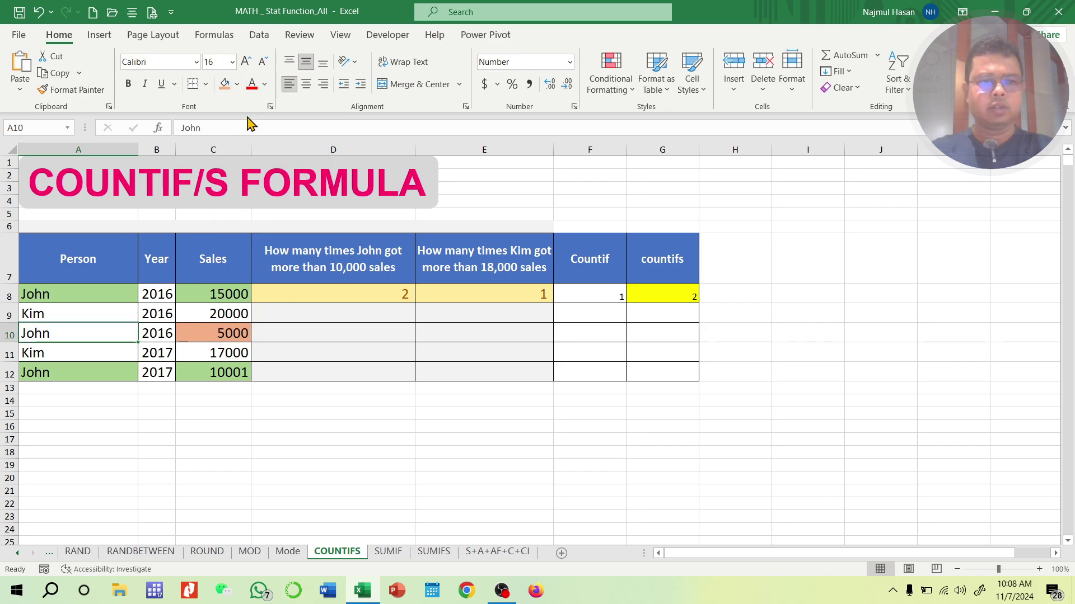
{"action": "left_click", "coordinate": [224, 84]}
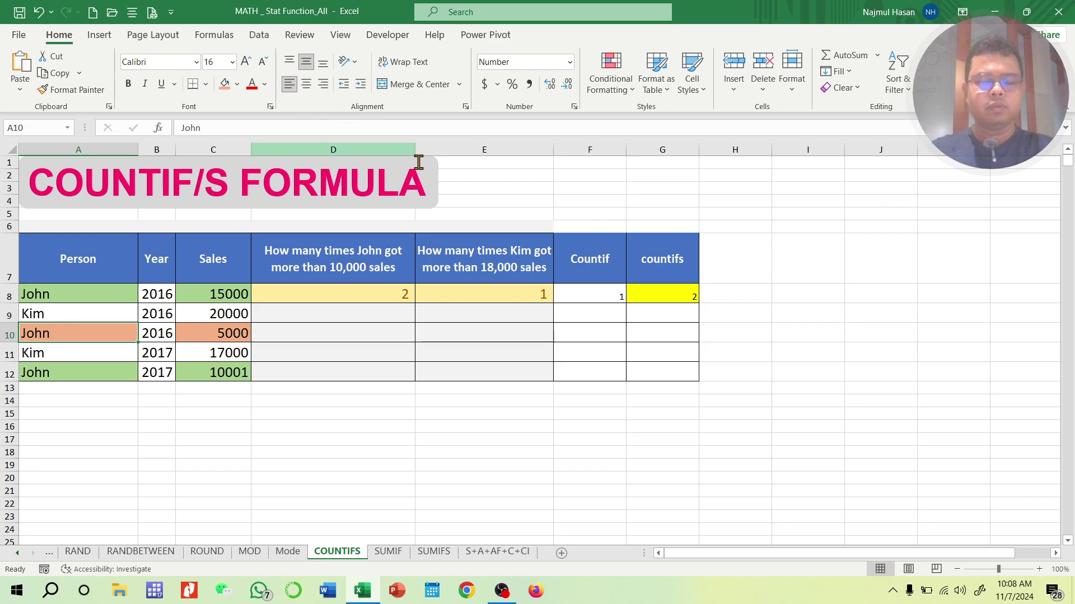
- Change the sales criterion of the COUNTIFS formula in G8 to "<10000"
{"action": "left_click", "coordinate": [646, 283]}
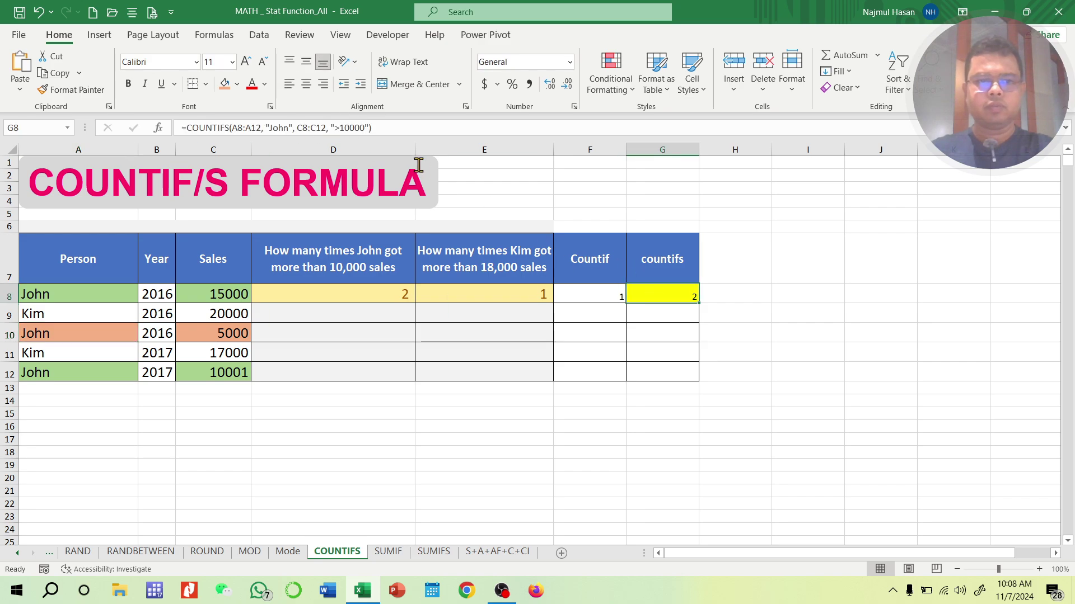
{"action": "left_click", "coordinate": [339, 127]}
{"action": "key", "text": "BackSpace"}
{"action": "type", "text": "<"}
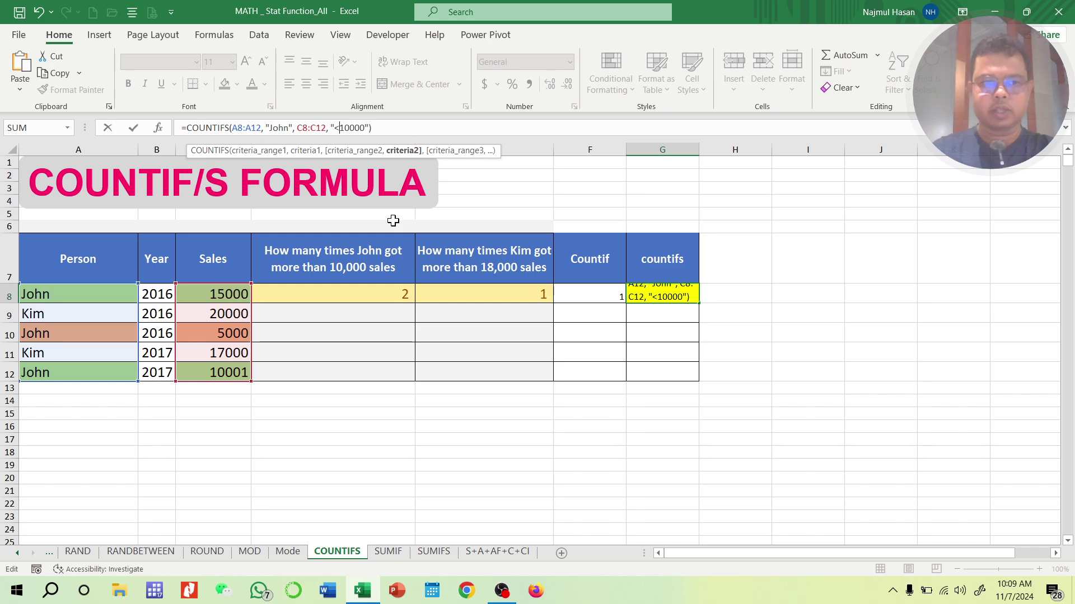
{"action": "key", "text": "Return"}
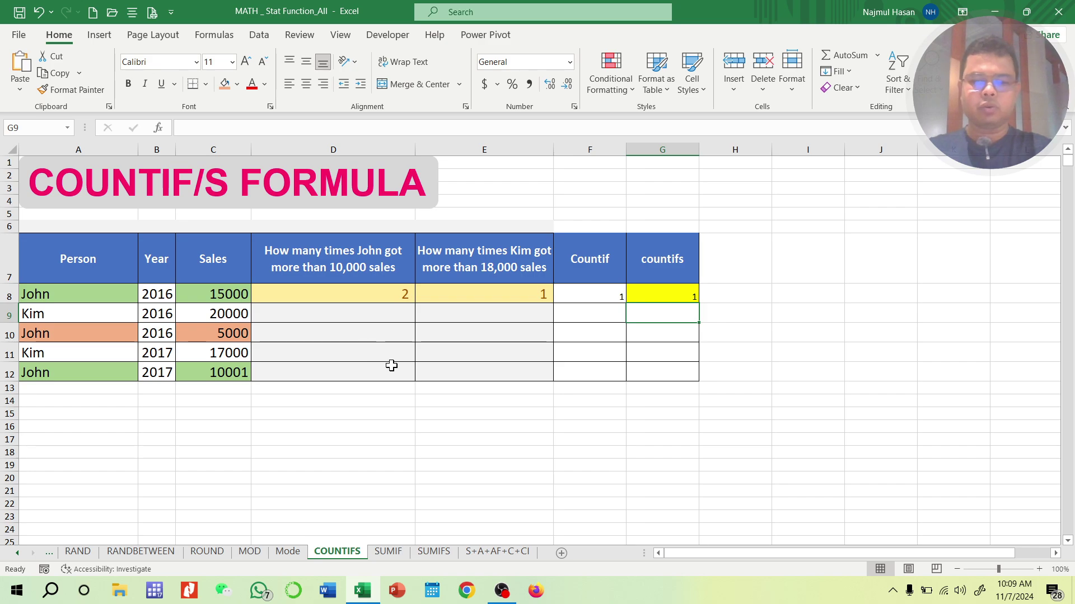
- On the SUMIF sheet, clear the existing Sumif, Sumifs, Averageif and Averageifs results in G11, I11, G14 and I14
{"action": "left_click", "coordinate": [388, 553]}
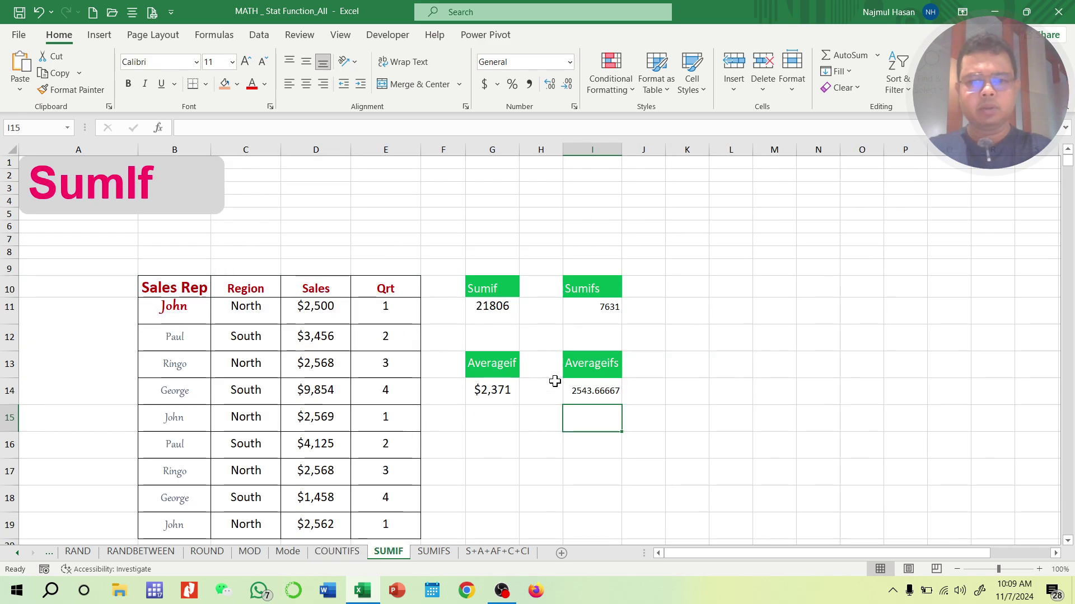
{"action": "scroll", "coordinate": [616, 352], "scroll_direction": "down", "scroll_amount": 2}
{"action": "left_click", "coordinate": [506, 245]}
{"action": "key", "text": "Delete"}
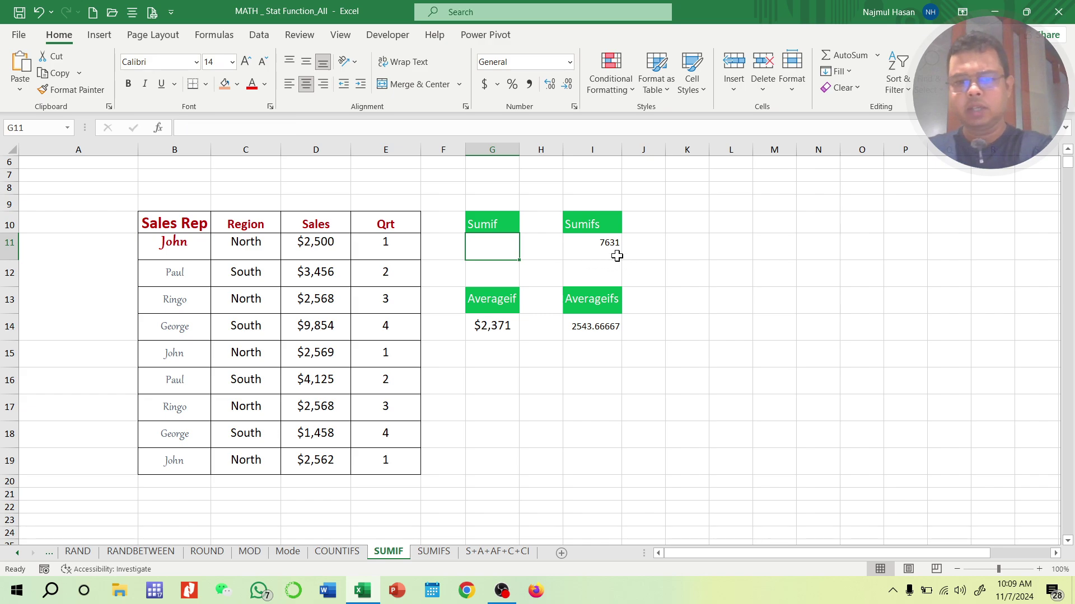
{"action": "left_click", "coordinate": [617, 256]}
{"action": "key", "text": "Delete"}
{"action": "left_click", "coordinate": [500, 329]}
{"action": "key", "text": "Delete"}
{"action": "left_click", "coordinate": [572, 327]}
{"action": "key", "text": "Delete"}
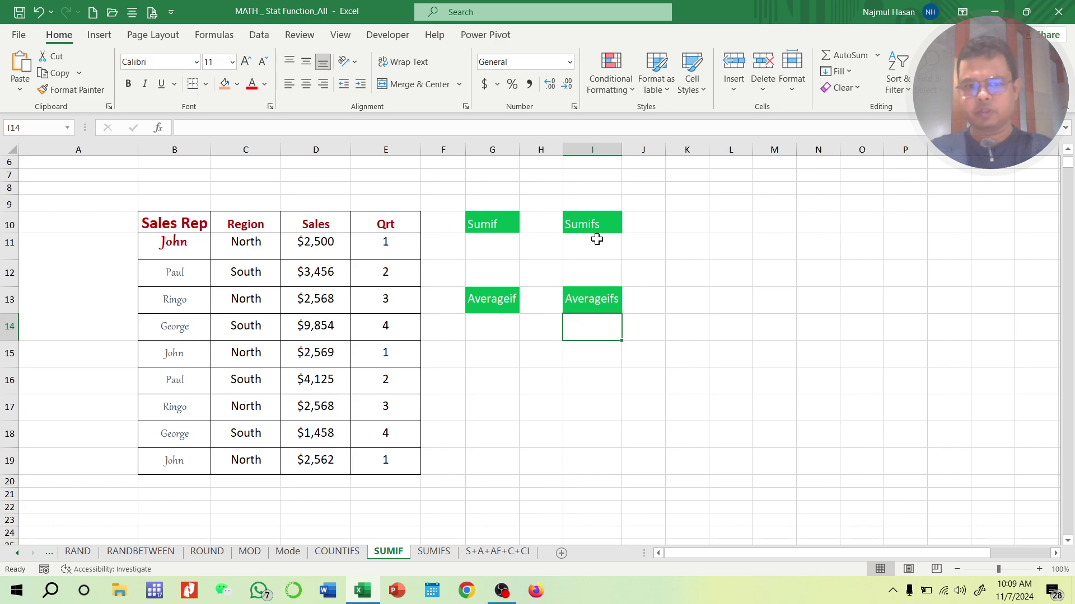
{"action": "left_click", "coordinate": [699, 361]}
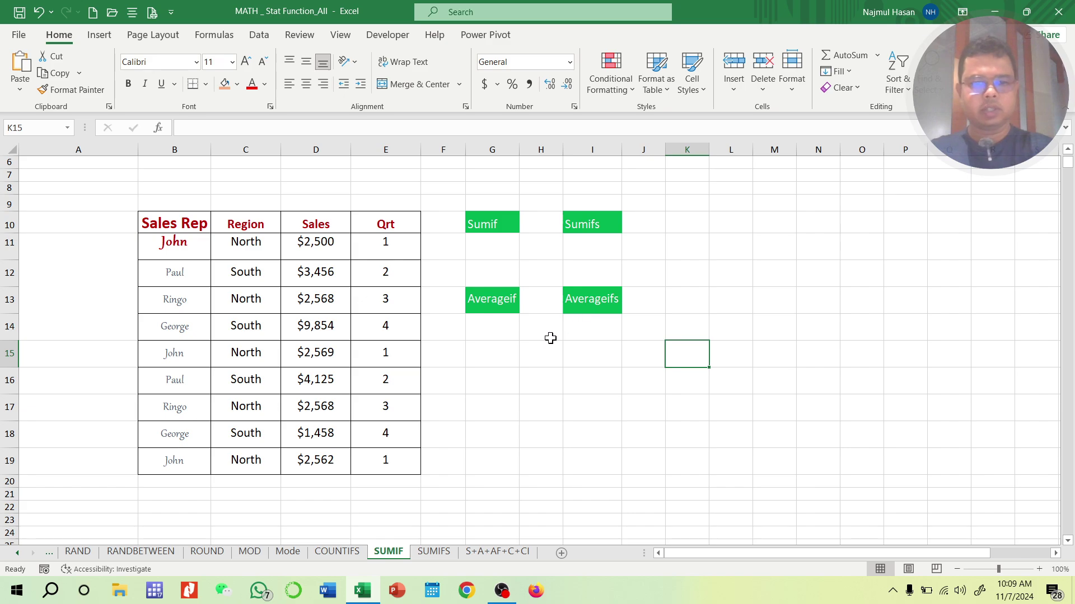
{"action": "left_click", "coordinate": [532, 361]}
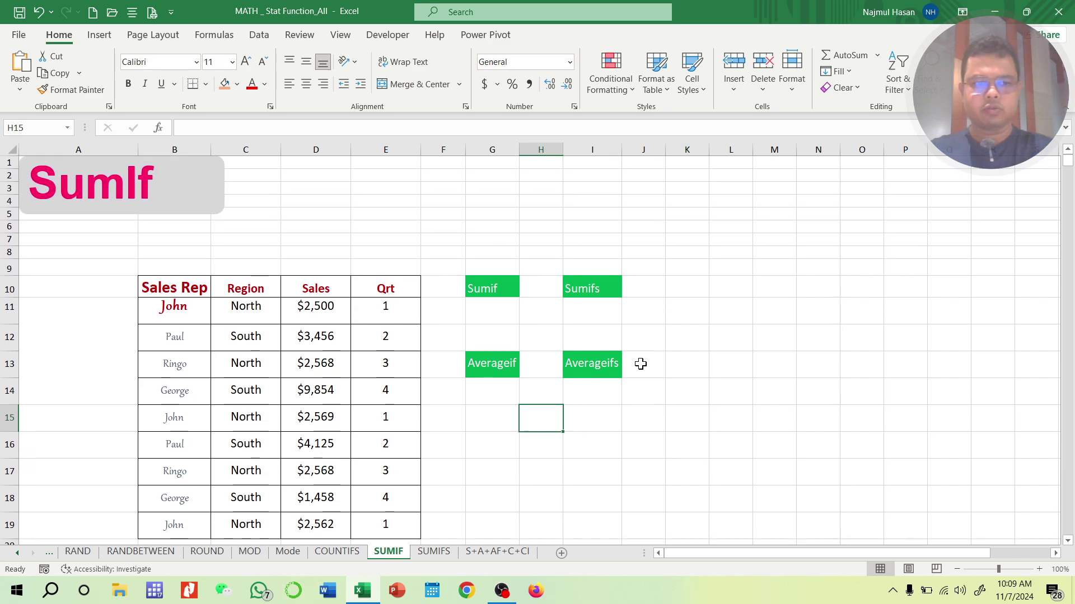
{"action": "scroll", "coordinate": [640, 363], "scroll_direction": "up", "scroll_amount": 1, "text": "ctrl"}
{"action": "left_click_drag", "start_coordinate": [692, 553], "coordinate": [674, 552]}
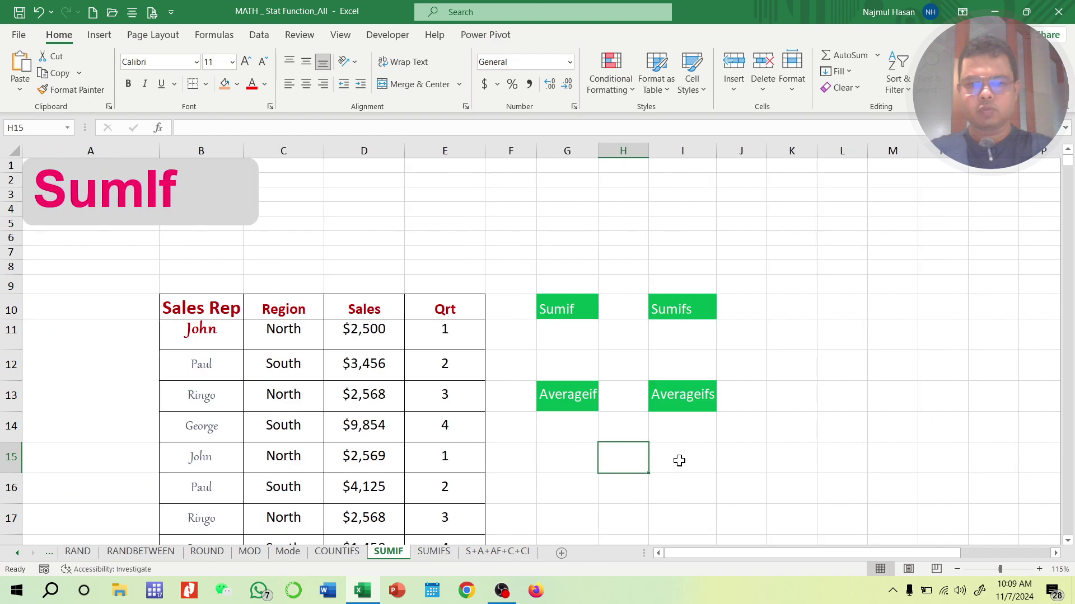
{"action": "scroll", "coordinate": [735, 425], "scroll_direction": "down", "scroll_amount": 2, "text": "ctrl"}
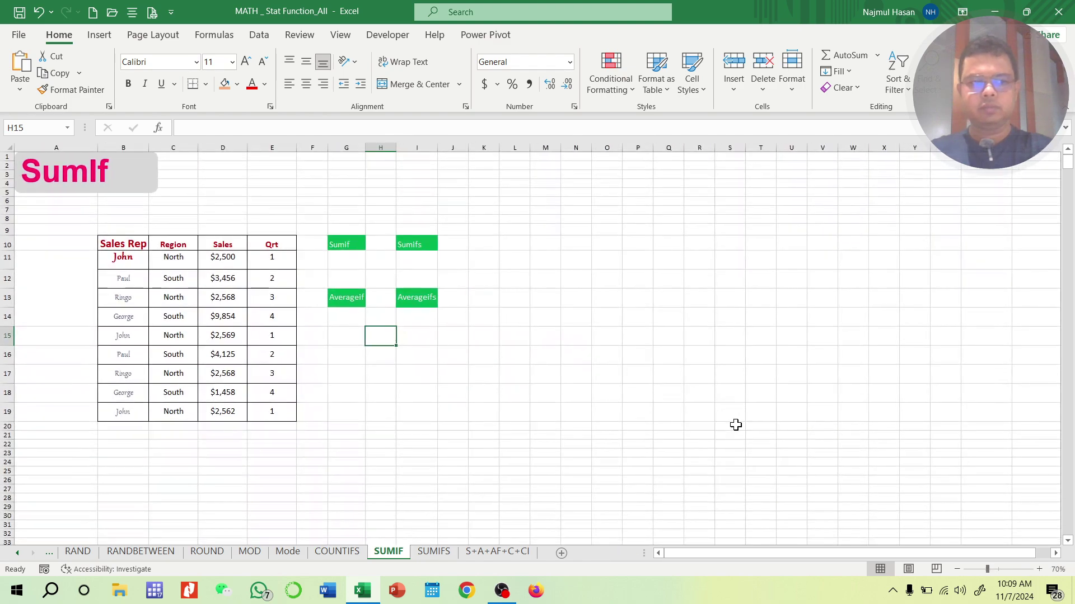
{"action": "left_click_drag", "start_coordinate": [720, 552], "coordinate": [654, 556]}
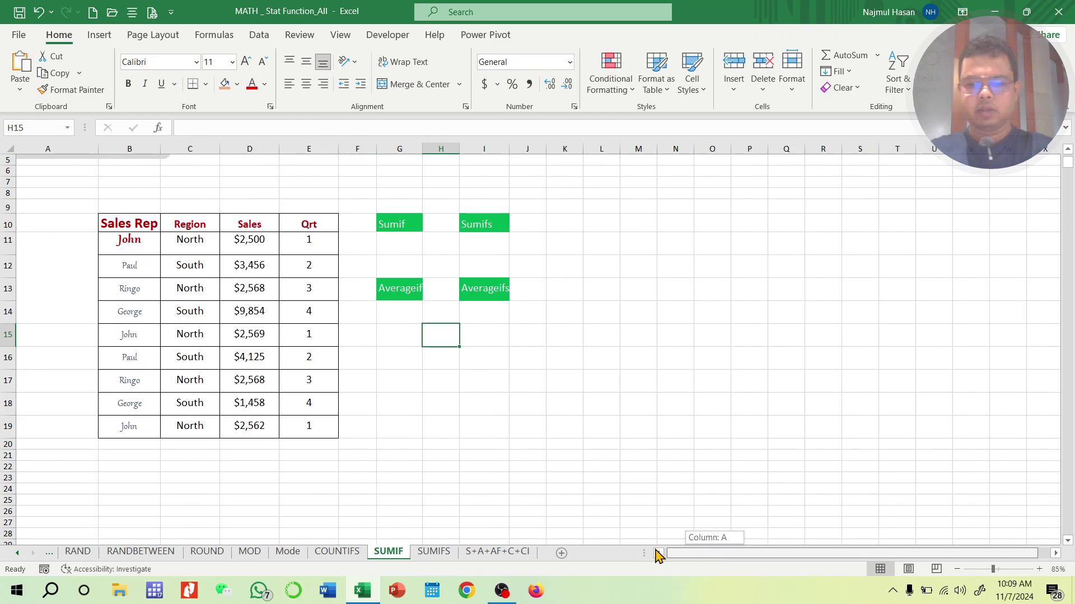
{"action": "scroll", "coordinate": [573, 468], "scroll_direction": "up", "scroll_amount": 2}
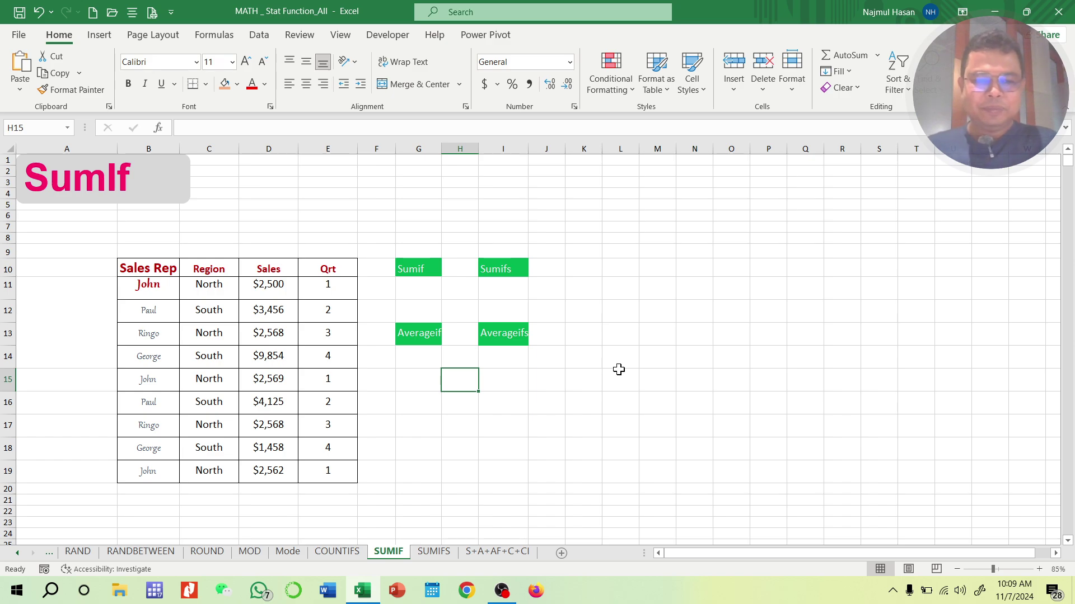
- Enter a SUMIF formula in G11 that adds the sales in D11:D19 meeting the criterion "<3000"
{"action": "left_click", "coordinate": [414, 294]}
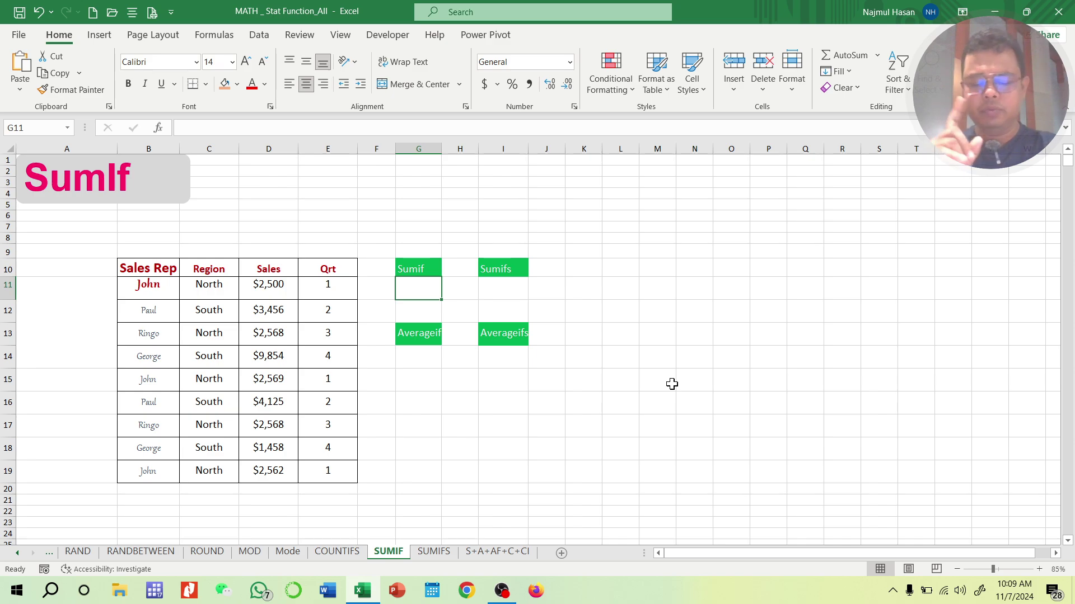
{"action": "type", "text": "=sumif"}
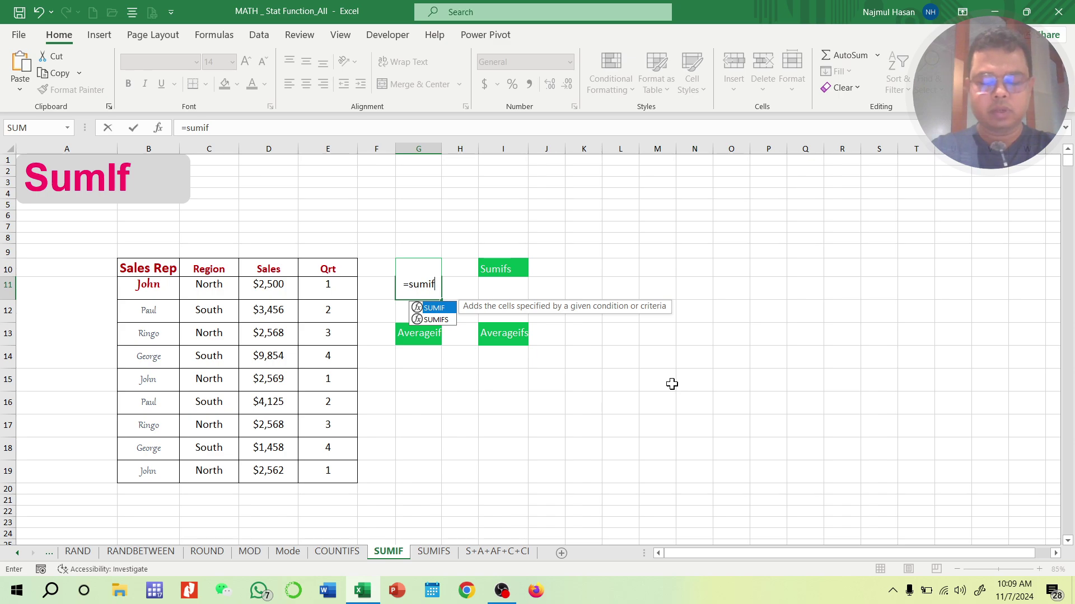
{"action": "type", "text": "("}
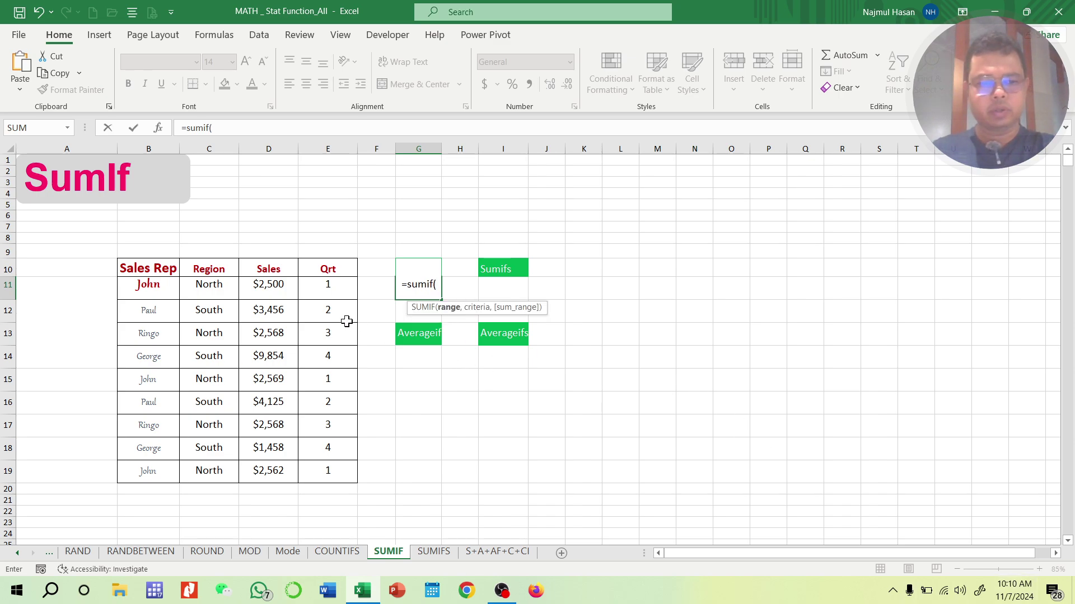
{"action": "left_click_drag", "start_coordinate": [276, 287], "coordinate": [257, 462]}
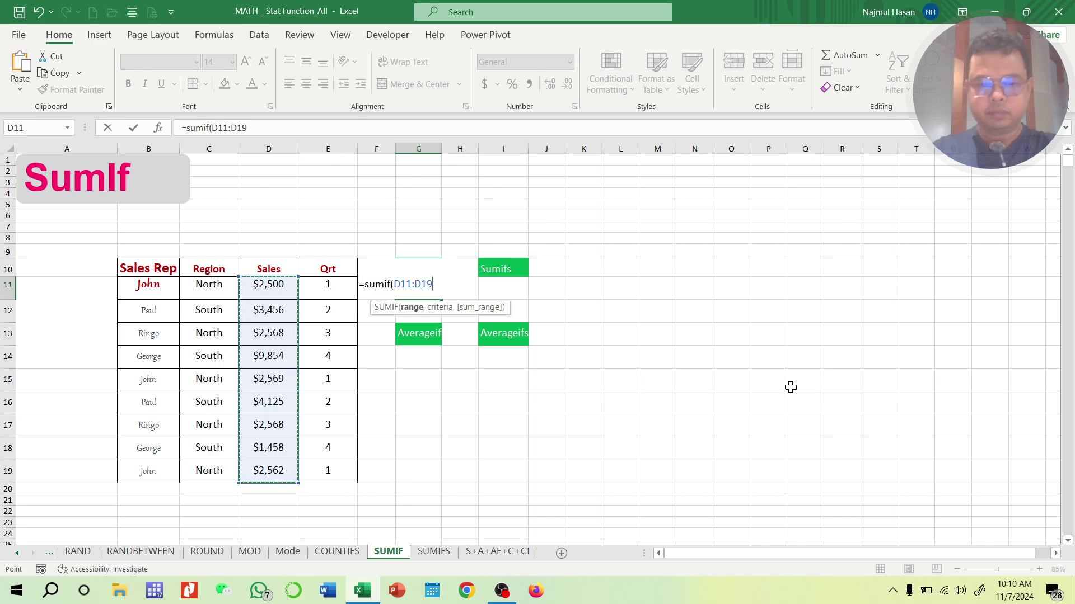
{"action": "type", "text": ",\"<3000"}
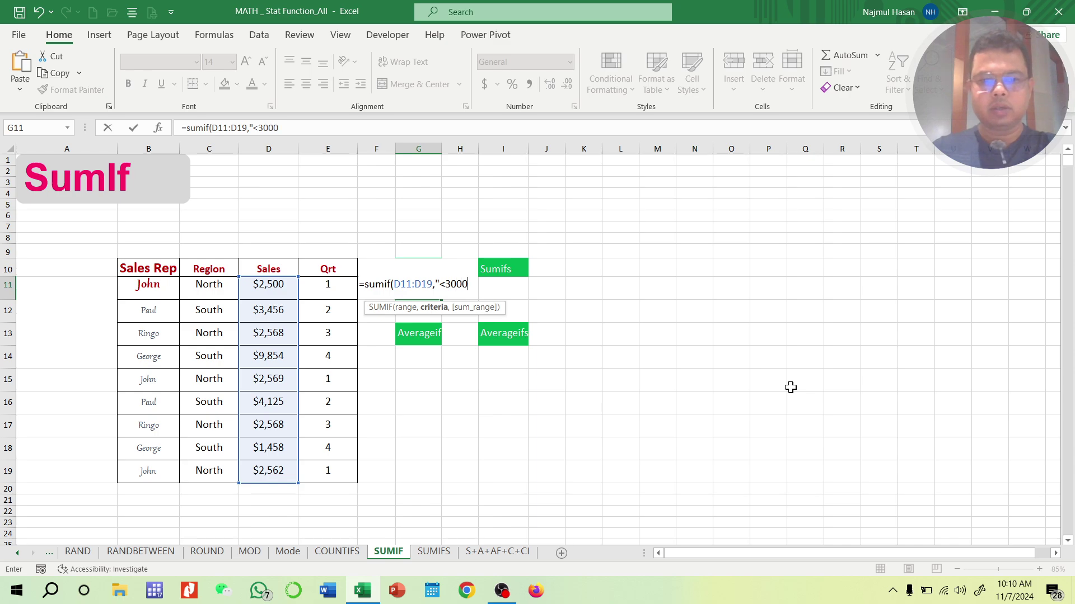
{"action": "type", "text": "\""}
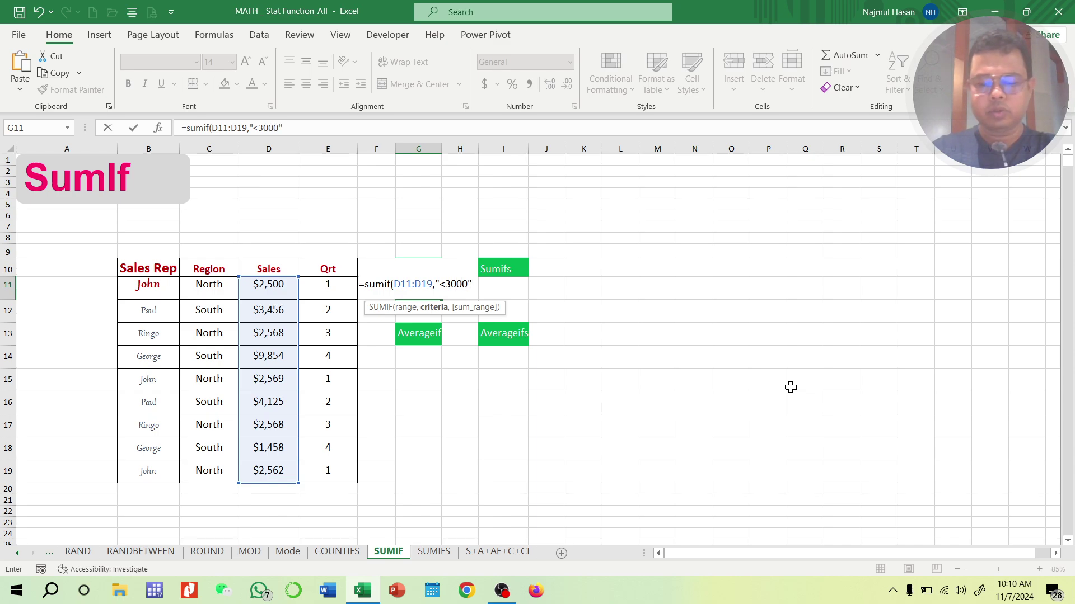
{"action": "type", "text": ")"}
{"action": "key", "text": "Return"}
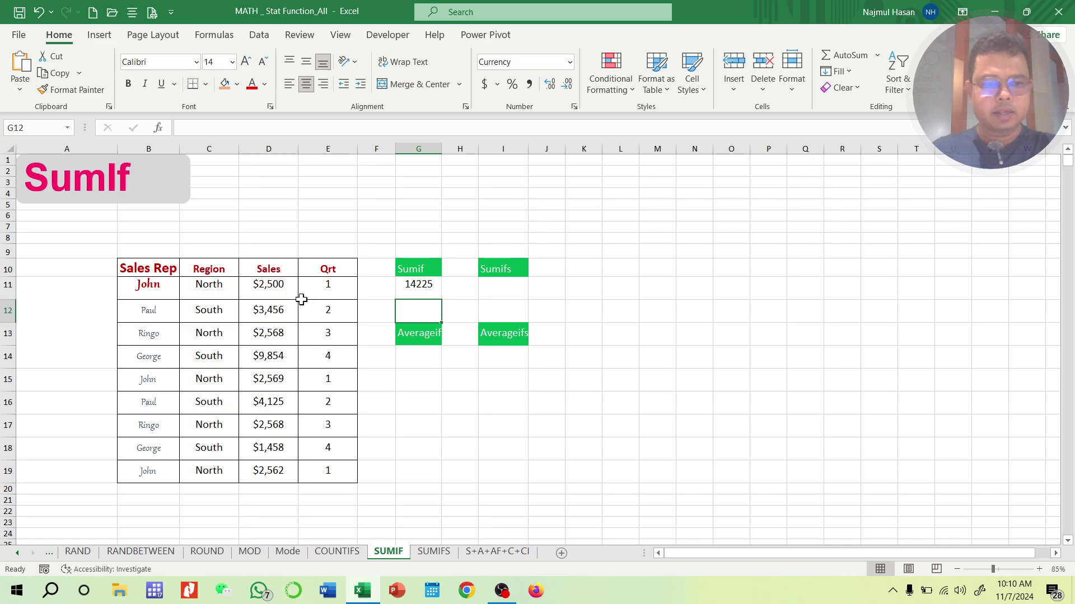
- Check the SUMIF result in G11 against the combined sum of the Sales cells below 3000 (D11, D13, D15, D17:D19)
{"action": "left_click", "coordinate": [286, 287]}
{"action": "left_click", "coordinate": [285, 333], "text": "ctrl"}
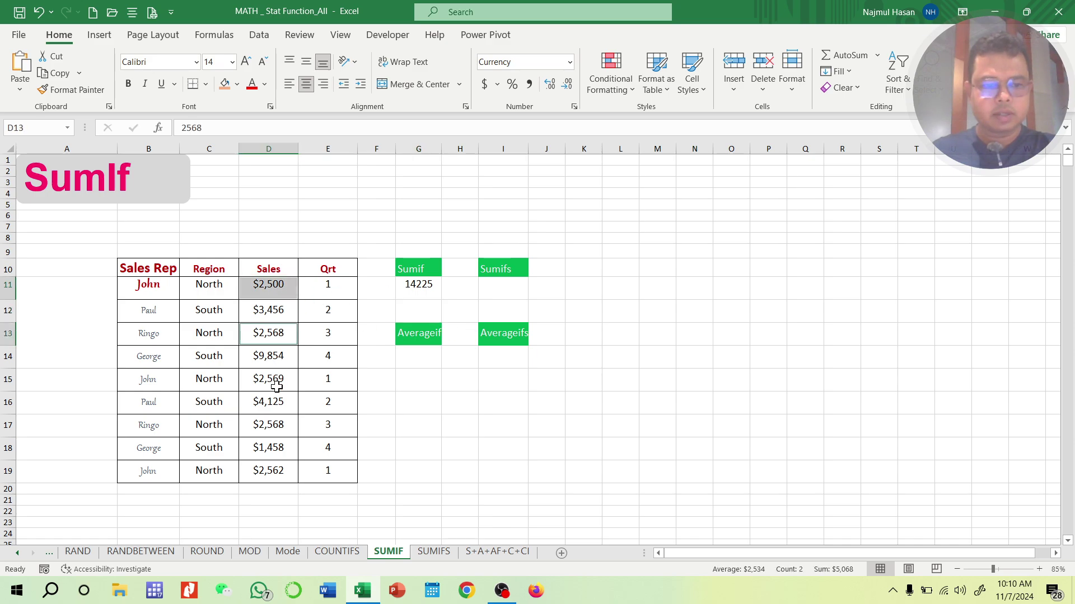
{"action": "left_click", "coordinate": [276, 386], "text": "ctrl"}
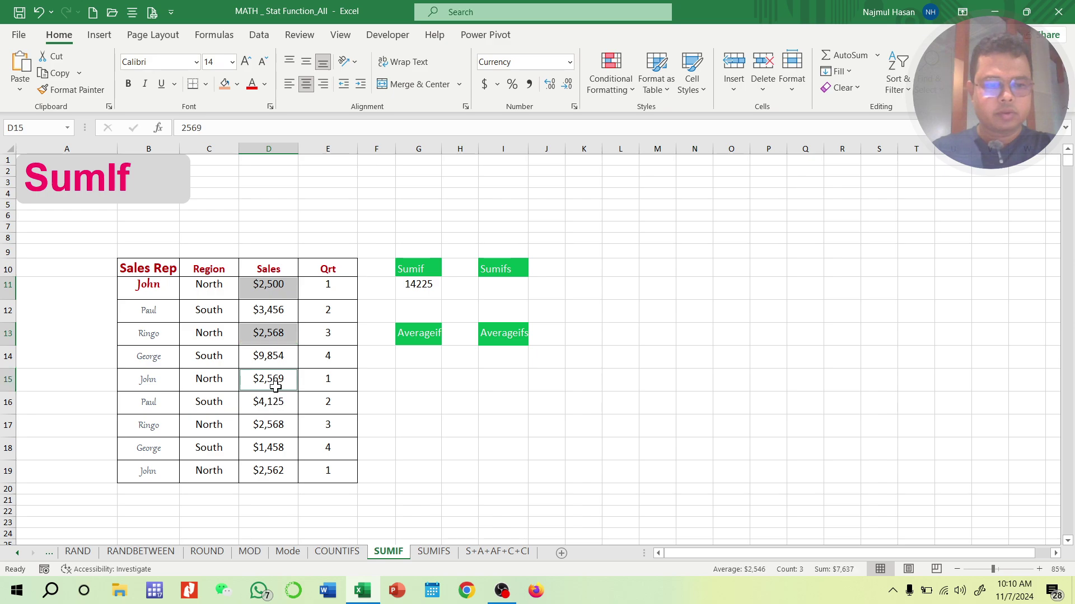
{"action": "left_click", "coordinate": [271, 431], "text": "ctrl"}
{"action": "left_click", "coordinate": [276, 454], "text": "ctrl"}
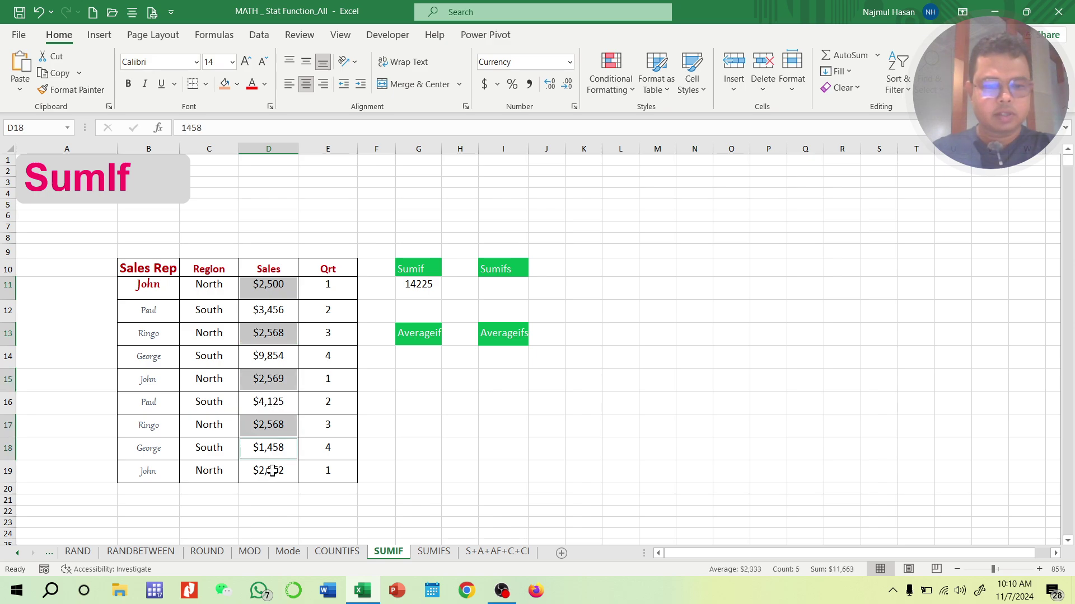
{"action": "left_click", "coordinate": [272, 471], "text": "ctrl"}
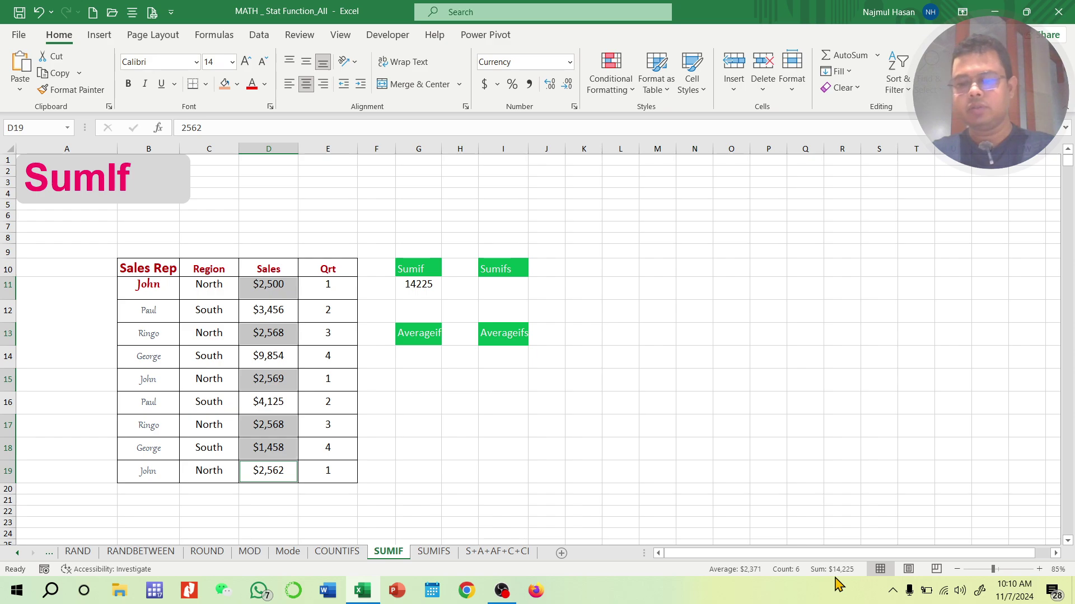
{"action": "left_click", "coordinate": [433, 287]}
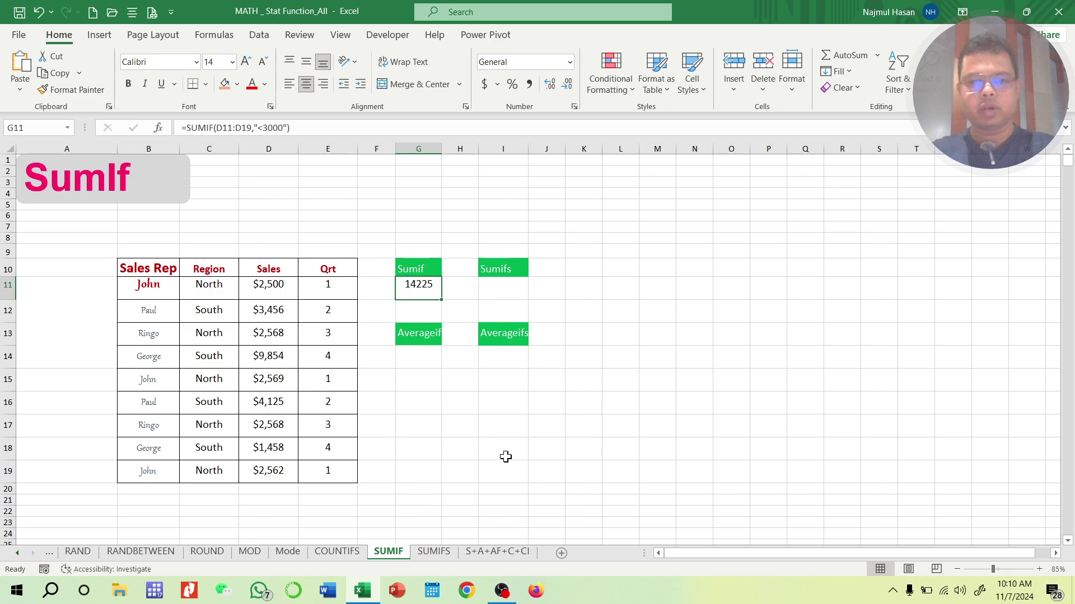
- Start a SUMIFS formula in I11 with sum range D11:D19 and the criterion "<3000" on D11:D19
{"action": "left_click", "coordinate": [519, 292]}
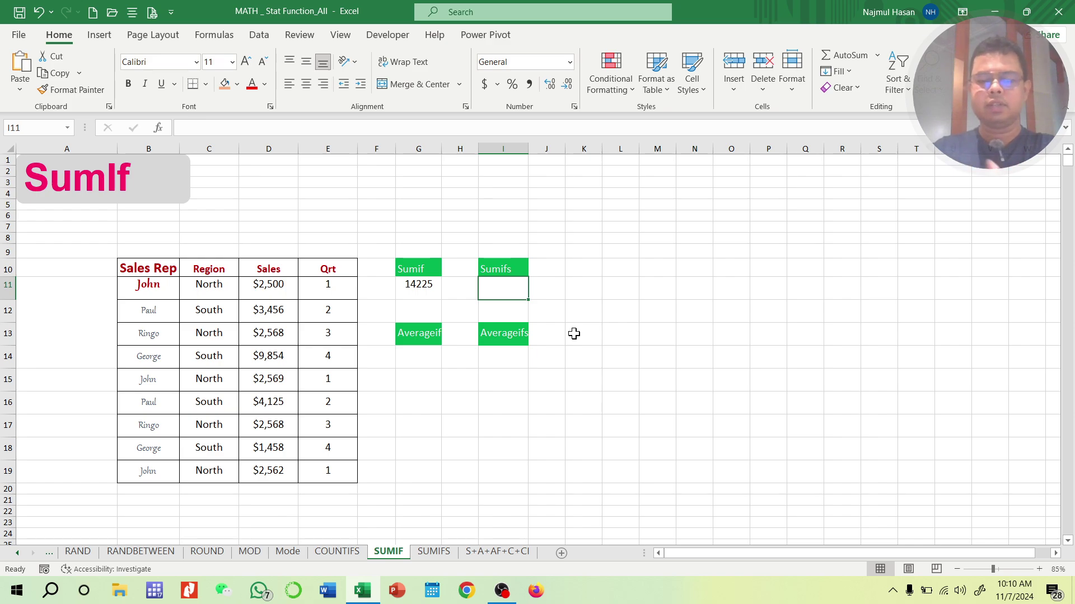
{"action": "type", "text": "=sumifs"}
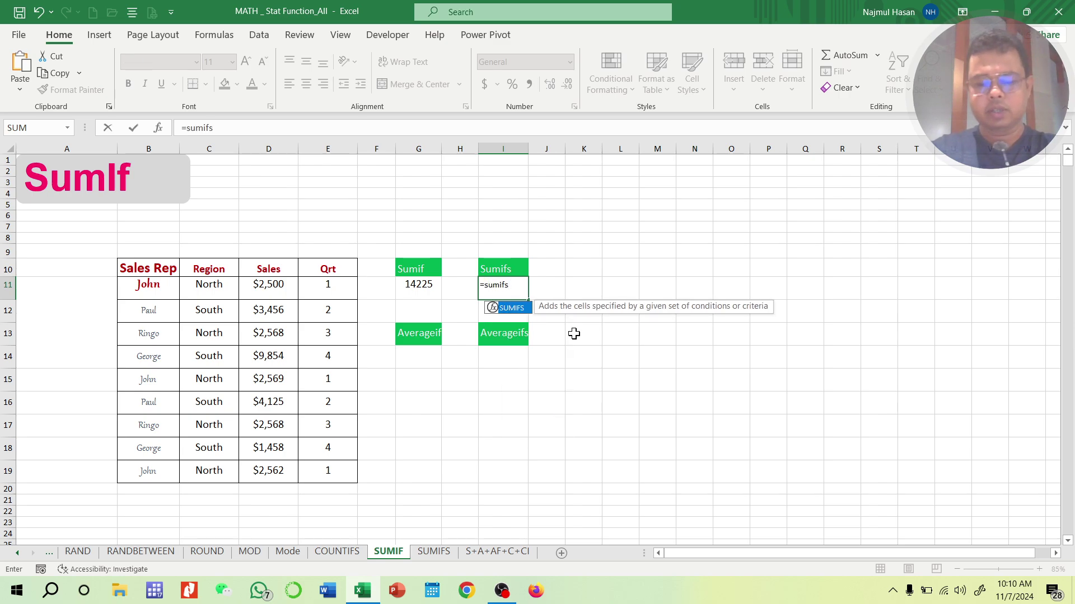
{"action": "type", "text": "("}
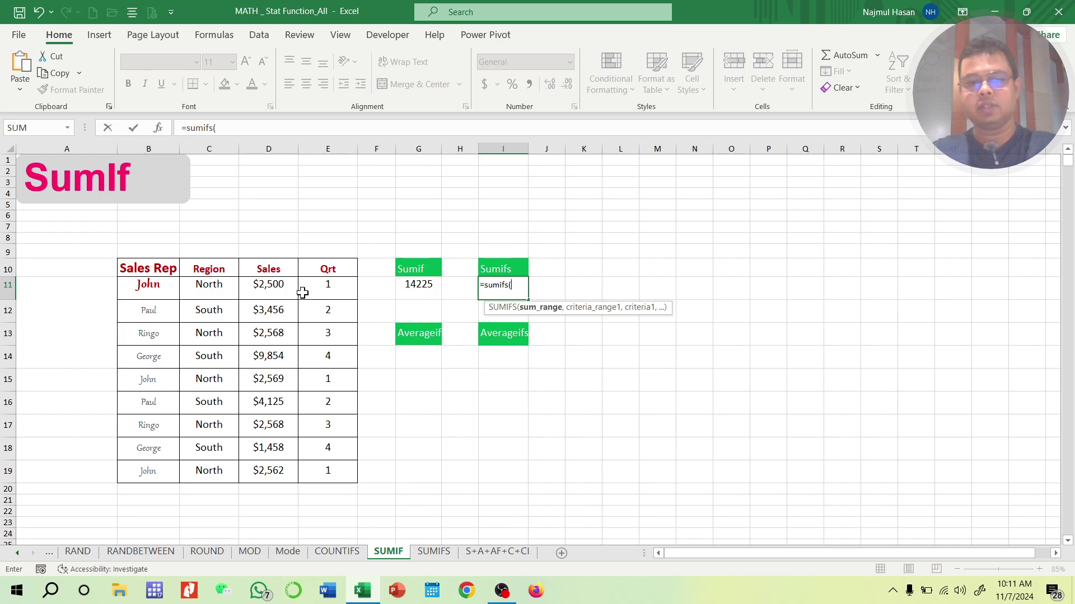
{"action": "left_click_drag", "start_coordinate": [284, 287], "coordinate": [279, 473]}
{"action": "type", "text": ","}
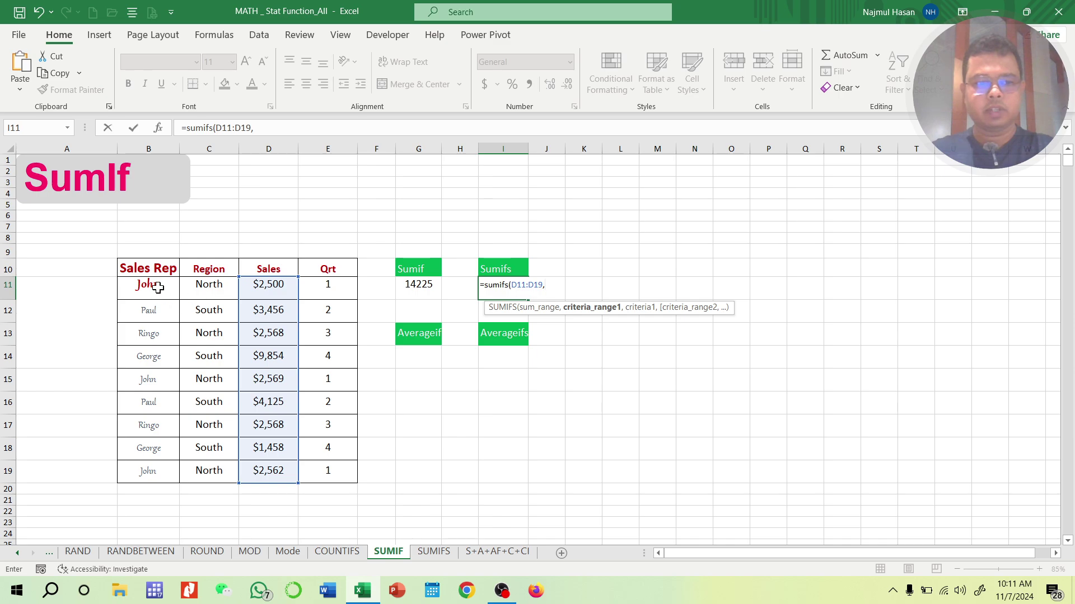
{"action": "mouse_move", "coordinate": [158, 287]}
{"action": "left_mouse_down"}
{"action": "mouse_move", "coordinate": [137, 475]}
{"action": "mouse_move", "coordinate": [152, 310]}
{"action": "mouse_move", "coordinate": [158, 284]}
{"action": "mouse_move", "coordinate": [173, 283]}
{"action": "left_mouse_up"}
{"action": "left_click", "coordinate": [288, 319]}
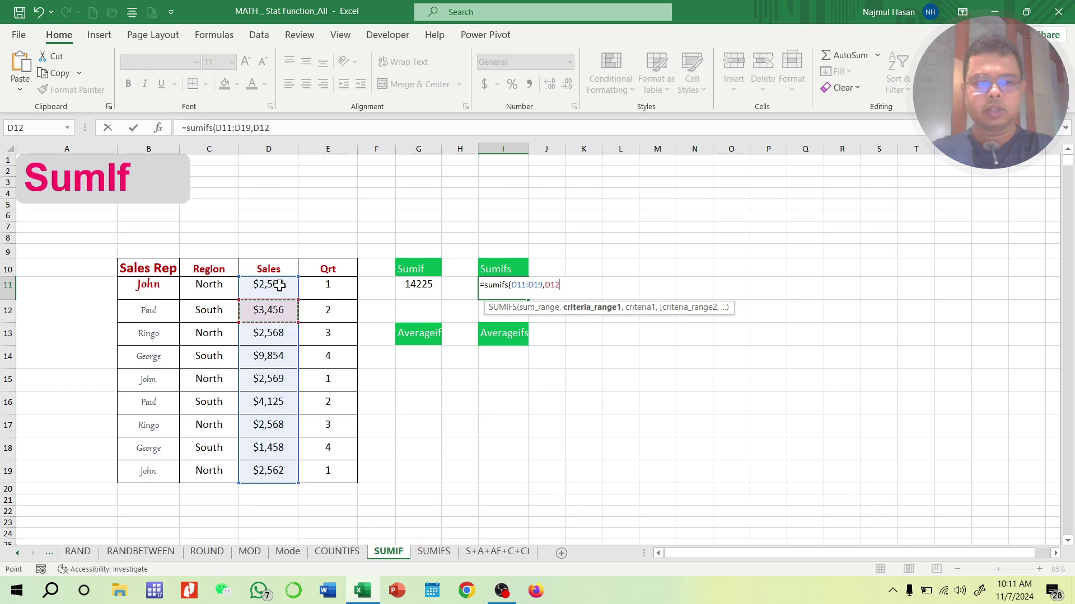
{"action": "left_click_drag", "start_coordinate": [279, 286], "coordinate": [283, 471]}
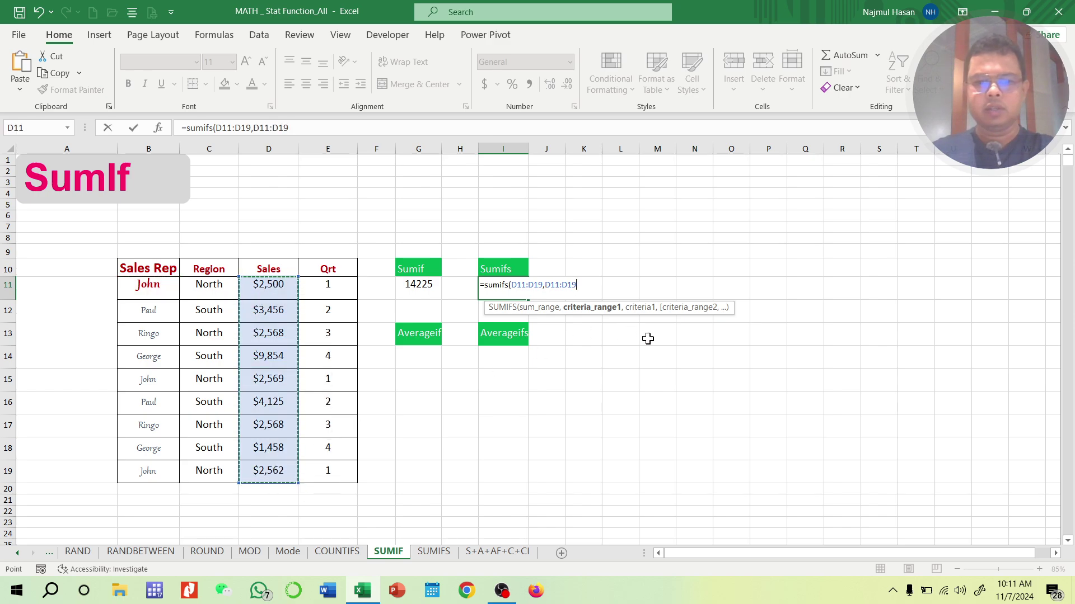
{"action": "type", "text": ",\"<3000"}
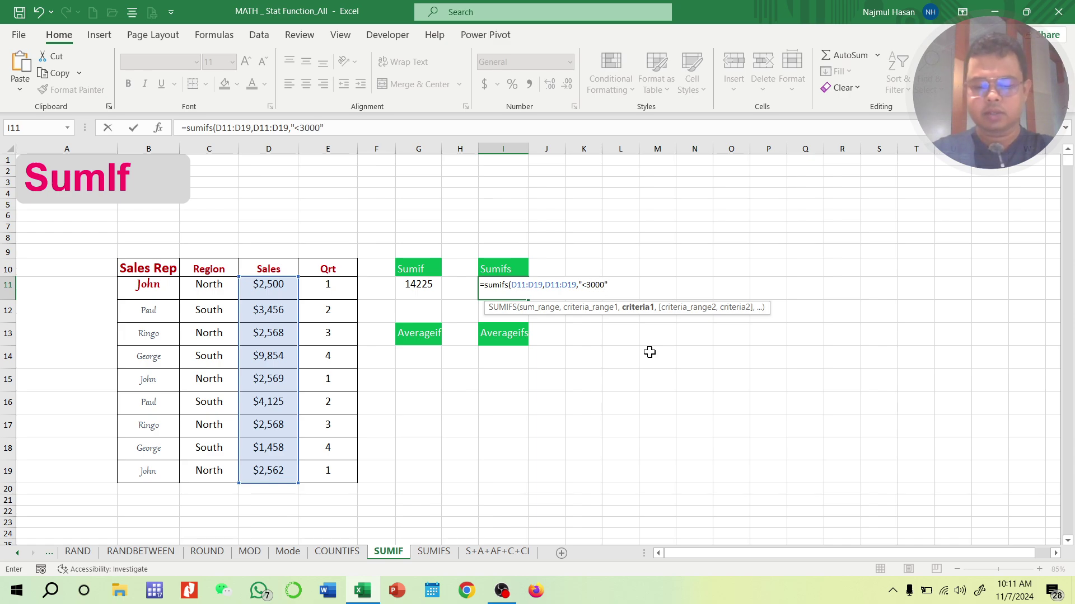
- Complete the SUMIFS formula with a second criterion matching the B11 sales rep's name in B11:B19
{"action": "type", "text": ","}
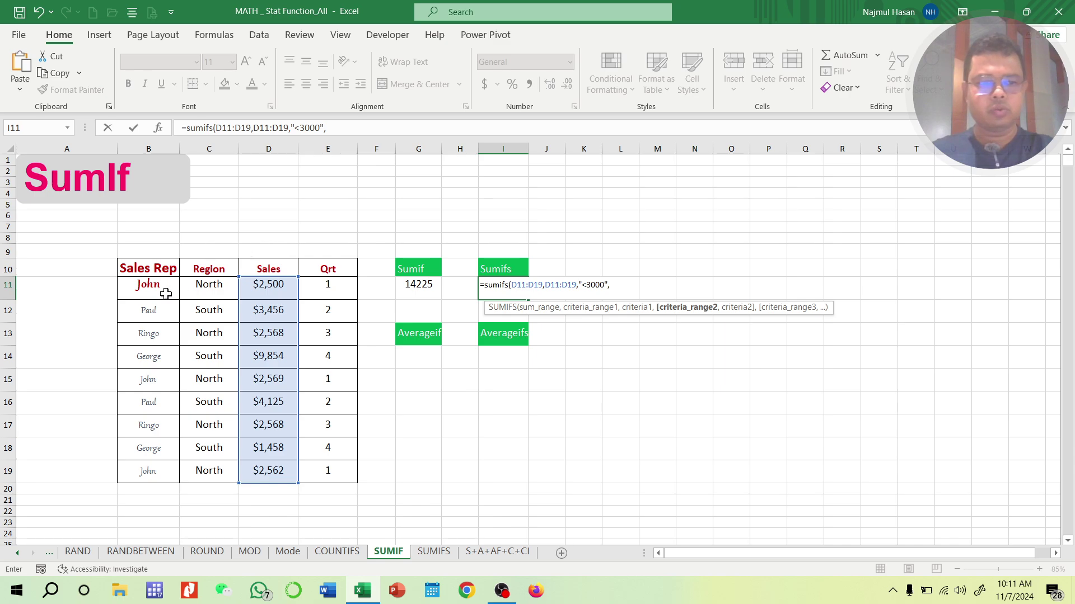
{"action": "left_click_drag", "start_coordinate": [161, 289], "coordinate": [144, 474]}
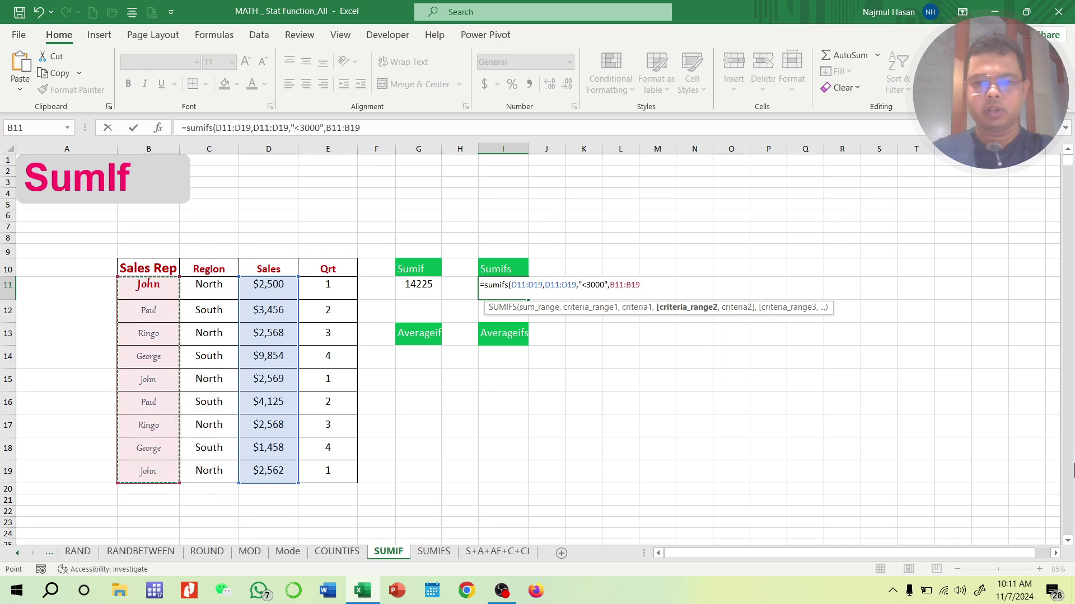
{"action": "type", "text": ",\"John"}
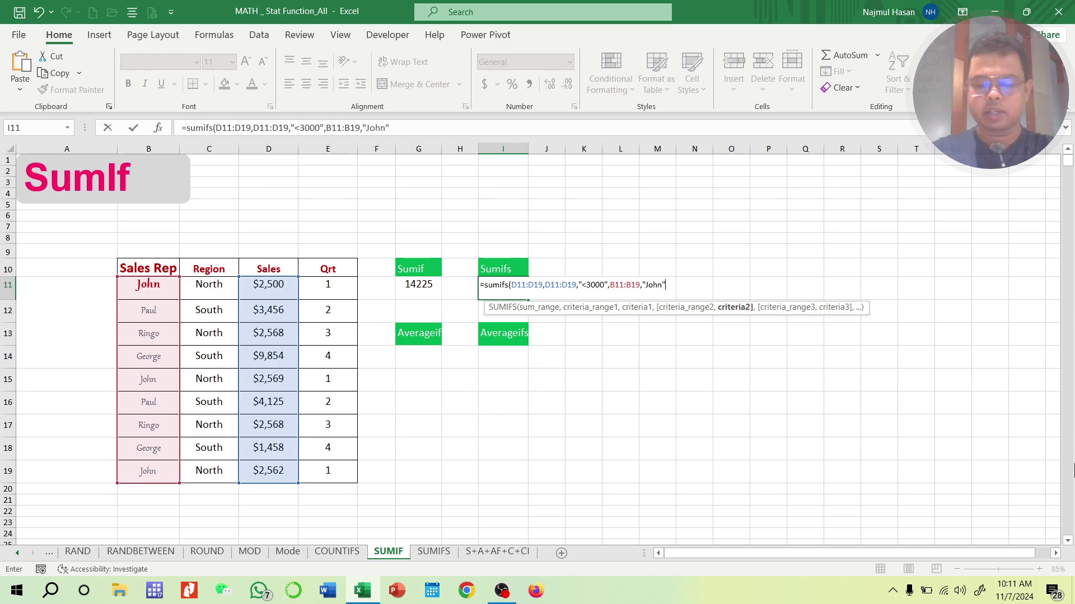
{"action": "type", "text": "\")"}
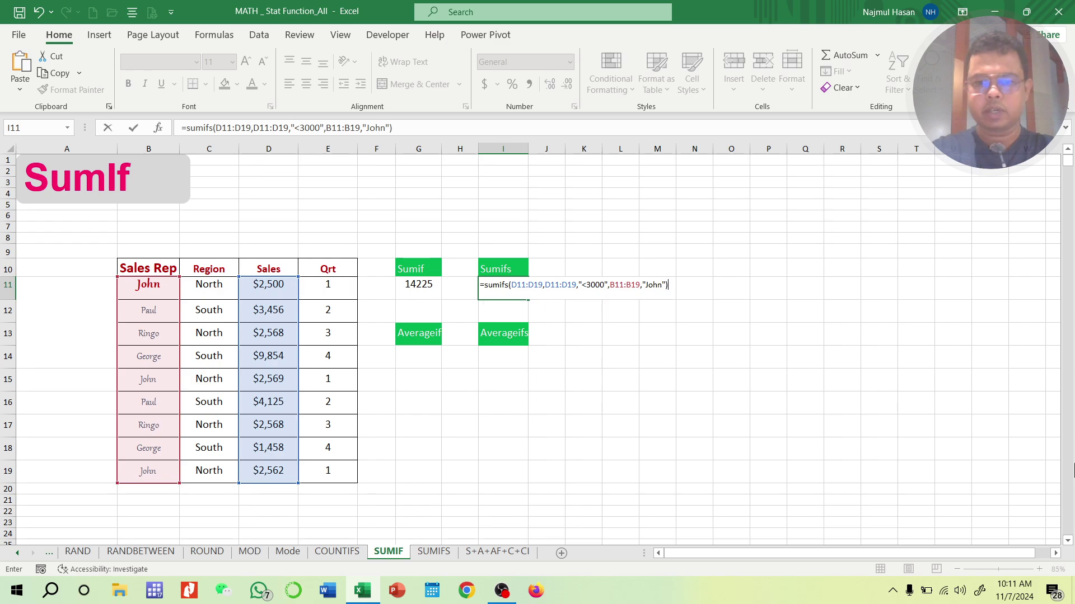
{"action": "key", "text": "Return"}
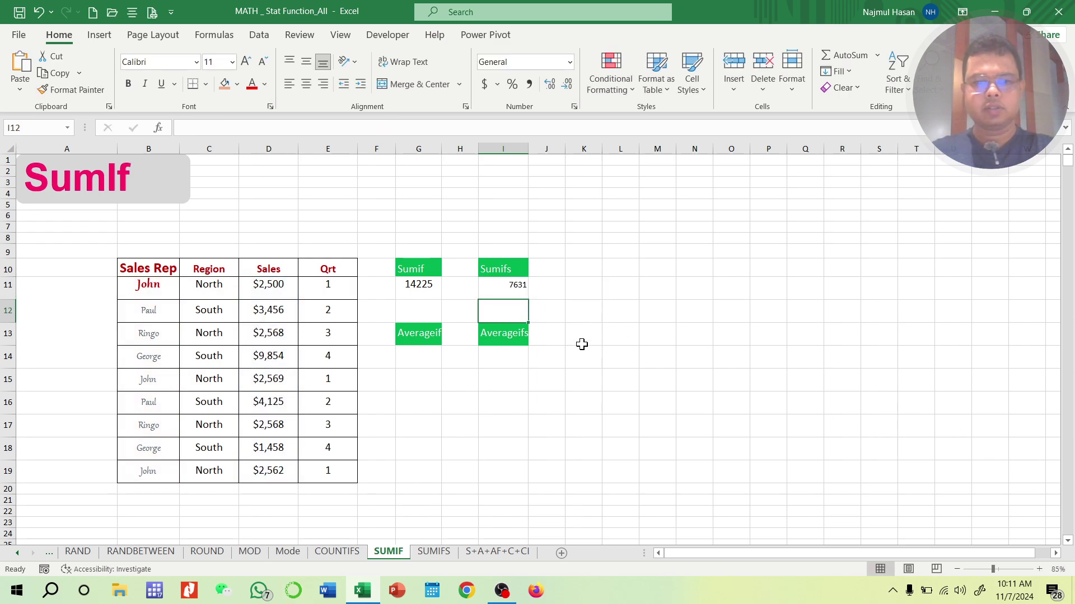
- Set the font size of columns G:I to 20 and widen these columns slightly
{"action": "scroll", "coordinate": [580, 348], "scroll_direction": "up", "scroll_amount": 1, "text": "ctrl"}
{"action": "left_click_drag", "start_coordinate": [726, 555], "coordinate": [619, 566]}
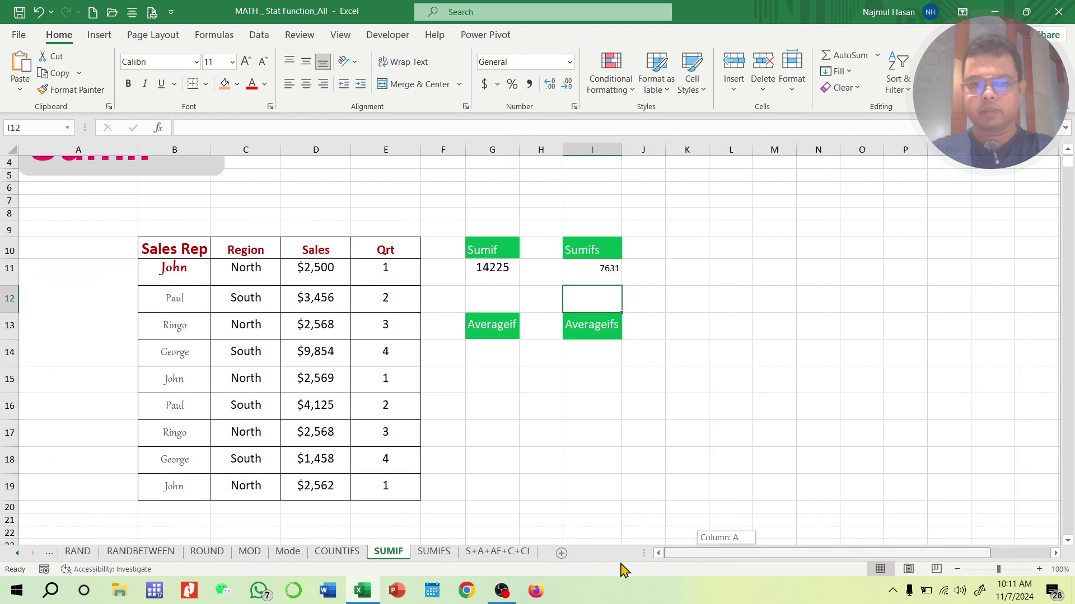
{"action": "left_click_drag", "start_coordinate": [487, 150], "coordinate": [591, 180]}
{"action": "left_click", "coordinate": [216, 62]}
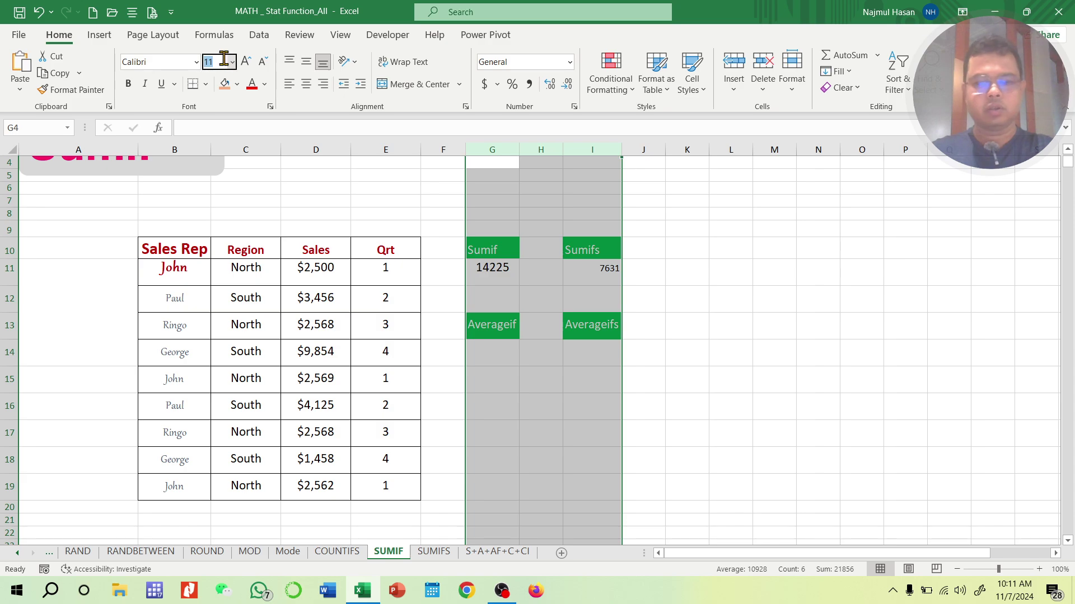
{"action": "type", "text": "20"}
{"action": "key", "text": "Return"}
{"action": "left_click", "coordinate": [722, 342]}
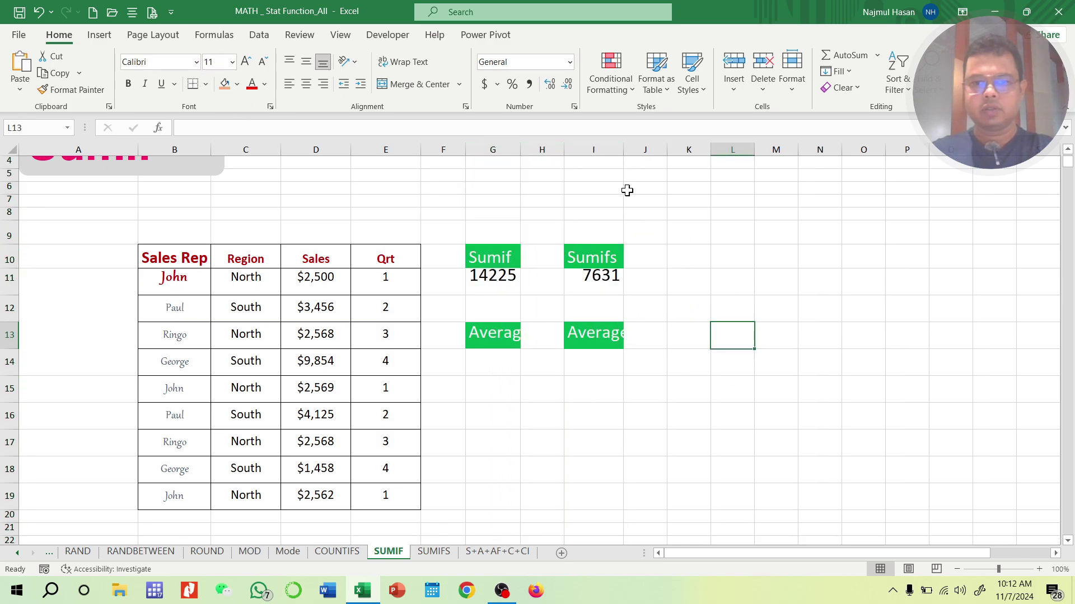
{"action": "left_click_drag", "start_coordinate": [494, 147], "coordinate": [625, 151]}
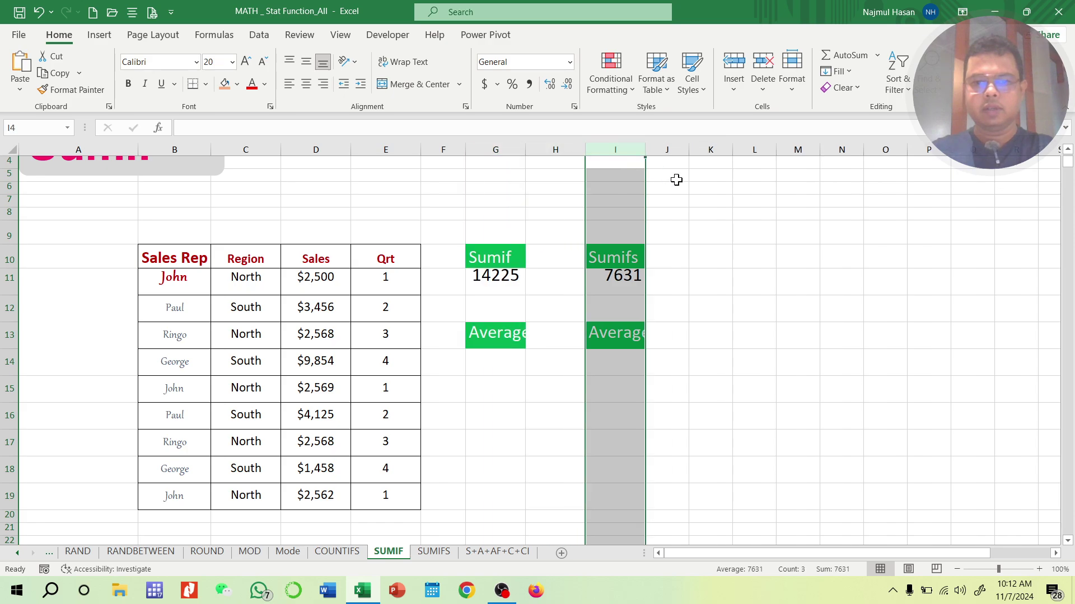
{"action": "left_click", "coordinate": [792, 253]}
- Compare the SUMIF and SUMIFS formulas in G11 and I11, and fit columns G and I to their contents
{"action": "left_click", "coordinate": [485, 284]}
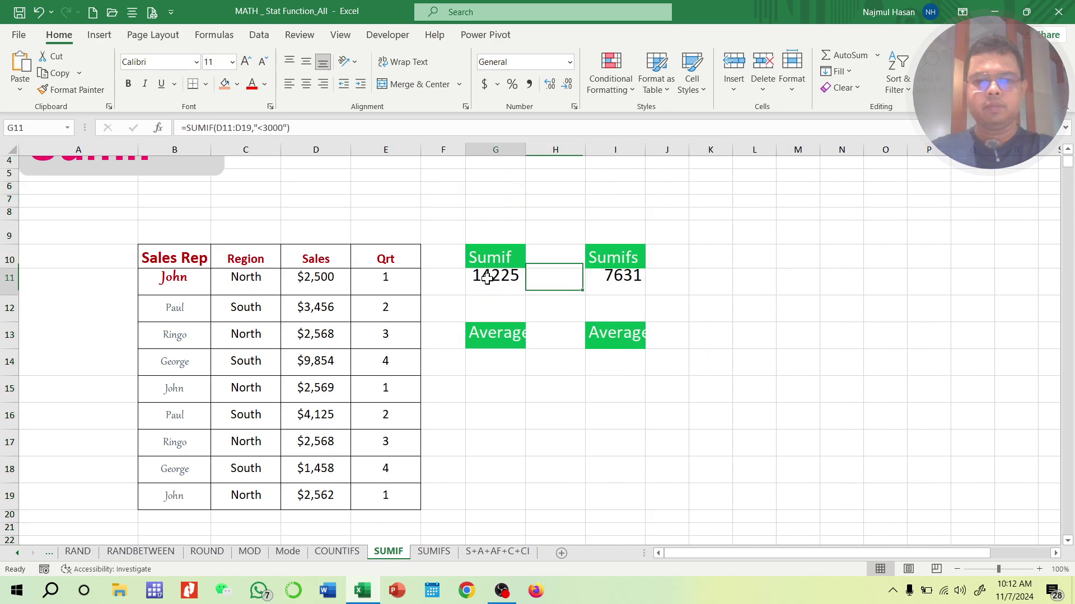
{"action": "left_click", "coordinate": [615, 277]}
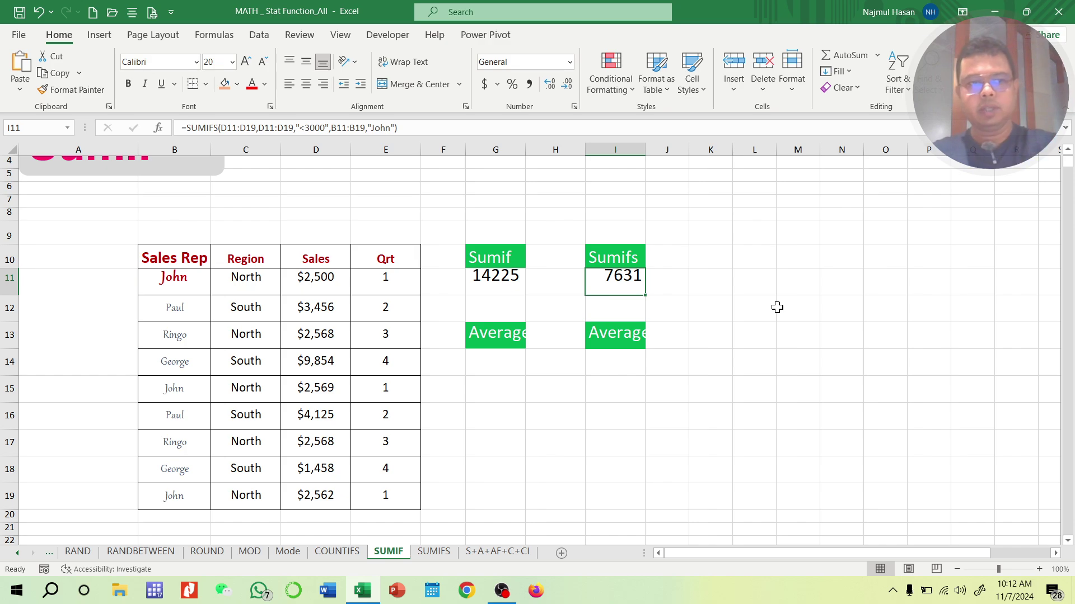
{"action": "left_click", "coordinate": [508, 281]}
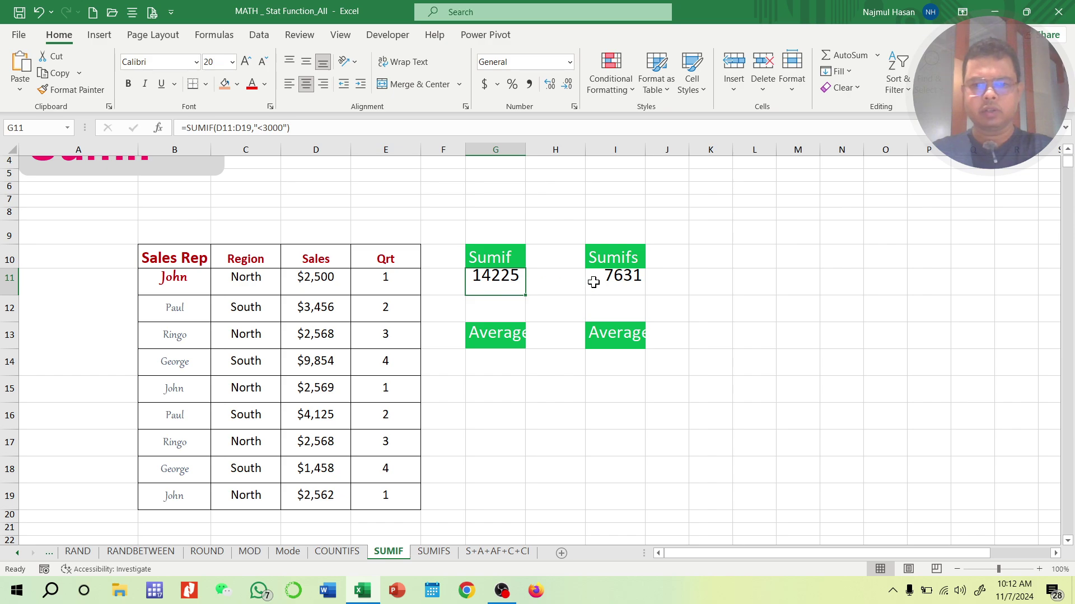
{"action": "left_click", "coordinate": [626, 281]}
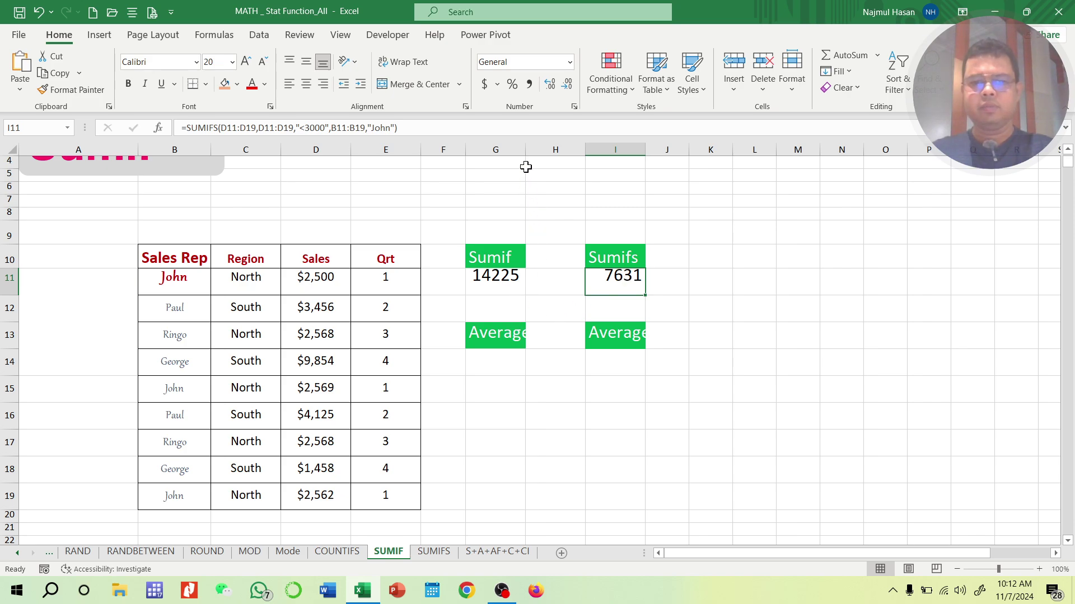
{"action": "double_click", "coordinate": [526, 150]}
{"action": "double_click", "coordinate": [665, 150]}
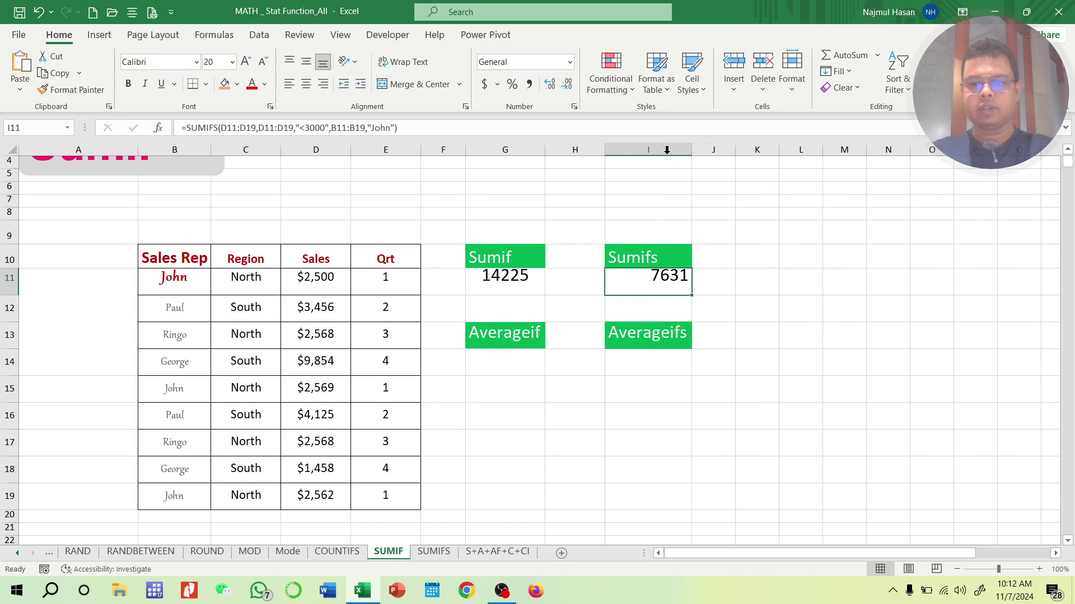
- Try to average the sales below 3000 in G14 with an AVERAGE formula using D11:D19 and "<3000"
{"action": "left_click", "coordinate": [521, 361]}
{"action": "type", "text": "="}
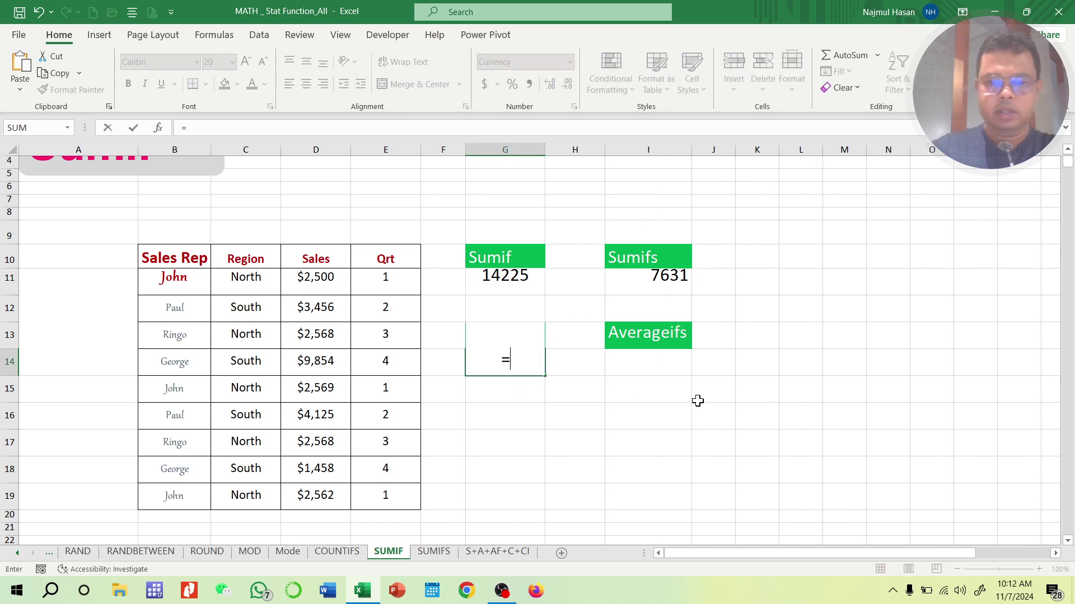
{"action": "type", "text": "average"}
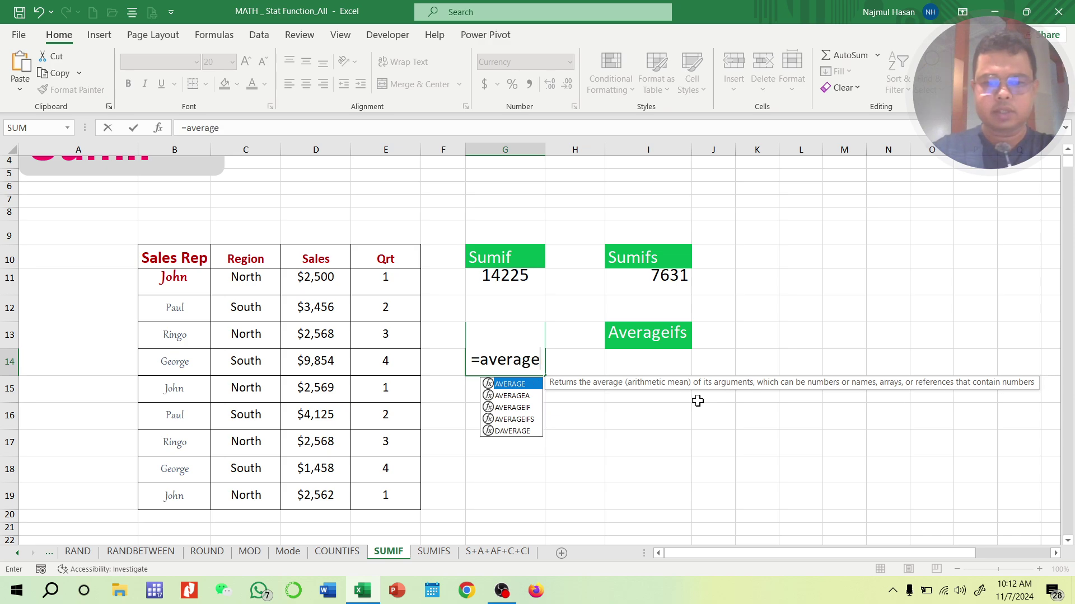
{"action": "type", "text": "("}
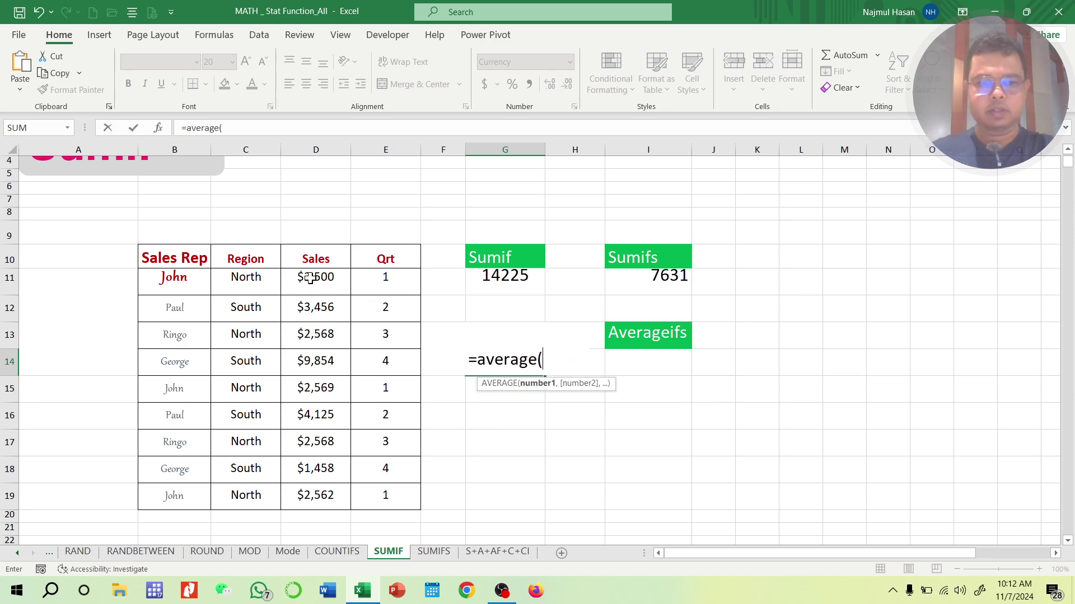
{"action": "left_click_drag", "start_coordinate": [300, 280], "coordinate": [296, 493]}
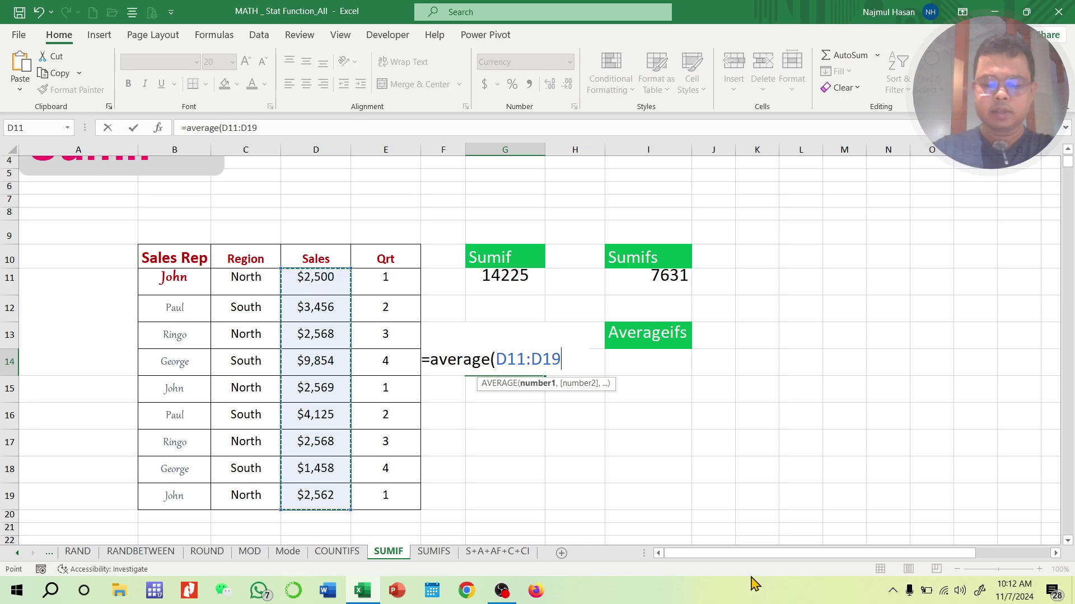
{"action": "type", "text": ","}
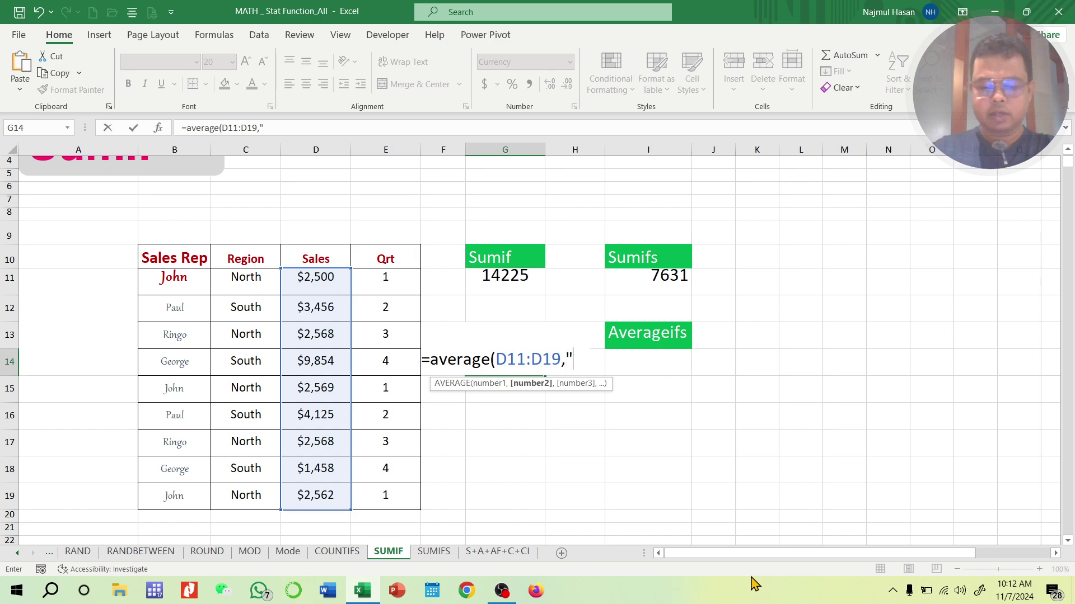
{"action": "type", "text": "\"<30000"}
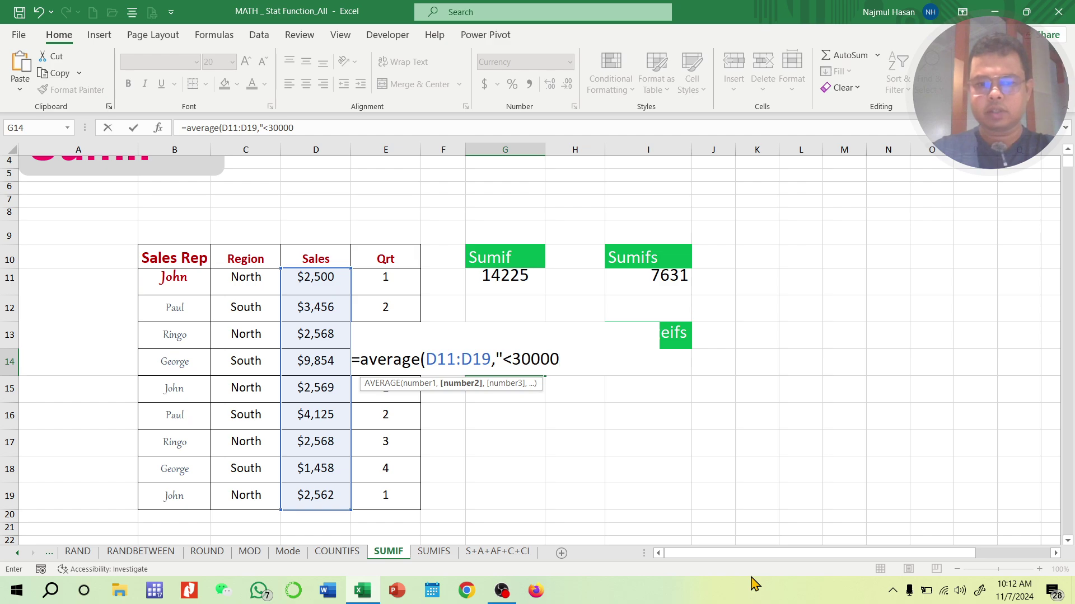
{"action": "key", "text": "BackSpace"}
{"action": "type", "text": "\")"}
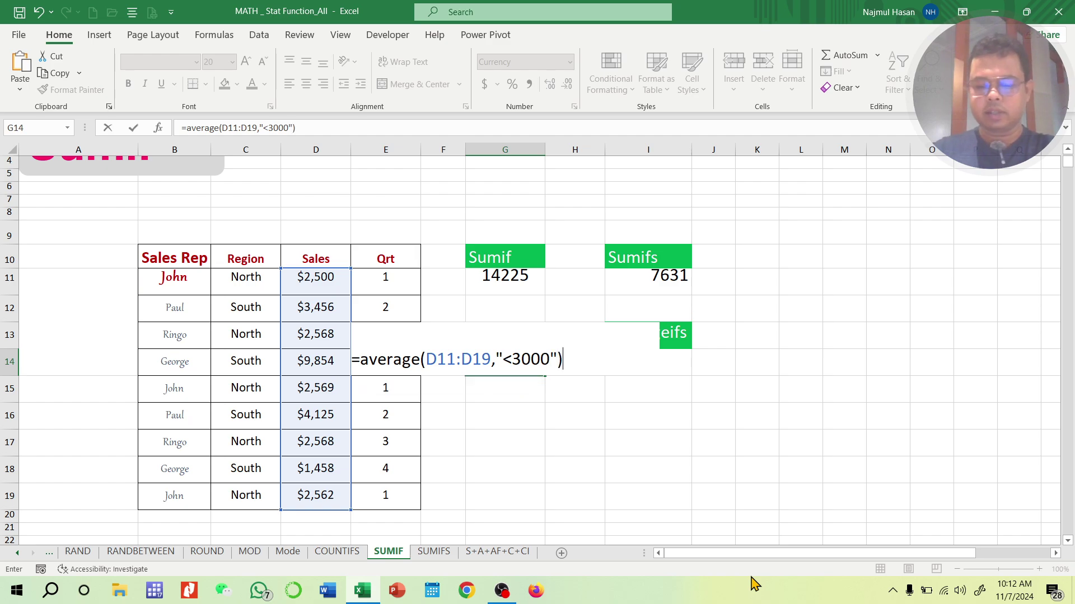
{"action": "key", "text": "Return"}
- Inspect the AVERAGE formula in G14 and clear it from the cell
{"action": "double_click", "coordinate": [515, 360]}
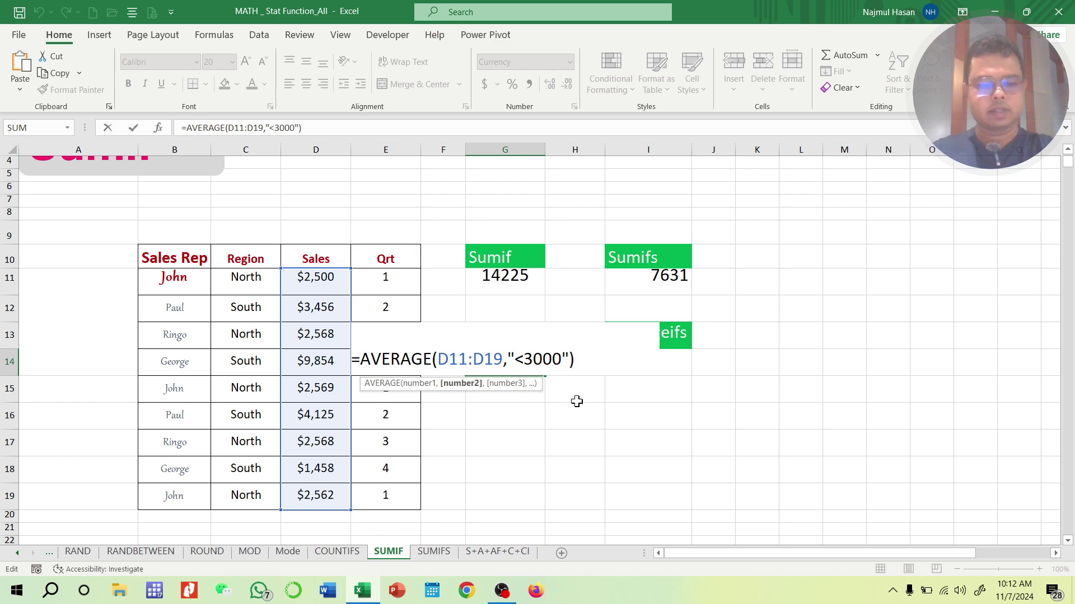
{"action": "key", "text": "Escape"}
{"action": "left_click", "coordinate": [525, 432]}
{"action": "left_click", "coordinate": [514, 360]}
{"action": "key", "text": "Delete"}
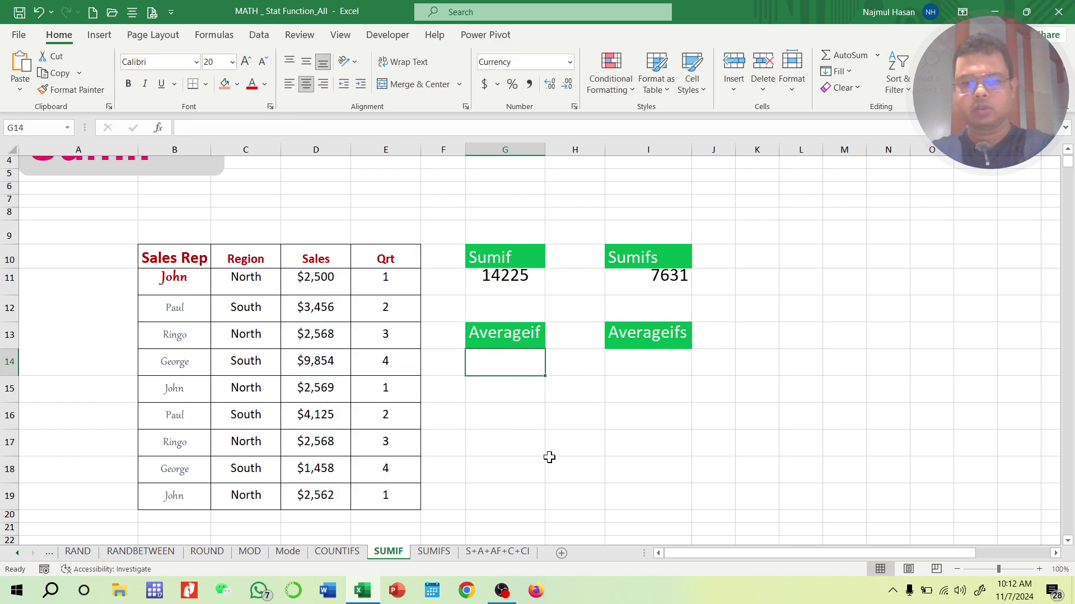
{"action": "left_click", "coordinate": [549, 457]}
- Enter an AVERAGEIF formula in G15 averaging the sales in D11:D19 that meet the criterion "<3000"
{"action": "left_click", "coordinate": [511, 393]}
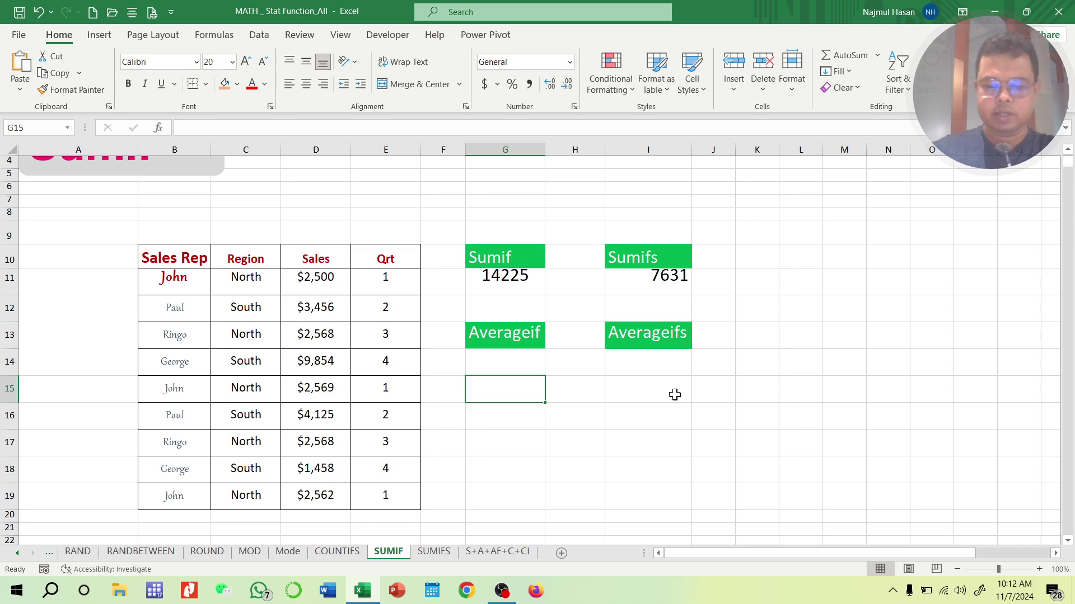
{"action": "type", "text": "=ave"}
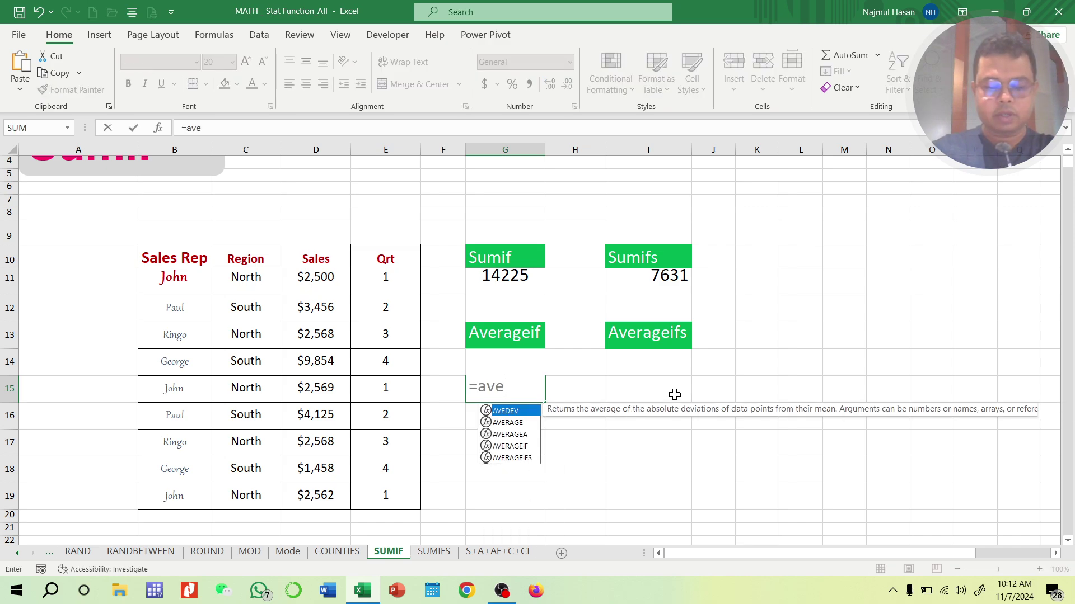
{"action": "type", "text": "rageif"}
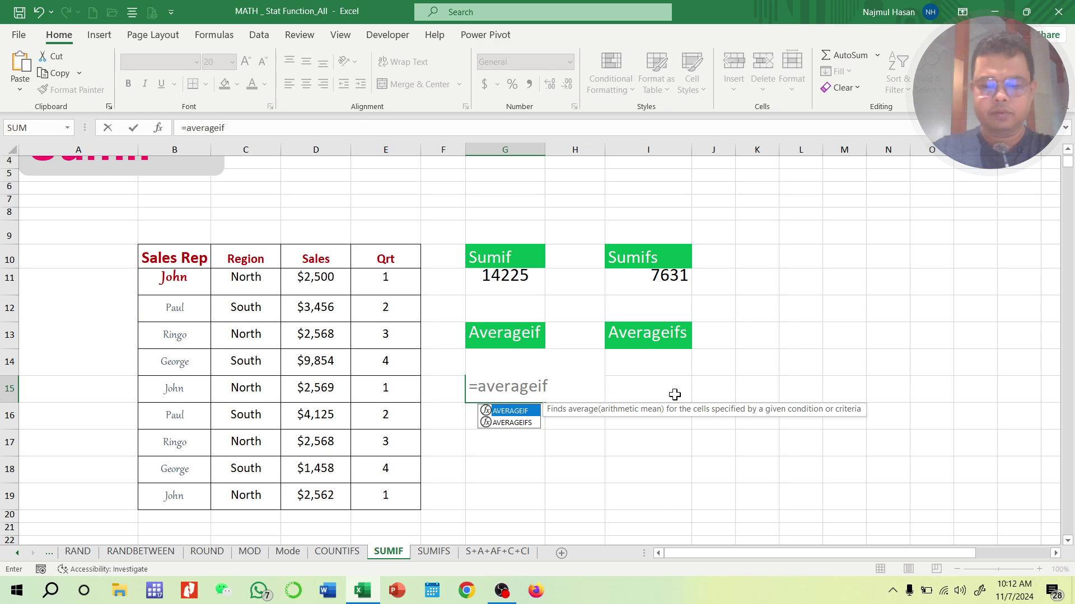
{"action": "type", "text": "("}
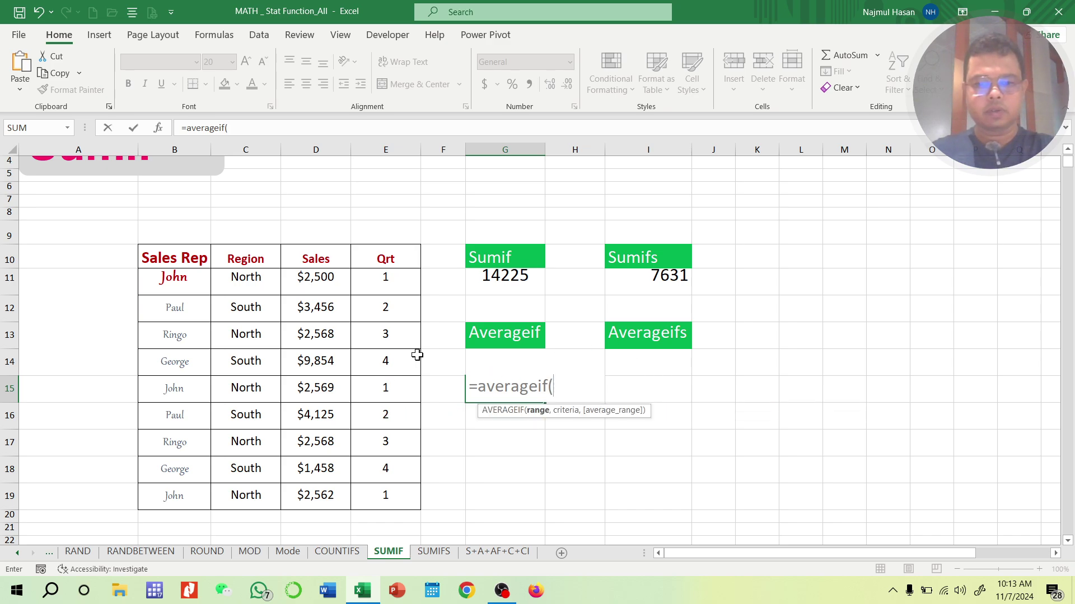
{"action": "left_click_drag", "start_coordinate": [330, 280], "coordinate": [312, 497]}
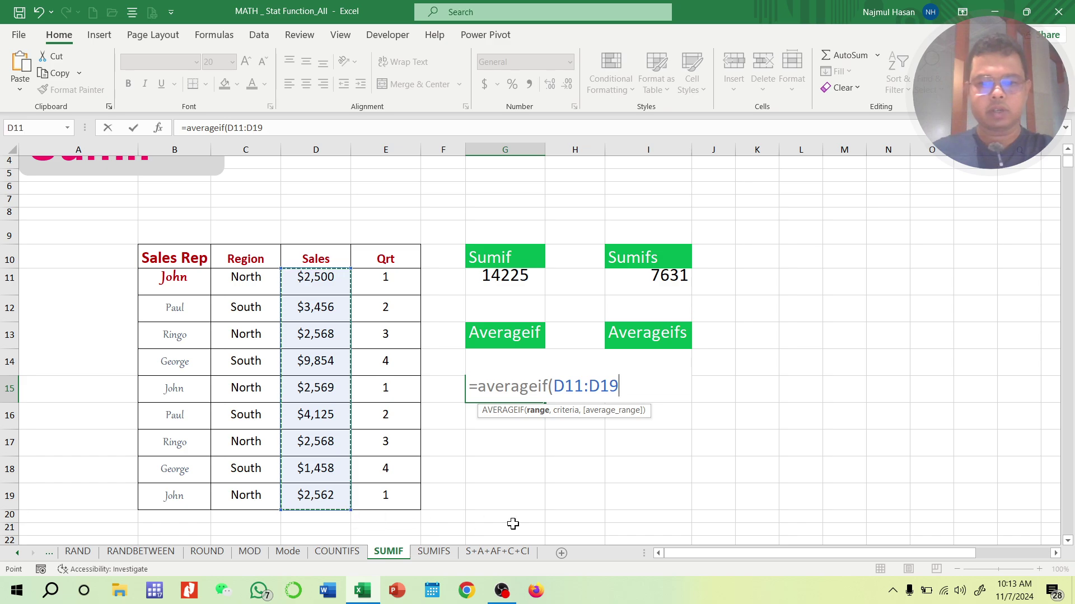
{"action": "type", "text": ","}
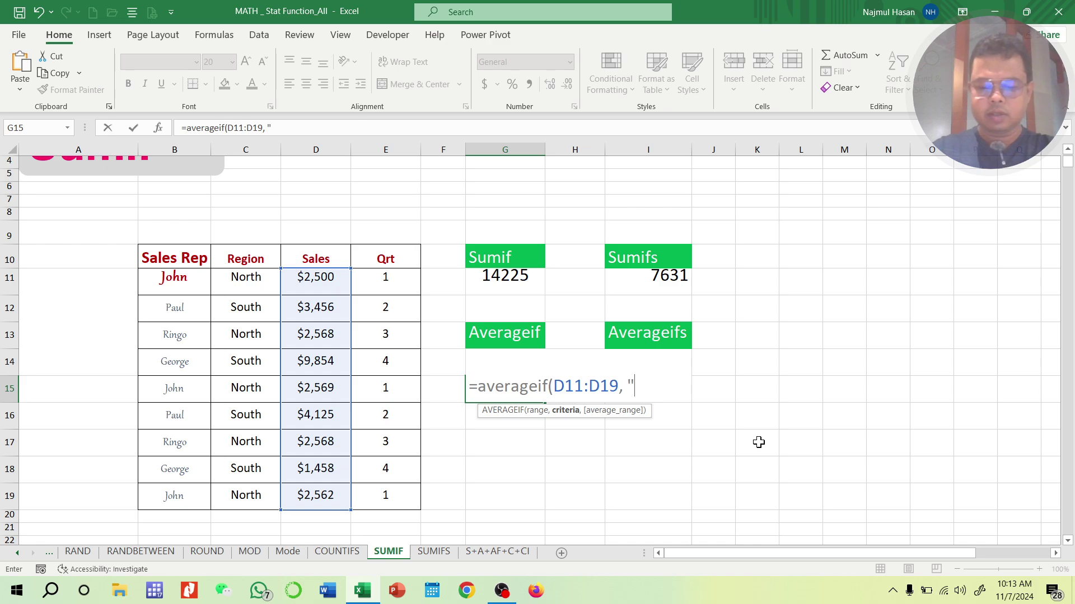
{"action": "type", "text": "3000"}
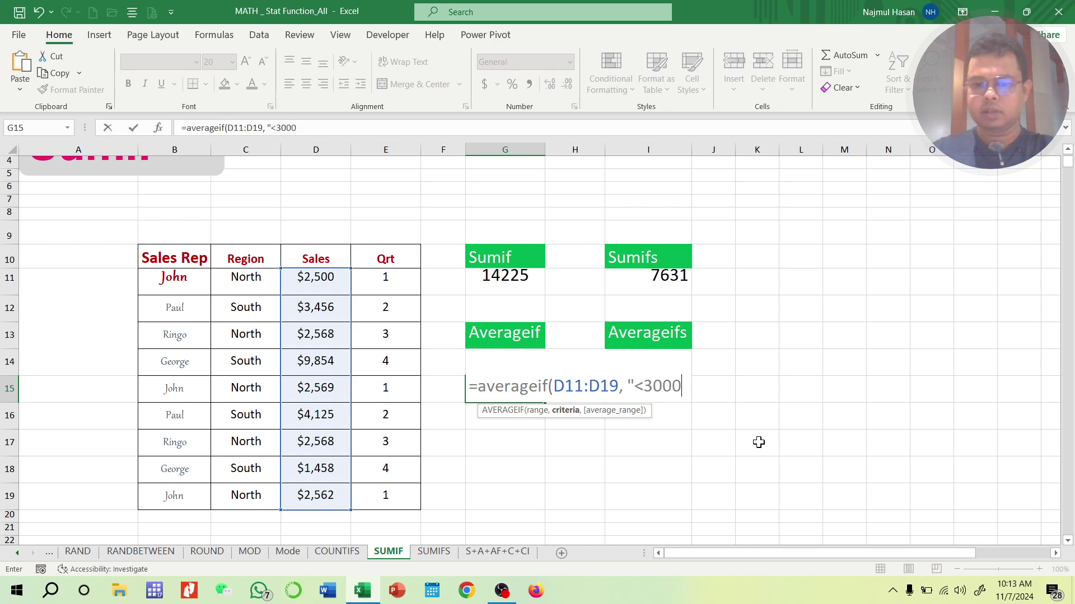
{"action": "type", "text": "\")"}
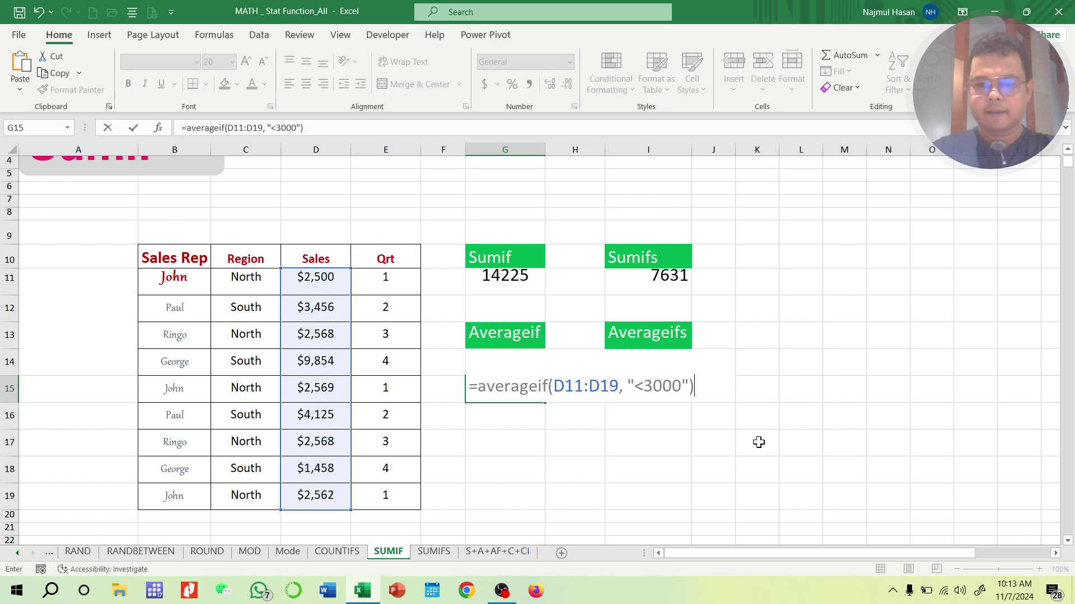
{"action": "key", "text": "Return"}
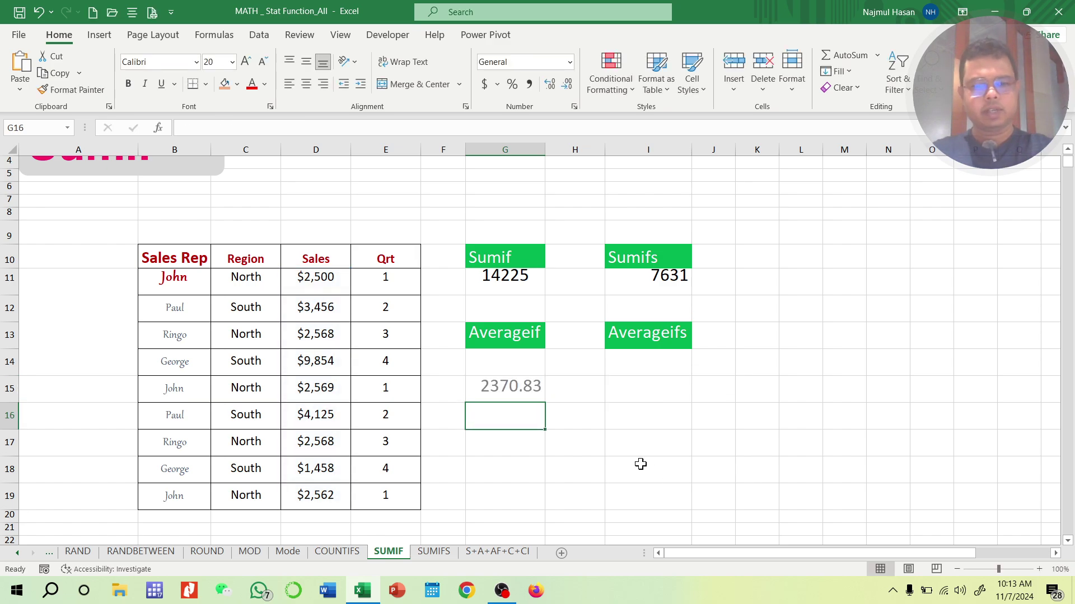
- Change the font colour of the AVERAGEIF result in G15 to black
{"action": "left_click", "coordinate": [506, 387]}
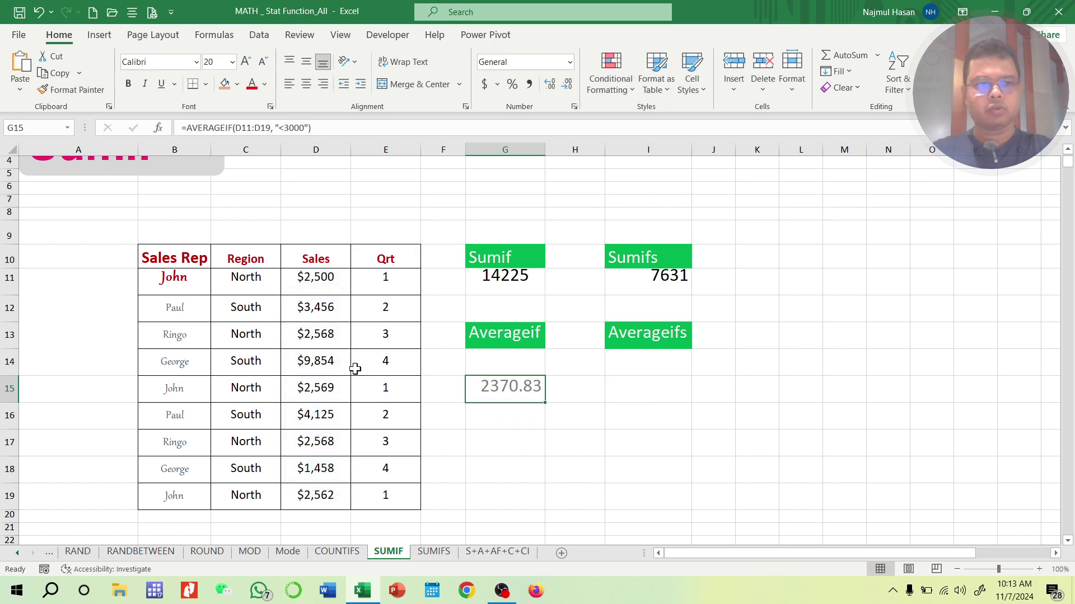
{"action": "left_click", "coordinate": [264, 83]}
{"action": "left_click", "coordinate": [321, 175]}
{"action": "left_click", "coordinate": [643, 426]}
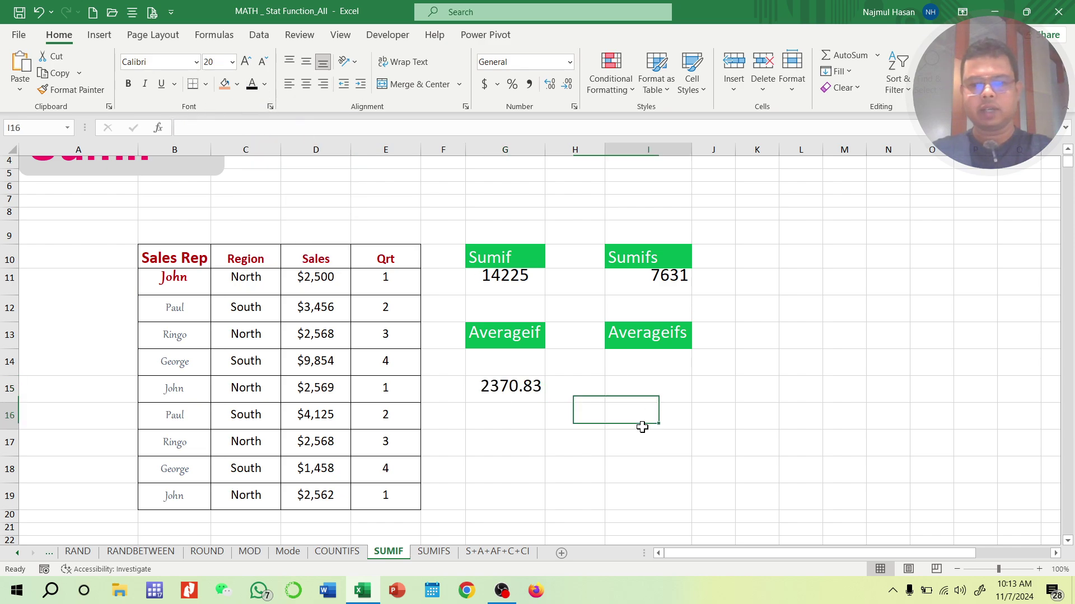
- Begin an AVERAGEIFS formula in I15 with average range D11:D19 and the first criterion "<3000" on D11:D19
{"action": "left_click", "coordinate": [646, 381]}
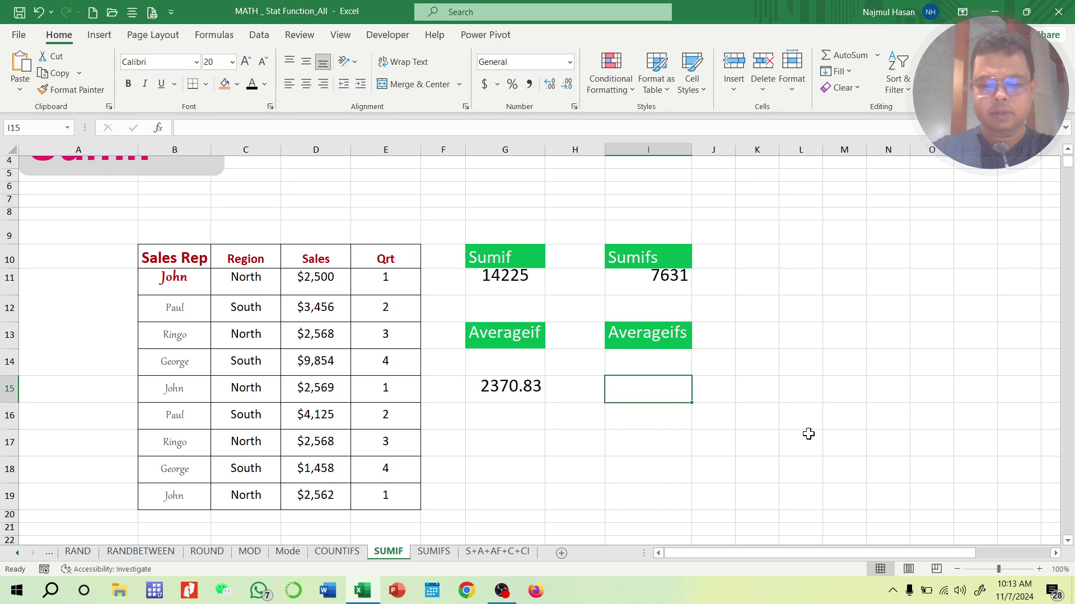
{"action": "type", "text": "=averag"}
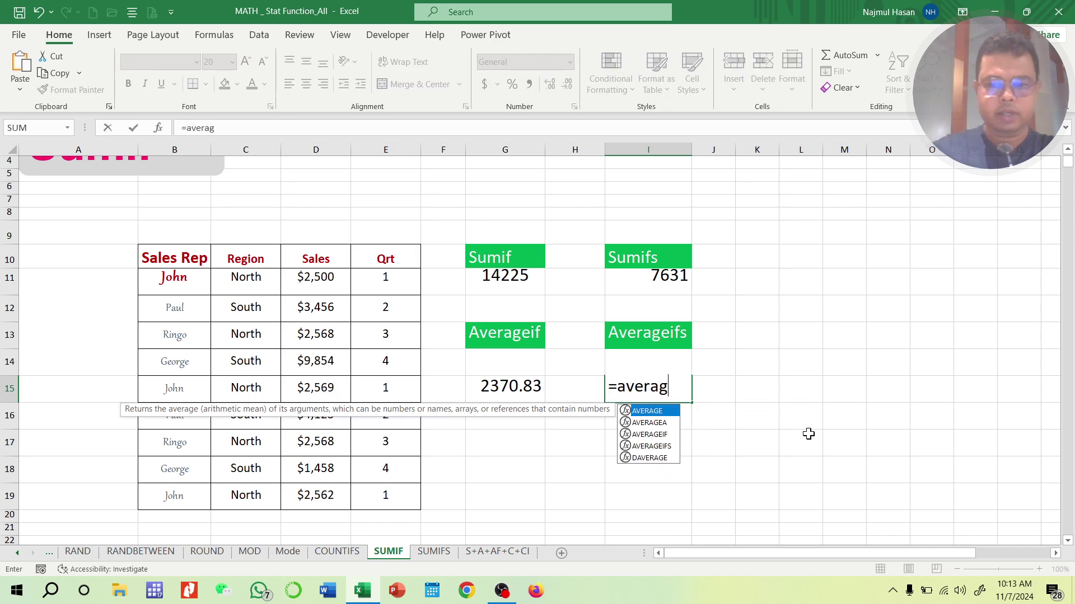
{"action": "type", "text": "eifs("}
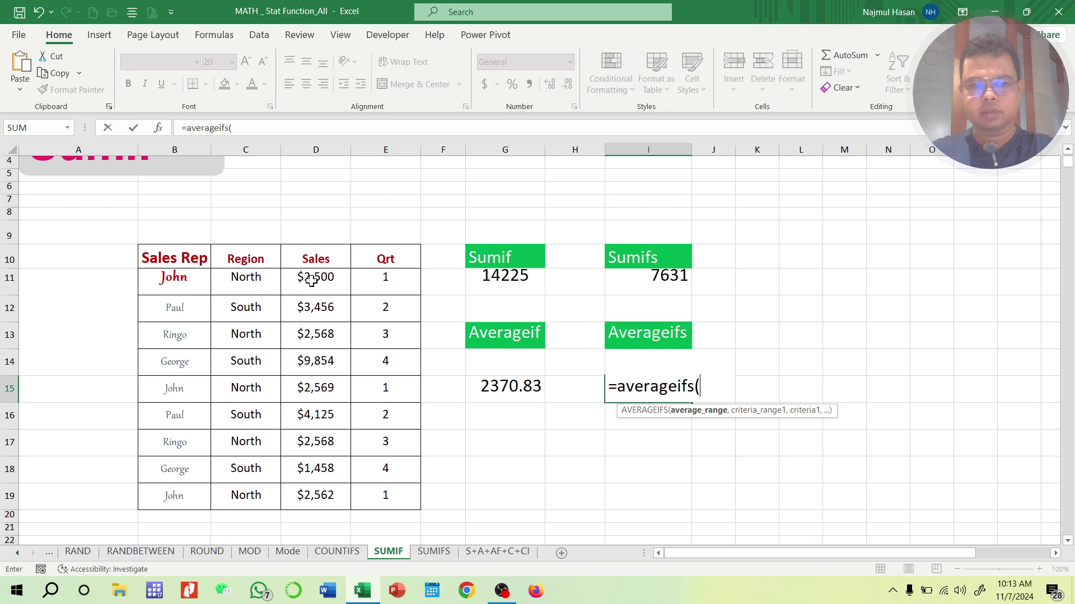
{"action": "left_click_drag", "start_coordinate": [313, 279], "coordinate": [309, 489]}
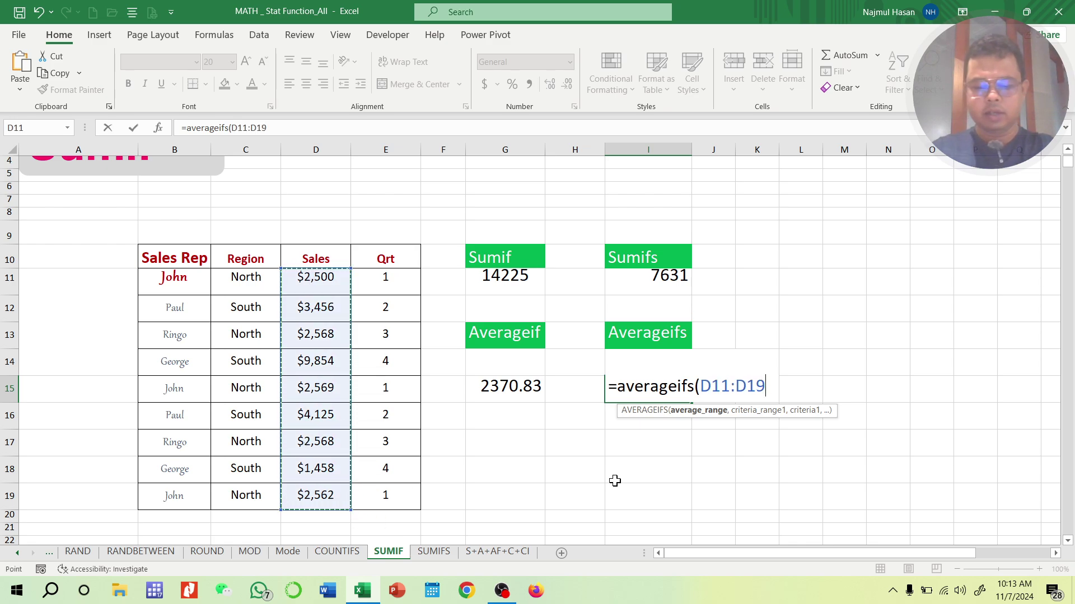
{"action": "type", "text": ","}
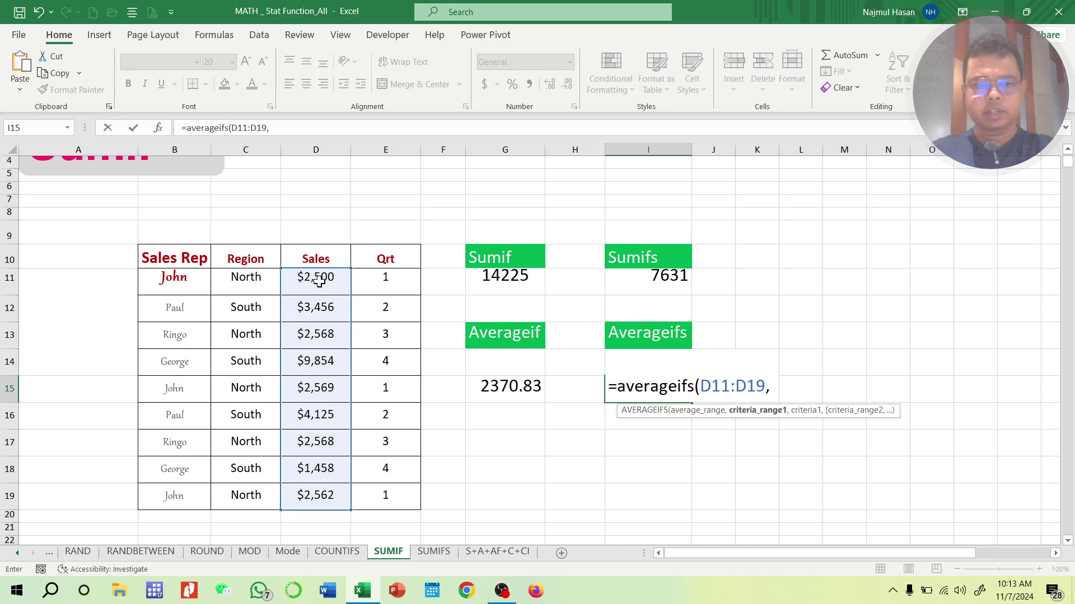
{"action": "left_click_drag", "start_coordinate": [317, 277], "coordinate": [317, 505]}
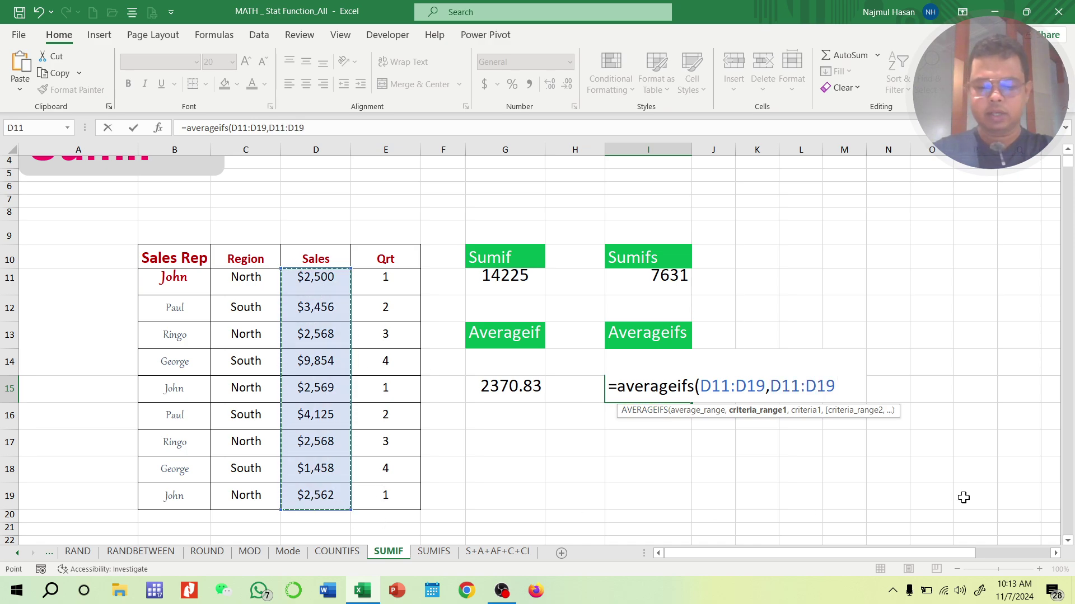
{"action": "type", "text": ","}
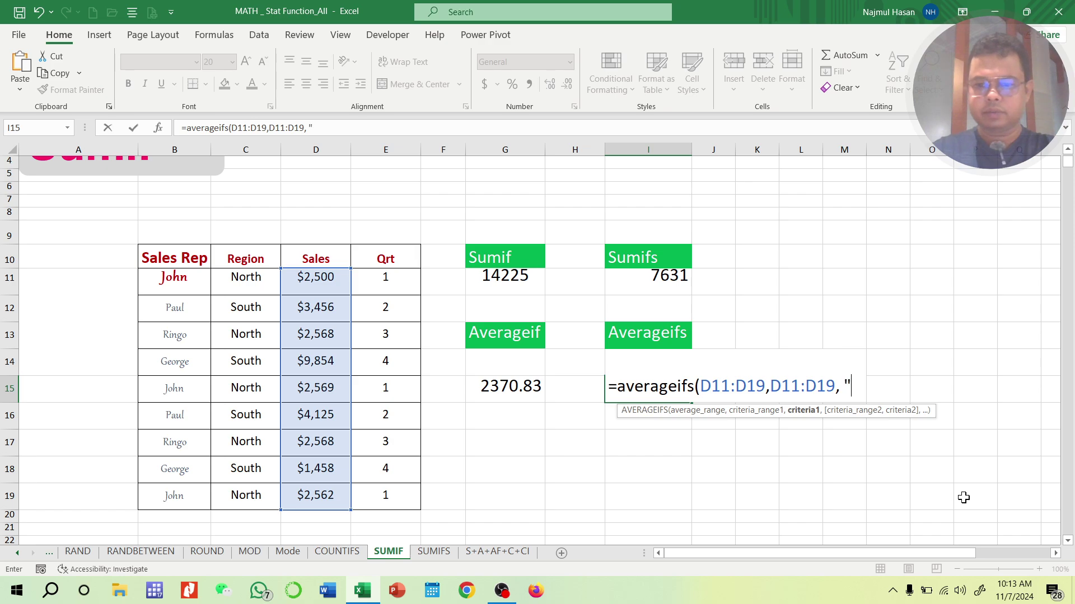
{"action": "type", "text": " \"<3000"}
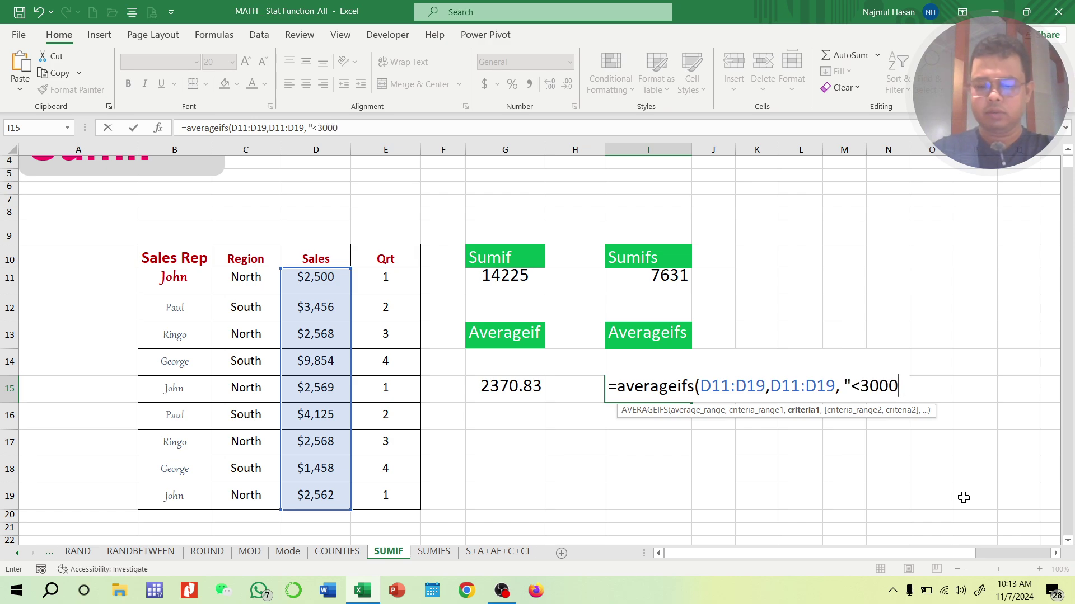
{"action": "type", "text": "\","}
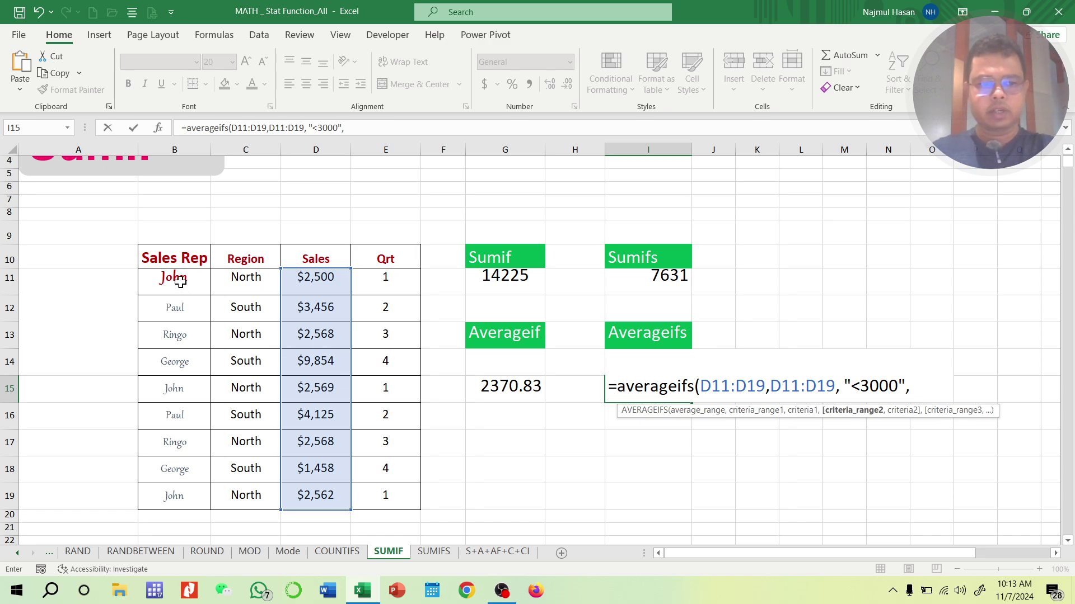
- Add the second criterion "North" on C11:C19, complete the AVERAGEIFS formula in I15 and review it
{"action": "left_click_drag", "start_coordinate": [180, 281], "coordinate": [176, 417]}
{"action": "left_click", "coordinate": [247, 287]}
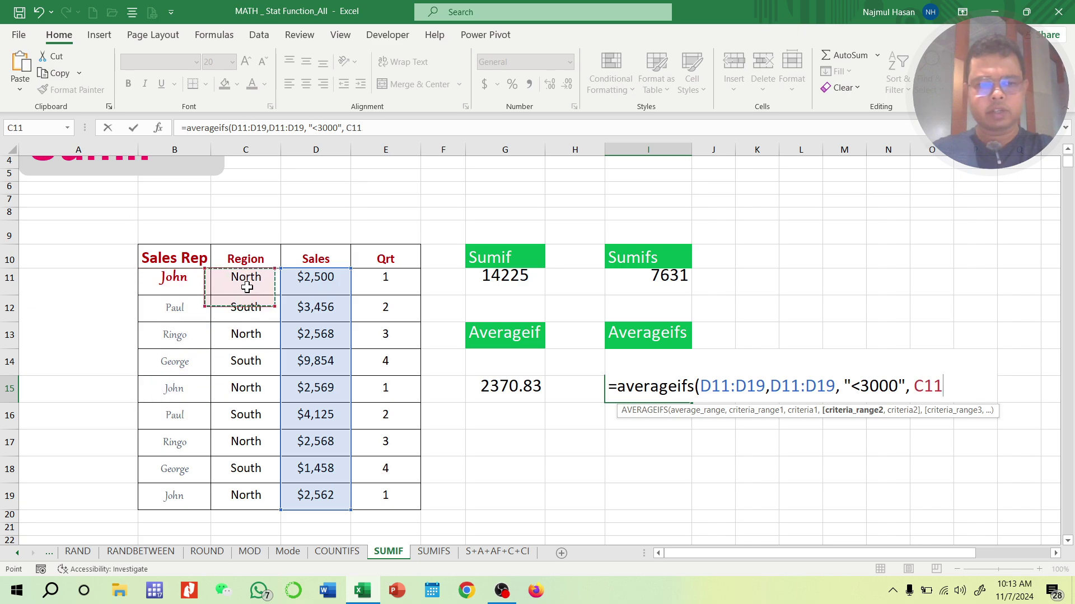
{"action": "left_click_drag", "start_coordinate": [246, 287], "coordinate": [241, 497]}
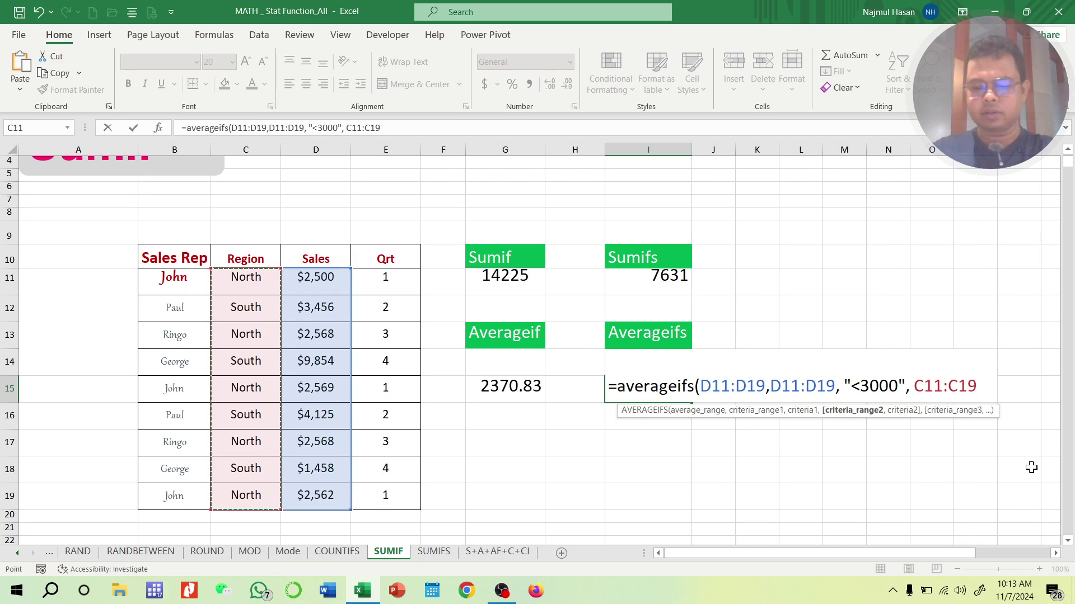
{"action": "type", "text": ",\""}
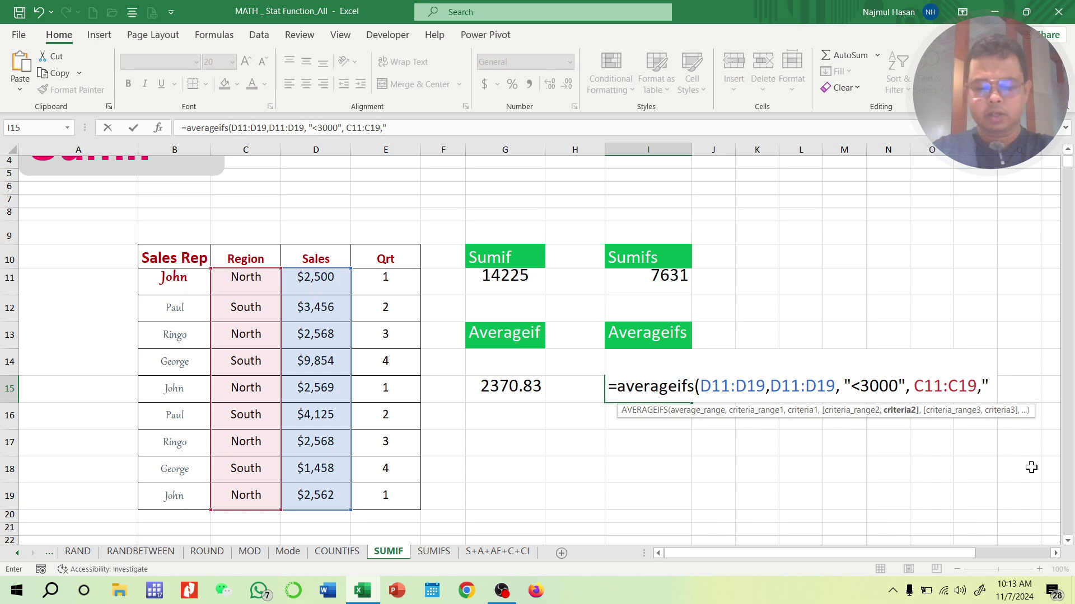
{"action": "type", "text": "North"}
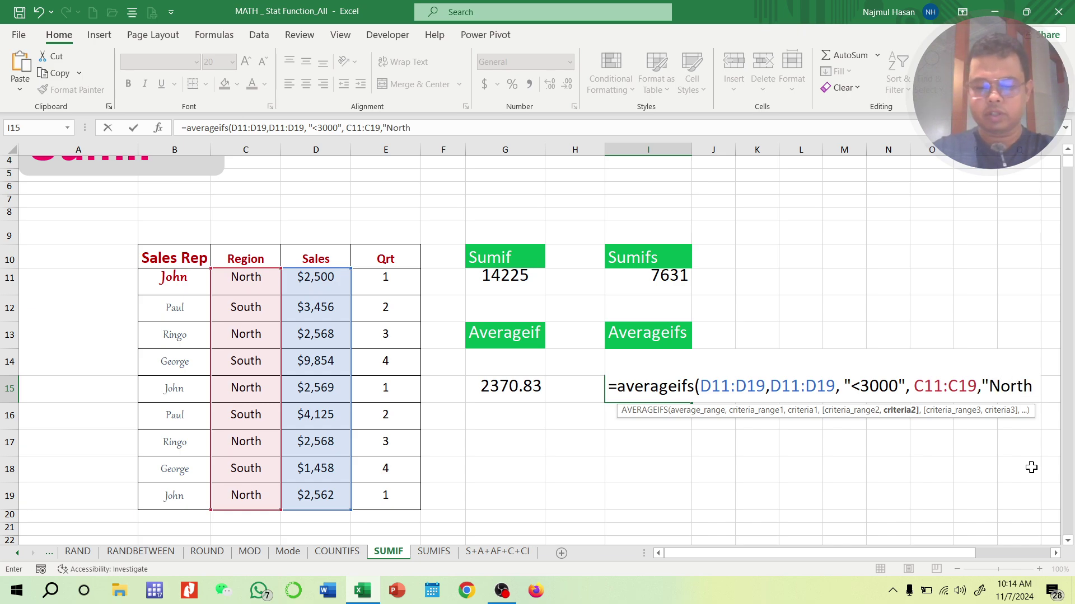
{"action": "type", "text": "\")"}
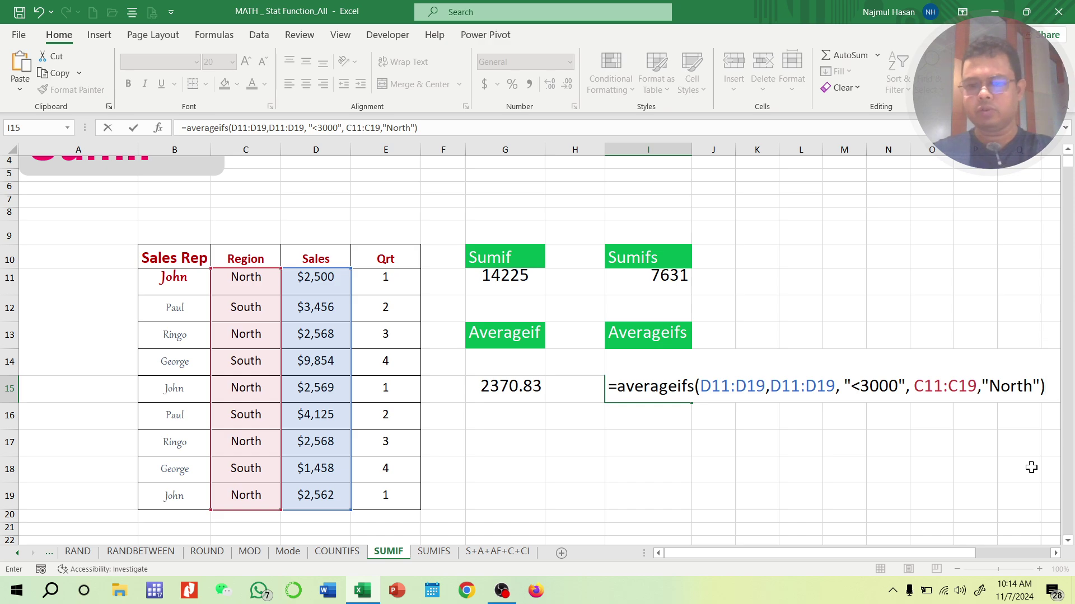
{"action": "key", "text": "Return"}
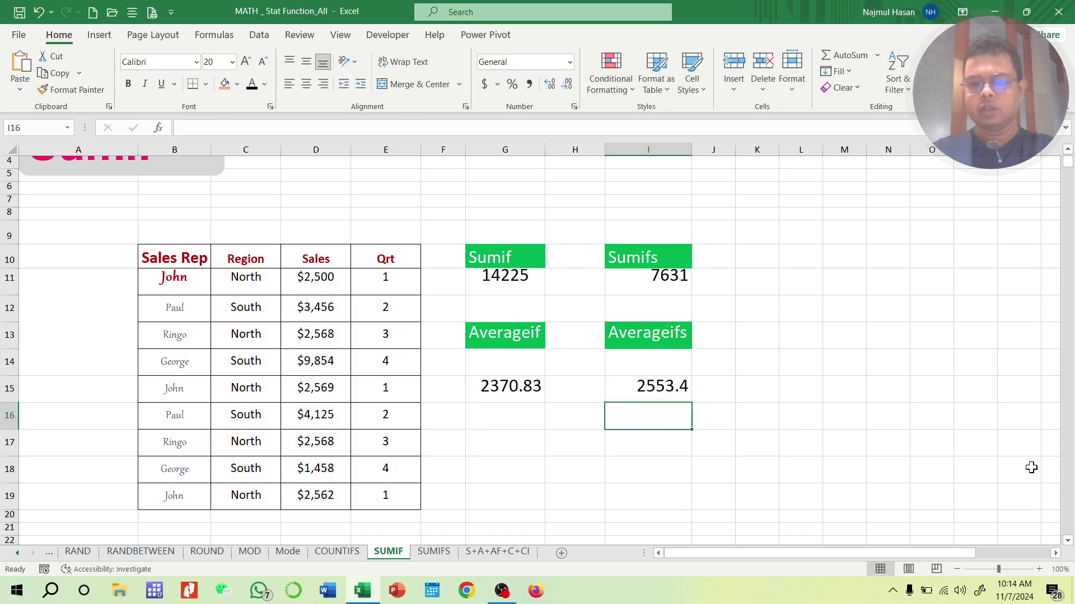
{"action": "left_click", "coordinate": [652, 386]}
{"action": "scroll", "coordinate": [697, 477], "scroll_direction": "up", "scroll_amount": 1}
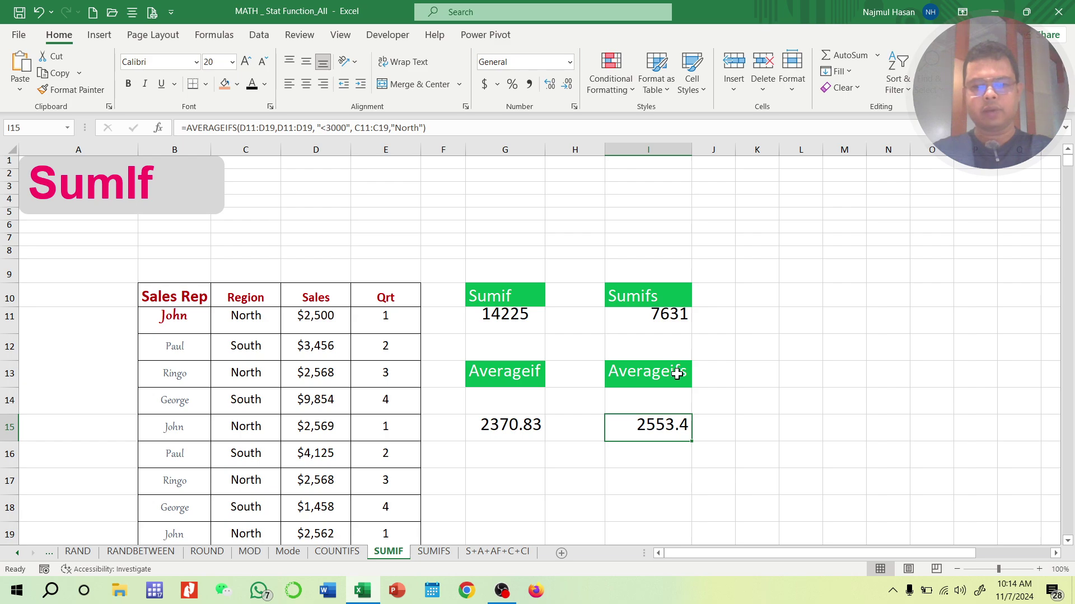
- Go to the S+A+AF+C+CI sheet and clear the existing results in G2:G11
{"action": "left_click", "coordinate": [432, 551]}
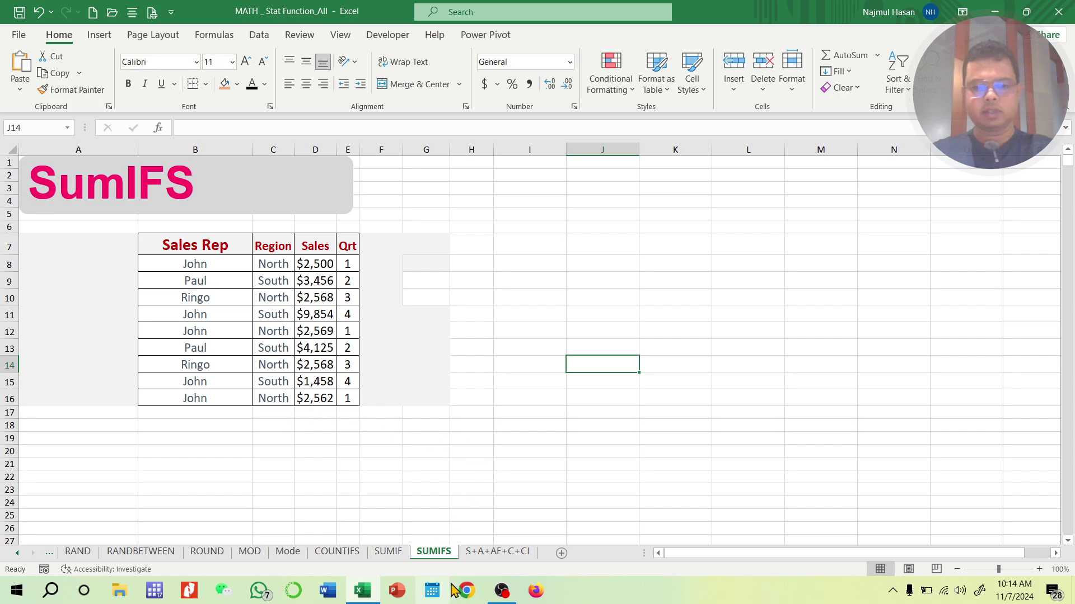
{"action": "left_click", "coordinate": [478, 553]}
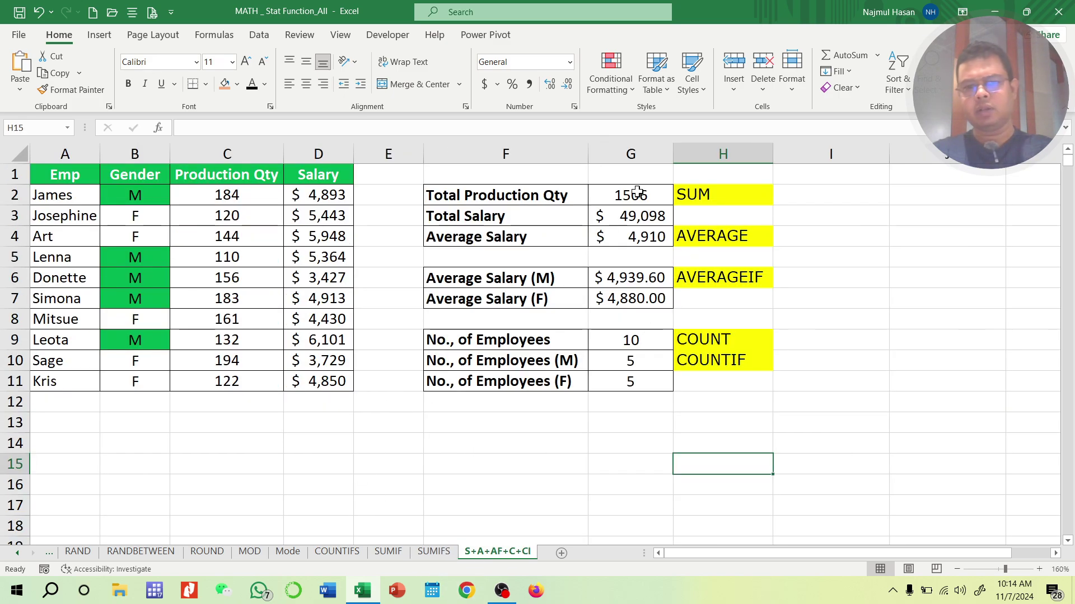
{"action": "left_click_drag", "start_coordinate": [633, 191], "coordinate": [627, 381]}
{"action": "key", "text": "Delete"}
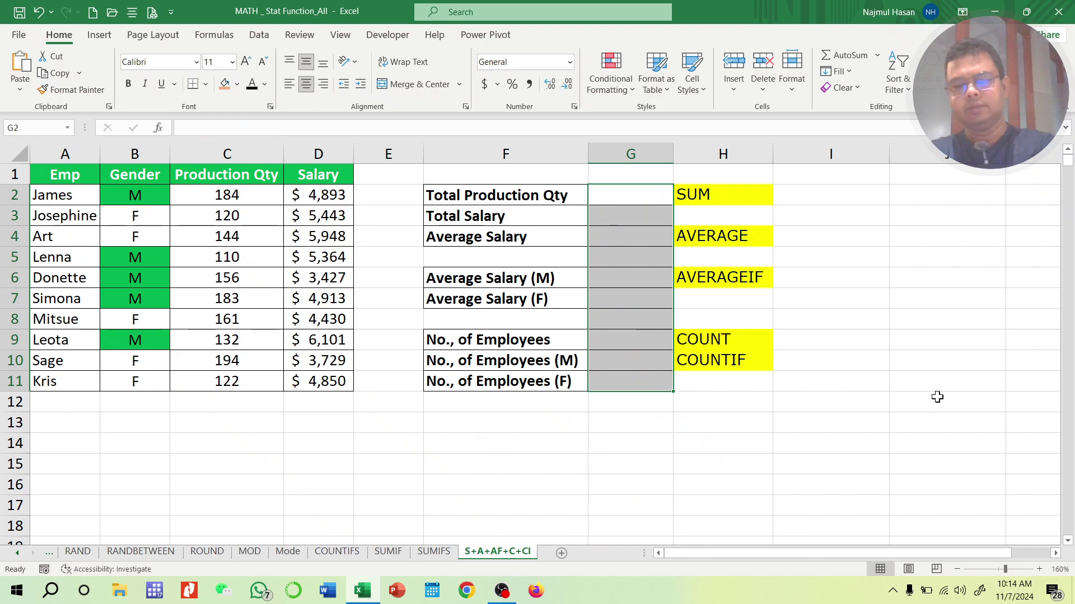
{"action": "left_click", "coordinate": [934, 399]}
{"action": "left_click", "coordinate": [275, 467]}
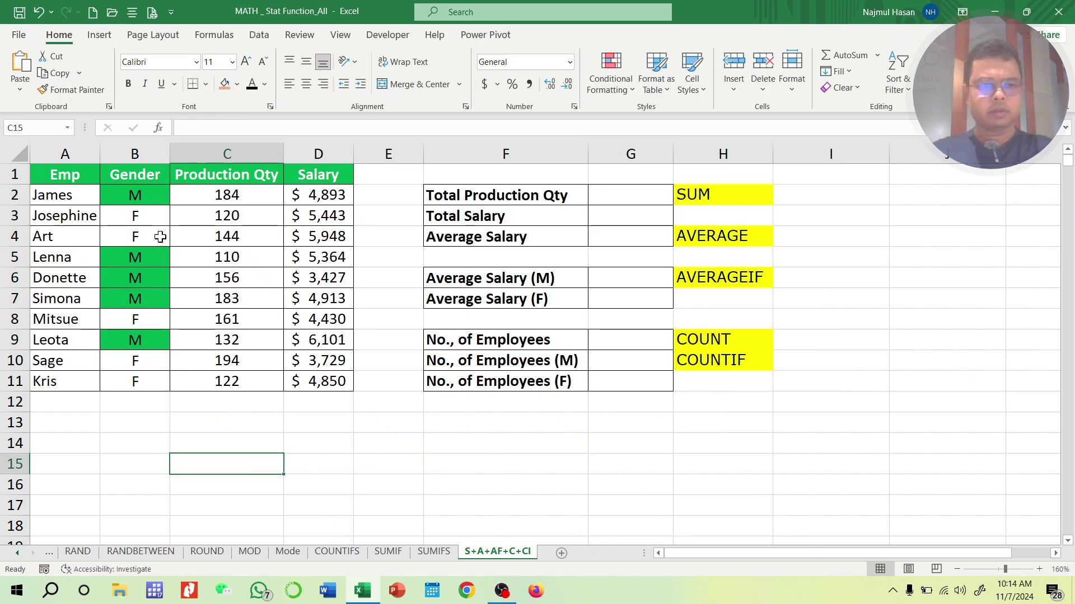
- Remove the fill colour from the Gender cells B2:B11 and look over the employee table A1:D11
{"action": "left_click_drag", "start_coordinate": [157, 199], "coordinate": [147, 386]}
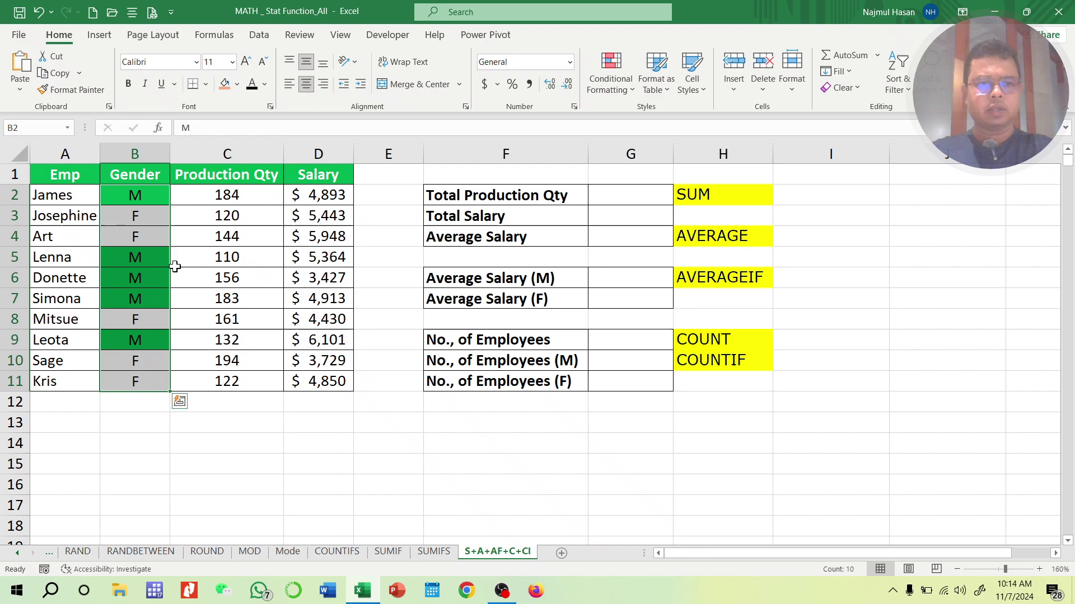
{"action": "left_click", "coordinate": [237, 84]}
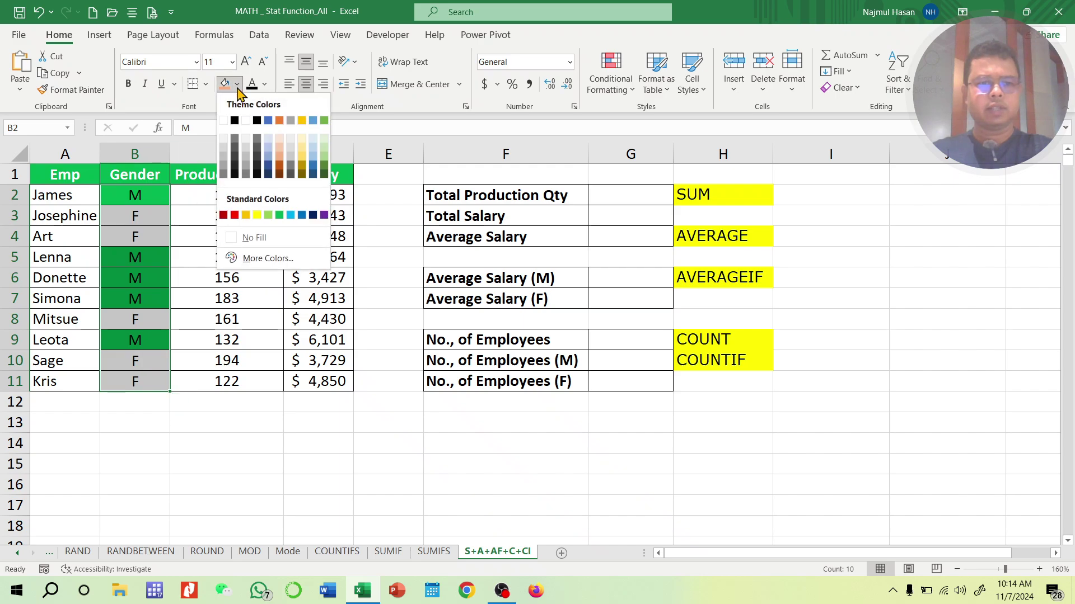
{"action": "left_click", "coordinate": [249, 240]}
{"action": "left_click", "coordinate": [196, 450]}
{"action": "left_click_drag", "start_coordinate": [65, 175], "coordinate": [353, 381]}
{"action": "left_click", "coordinate": [314, 460]}
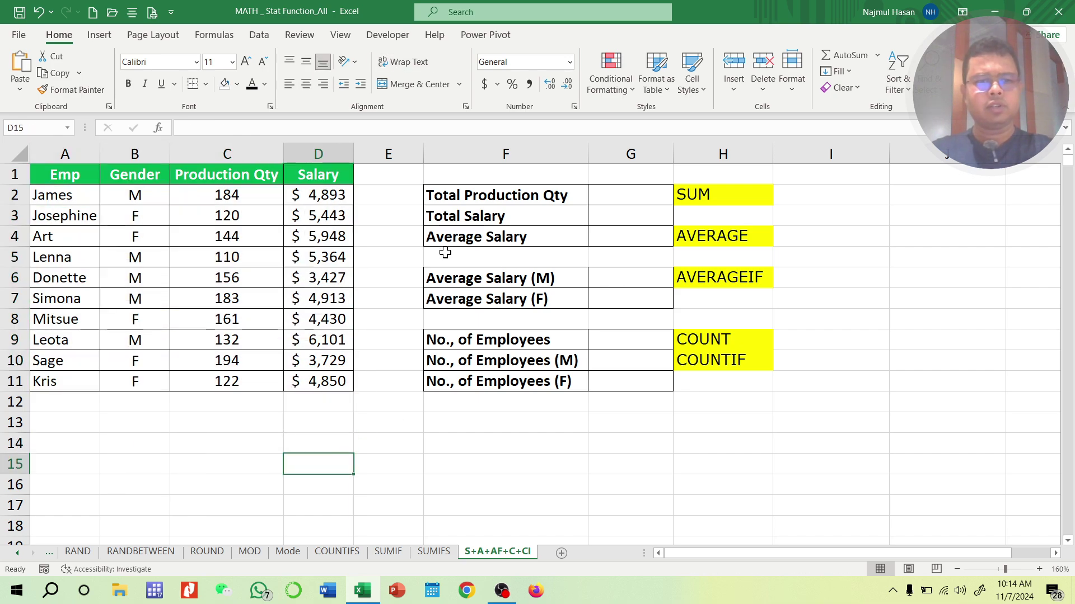
- Calculate the Total Production Qty in G2 with a SUM of C2:C11
{"action": "left_click", "coordinate": [628, 197]}
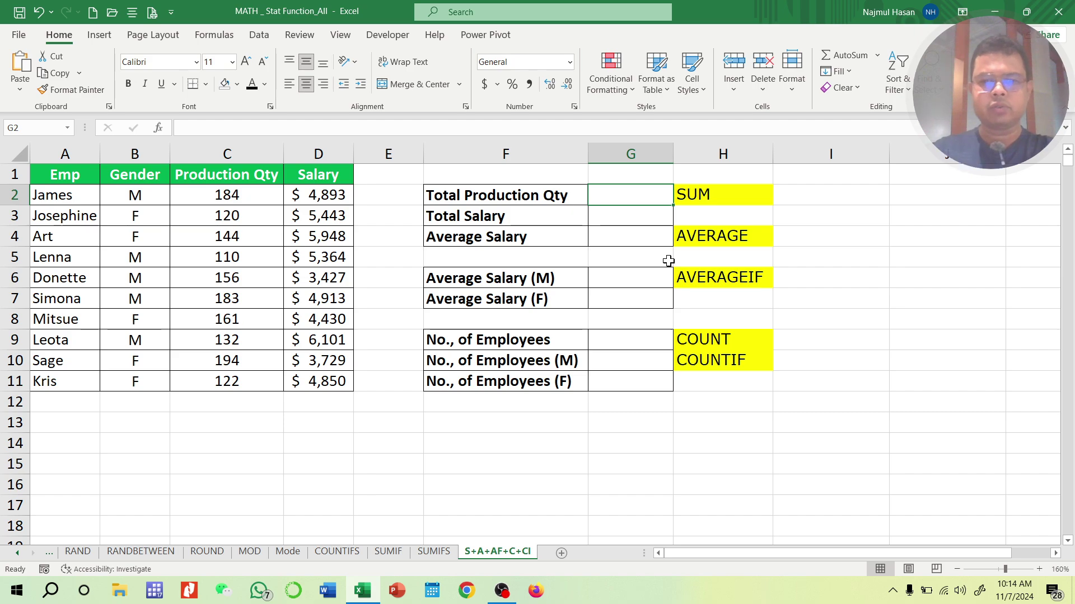
{"action": "type", "text": "=sum("}
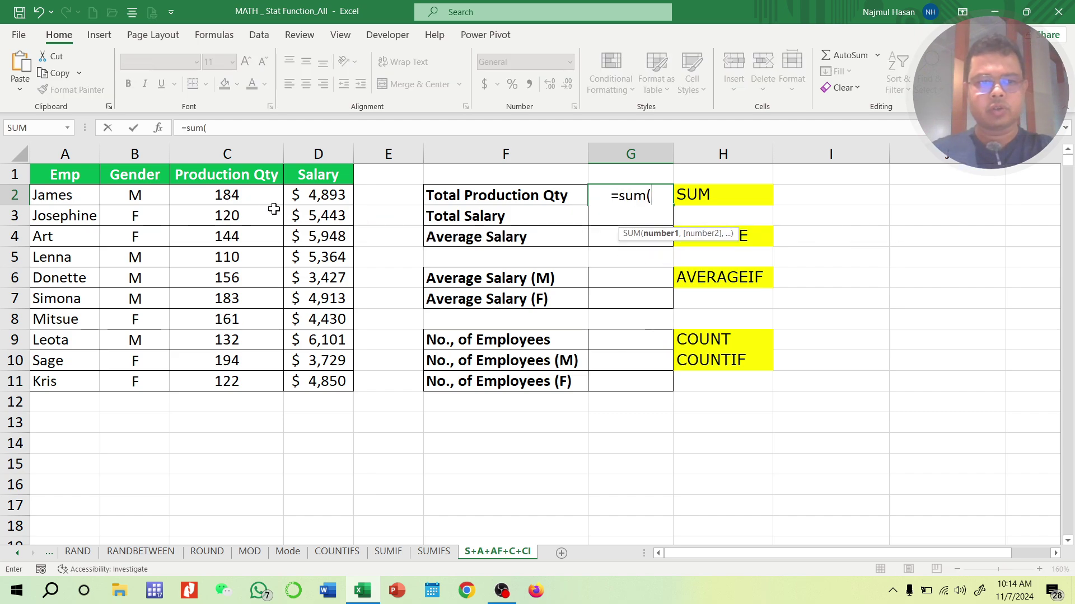
{"action": "left_click_drag", "start_coordinate": [251, 194], "coordinate": [220, 378]}
{"action": "type", "text": ")"}
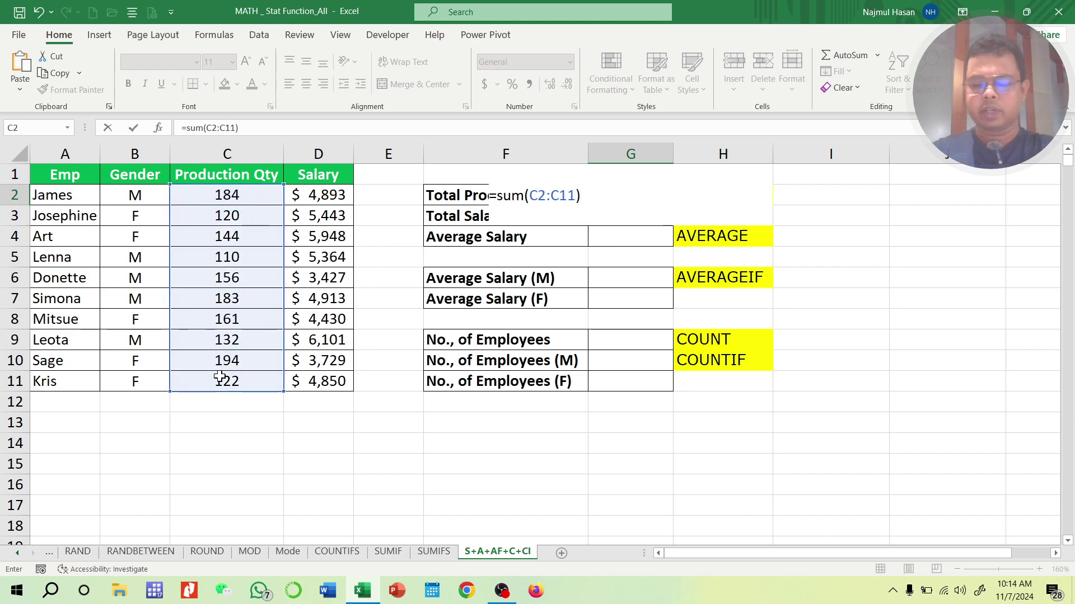
{"action": "key", "text": "Return"}
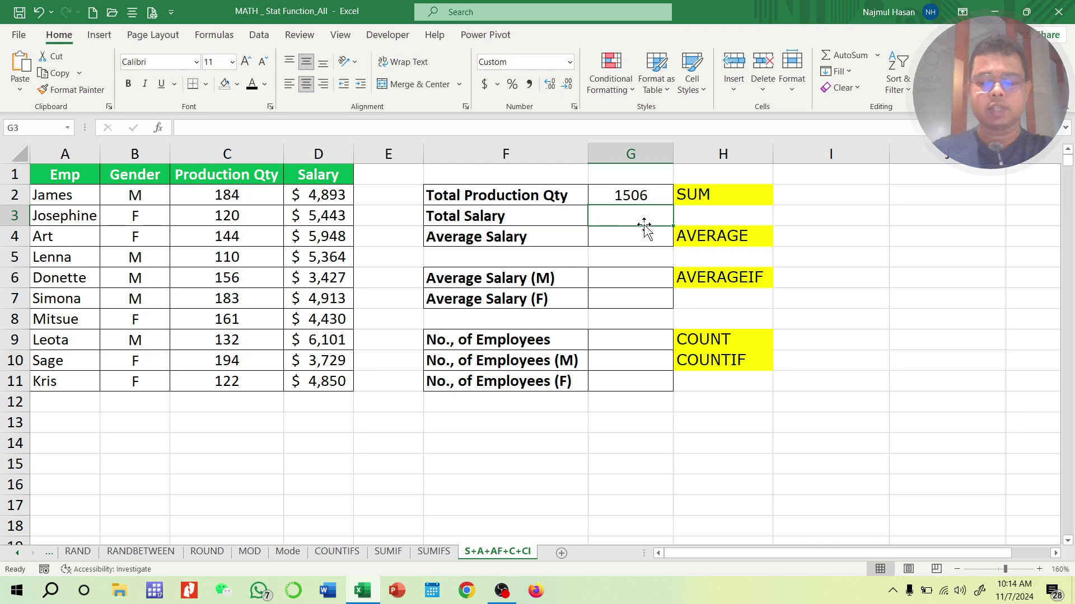
- Calculate the Total Salary in G3 with a SUM of D2:D11
{"action": "type", "text": "="}
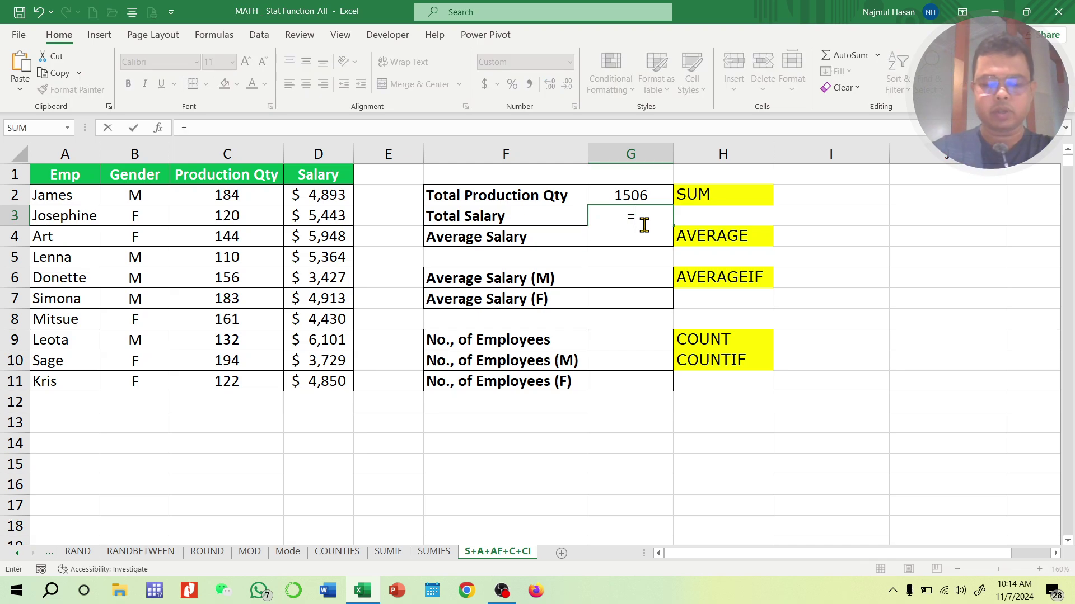
{"action": "type", "text": "sum("}
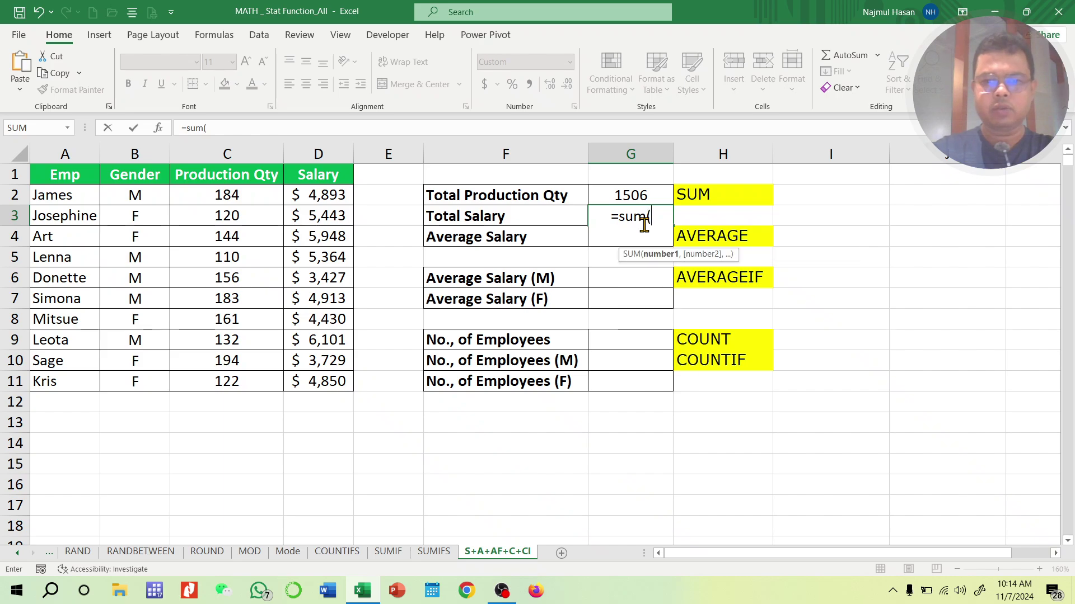
{"action": "left_click_drag", "start_coordinate": [333, 194], "coordinate": [320, 381]}
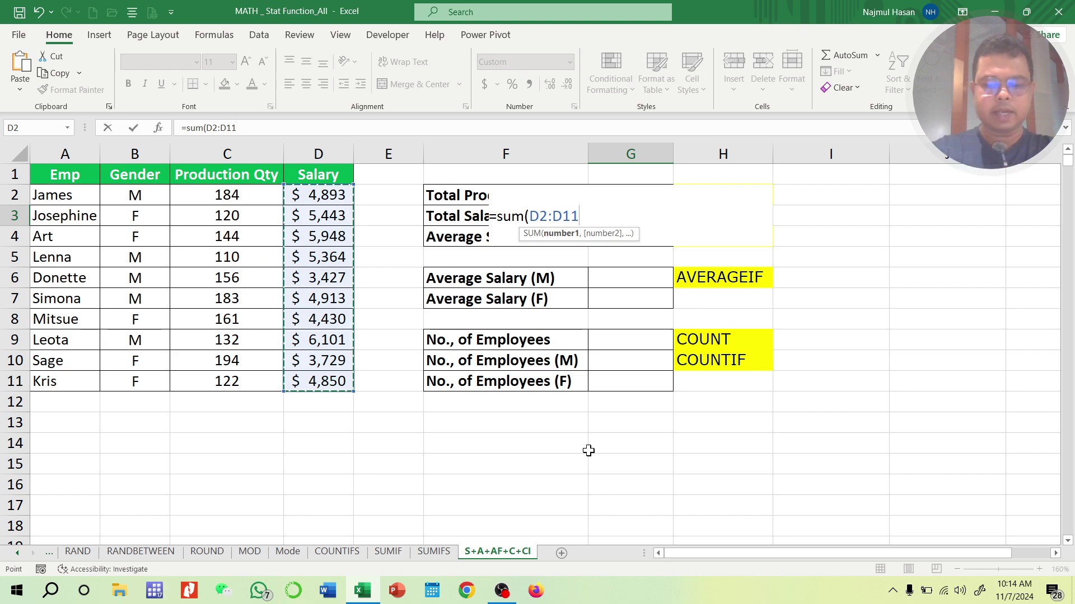
{"action": "type", "text": ")"}
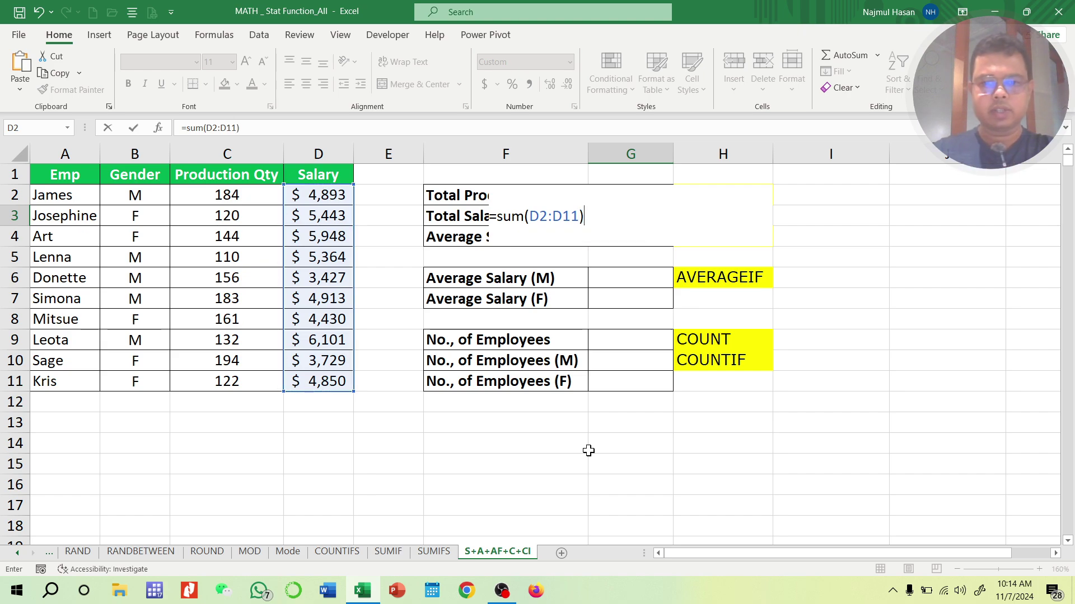
{"action": "key", "text": "Return"}
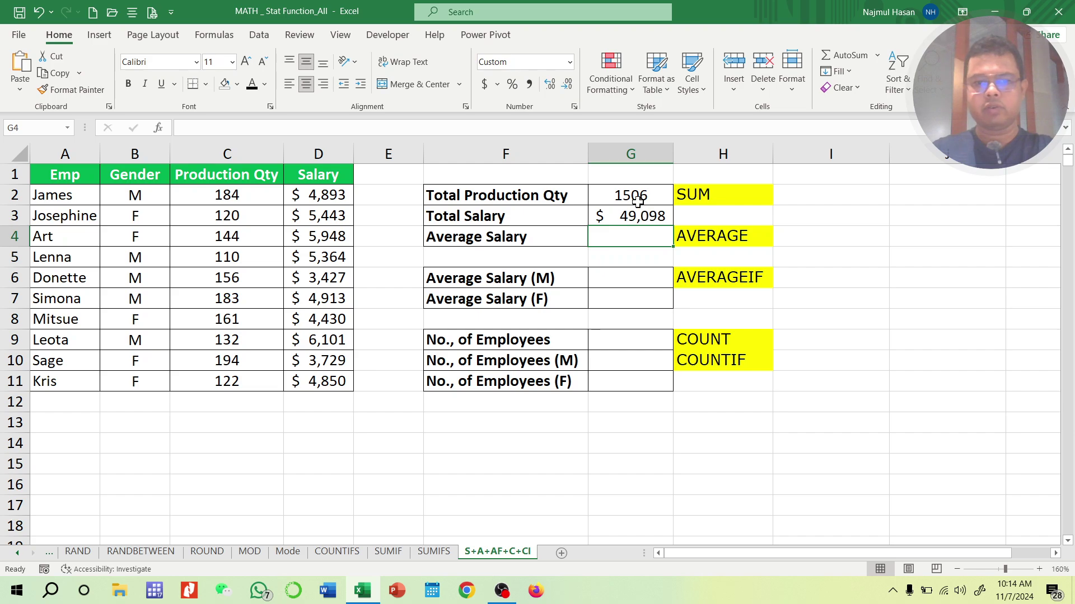
- Calculate the Average Salary in G4 with the AVERAGE of D2:D11
{"action": "type", "text": "=average"}
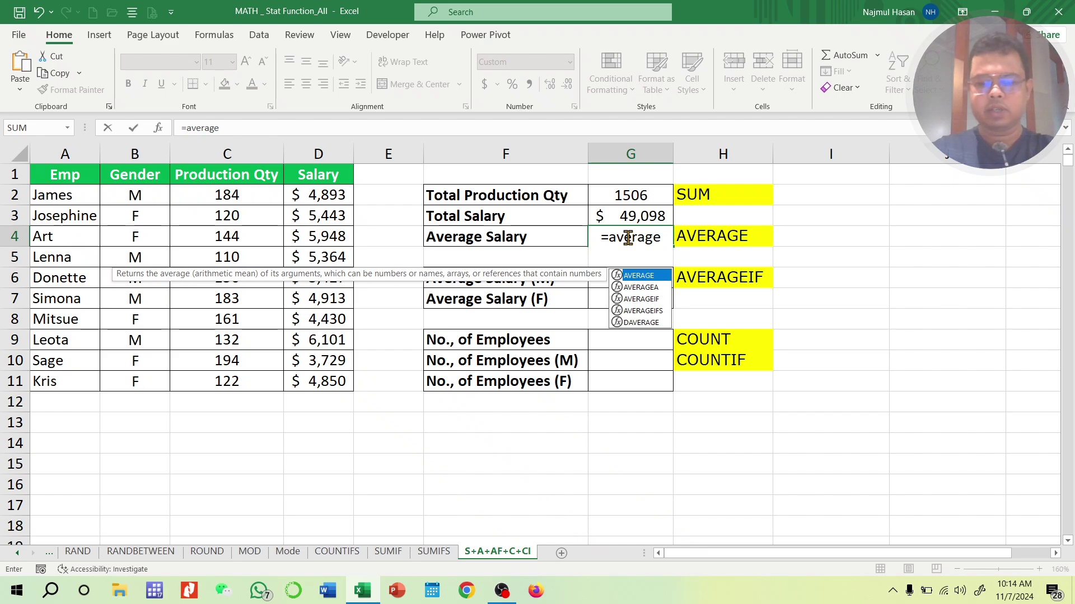
{"action": "type", "text": "("}
{"action": "left_click_drag", "start_coordinate": [341, 196], "coordinate": [337, 387]}
{"action": "type", "text": ")"}
{"action": "key", "text": "Return"}
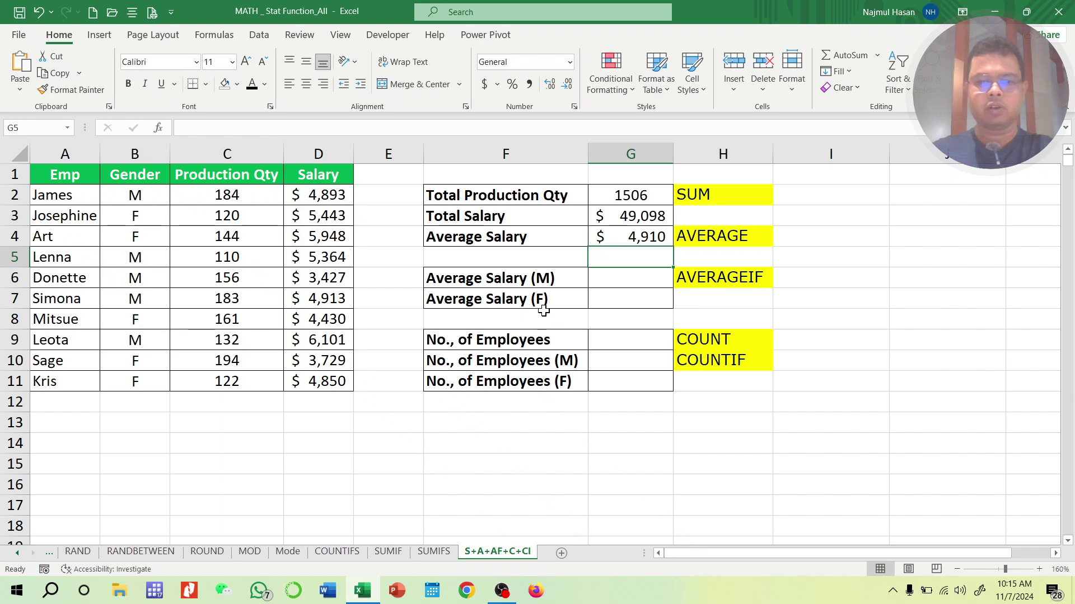
{"action": "left_click", "coordinate": [613, 278]}
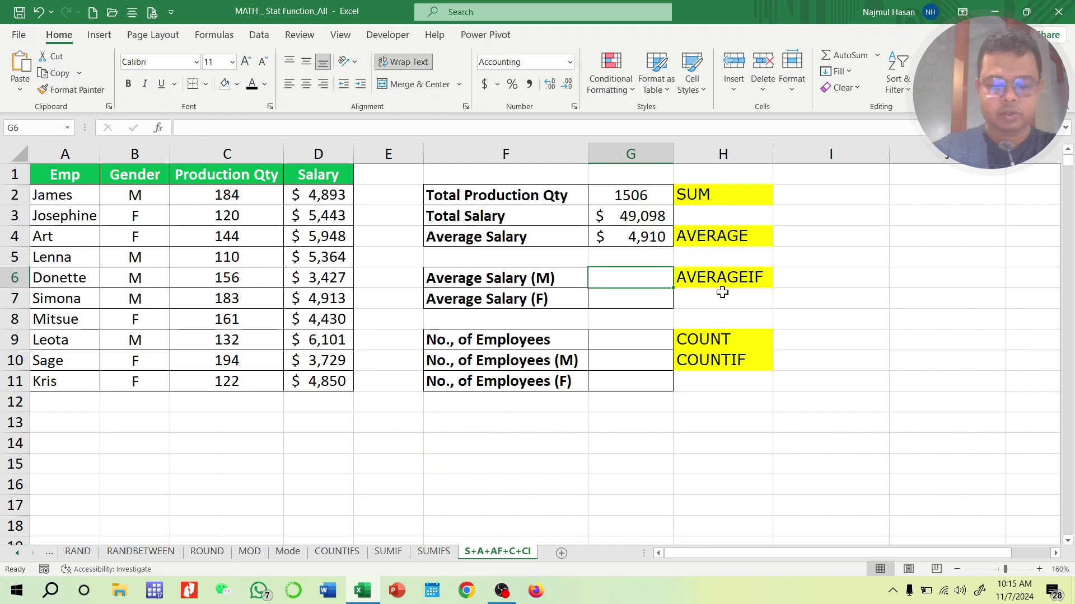
{"action": "type", "text": "avera"}
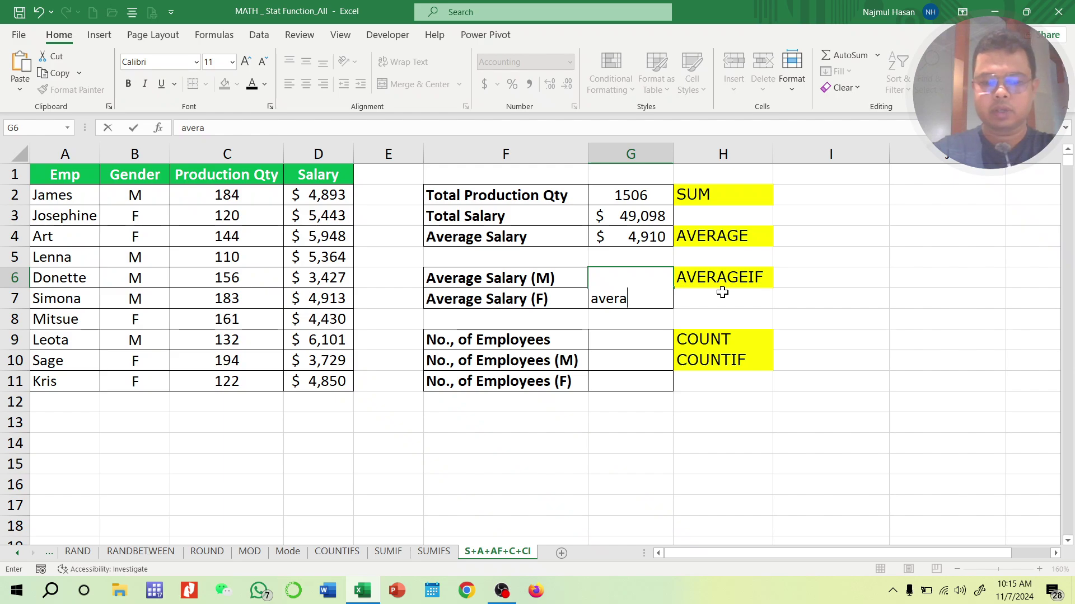
{"action": "type", "text": "ge"}
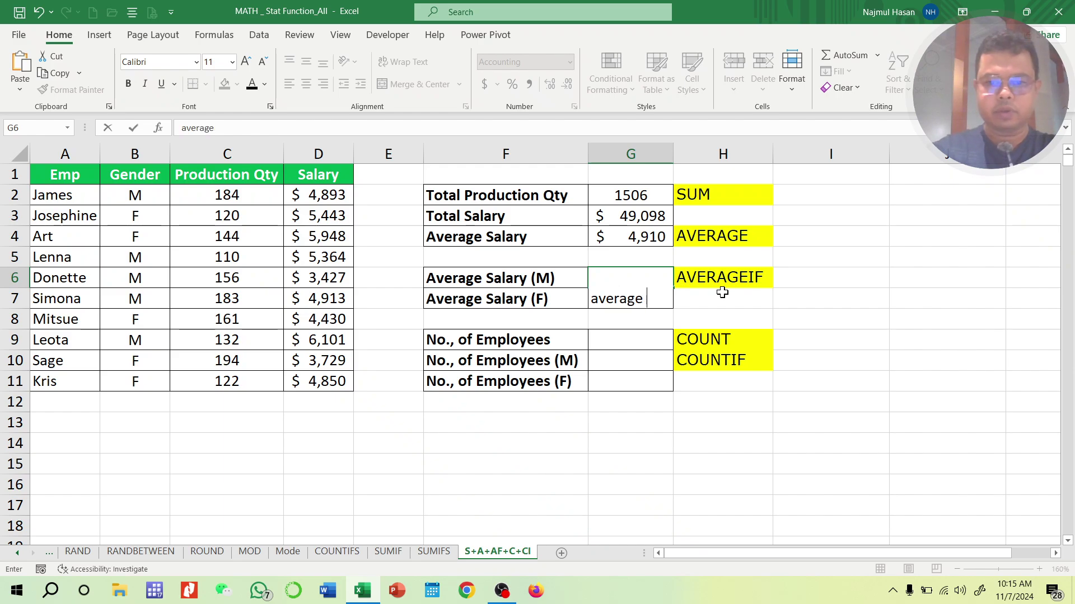
{"action": "type", "text": "if("}
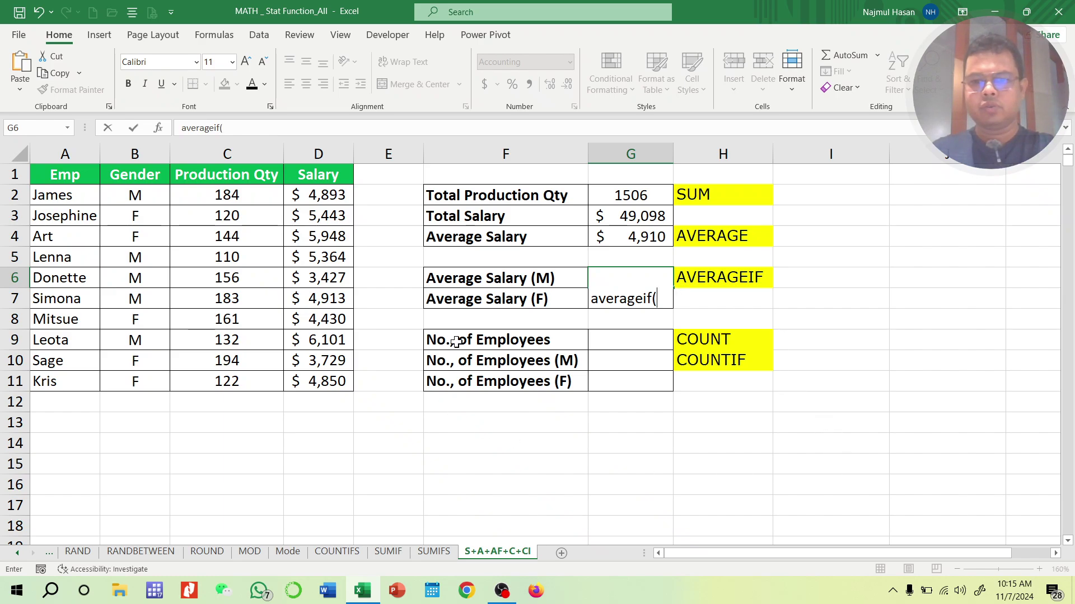
{"action": "left_click_drag", "start_coordinate": [318, 195], "coordinate": [314, 379]}
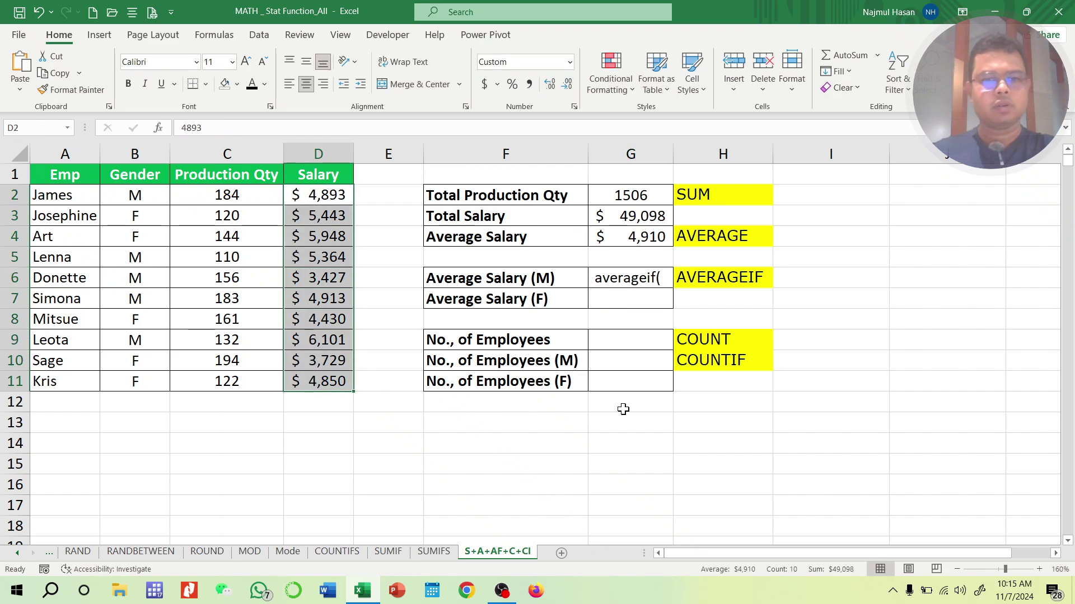
{"action": "left_click", "coordinate": [647, 480]}
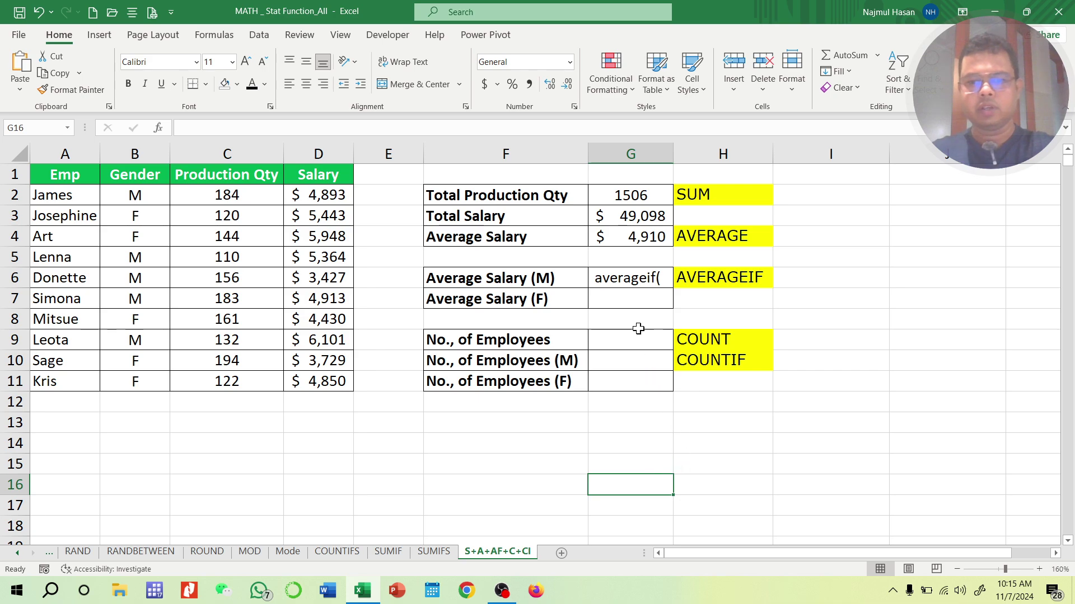
{"action": "left_click", "coordinate": [639, 282]}
{"action": "key", "text": "Delete"}
{"action": "left_click", "coordinate": [663, 505]}
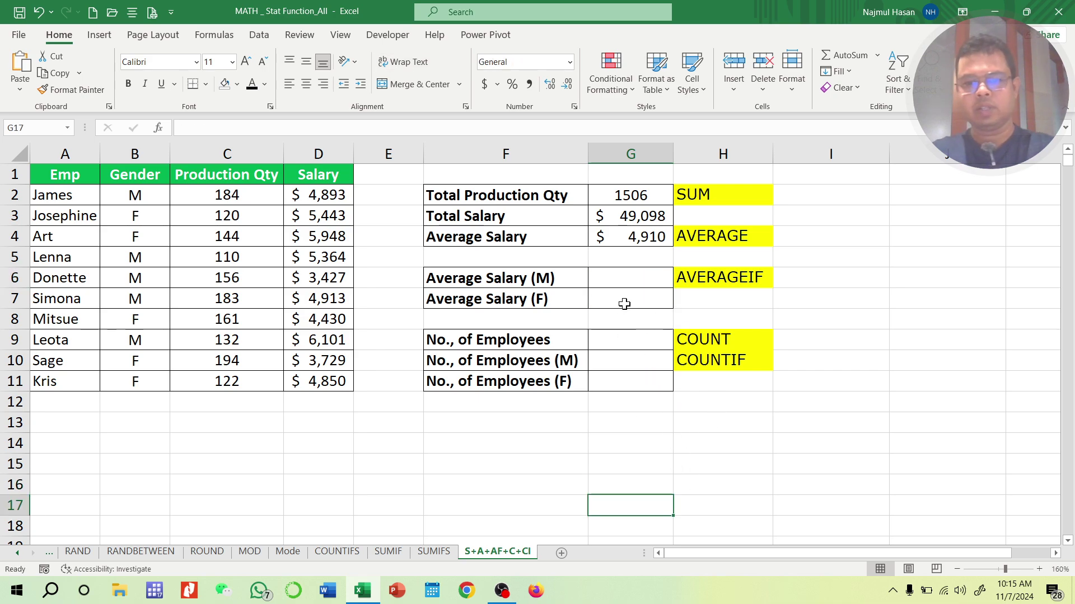
- Begin an AVERAGEIF formula in G6 for the average salary of male employees
{"action": "left_click", "coordinate": [631, 278]}
{"action": "key", "text": "Down"}
{"action": "type", "text": "=a"}
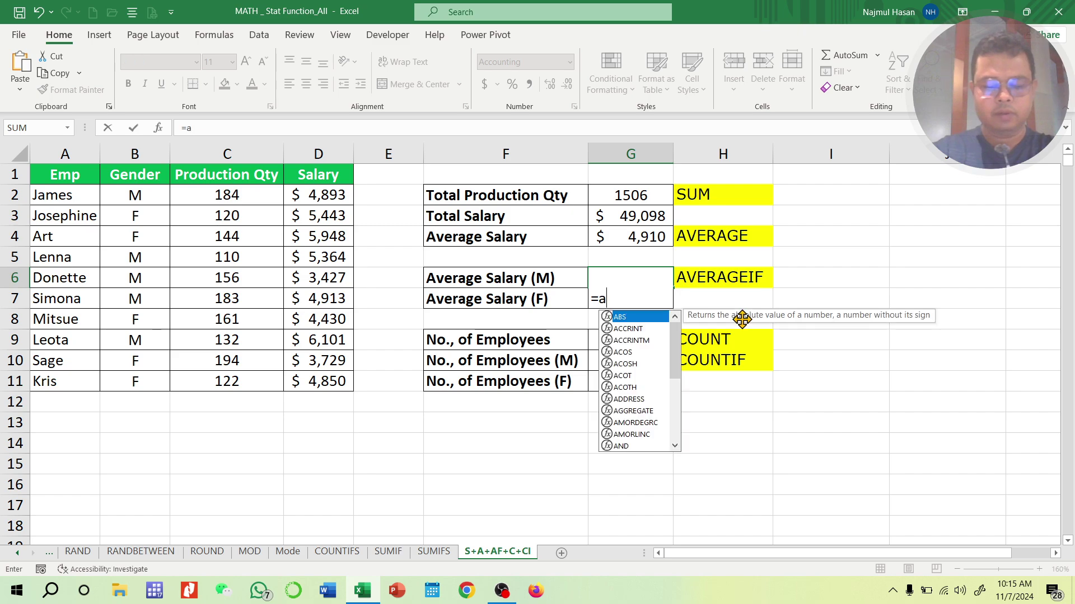
{"action": "type", "text": "verag"}
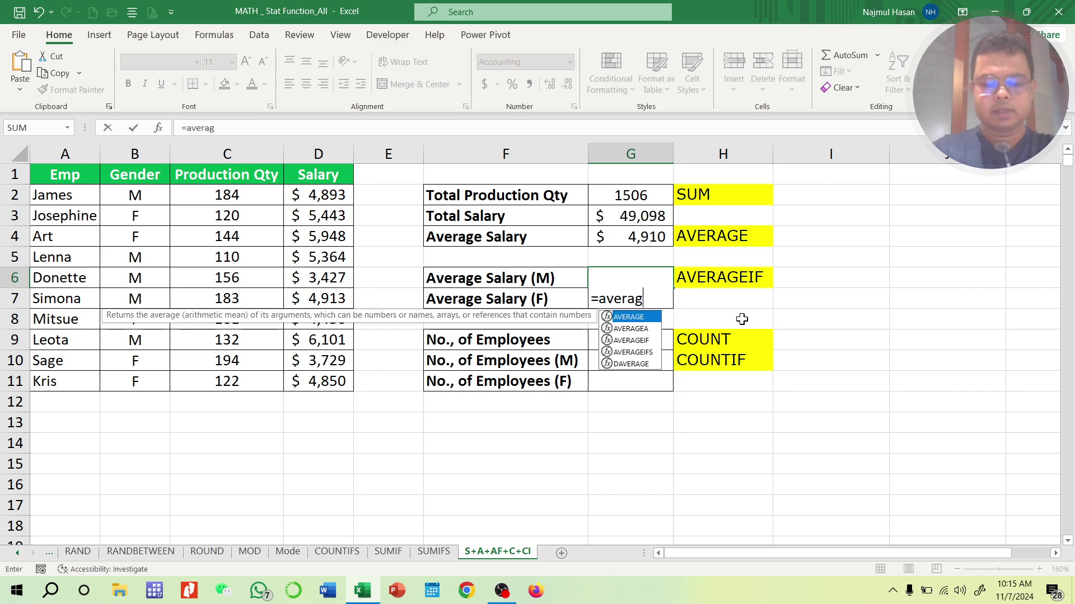
{"action": "type", "text": "eif"}
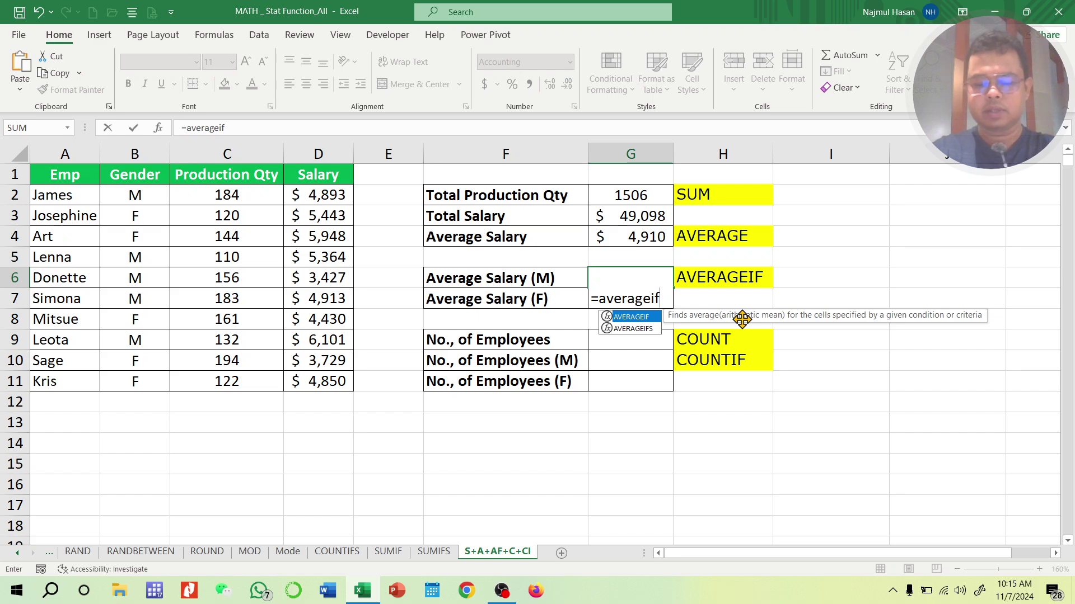
{"action": "type", "text": "("}
{"action": "left_click_drag", "start_coordinate": [330, 196], "coordinate": [318, 388]}
{"action": "type", "text": ","}
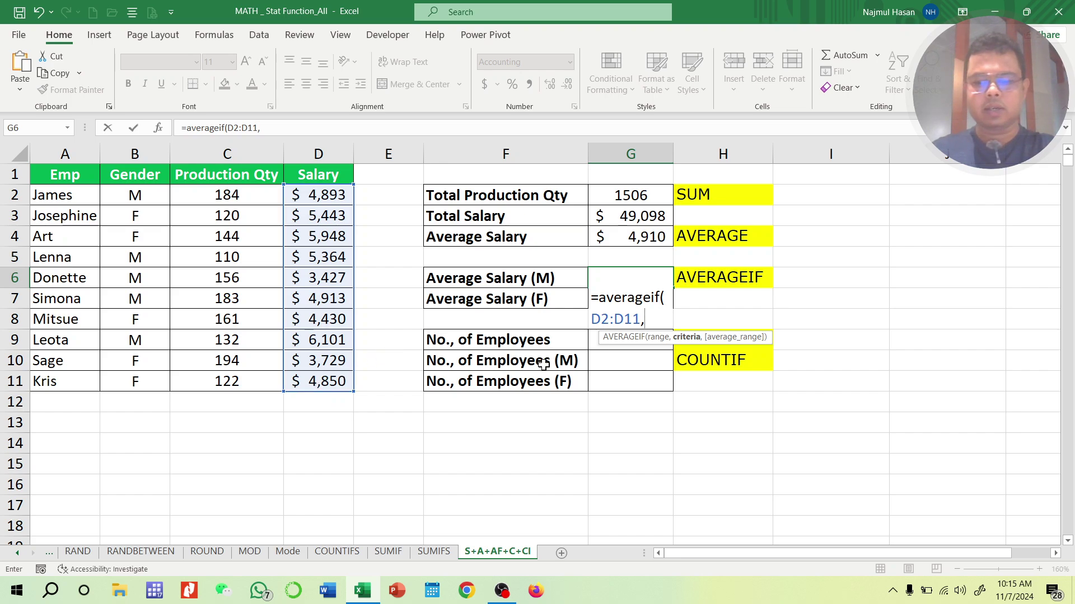
{"action": "key", "text": "BackSpace"}
{"action": "key", "text": "BackSpace"}
{"action": "key", "text": "BackSpace"}
{"action": "key", "text": "BackSpace"}
{"action": "key", "text": "BackSpace"}
{"action": "key", "text": "BackSpace"}
{"action": "key", "text": "BackSpace"}
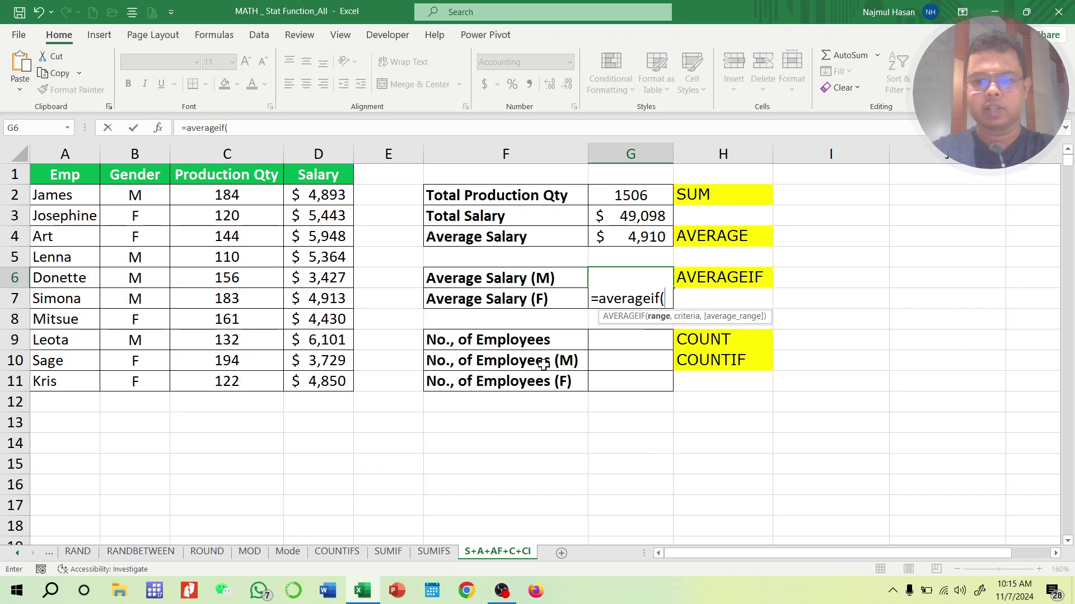
- Complete the AVERAGEIF formula in G6 with range B2:B11, criterion "M" and average range D2:D11
{"action": "left_click_drag", "start_coordinate": [114, 196], "coordinate": [167, 391]}
{"action": "type", "text": ","}
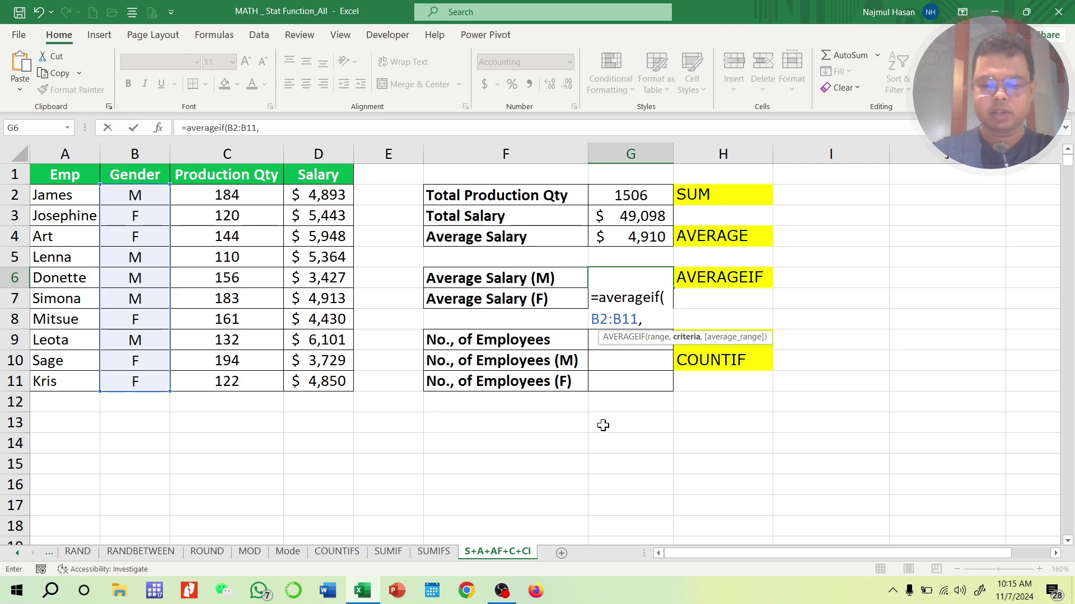
{"action": "type", "text": "\"M\","}
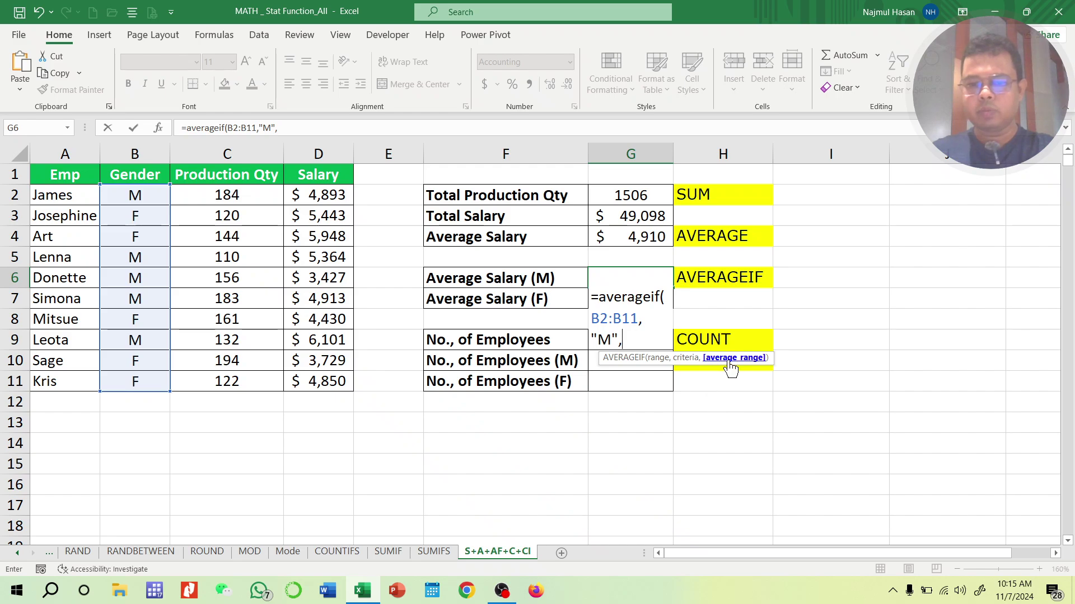
{"action": "left_click_drag", "start_coordinate": [316, 192], "coordinate": [302, 374]}
{"action": "type", "text": ")"}
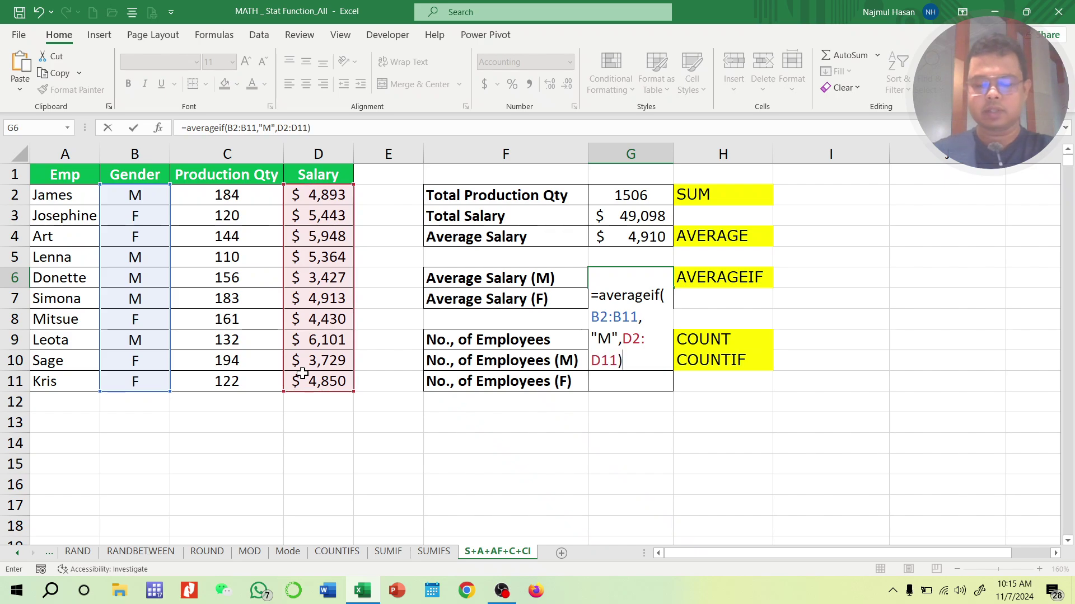
{"action": "key", "text": "Return"}
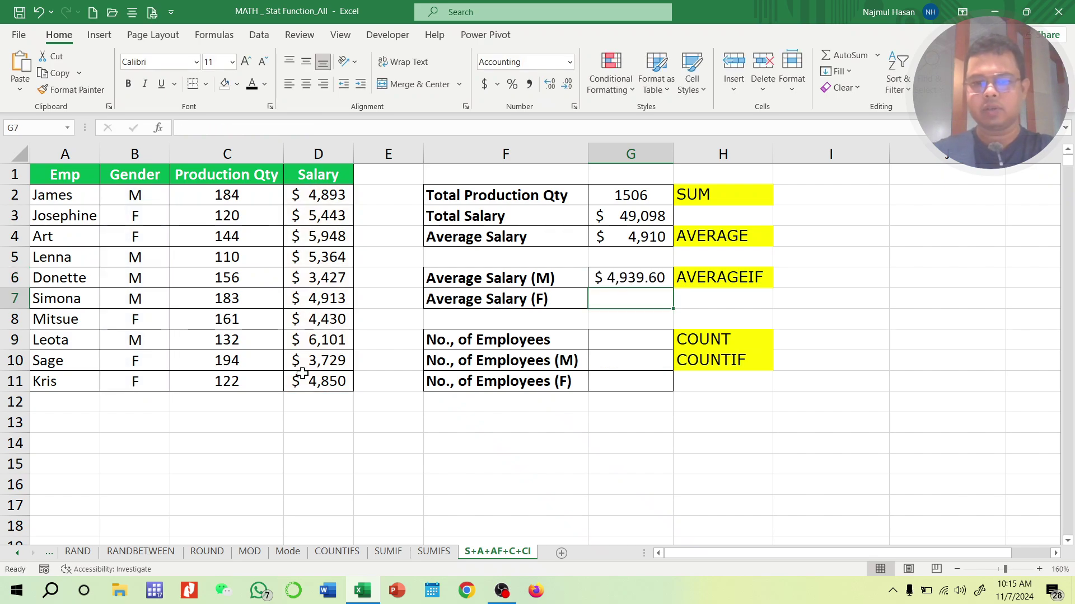
- Copy the AVERAGEIF formula text from G6 into G7, keeping the ranges B2:B11 and D2:D11
{"action": "left_click", "coordinate": [644, 280]}
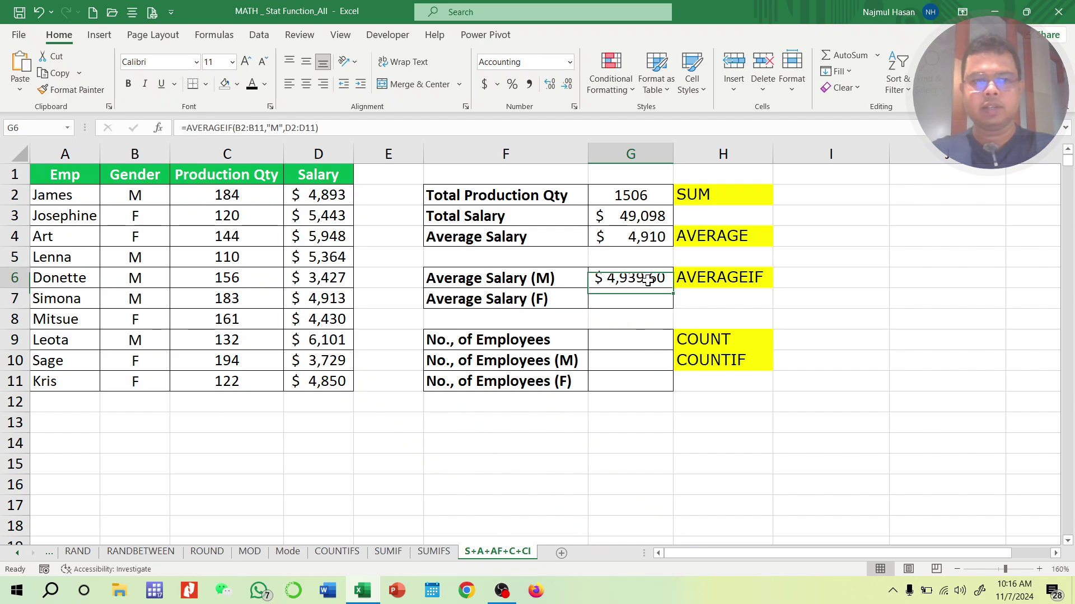
{"action": "key", "text": "F2"}
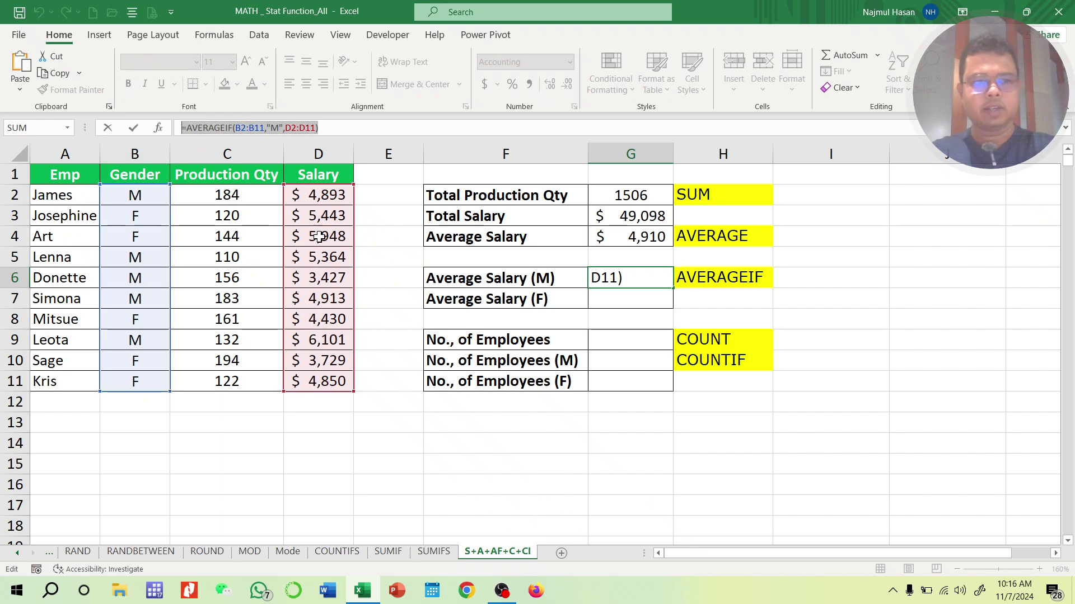
{"action": "key", "text": "Escape"}
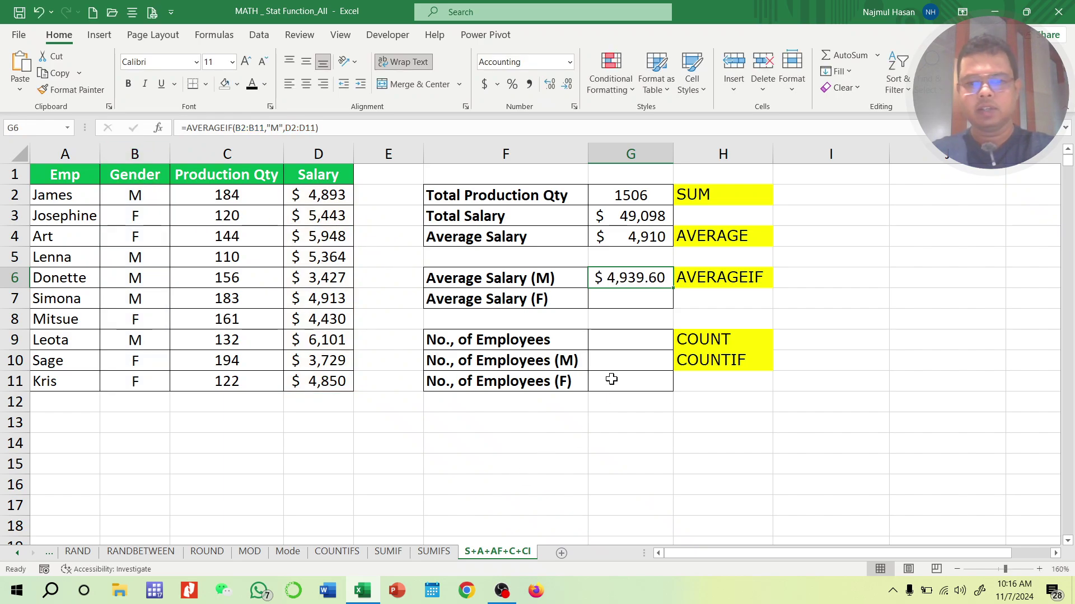
{"action": "double_click", "coordinate": [616, 299]}
{"action": "type", "text": "=AVERAGEIF(B2:B11,\"M\",D2:D11)"}
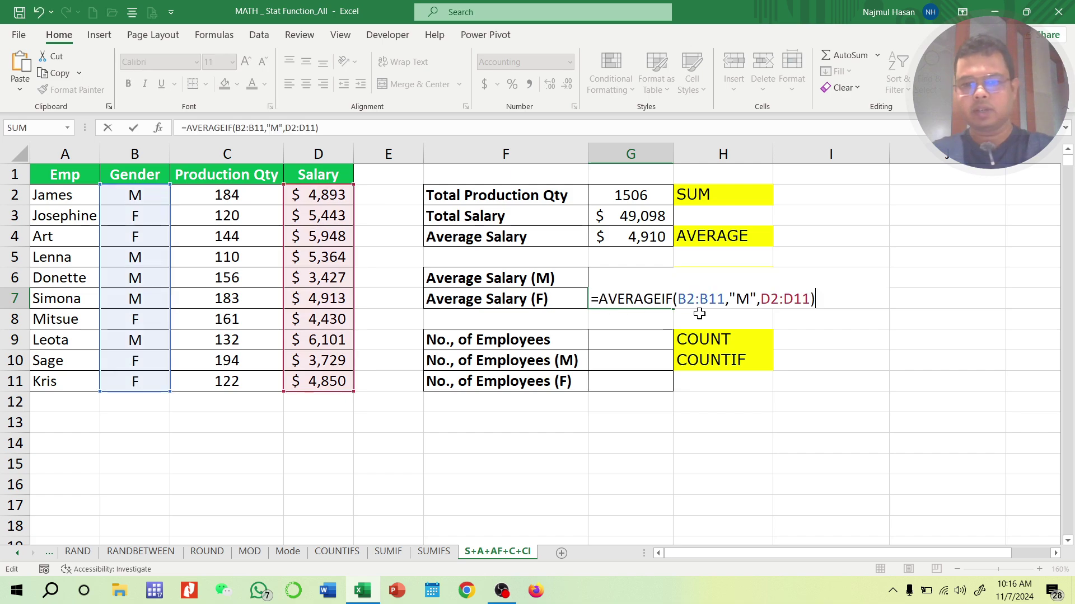
- Change the criterion of the AVERAGEIF formula in G7 to "F" and enter the formula
{"action": "left_click", "coordinate": [749, 299]}
{"action": "key", "text": "shift+Left"}
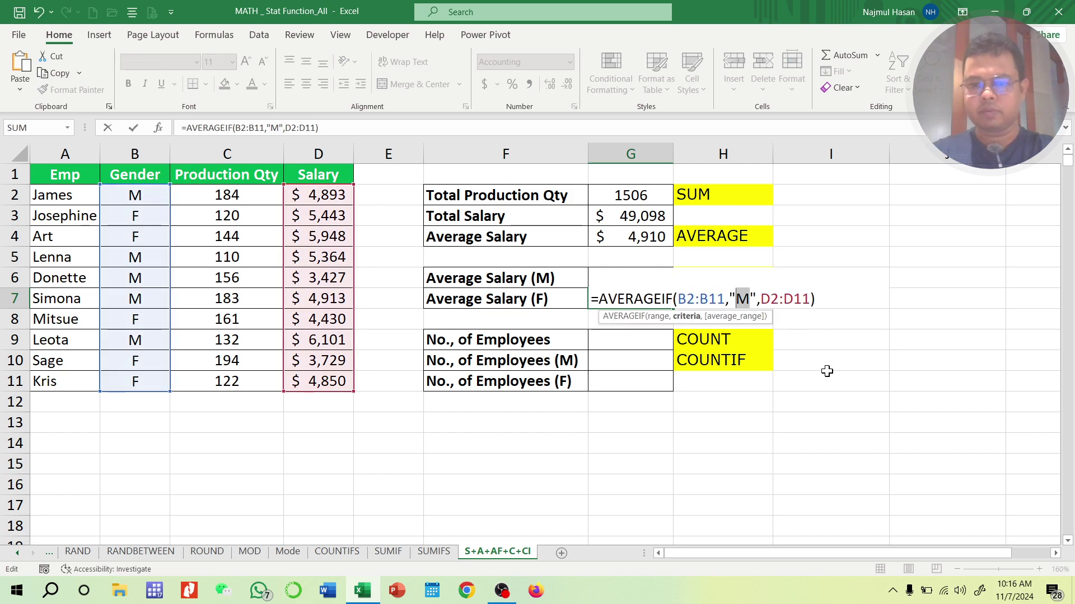
{"action": "type", "text": "F"}
{"action": "left_click", "coordinate": [328, 127]}
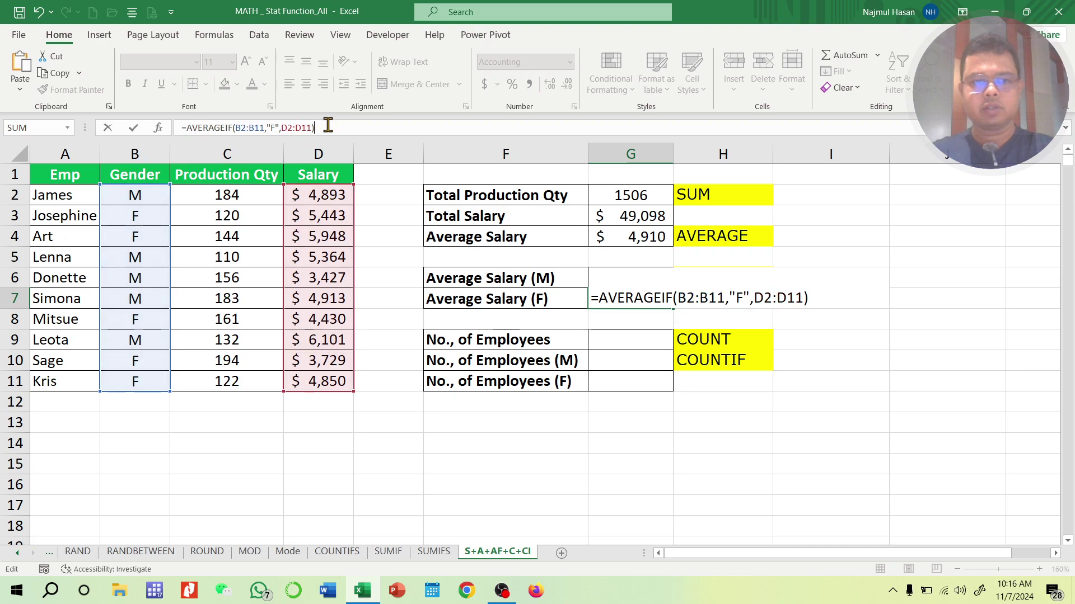
{"action": "key", "text": "Return"}
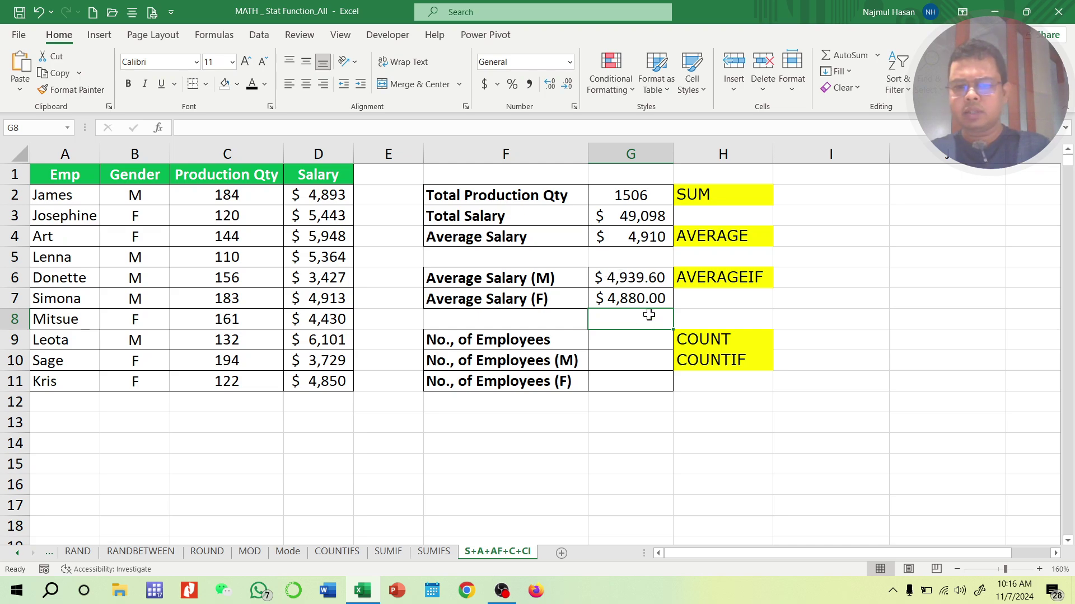
- Calculate the difference between the male and female average salaries in I7 with the formula =G6-G7
{"action": "left_click", "coordinate": [822, 300]}
{"action": "type", "text": "="}
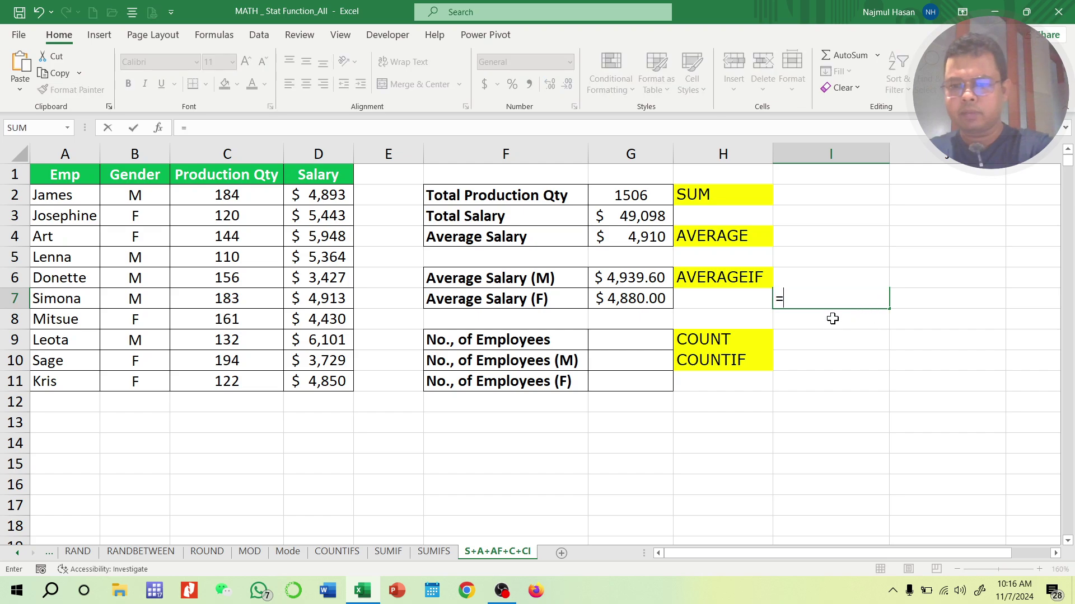
{"action": "left_click", "coordinate": [653, 277]}
{"action": "type", "text": "-"}
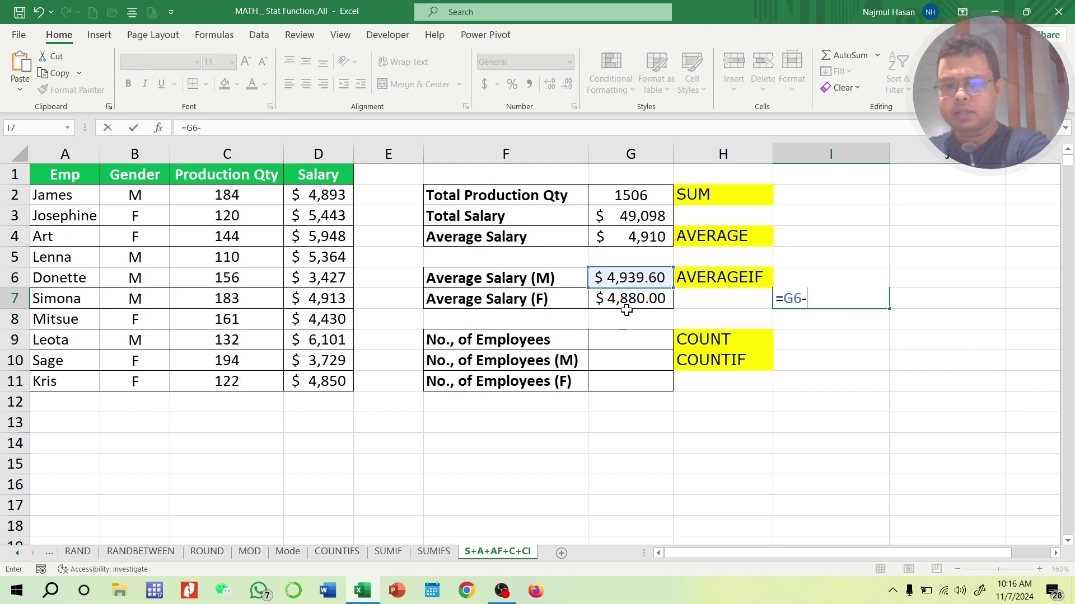
{"action": "left_click", "coordinate": [625, 302]}
{"action": "key", "text": "Return"}
- Clear the salary difference formula from I7
{"action": "left_click", "coordinate": [862, 301]}
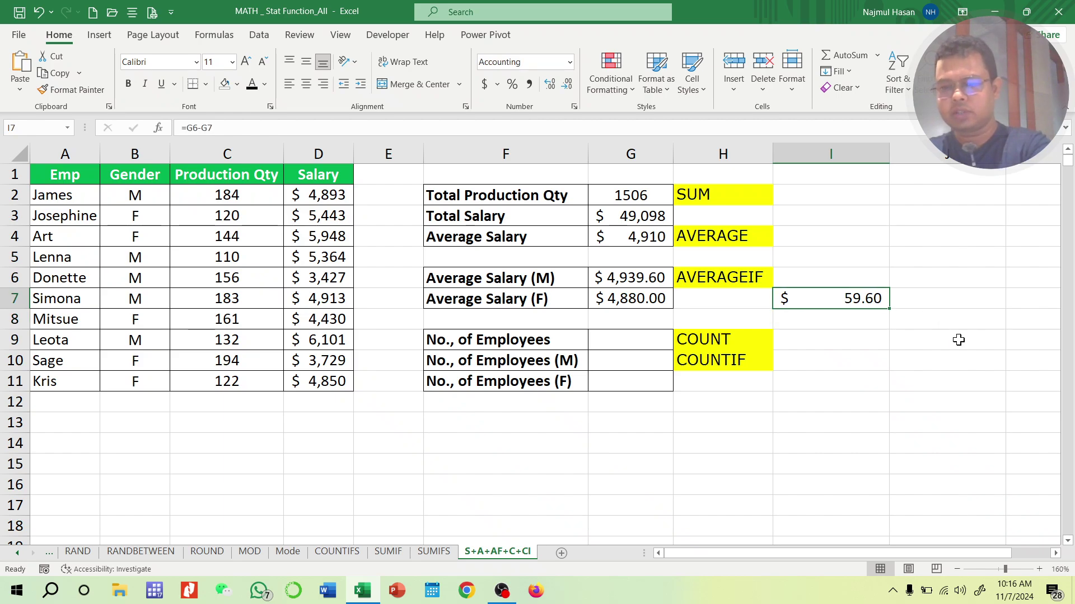
{"action": "key", "text": "Delete"}
{"action": "left_click", "coordinate": [895, 417]}
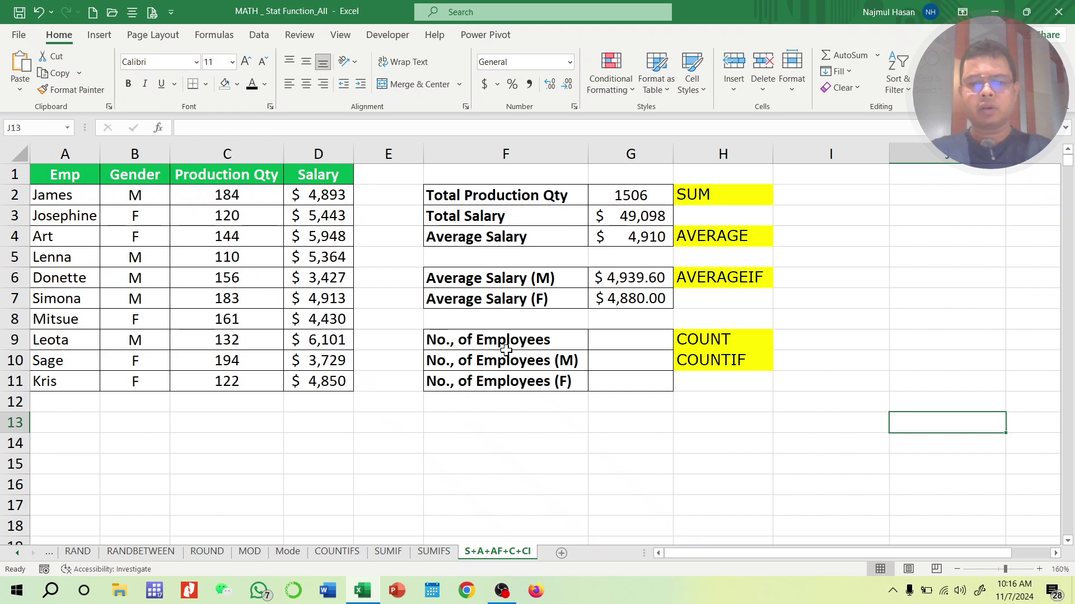
- Enter a COUNT formula in G9 over the production quantities C2:C11 for the number of employees
{"action": "left_click", "coordinate": [636, 339]}
{"action": "type", "text": "=co"}
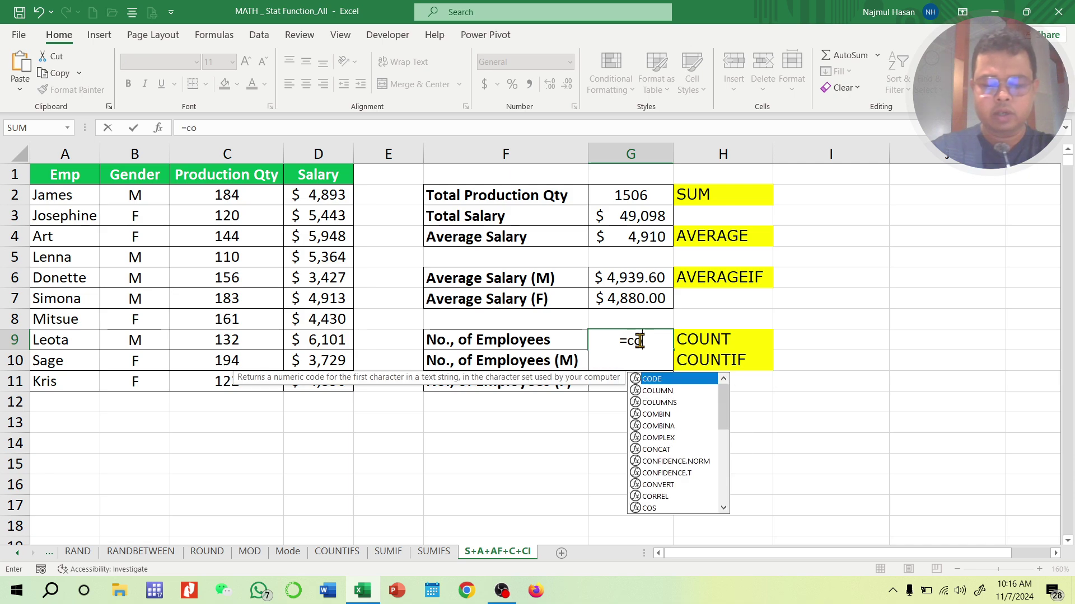
{"action": "type", "text": "nt"}
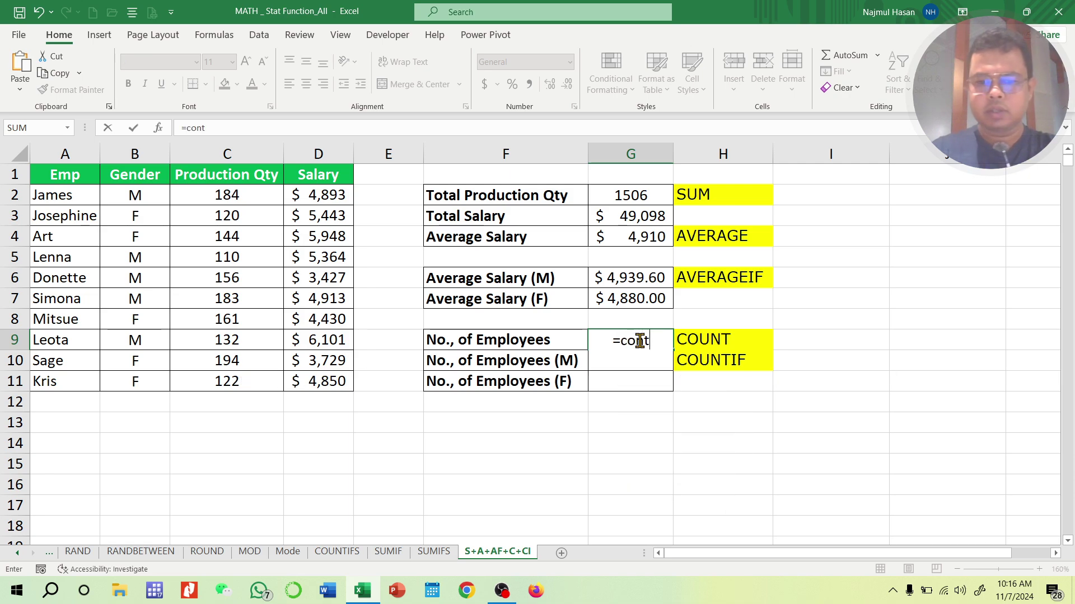
{"action": "key", "text": "BackSpace"}
{"action": "key", "text": "BackSpace"}
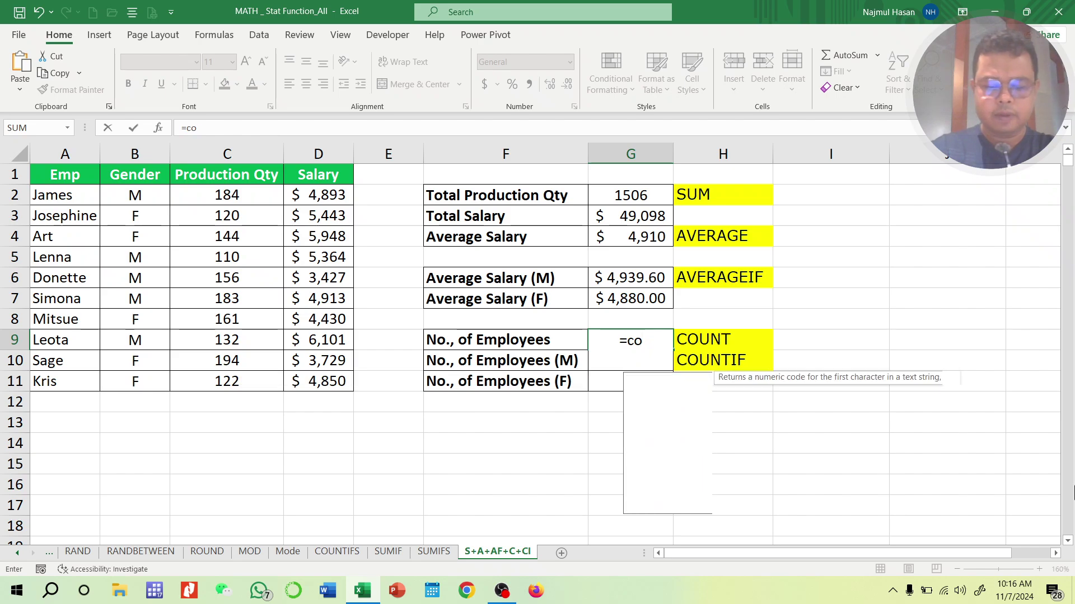
{"action": "type", "text": "unt("}
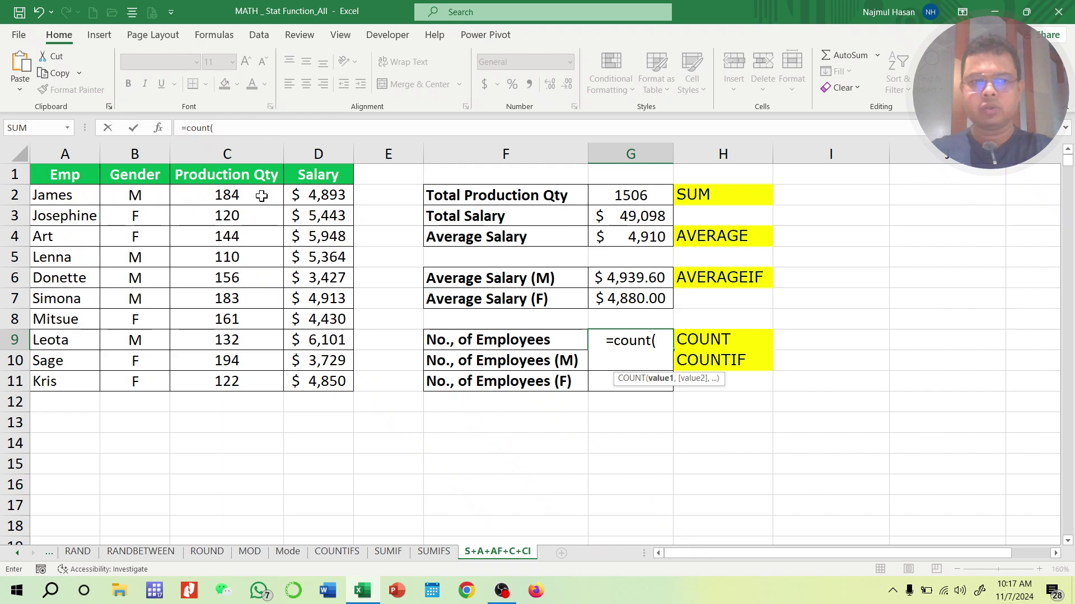
{"action": "left_click_drag", "start_coordinate": [261, 196], "coordinate": [232, 382]}
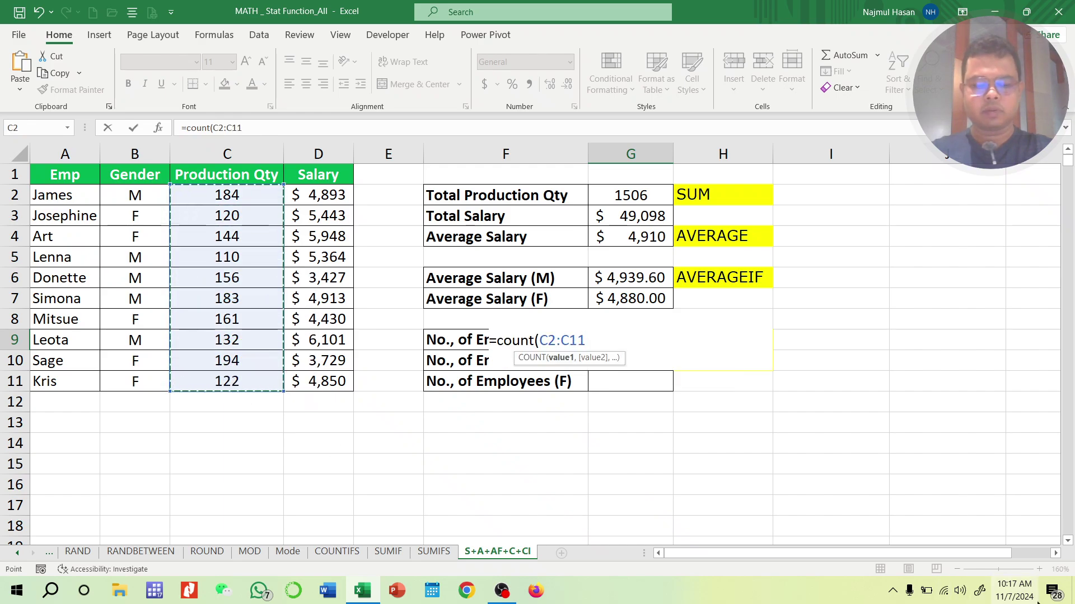
{"action": "type", "text": ")"}
{"action": "key", "text": "Return"}
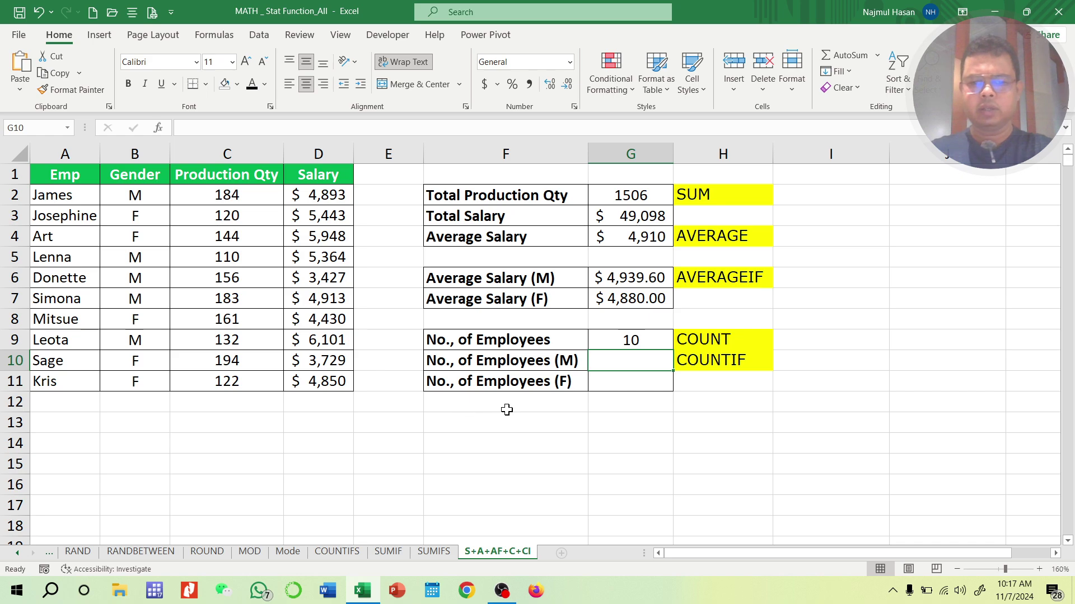
- Try to enter a COUNTIF formula in G10 for male employees, with range B2:B11 and criterion 'M"
{"action": "type", "text": "="}
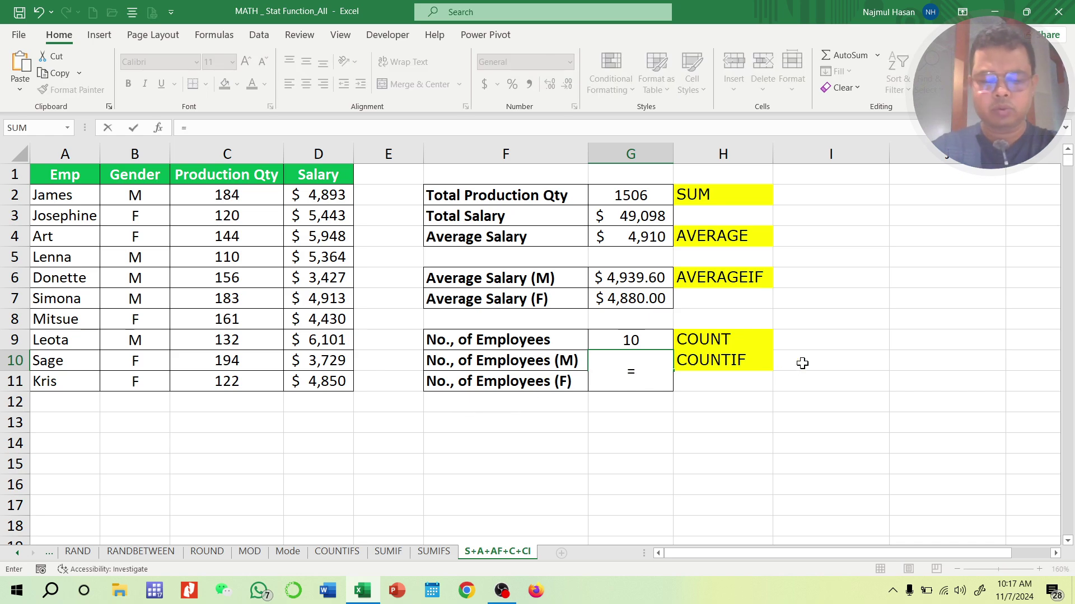
{"action": "type", "text": "count"}
{"action": "type", "text": "if"}
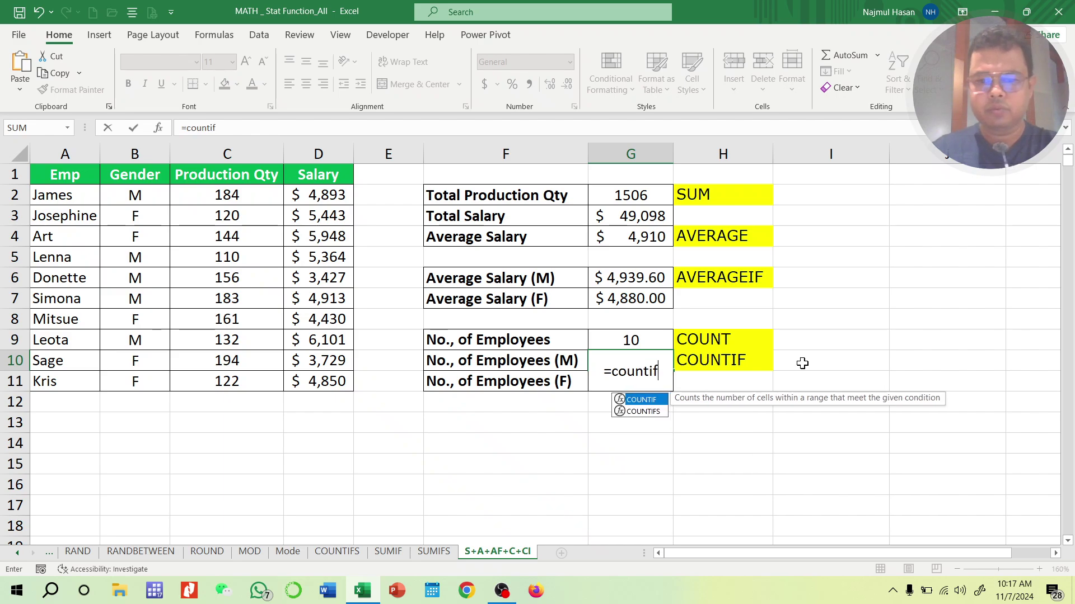
{"action": "type", "text": "("}
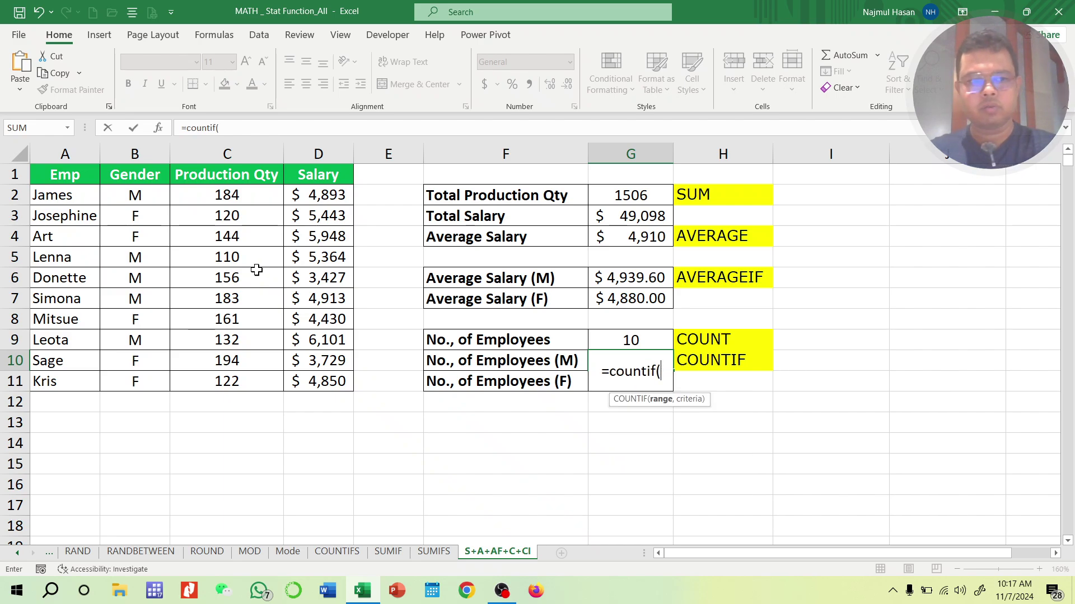
{"action": "left_click_drag", "start_coordinate": [147, 199], "coordinate": [146, 380]}
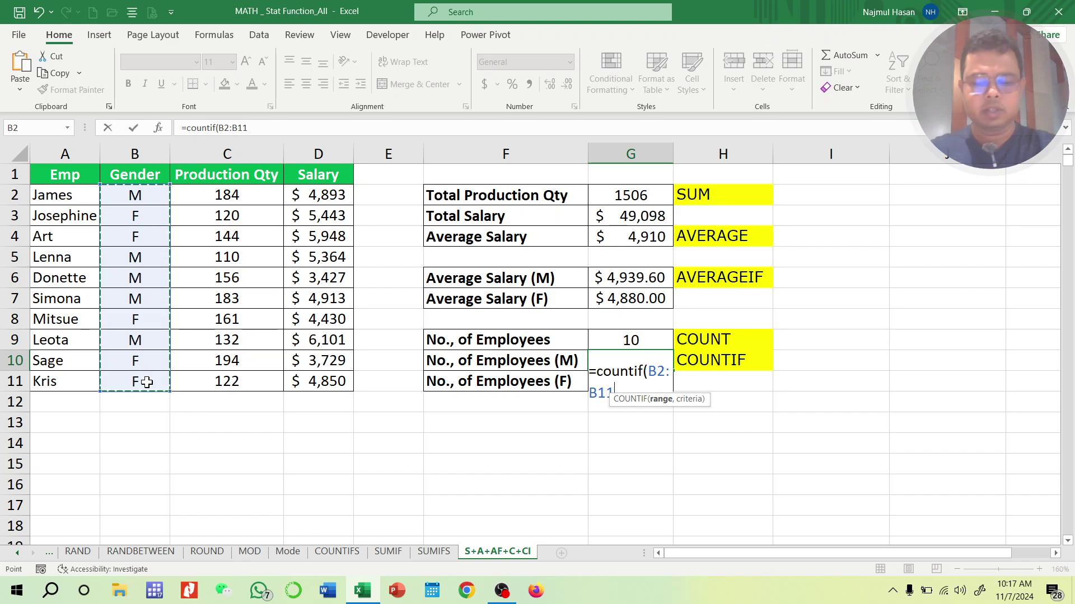
{"action": "type", "text": ","}
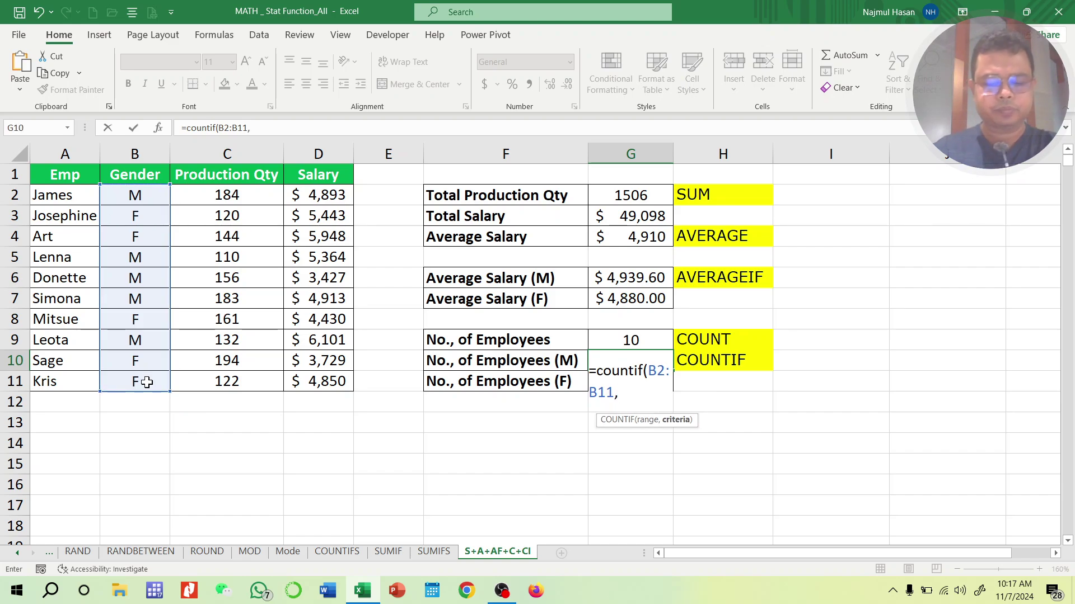
{"action": "type", "text": "'M\""}
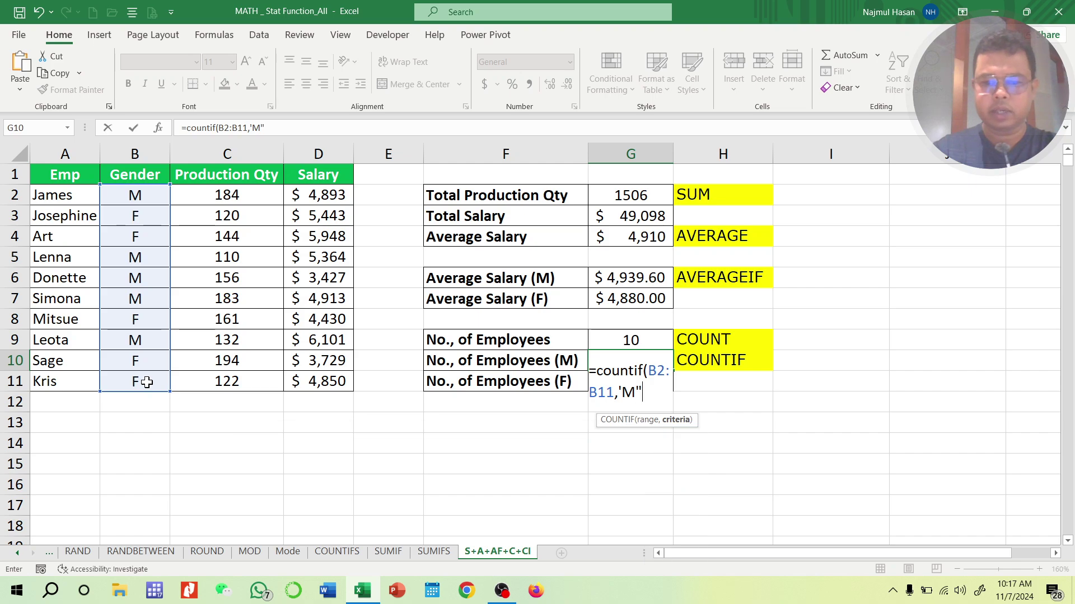
{"action": "type", "text": ")"}
{"action": "key", "text": "Return"}
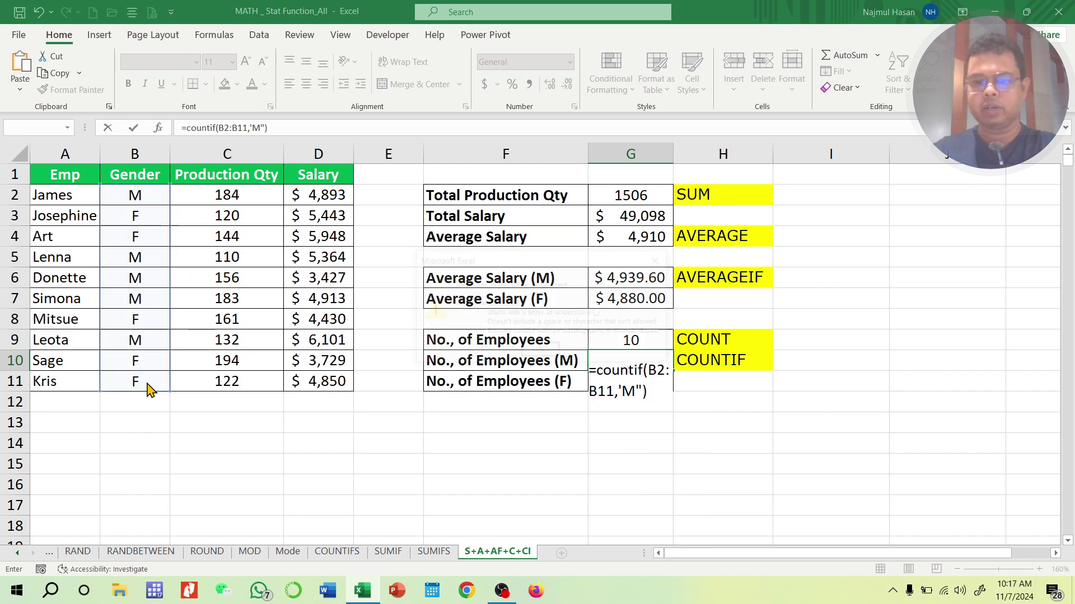
- Correct the opening quotation mark of the COUNTIF criterion in G10 so it reads "M", and enter the formula
{"action": "key", "text": "Return"}
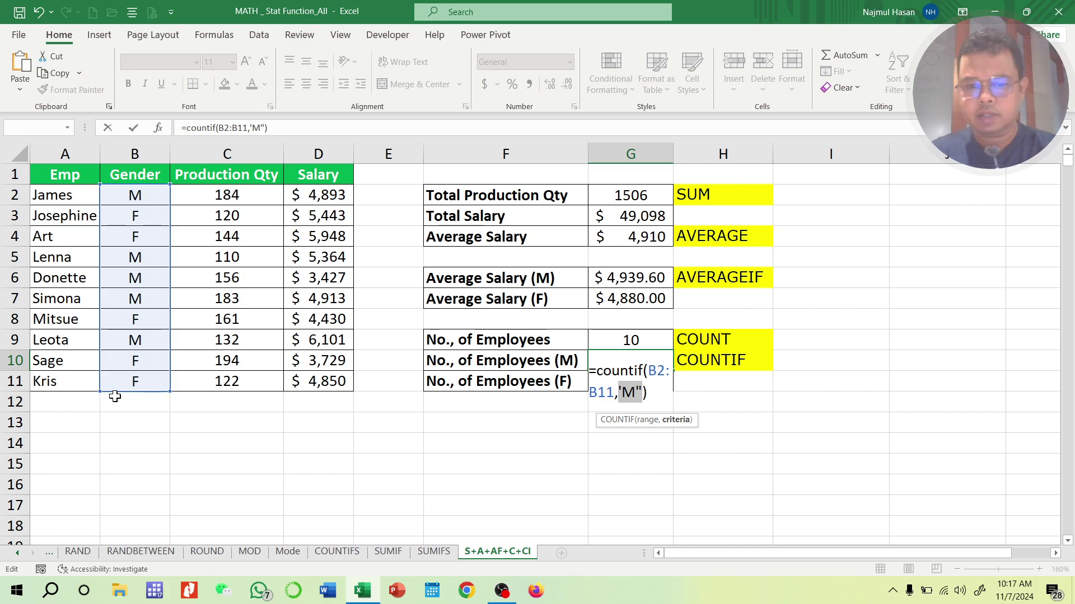
{"action": "left_click", "coordinate": [620, 392]}
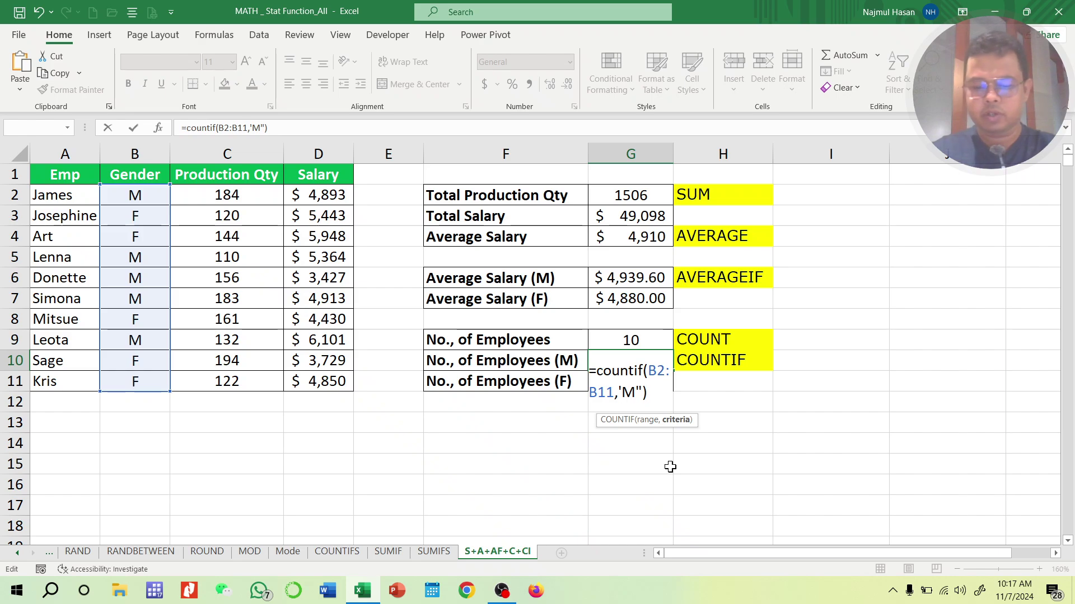
{"action": "key", "text": "BackSpace"}
{"action": "type", "text": "\""}
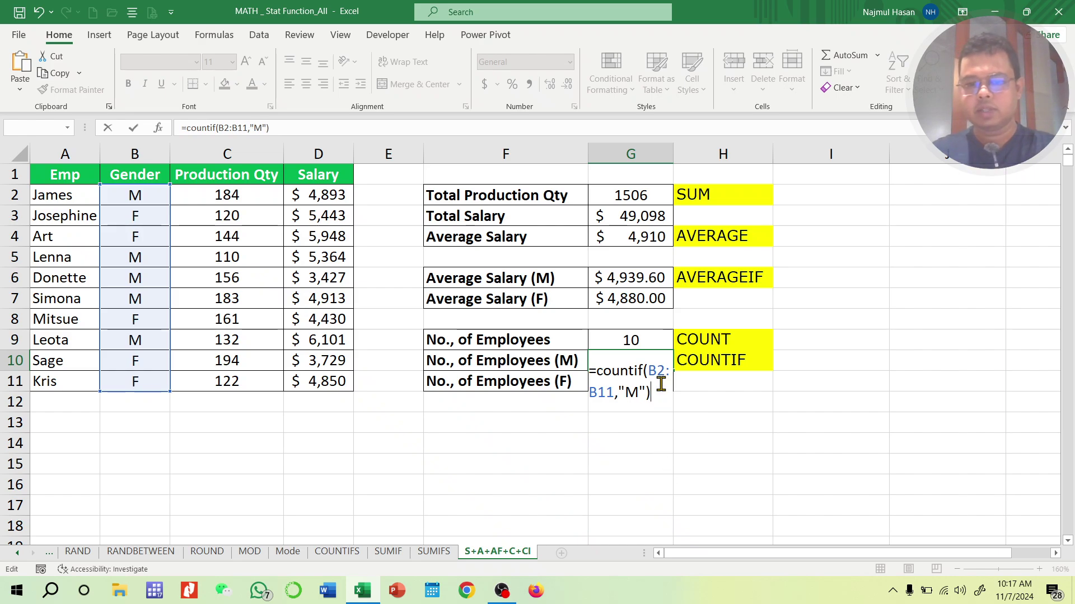
{"action": "key", "text": "Return"}
- Copy the COUNTIF formula text from G10 into G11, keeping the range B2:B11
{"action": "left_click", "coordinate": [631, 358]}
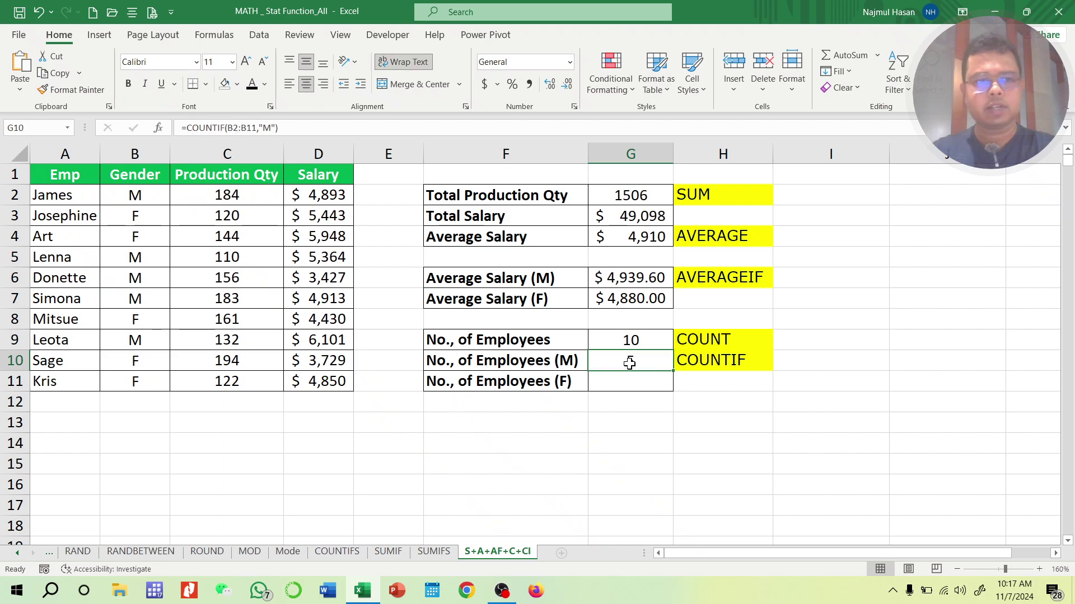
{"action": "left_click_drag", "start_coordinate": [292, 127], "coordinate": [134, 145]}
{"action": "key", "text": "ctrl+c"}
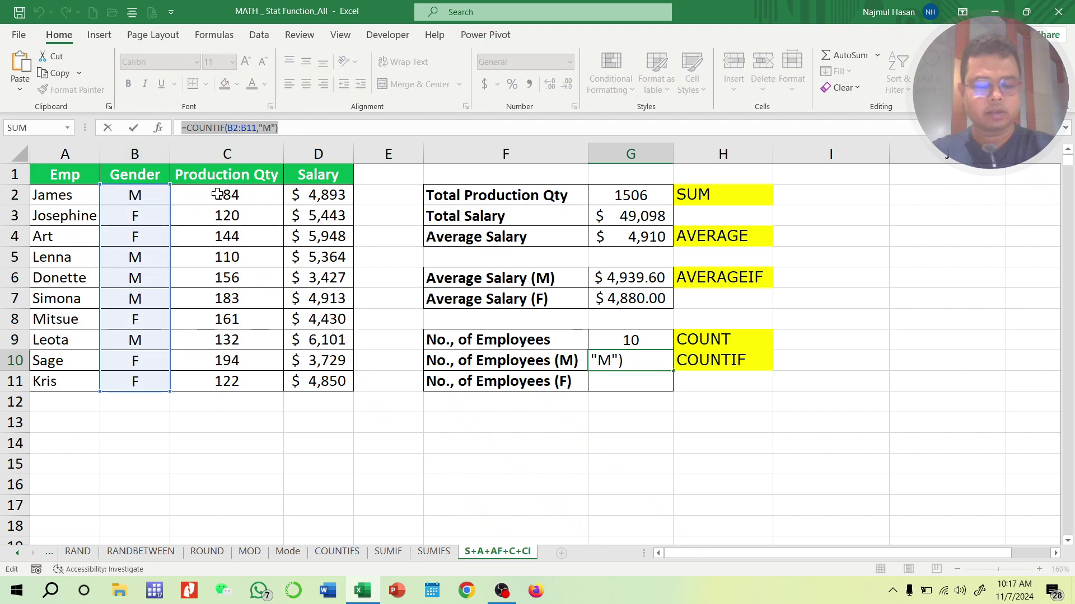
{"action": "key", "text": "Escape"}
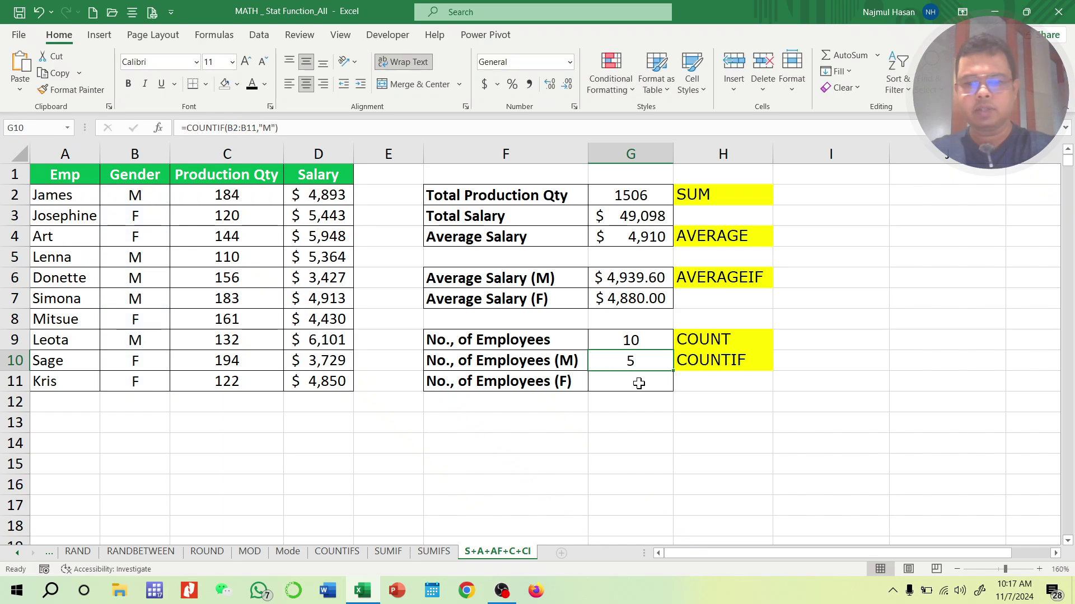
{"action": "double_click", "coordinate": [639, 384]}
{"action": "key", "text": "ctrl+v"}
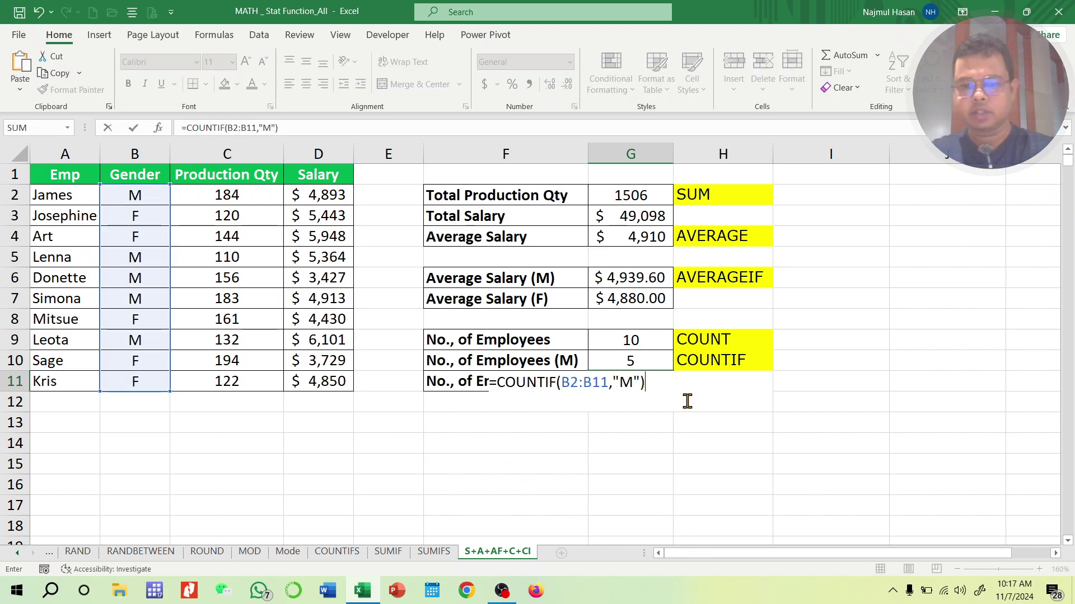
- Change the criterion of the COUNTIF formula in G11 to "F" and enter the formula
{"action": "left_click", "coordinate": [629, 383]}
{"action": "key", "text": "BackSpace"}
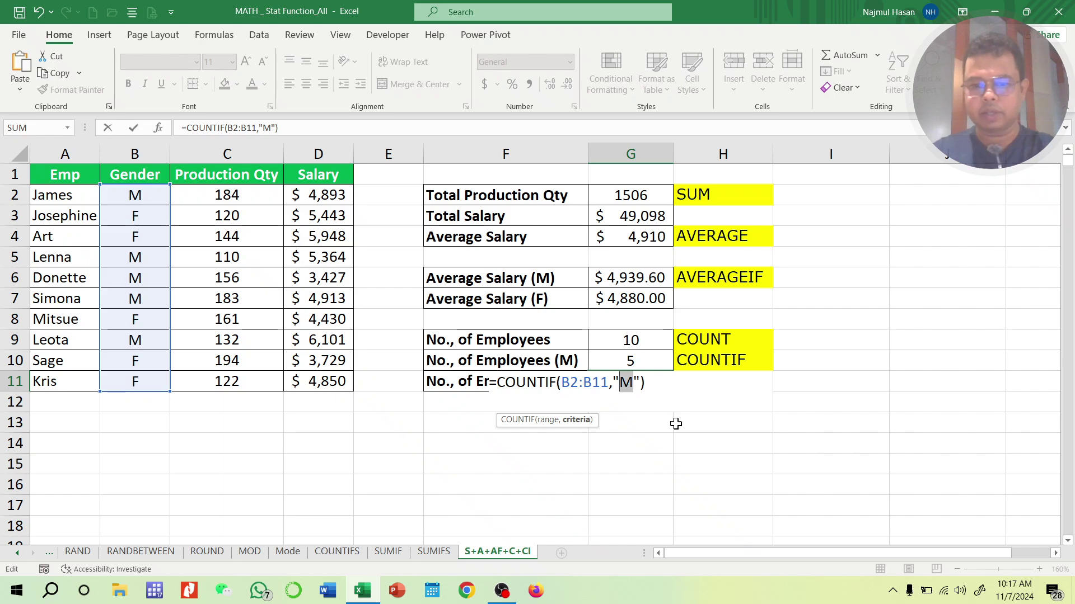
{"action": "type", "text": "F"}
{"action": "left_click", "coordinate": [675, 423]}
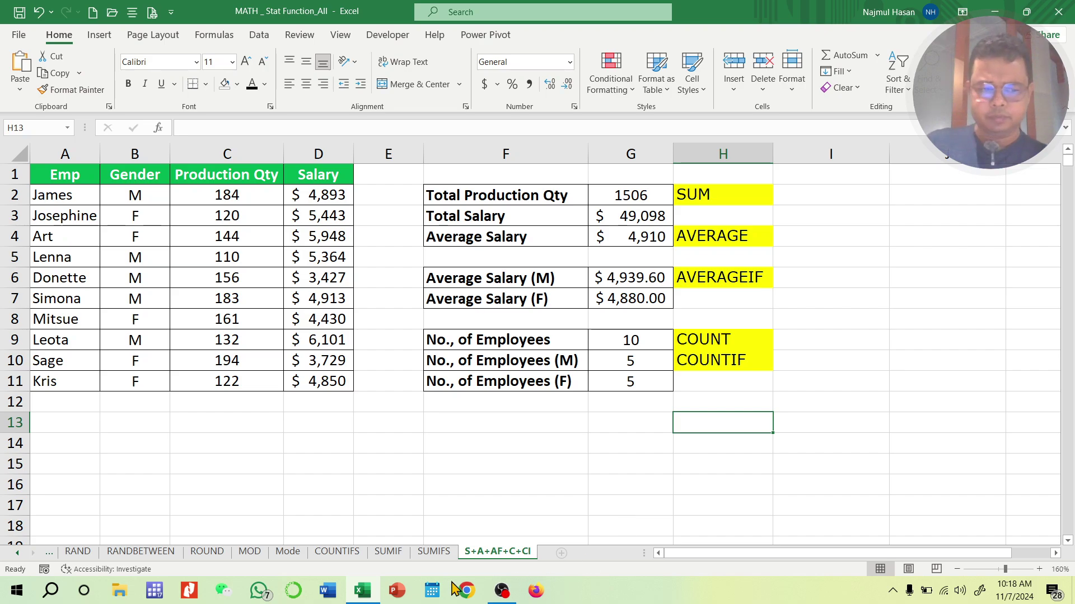
- Review the COUNTBLANK, COUNT, SUMIF and COUNTIFS example sheets and return to the S+A+AF+C+CI sheet
{"action": "left_click", "coordinate": [50, 552]}
{"action": "left_click", "coordinate": [50, 552]}
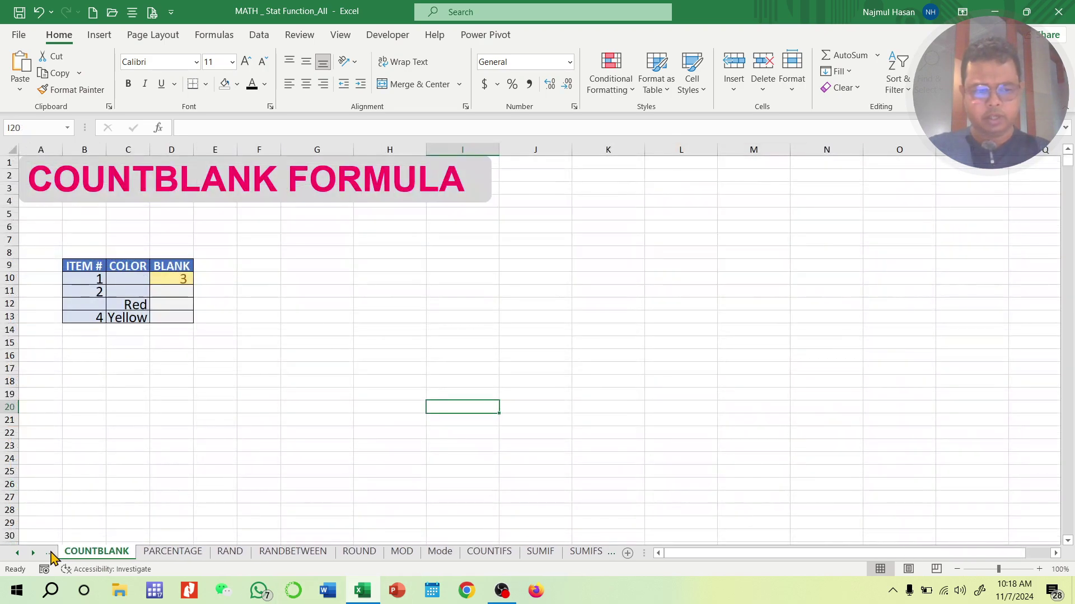
{"action": "left_click", "coordinate": [50, 552]}
{"action": "left_click", "coordinate": [50, 552]}
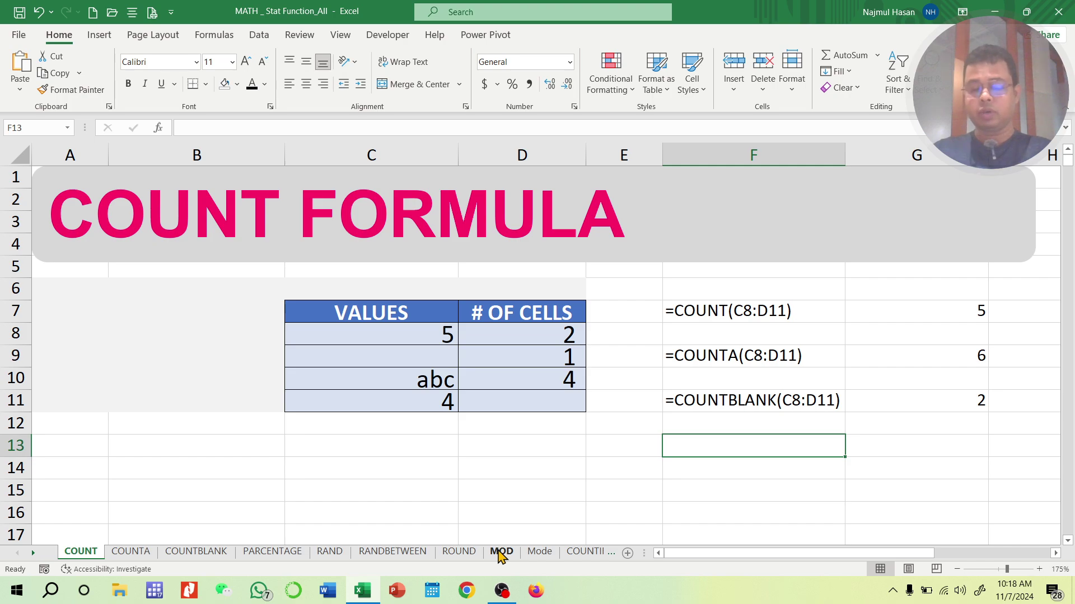
{"action": "left_click", "coordinate": [586, 552]}
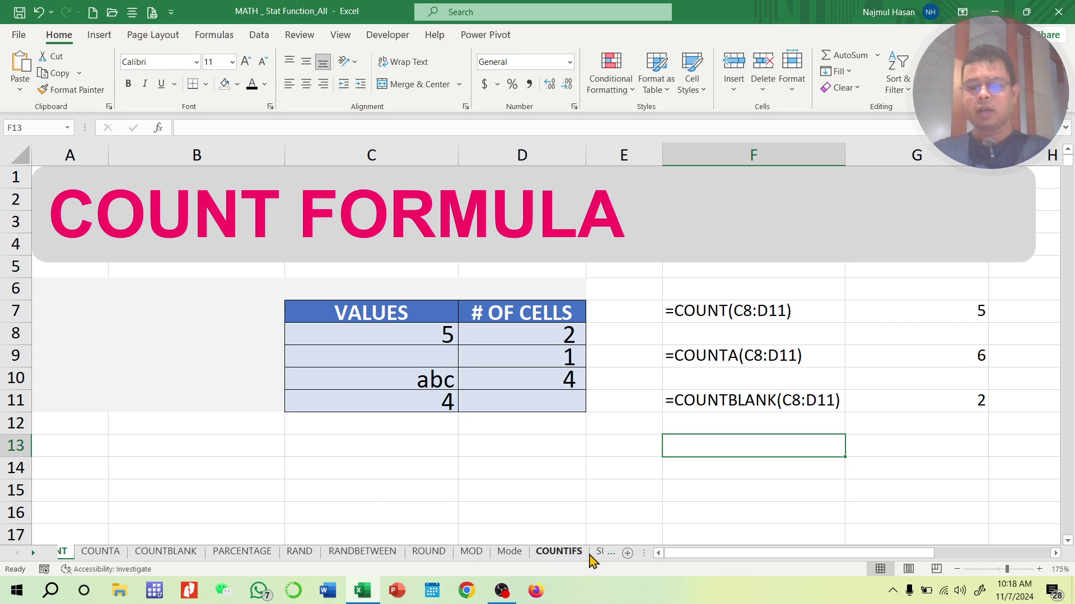
{"action": "left_click", "coordinate": [590, 553]}
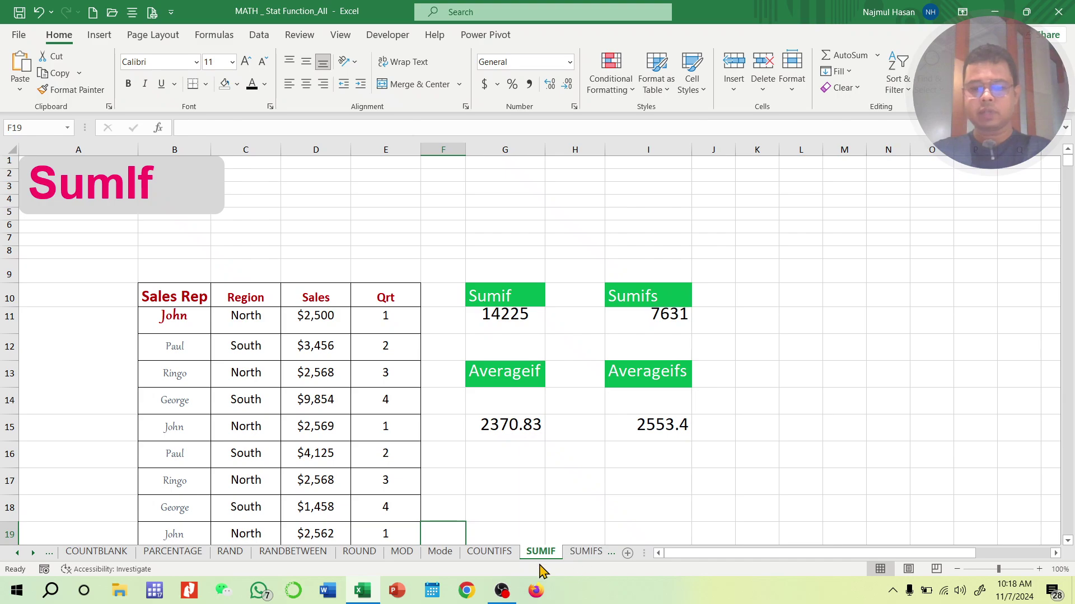
{"action": "left_click", "coordinate": [506, 554]}
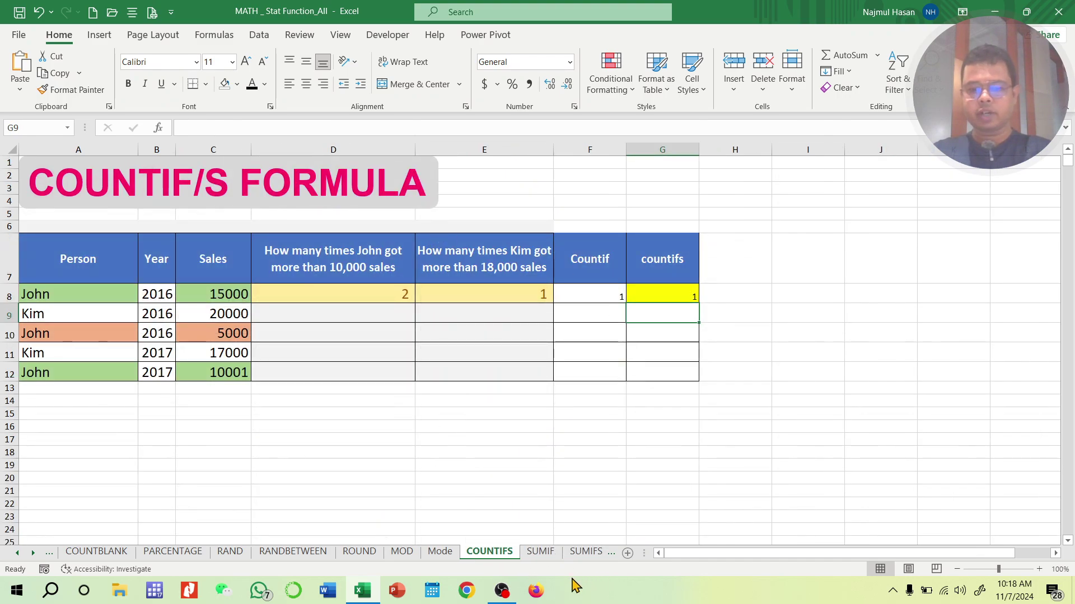
{"action": "left_click", "coordinate": [587, 554]}
{"action": "left_click", "coordinate": [570, 555]}
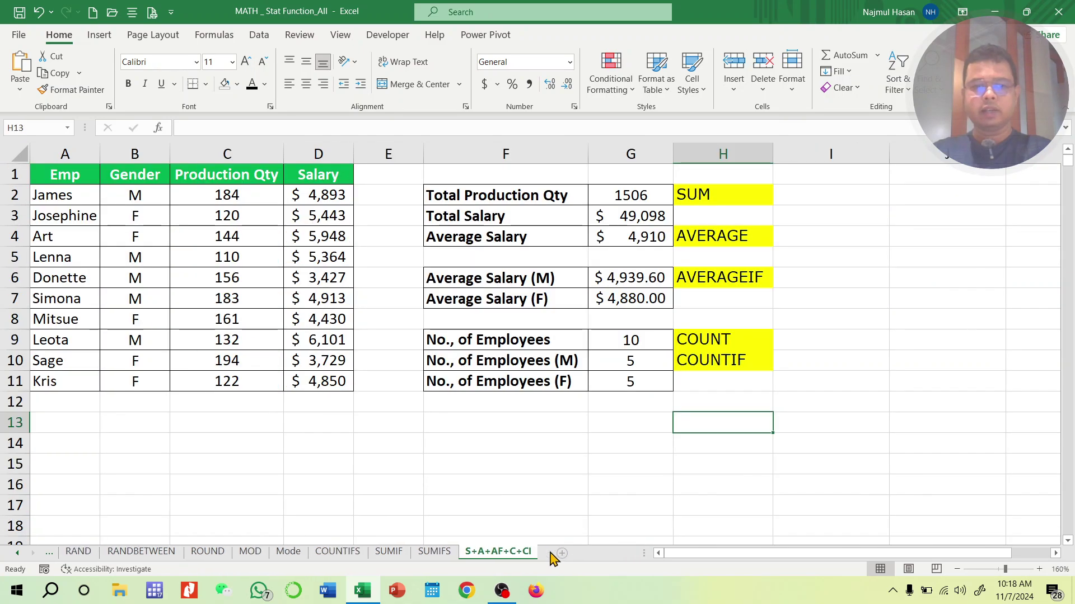